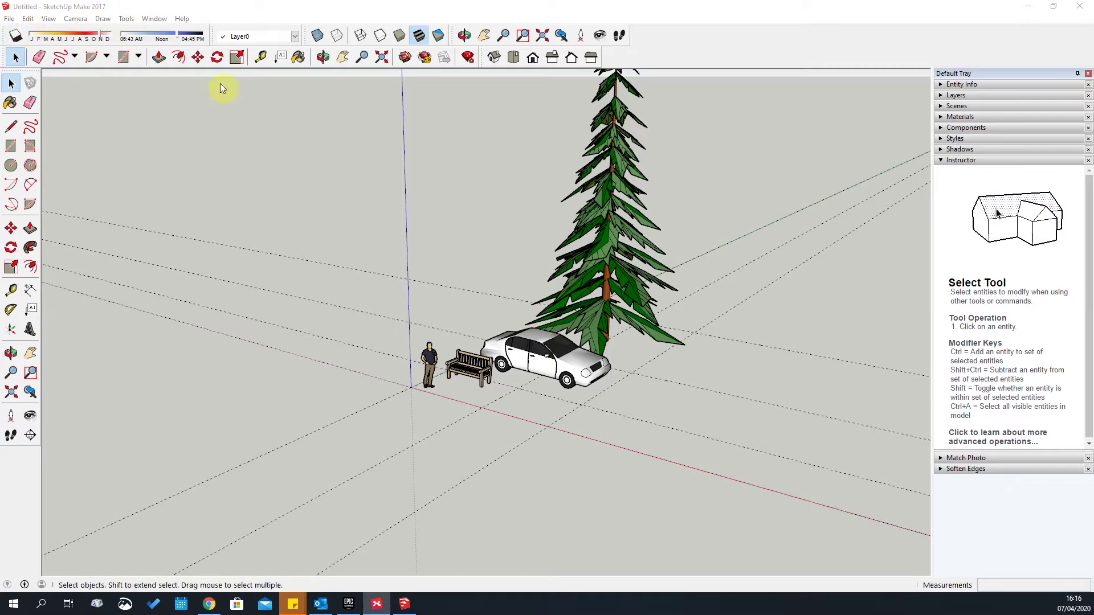
Review the SketchUp version formats available for saving a copy of the model, then close without saving
click(302, 149)
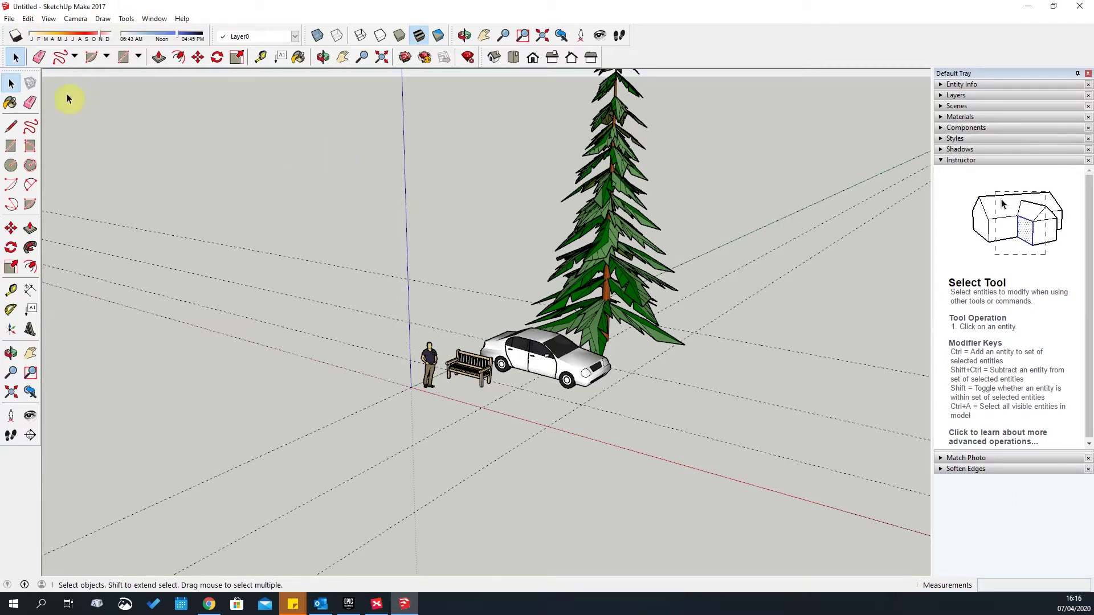
click(9, 19)
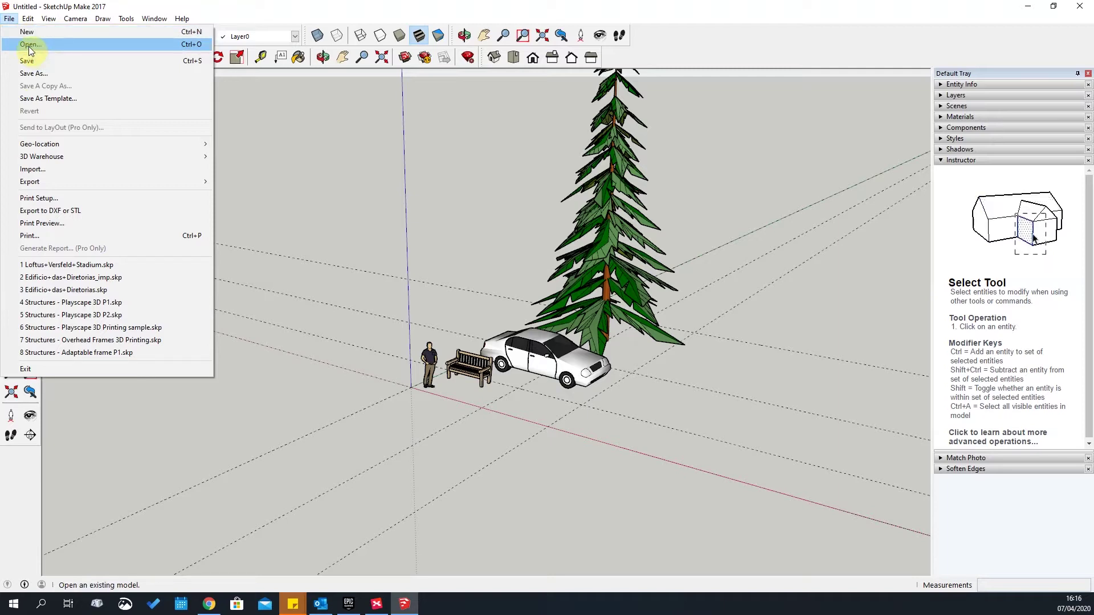
click(35, 74)
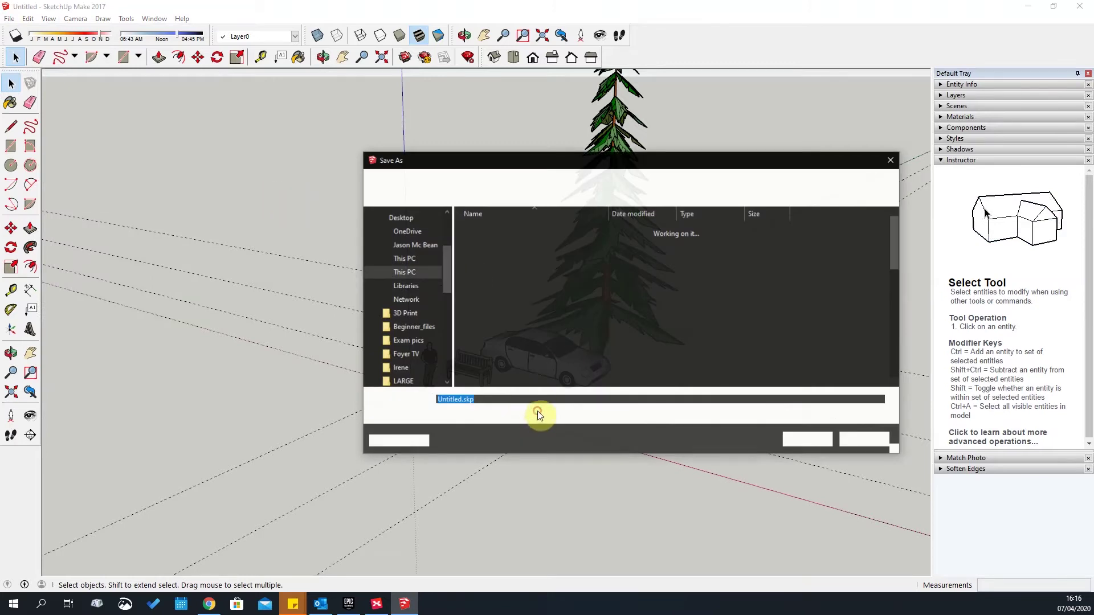
click(538, 414)
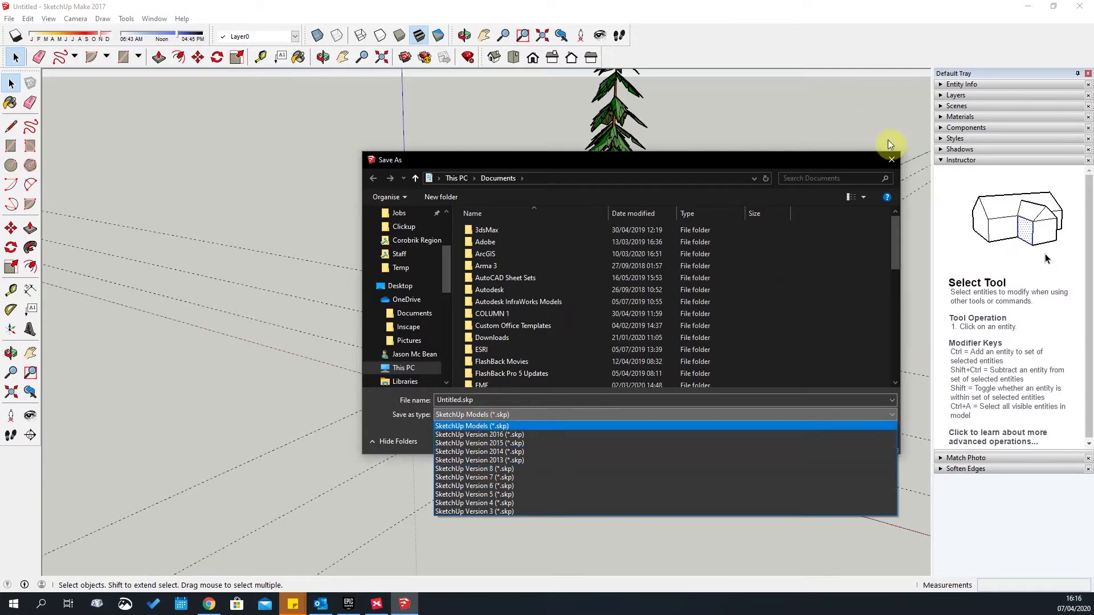
click(889, 162)
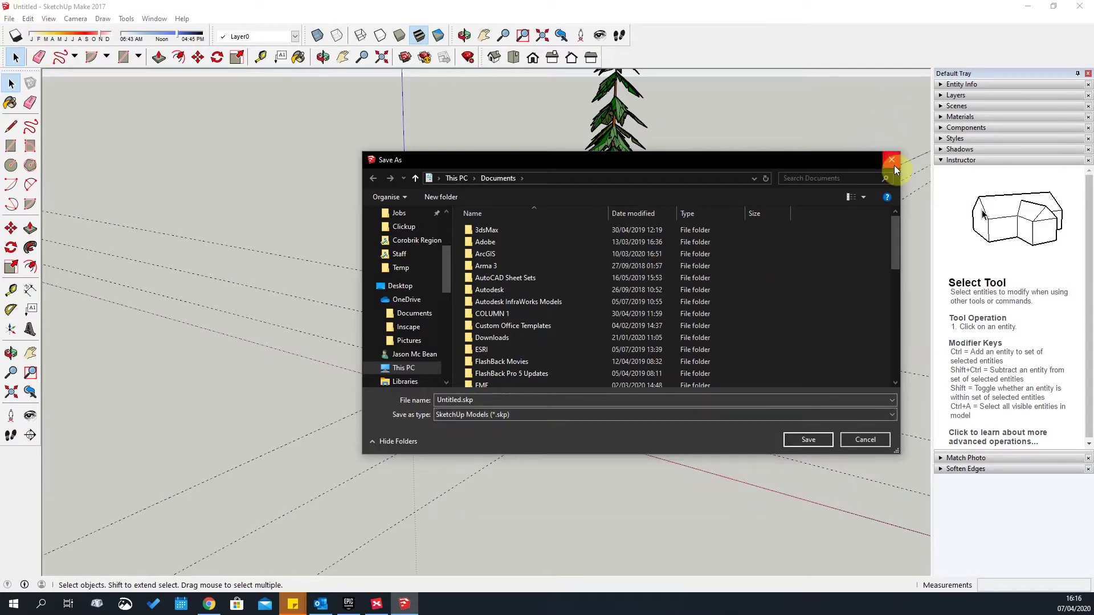
click(894, 165)
View the options for saving the model as a template, then cancel without saving
click(9, 18)
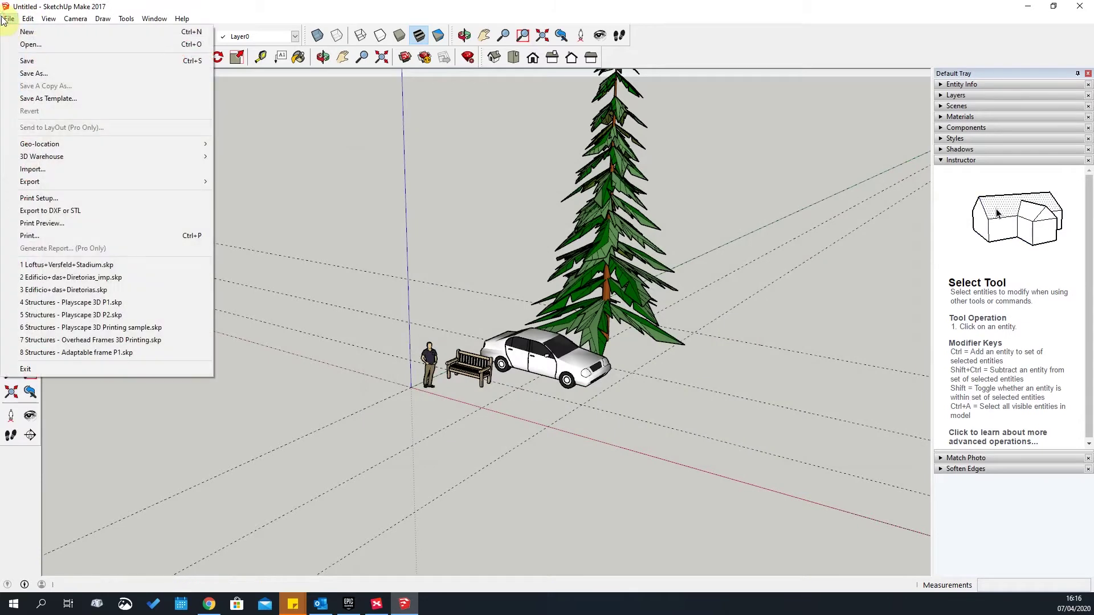
click(60, 100)
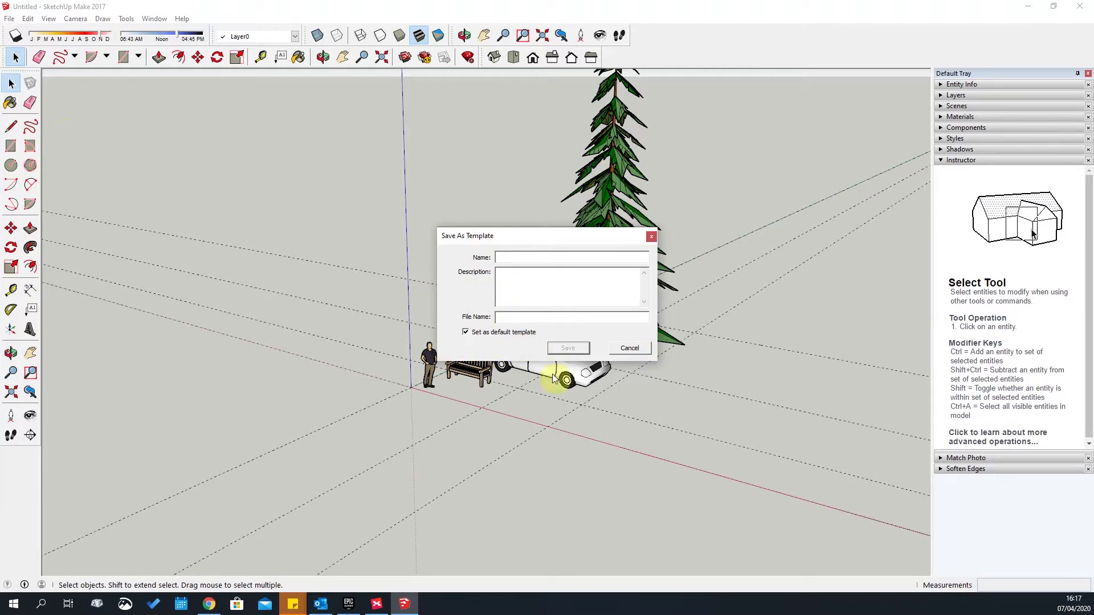
click(627, 349)
click(10, 19)
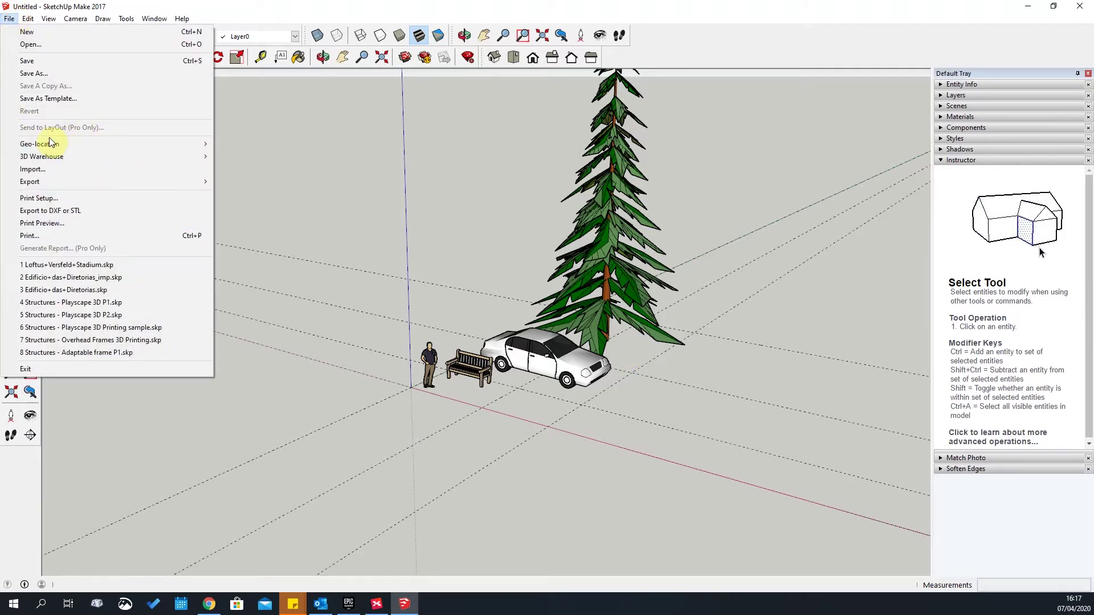
mouse_move(44, 146)
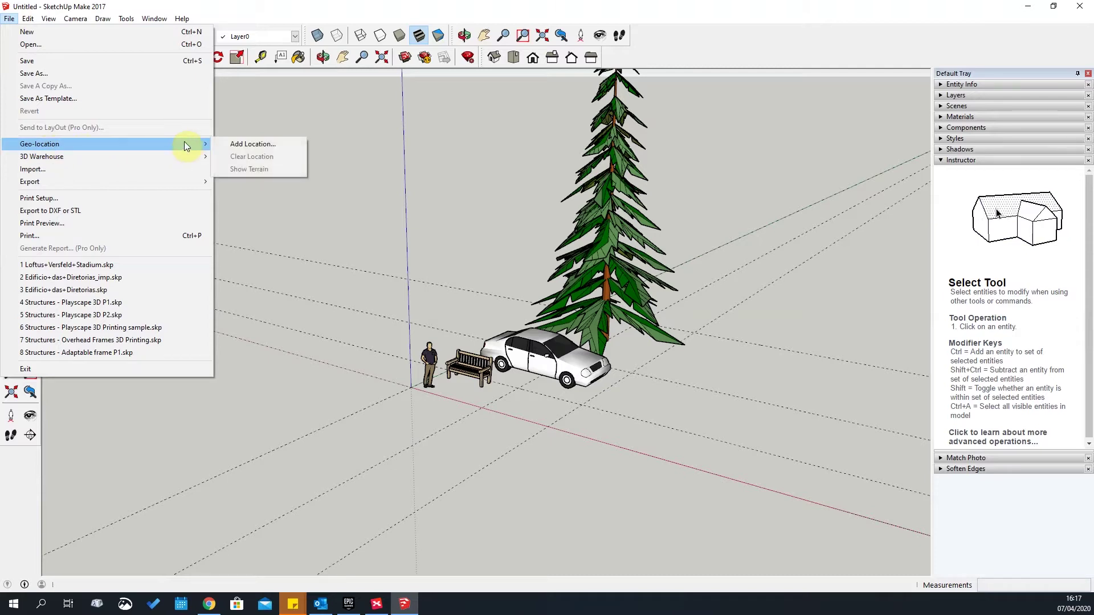
click(250, 143)
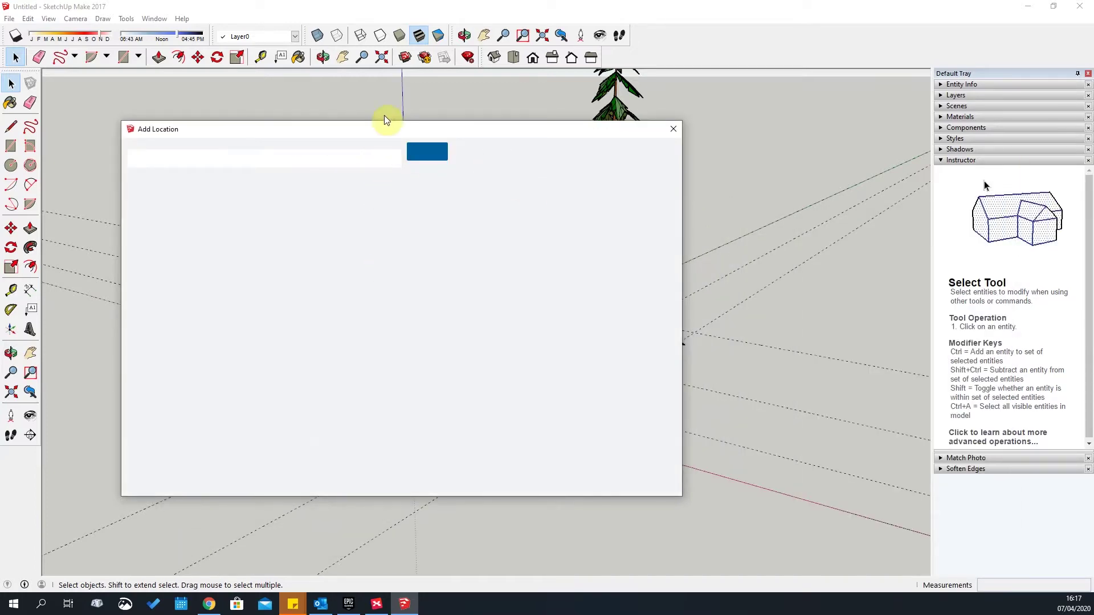
drag(220, 130, 232, 107)
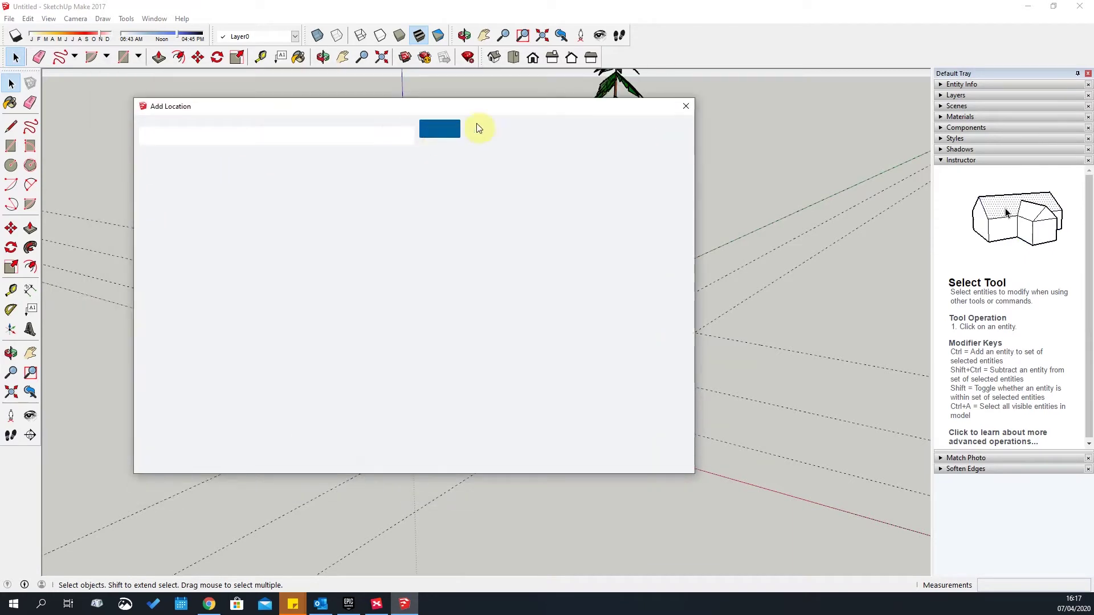
click(687, 107)
Explore the Pretoria map for adding a geo-location at several zoom levels, then close it without selecting a region
click(9, 19)
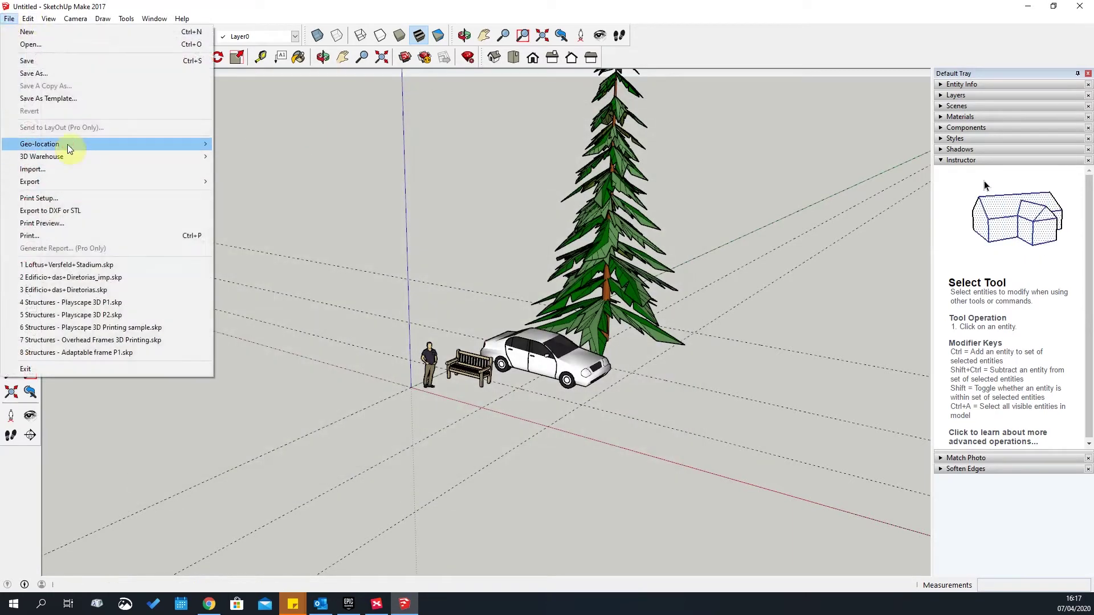
mouse_move(67, 145)
click(238, 144)
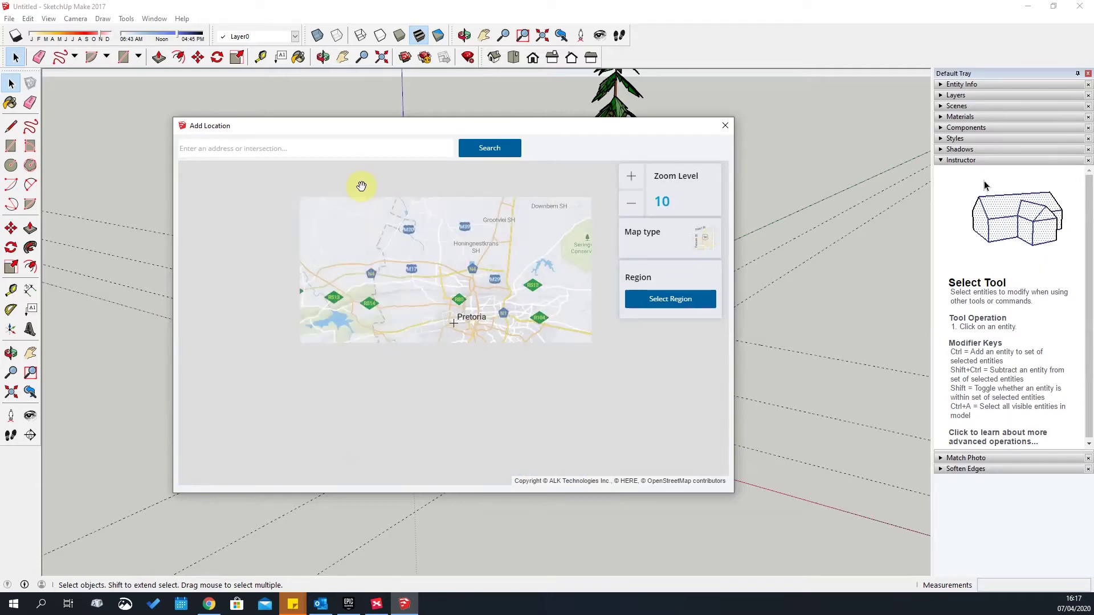
scroll(453, 313, up, 2)
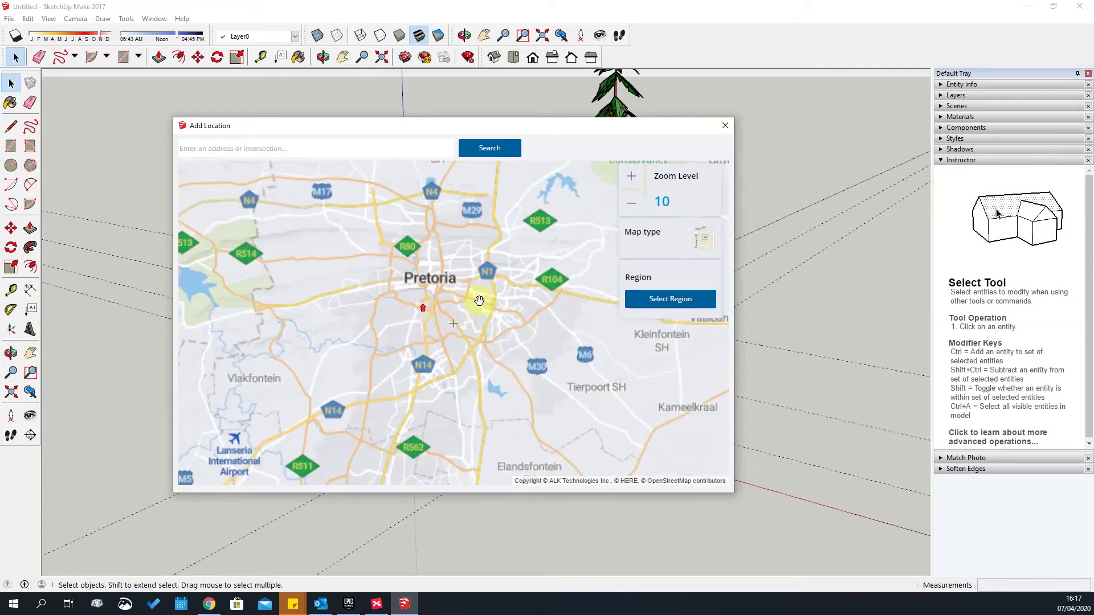
scroll(453, 328, up, 2)
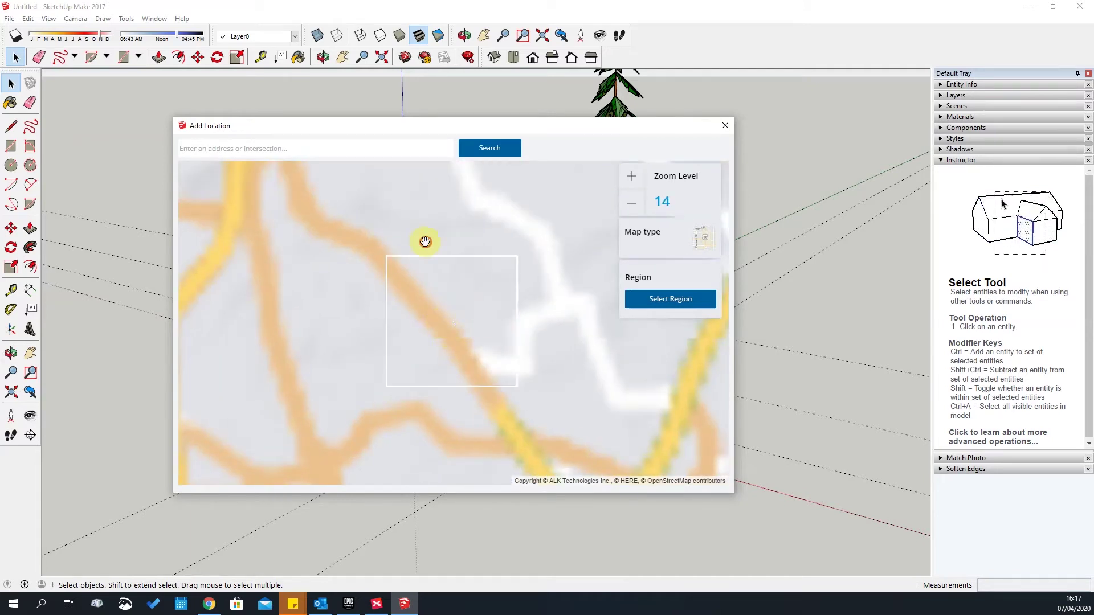
drag(425, 241, 557, 440)
scroll(459, 313, up, 2)
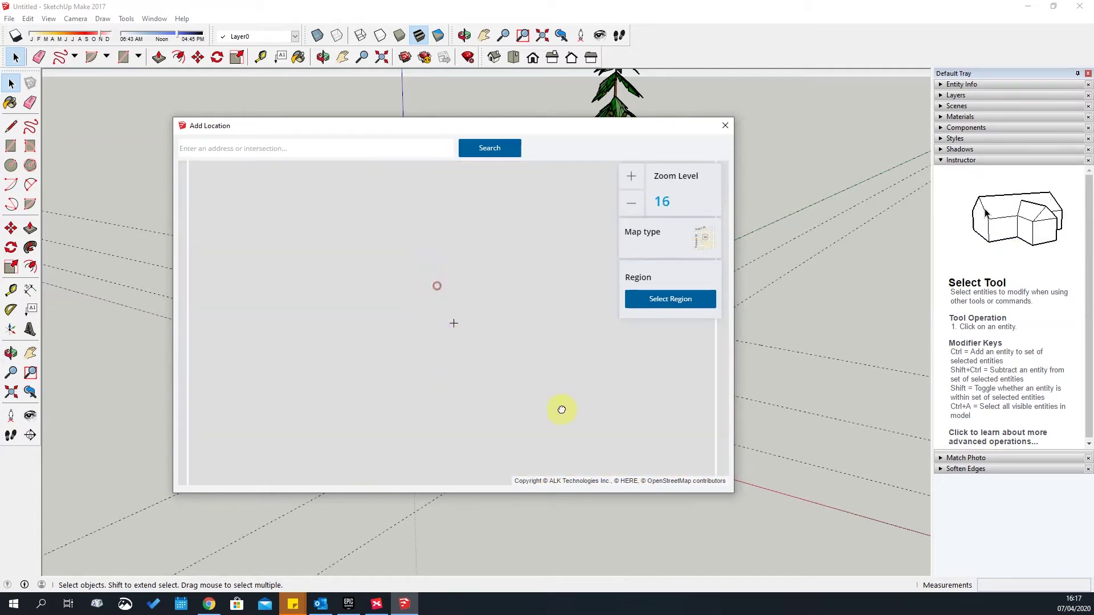
scroll(453, 311, down, 2)
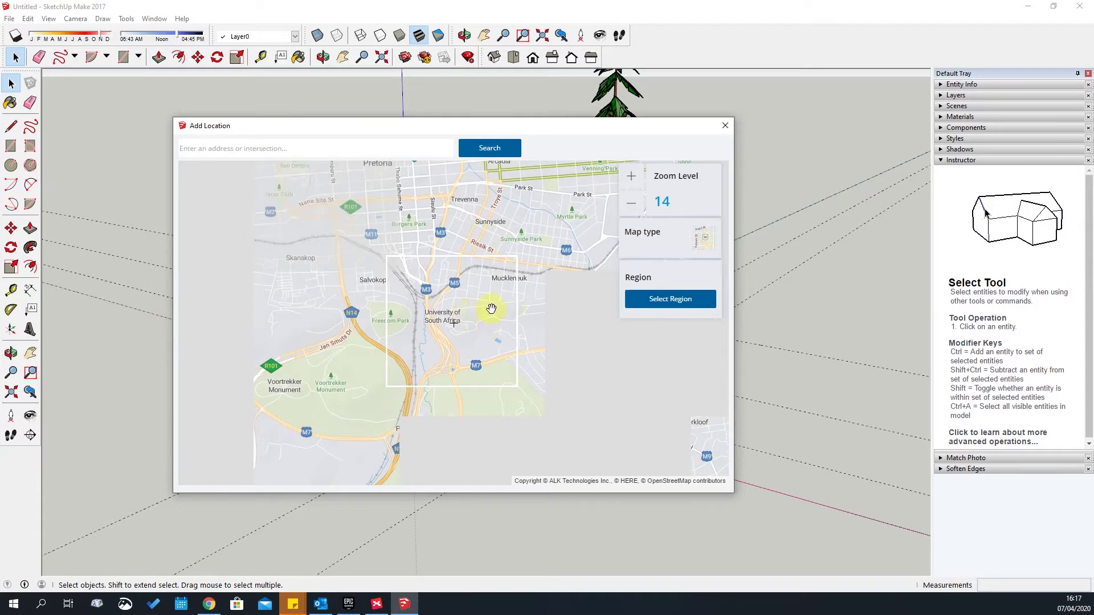
scroll(490, 381, down, 1)
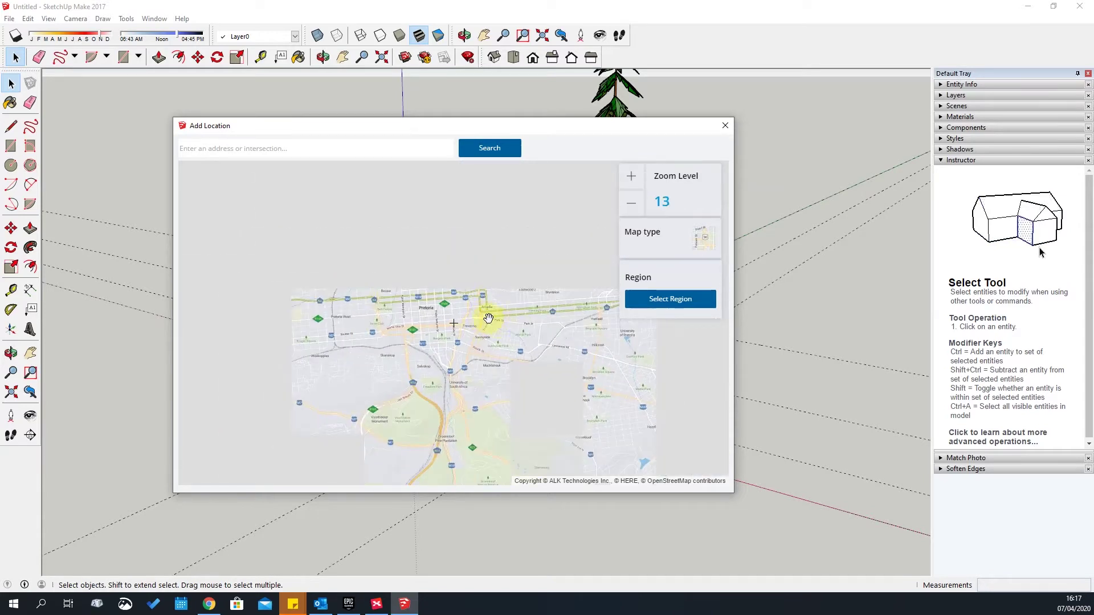
scroll(515, 324, up, 1)
scroll(476, 342, up, 1)
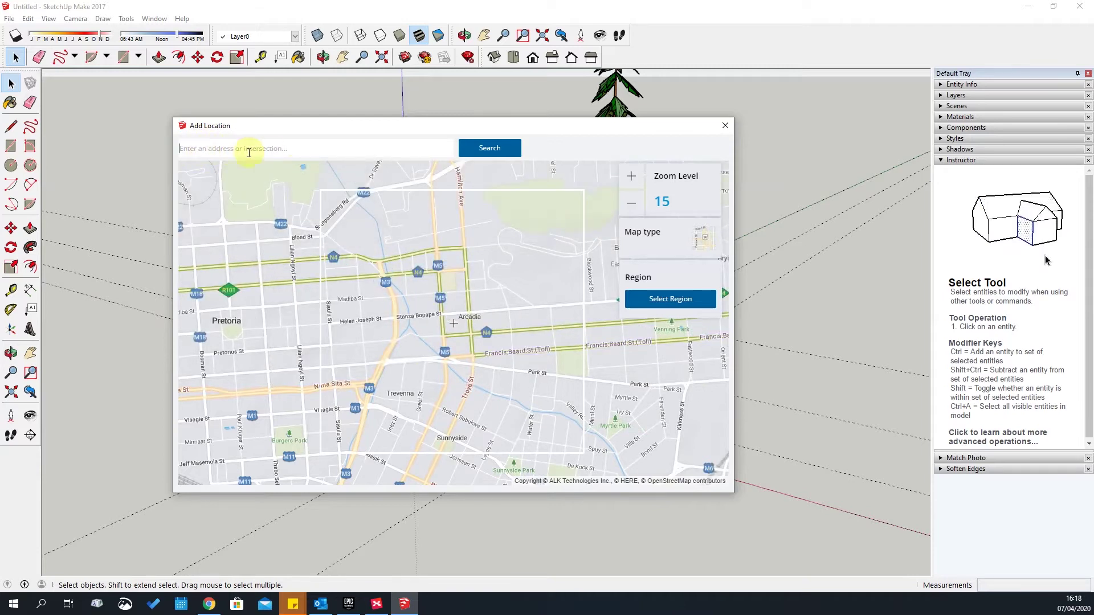
click(238, 147)
click(725, 125)
Open the 3D Warehouse for getting models and browse the models from all categories
click(9, 19)
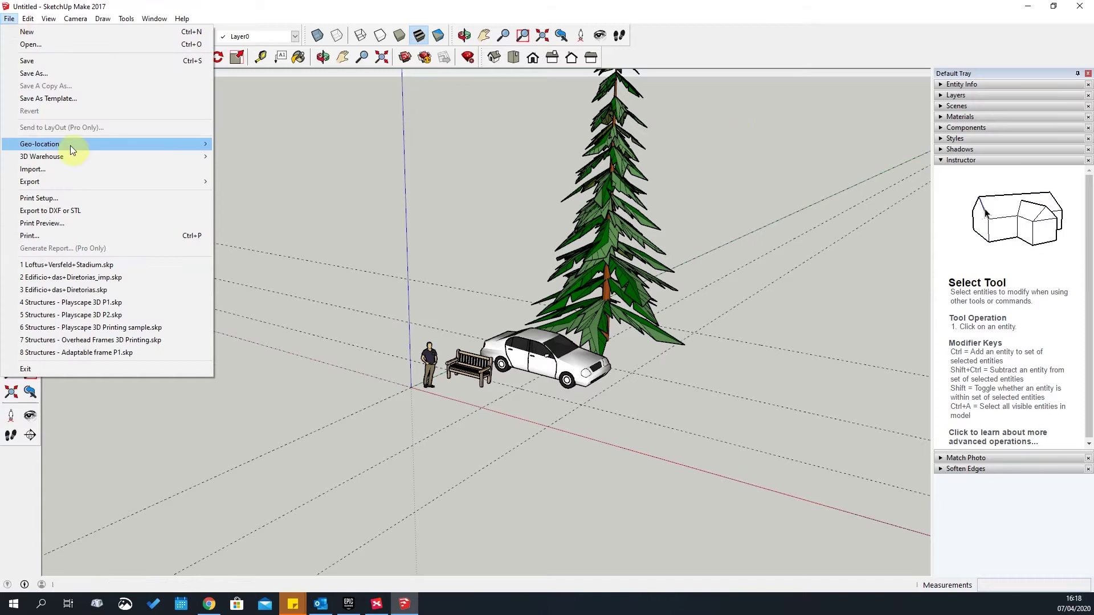
mouse_move(100, 159)
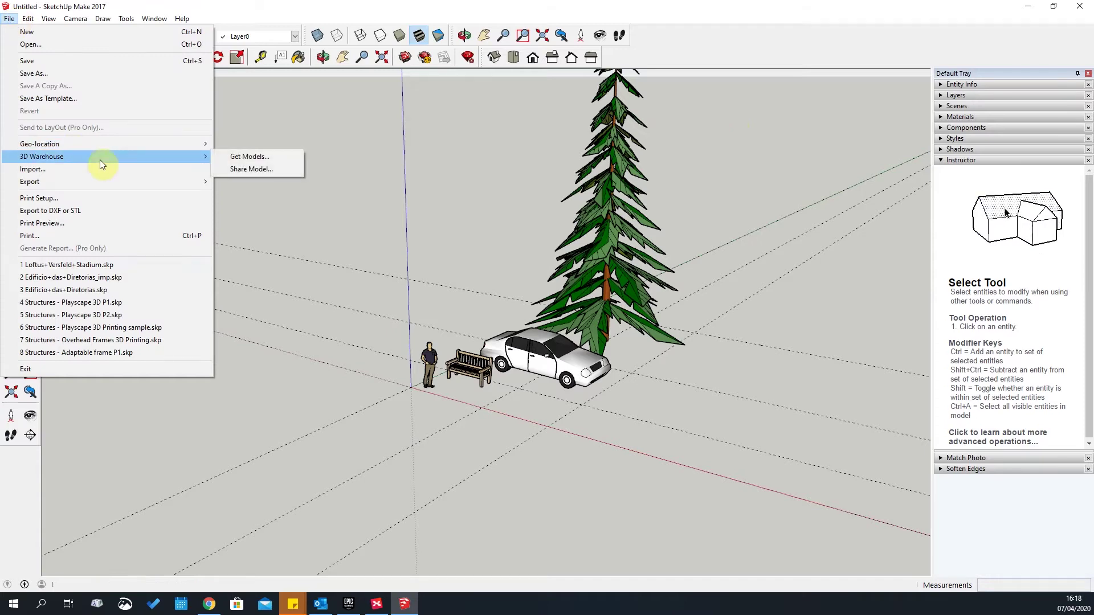
click(255, 159)
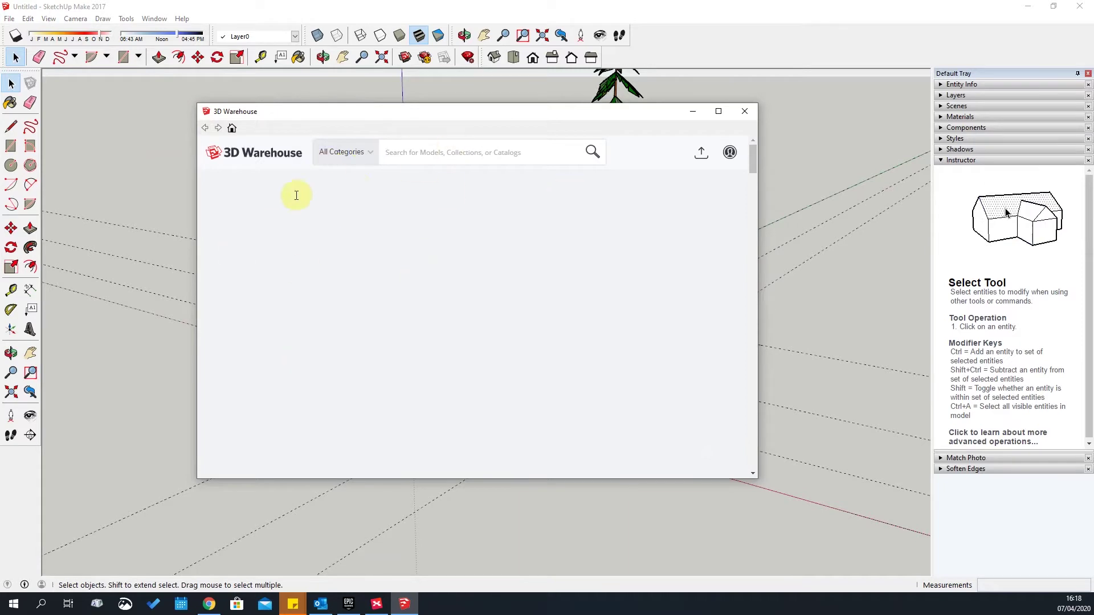
click(398, 153)
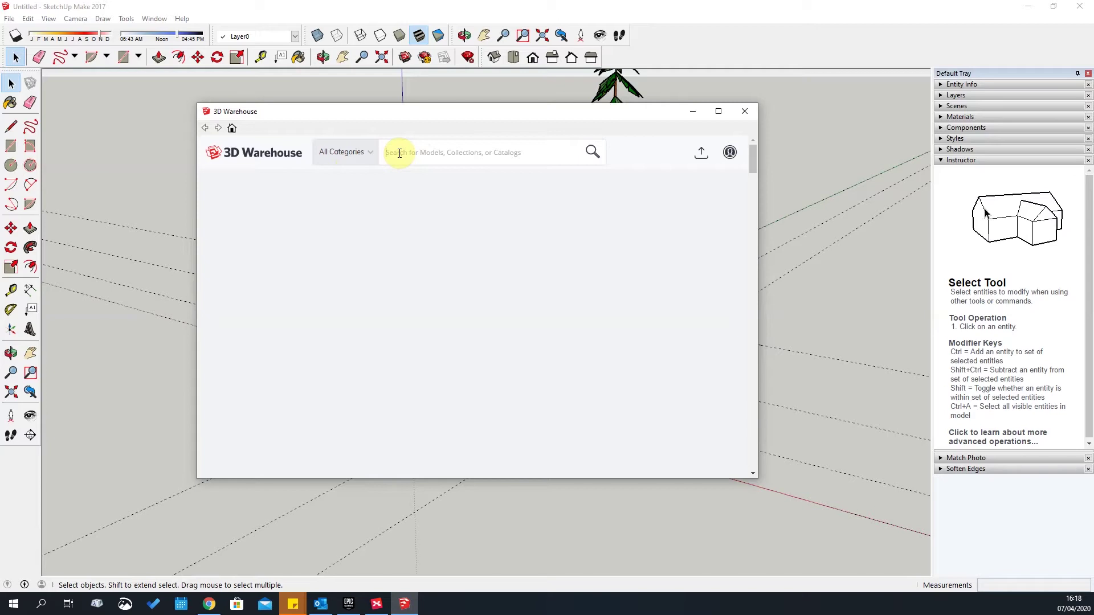
click(592, 152)
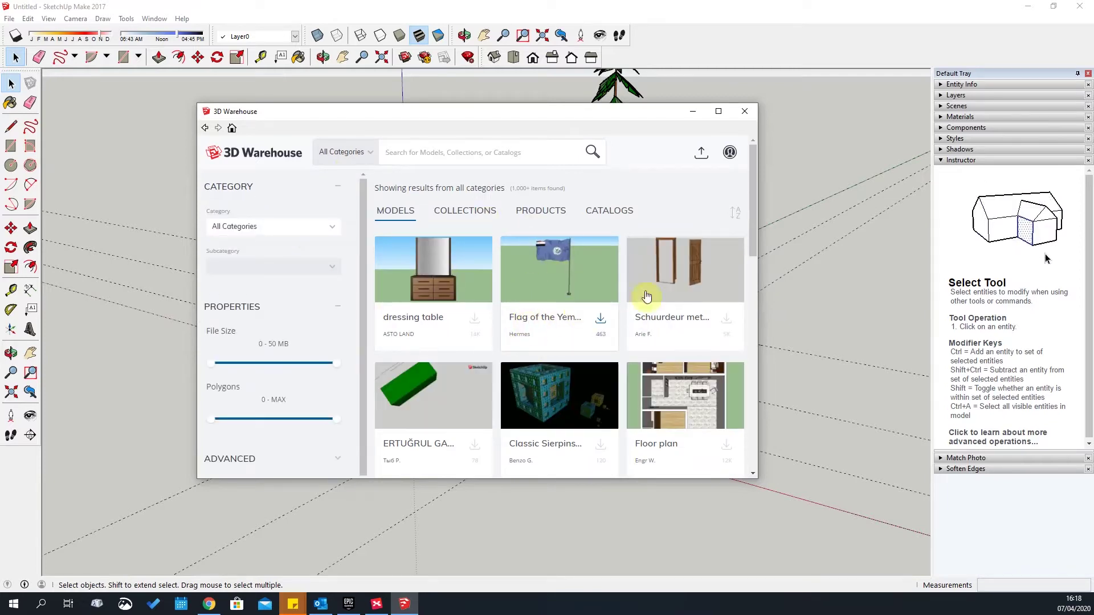
scroll(612, 287, down, 5)
scroll(614, 285, up, 4)
scroll(614, 290, up, 1)
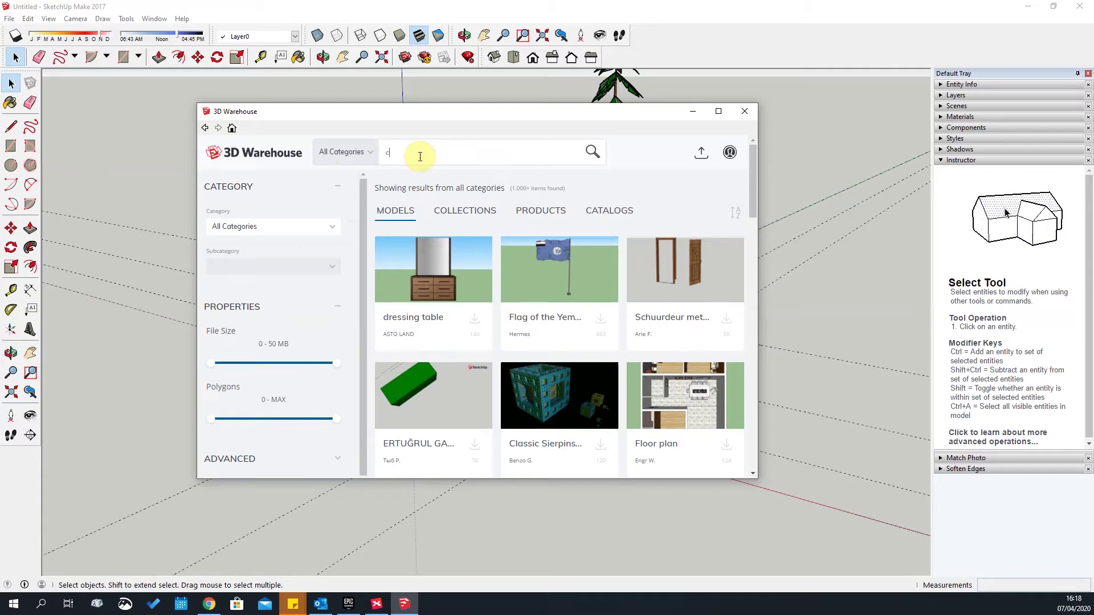
Search the 3D Warehouse for "cars", look through the model results, and close it without downloading
key(Return)
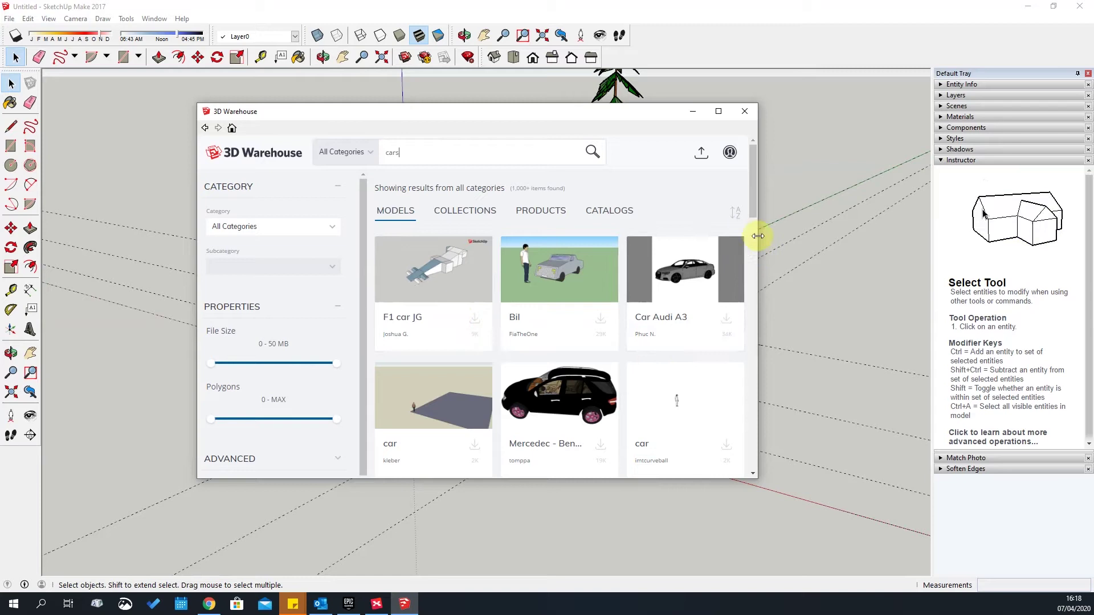
scroll(750, 212, down, 5)
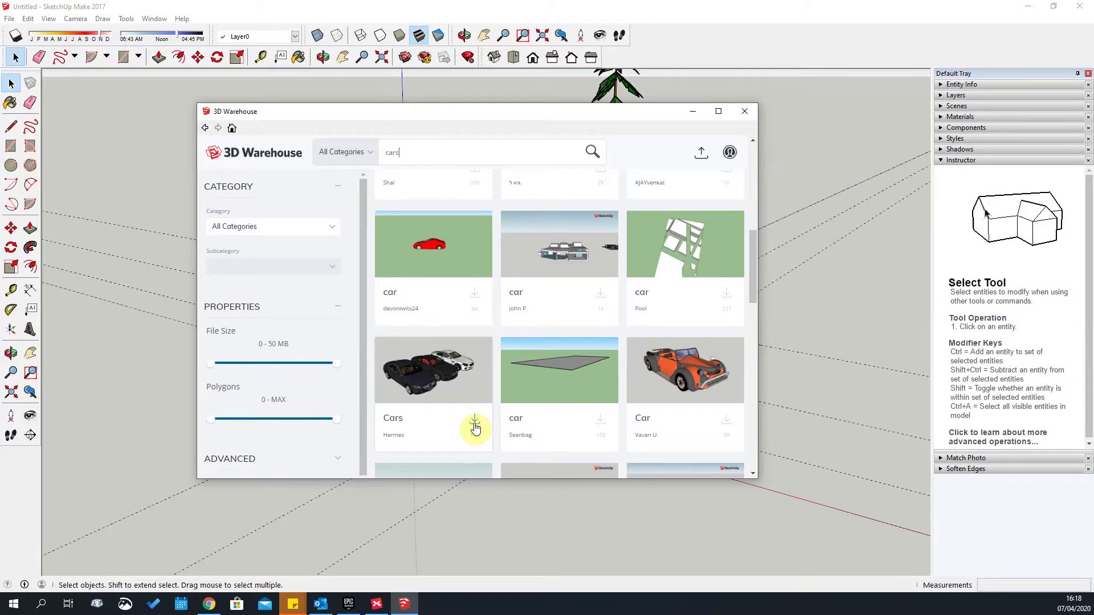
scroll(672, 288, down, 5)
scroll(403, 323, down, 3)
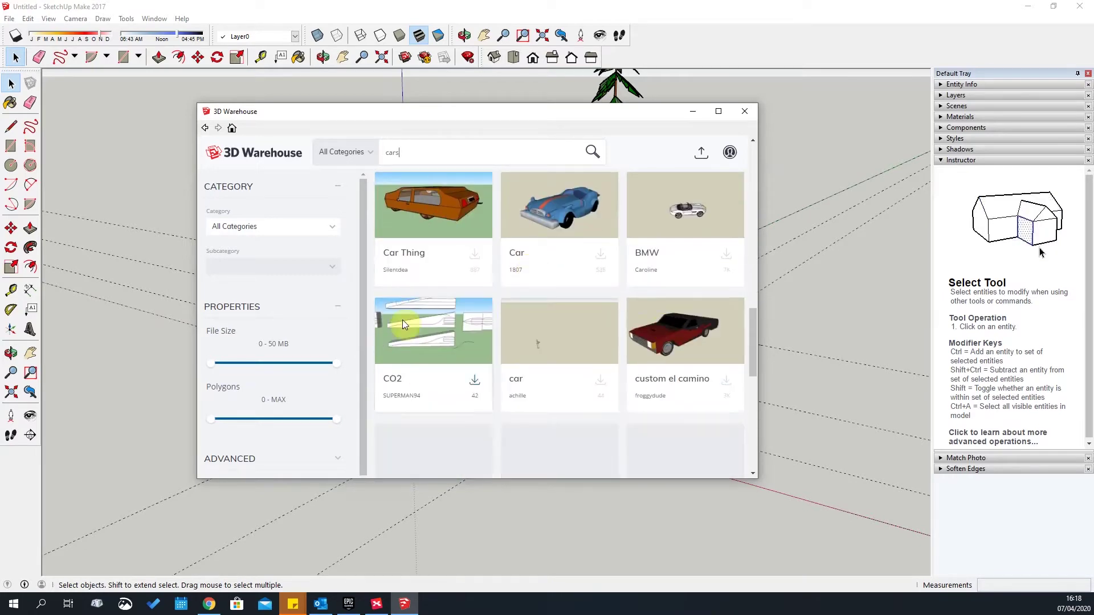
scroll(673, 342, down, 3)
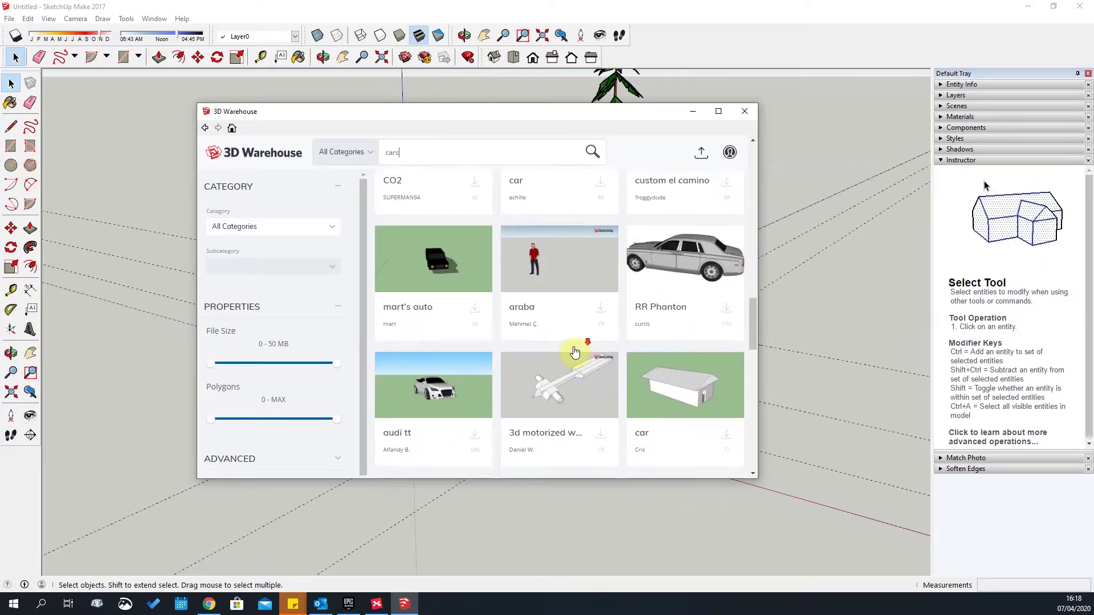
scroll(574, 352, down, 3)
scroll(566, 365, up, 10)
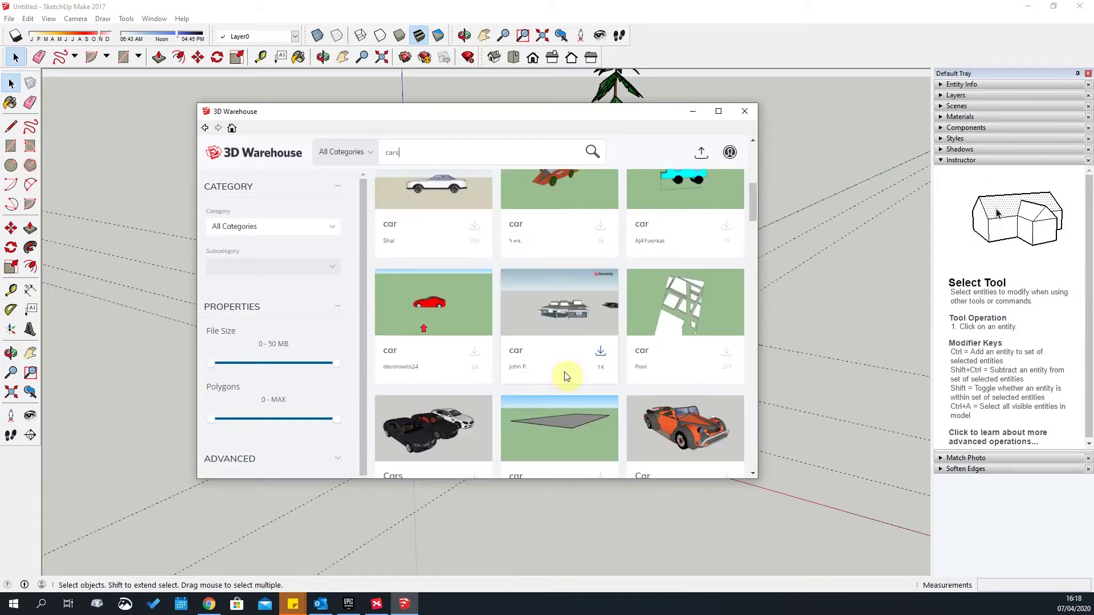
scroll(587, 329, up, 5)
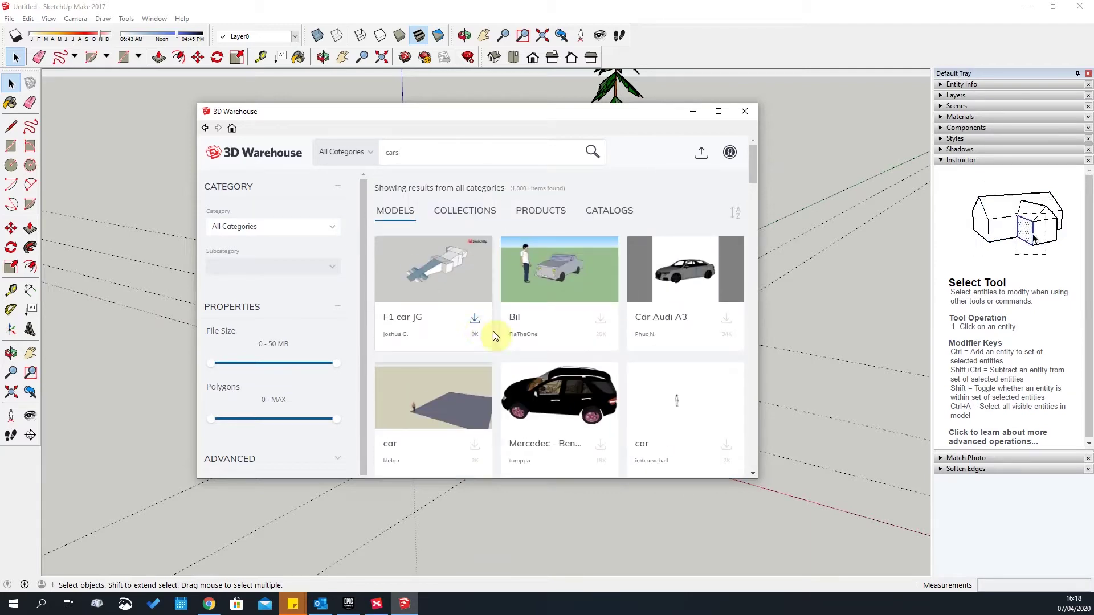
click(742, 114)
View the file types available for importing, then cancel without importing a file
click(9, 18)
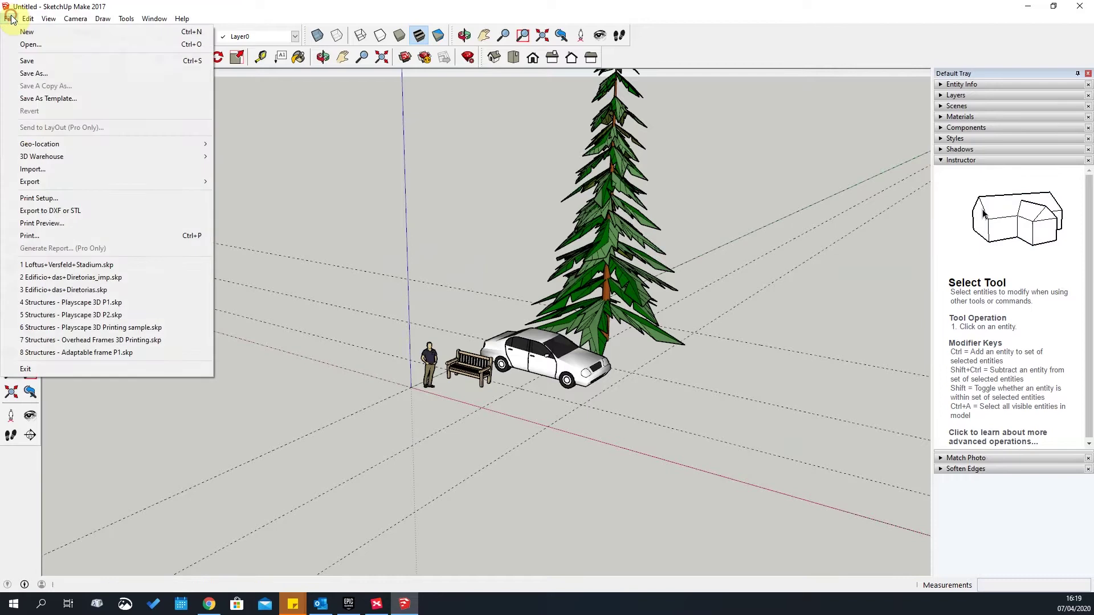
mouse_move(54, 155)
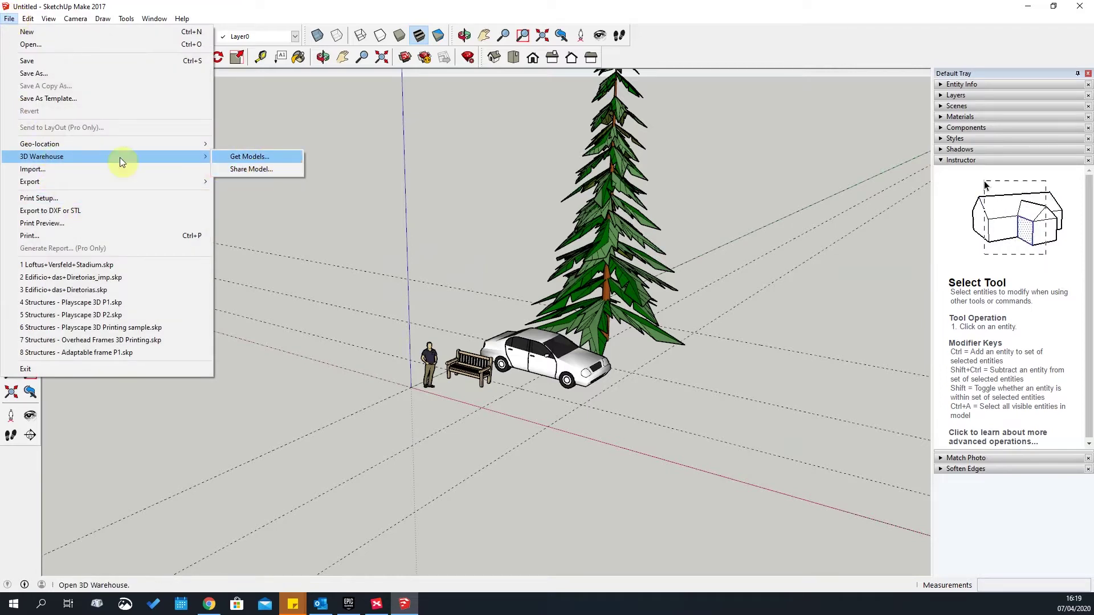
click(39, 168)
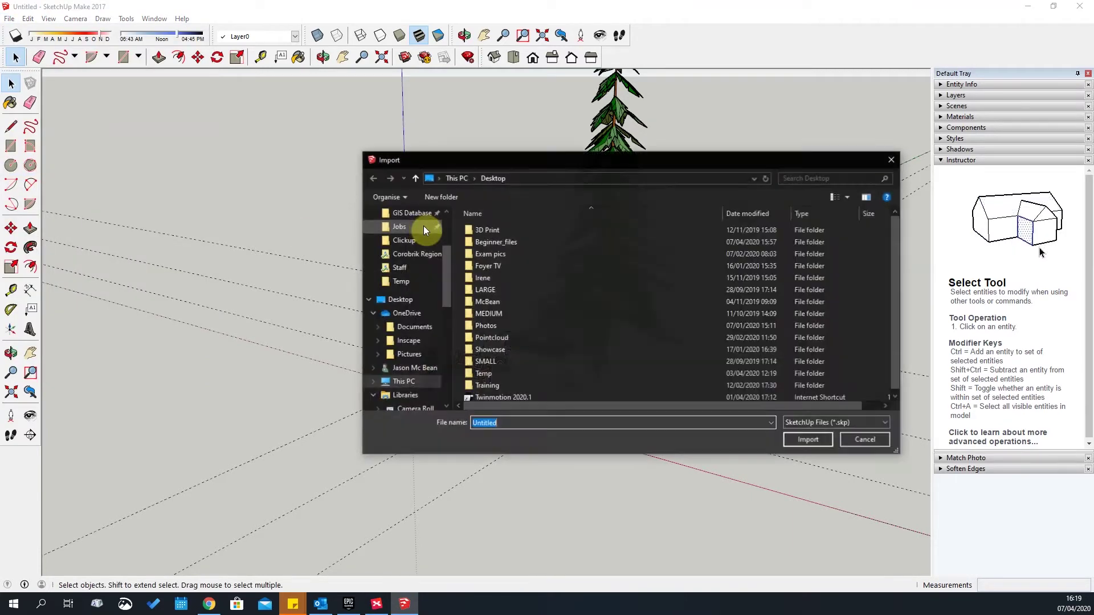
click(809, 423)
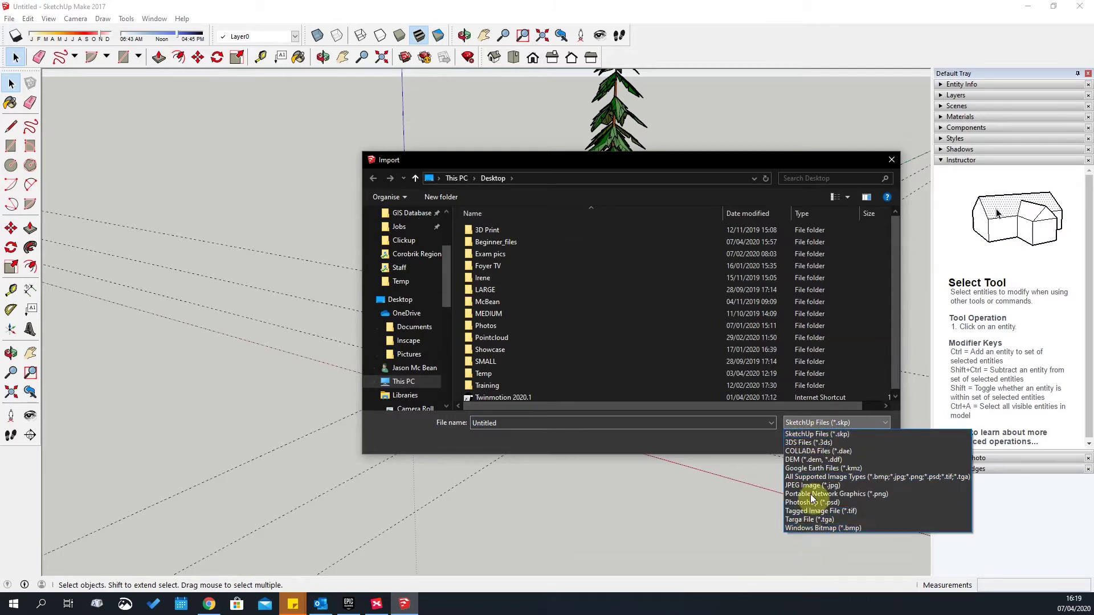
click(866, 423)
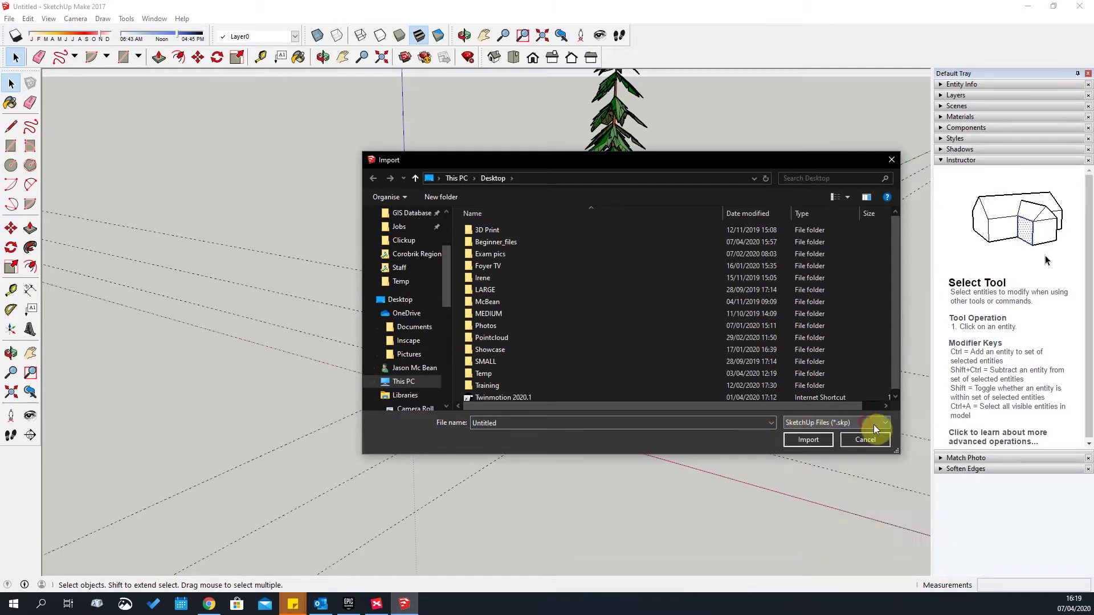
click(870, 442)
View the image formats available for exporting a 2D graphic, then cancel the export
click(9, 18)
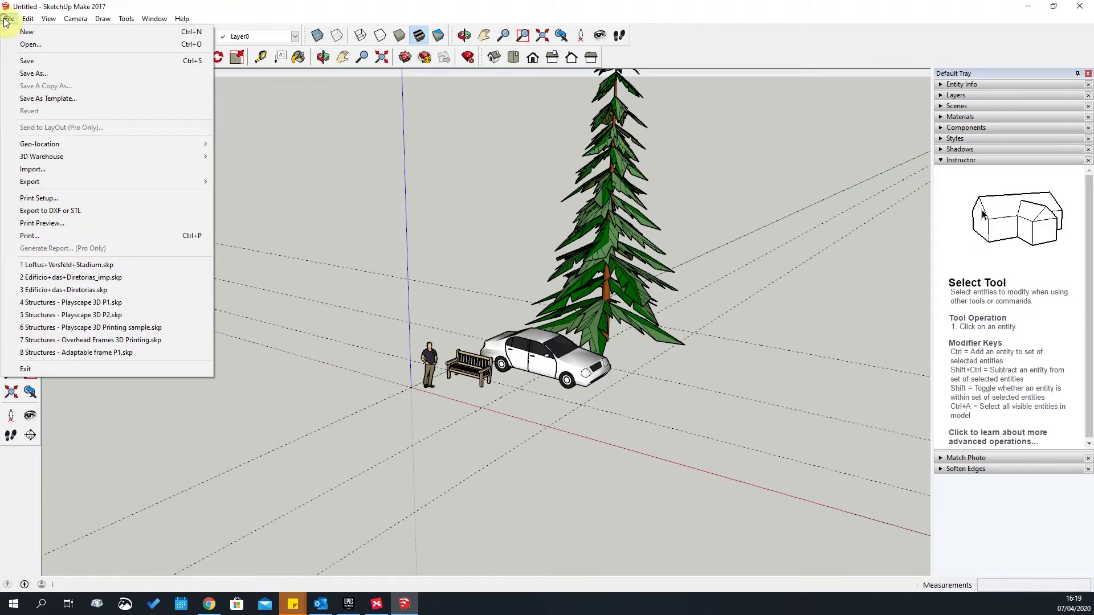
mouse_move(67, 182)
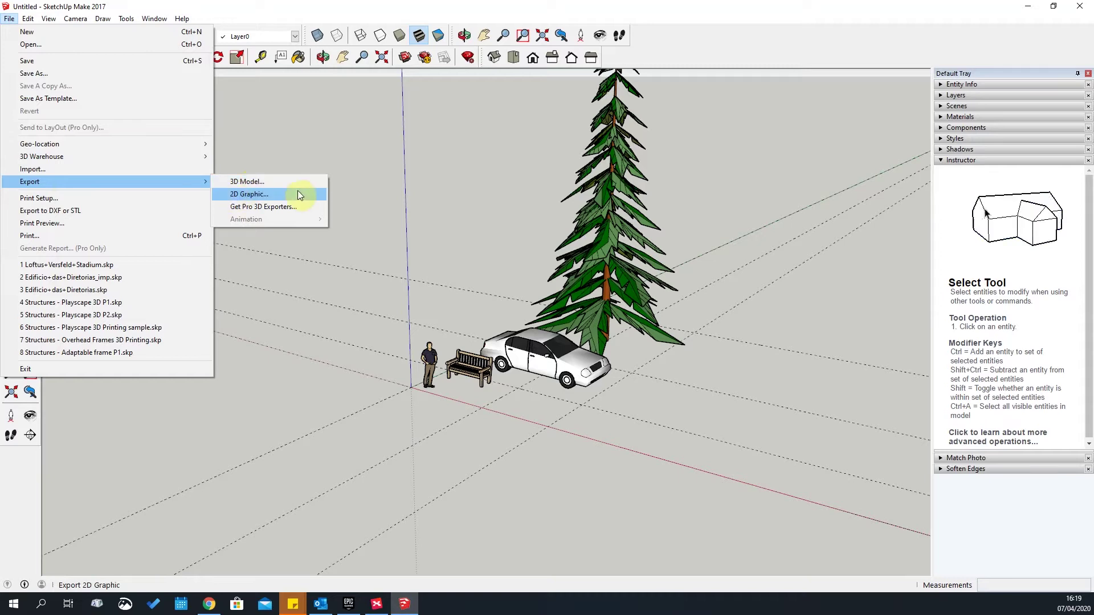
click(251, 194)
click(556, 415)
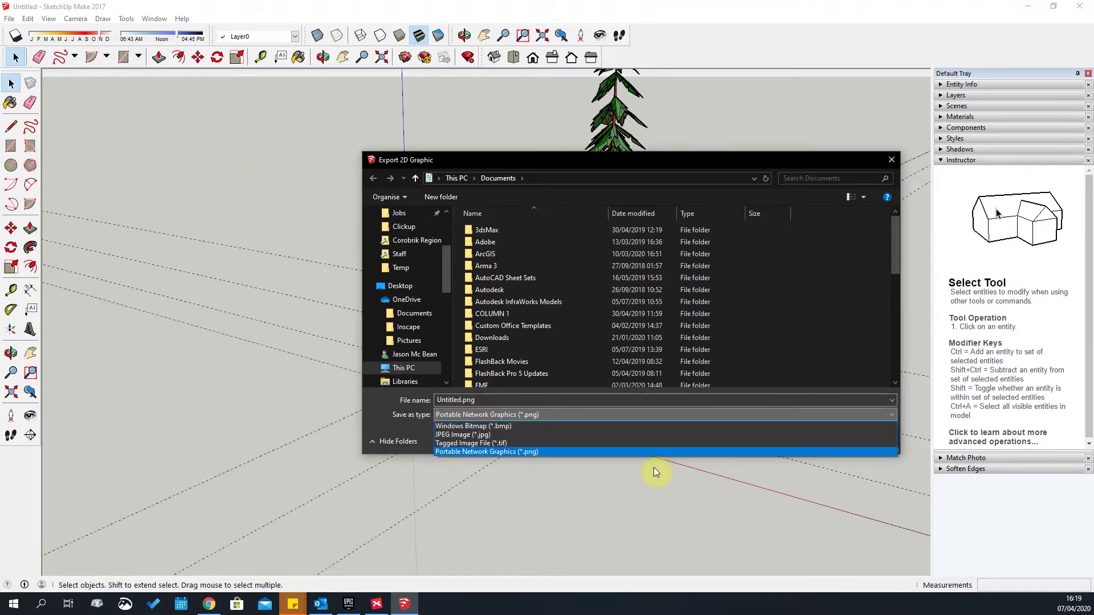
click(906, 416)
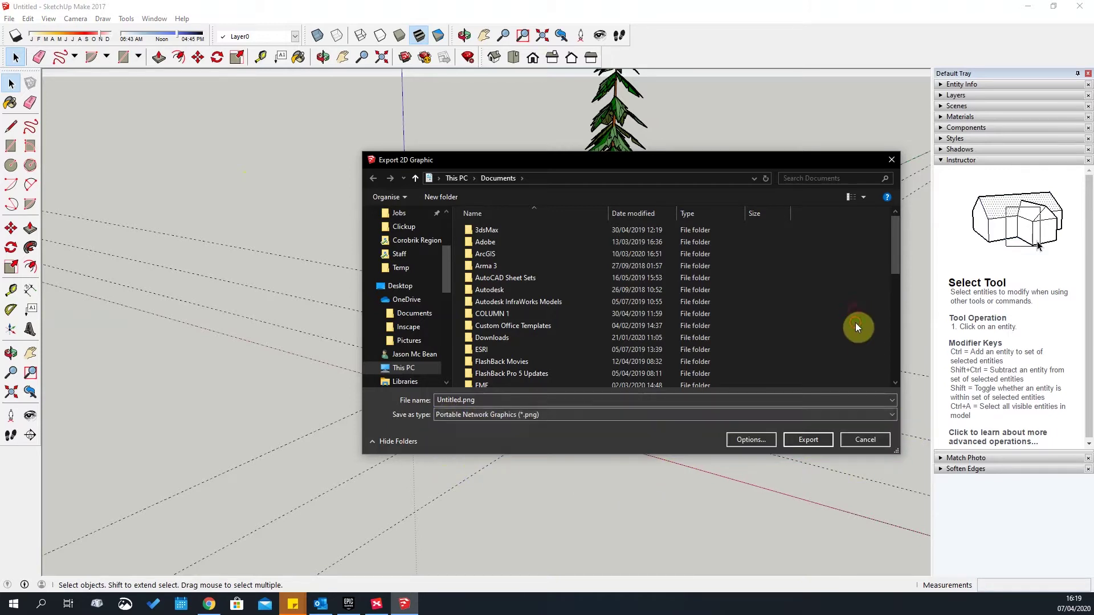
click(860, 441)
click(9, 18)
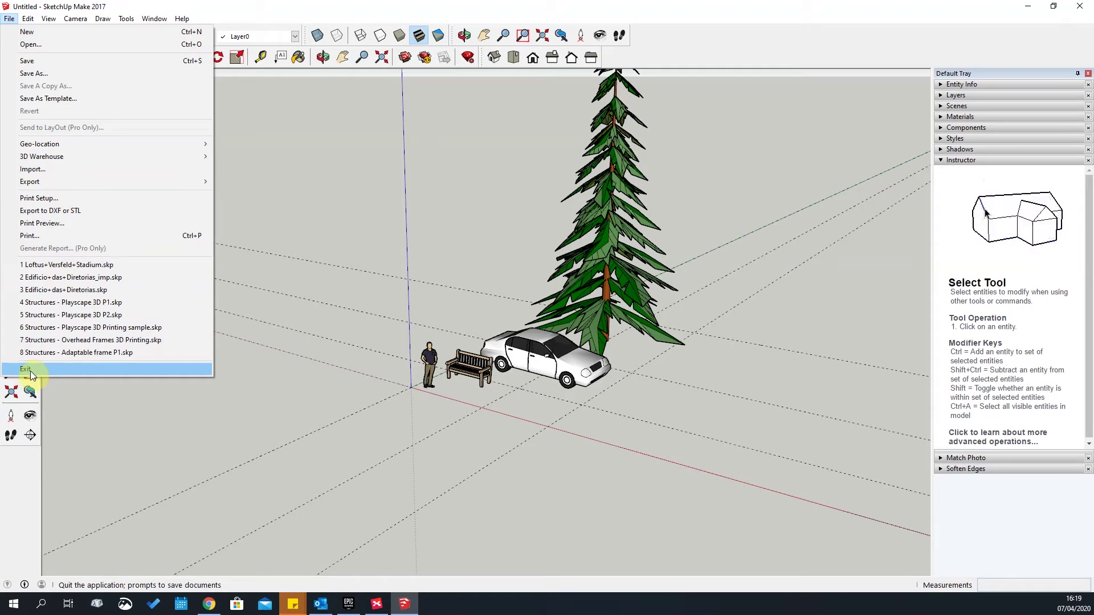
click(268, 210)
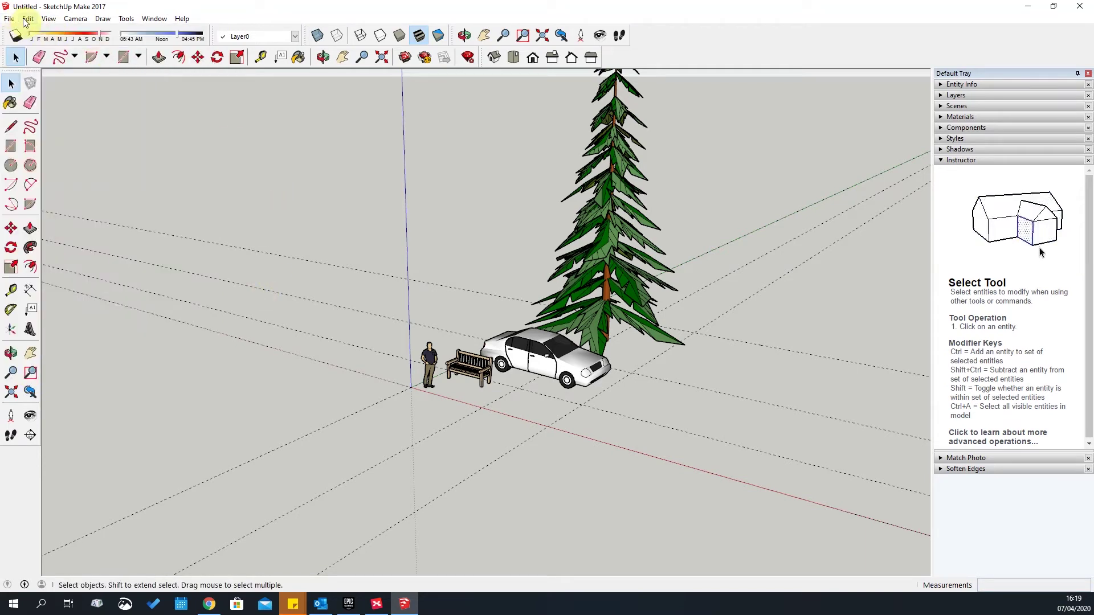
click(27, 19)
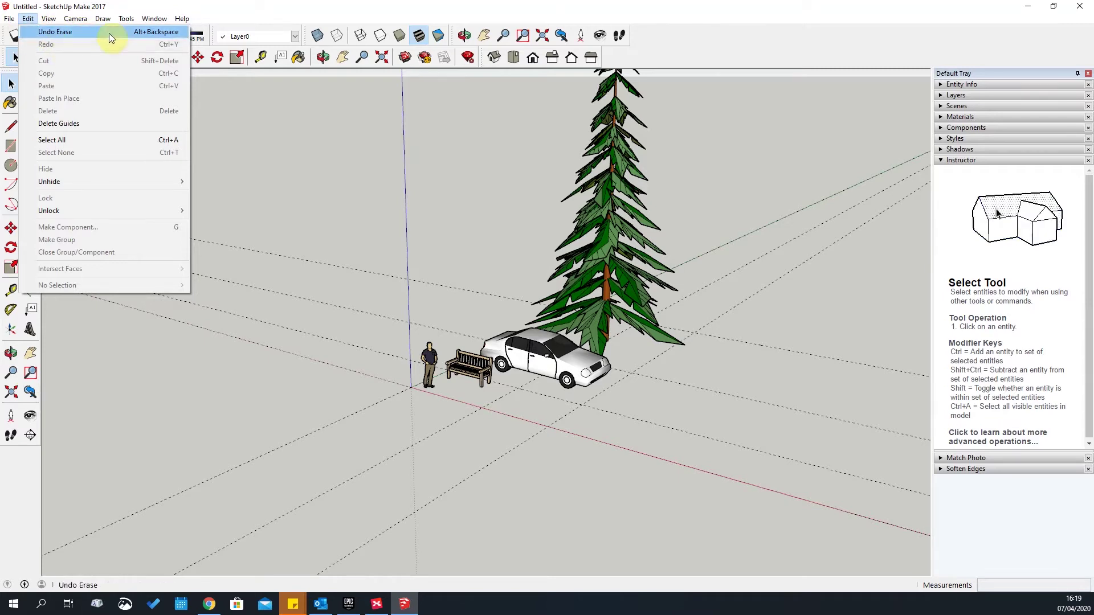
click(153, 18)
mouse_move(28, 18)
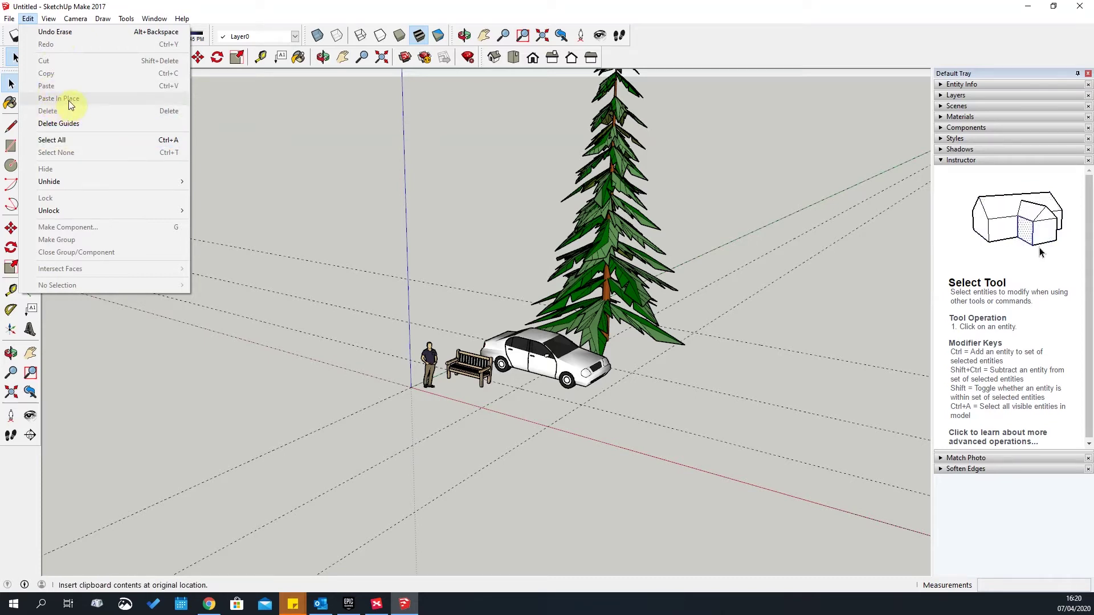
Cut the car from the model and paste it back in place, then deselect it
click(540, 361)
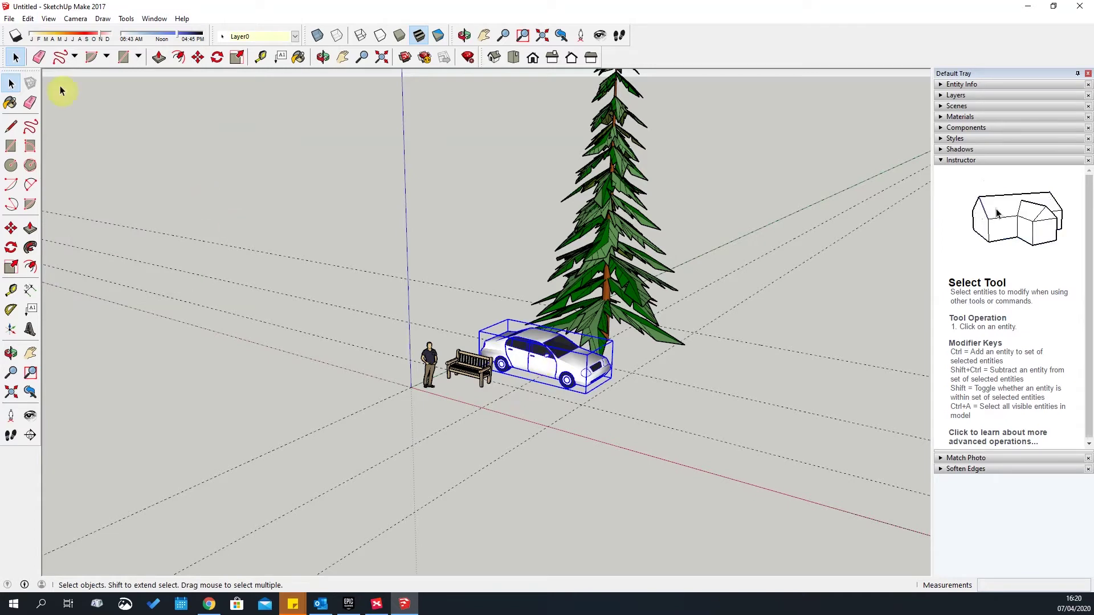
click(27, 18)
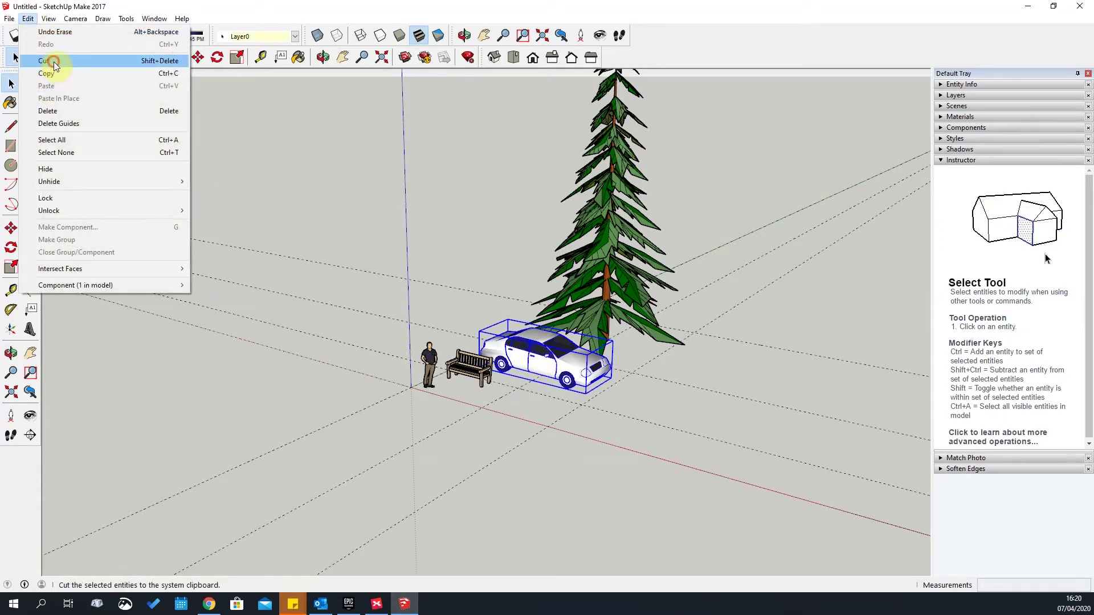
click(54, 61)
click(27, 19)
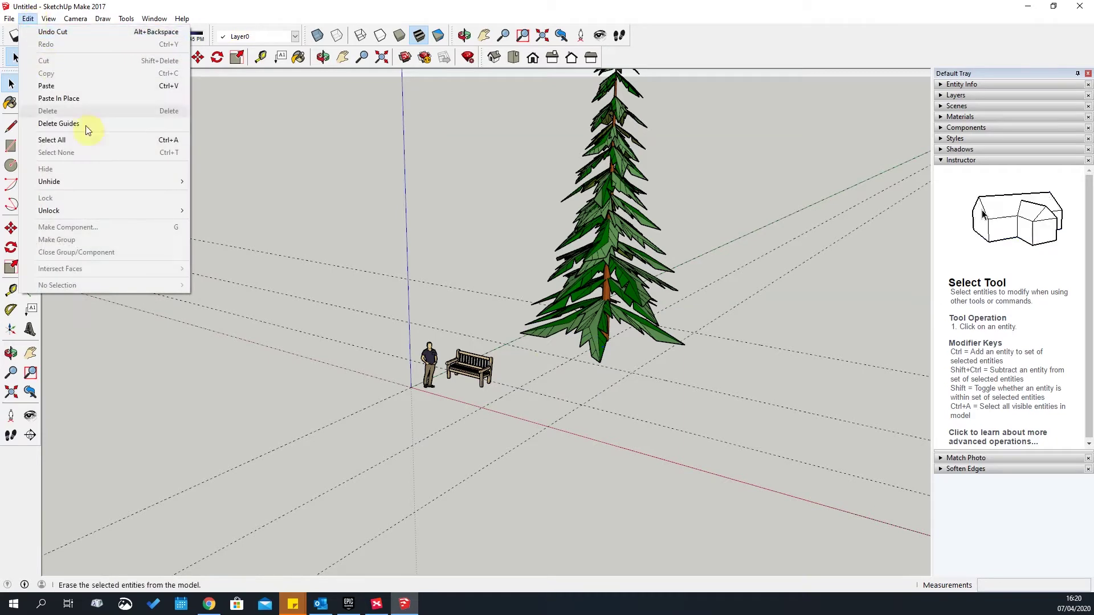
click(60, 98)
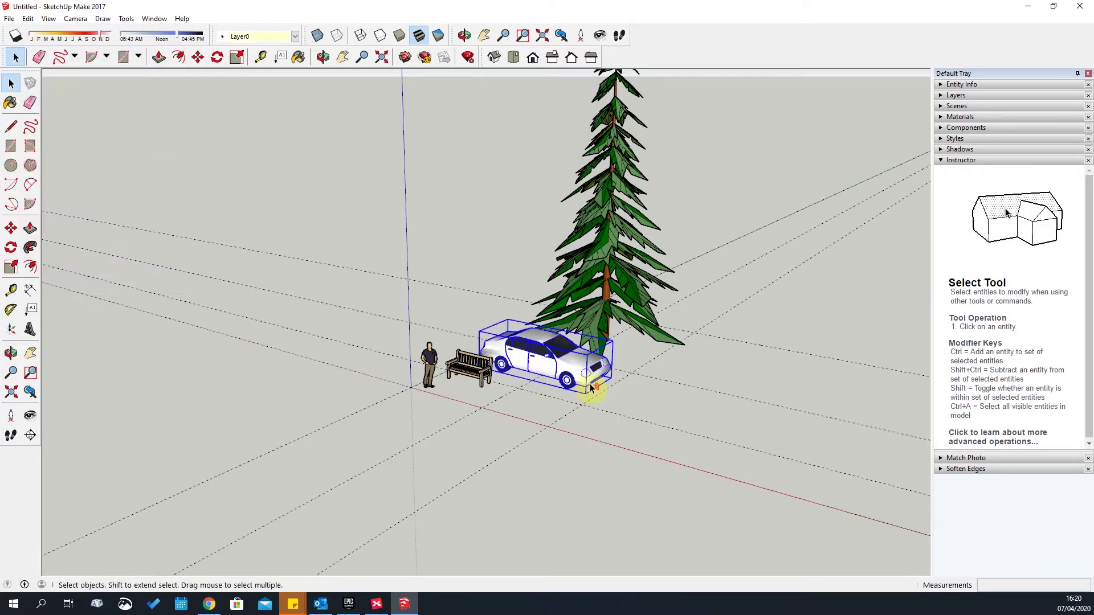
scroll(592, 388, up, 2)
middle_drag(757, 429, 766, 430)
scroll(351, 178, up, 2)
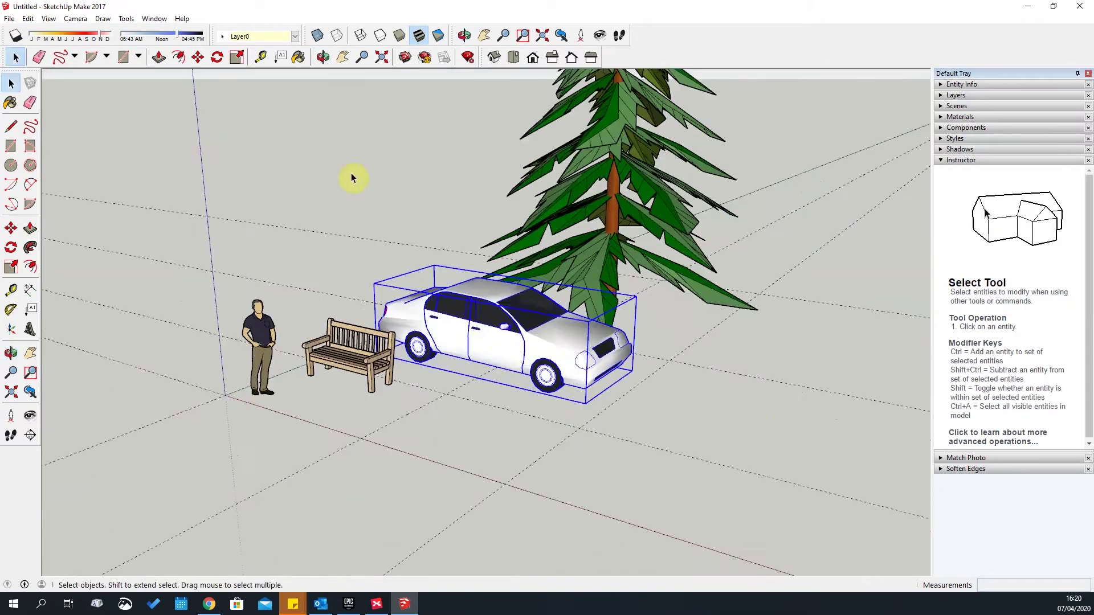
click(351, 178)
Delete all guide lines from the model, then undo the deletion
click(33, 19)
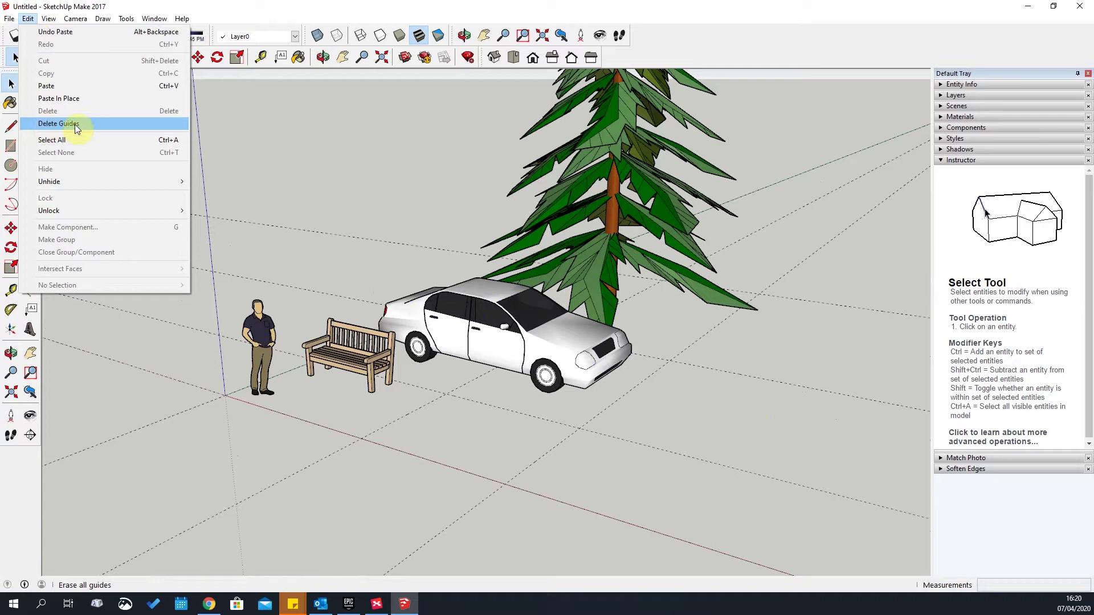
click(424, 418)
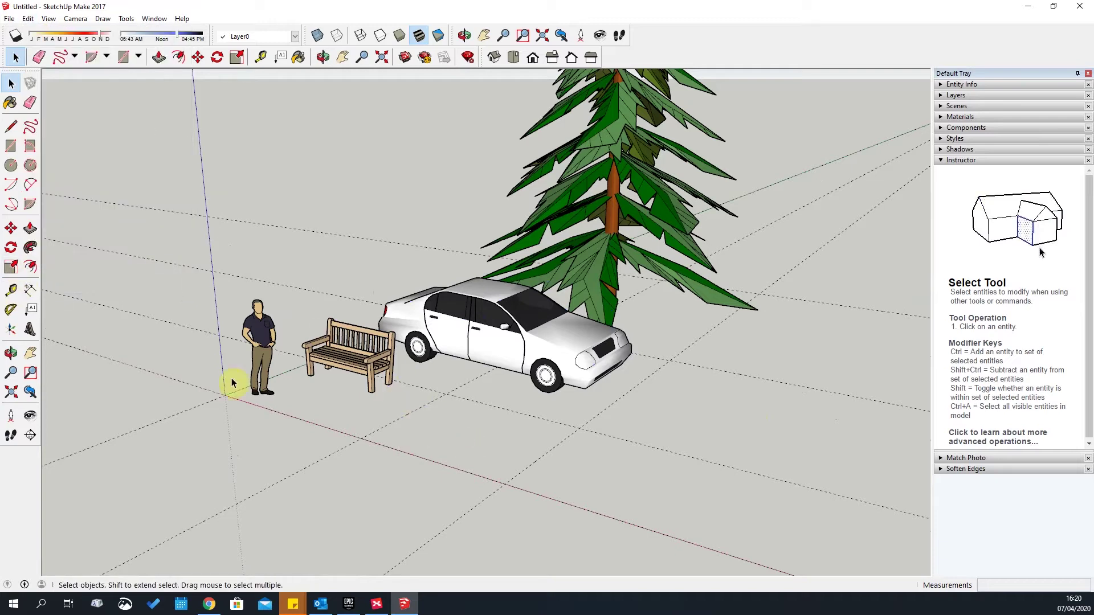
click(665, 449)
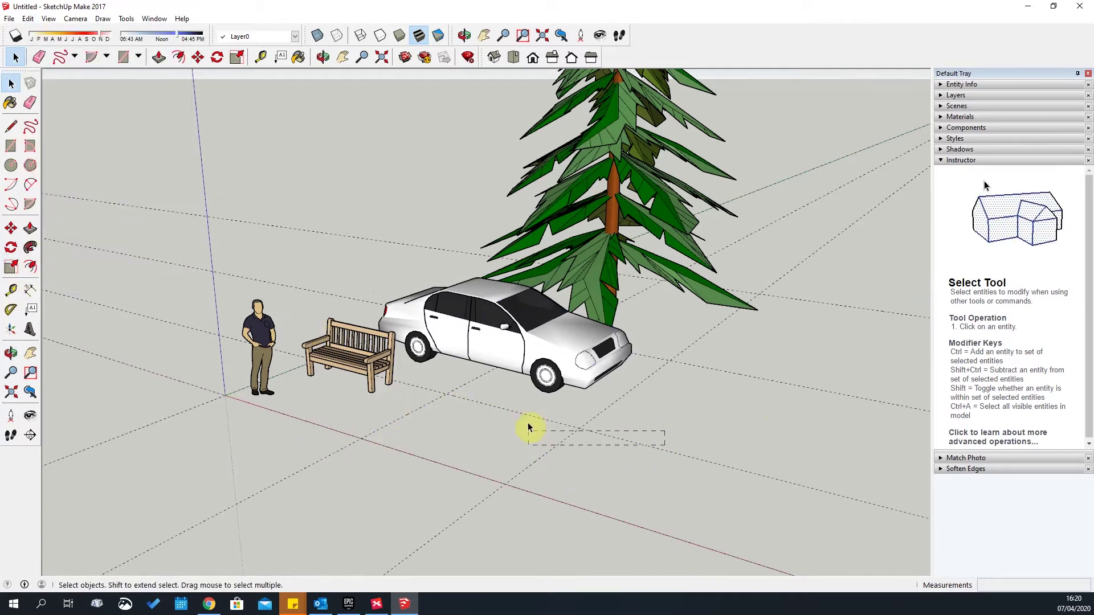
drag(529, 435, 530, 437)
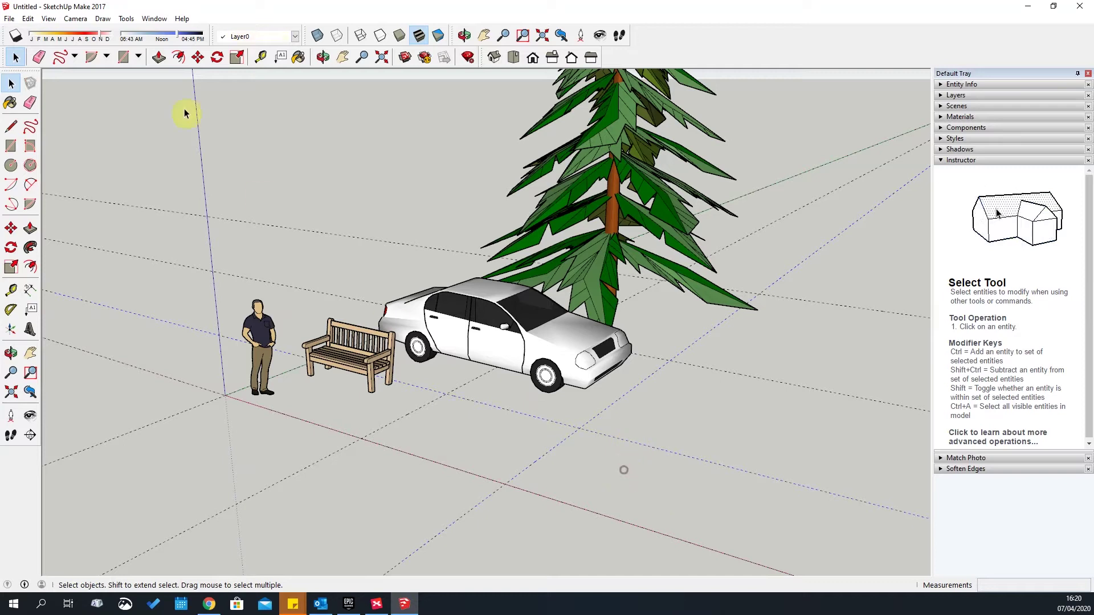
click(50, 19)
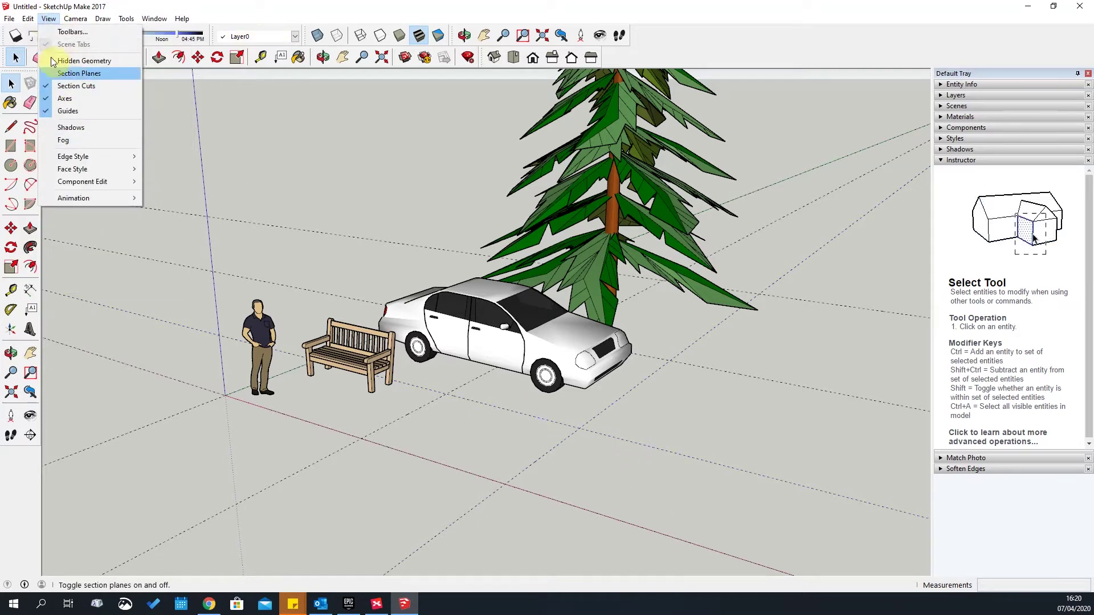
click(66, 124)
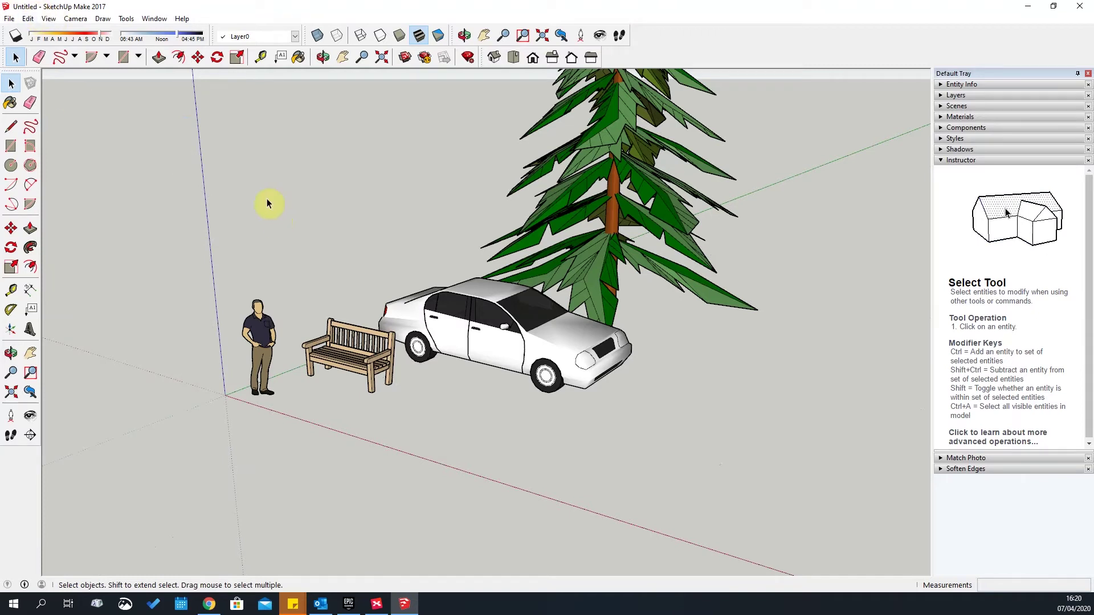
click(28, 19)
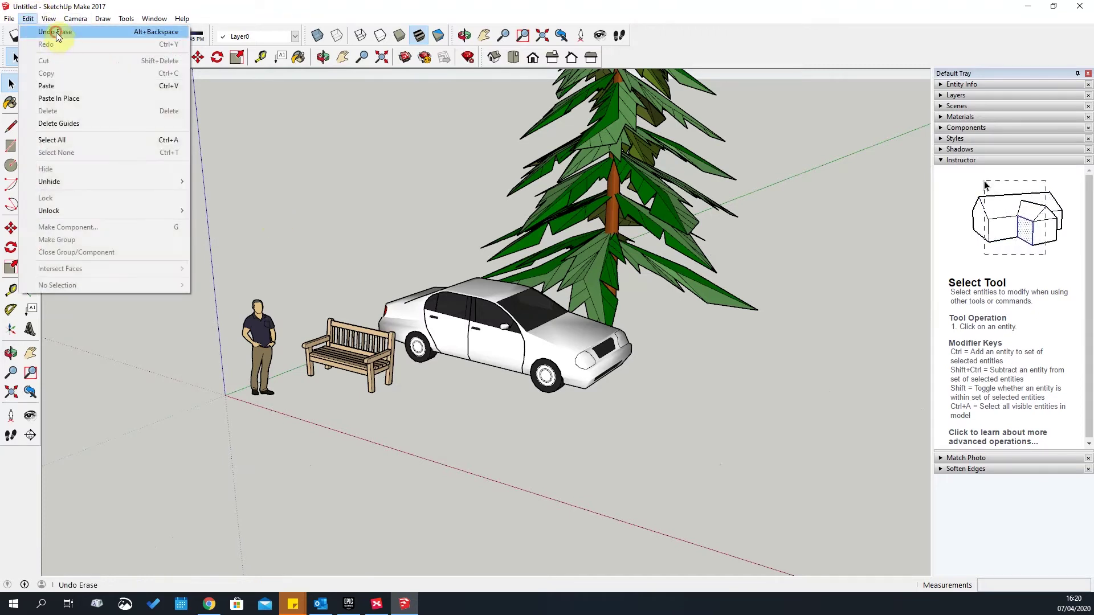
click(57, 32)
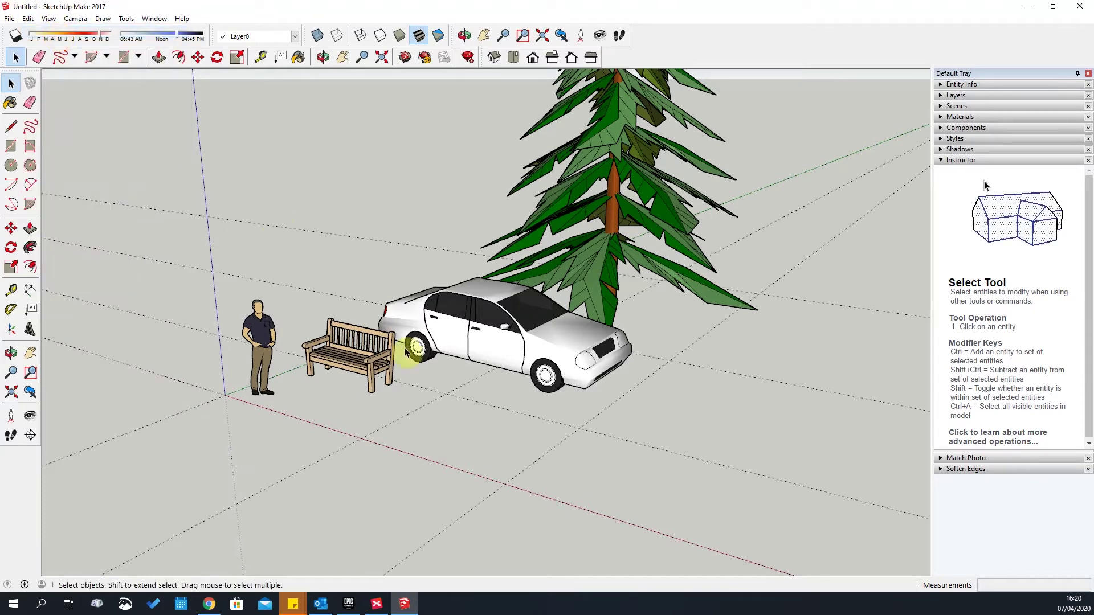
Select everything in the model, then clear the selection
click(28, 18)
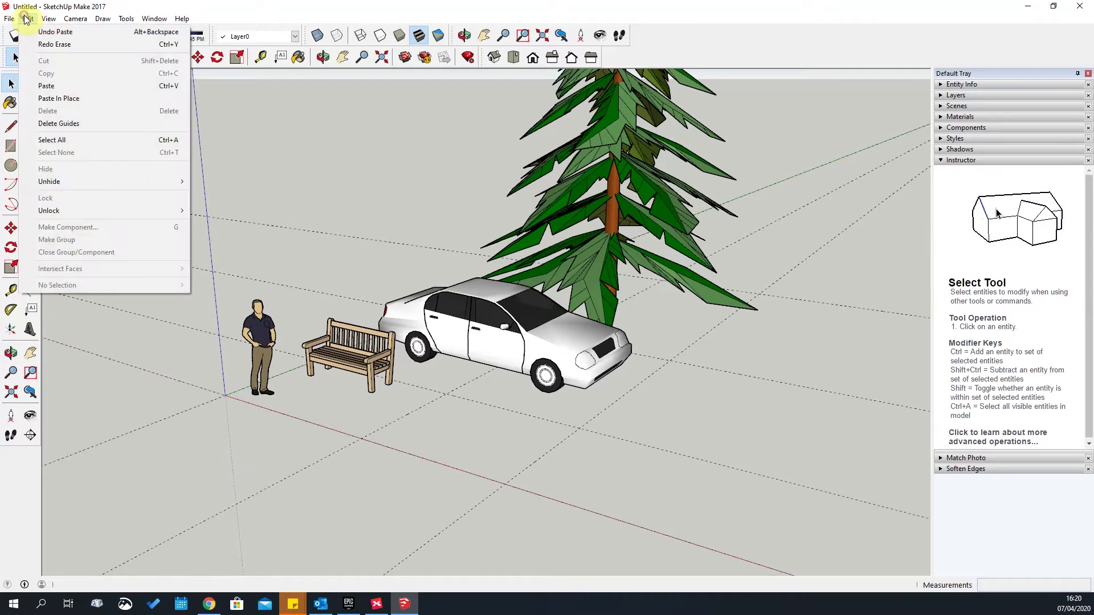
click(62, 140)
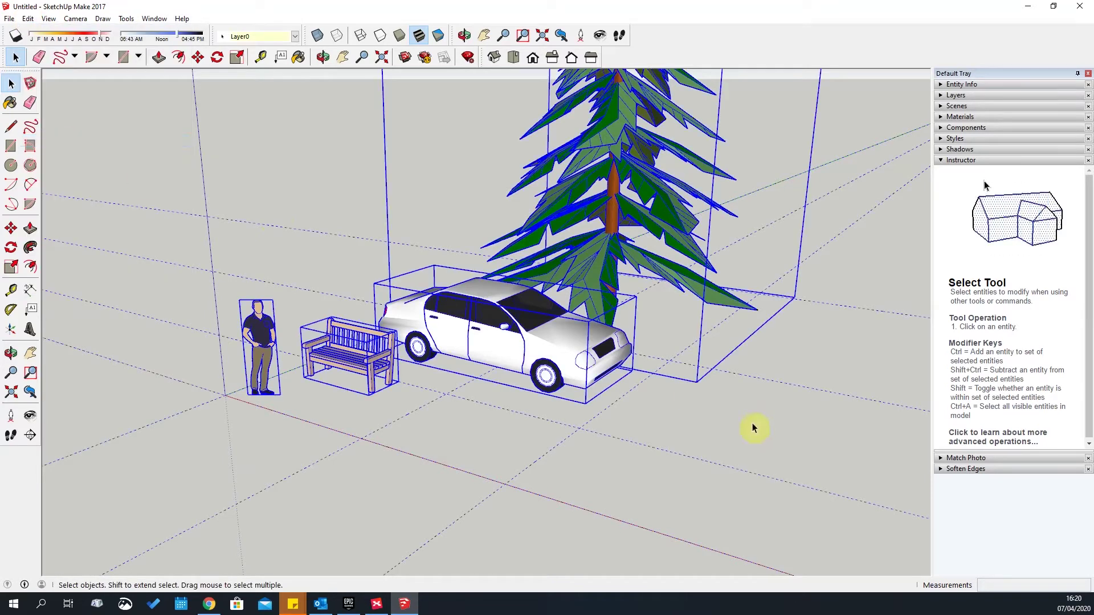
click(27, 19)
click(84, 153)
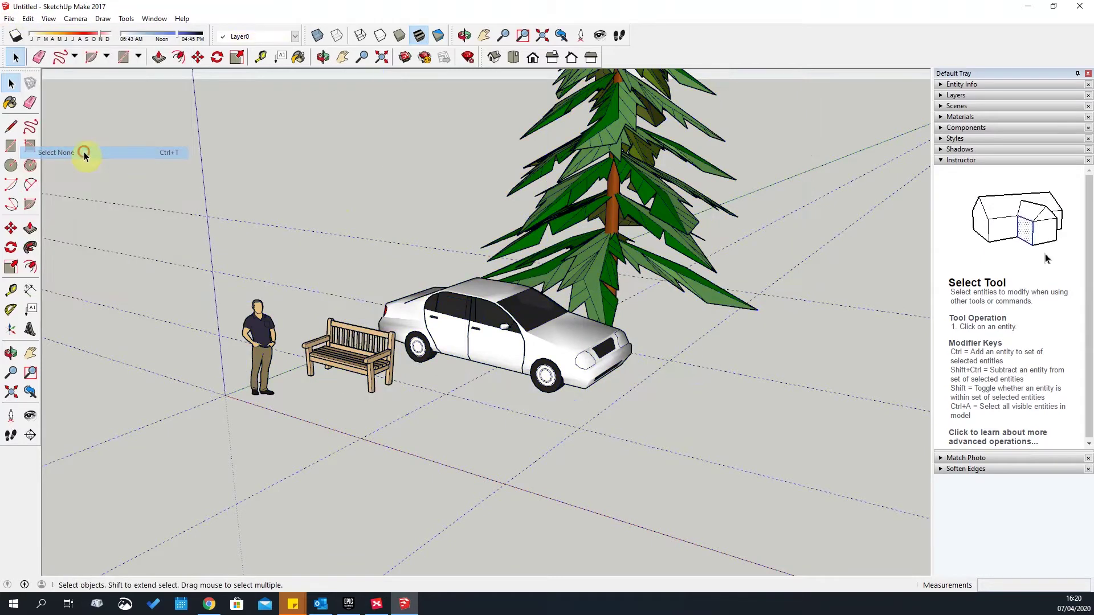
Hide the car
click(27, 19)
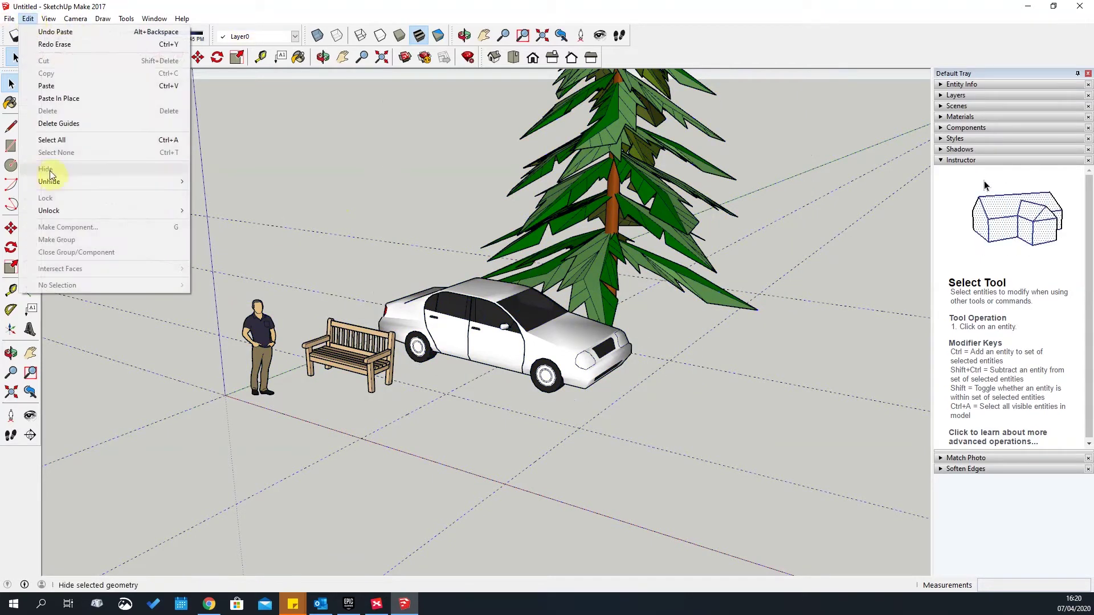
click(408, 176)
click(453, 329)
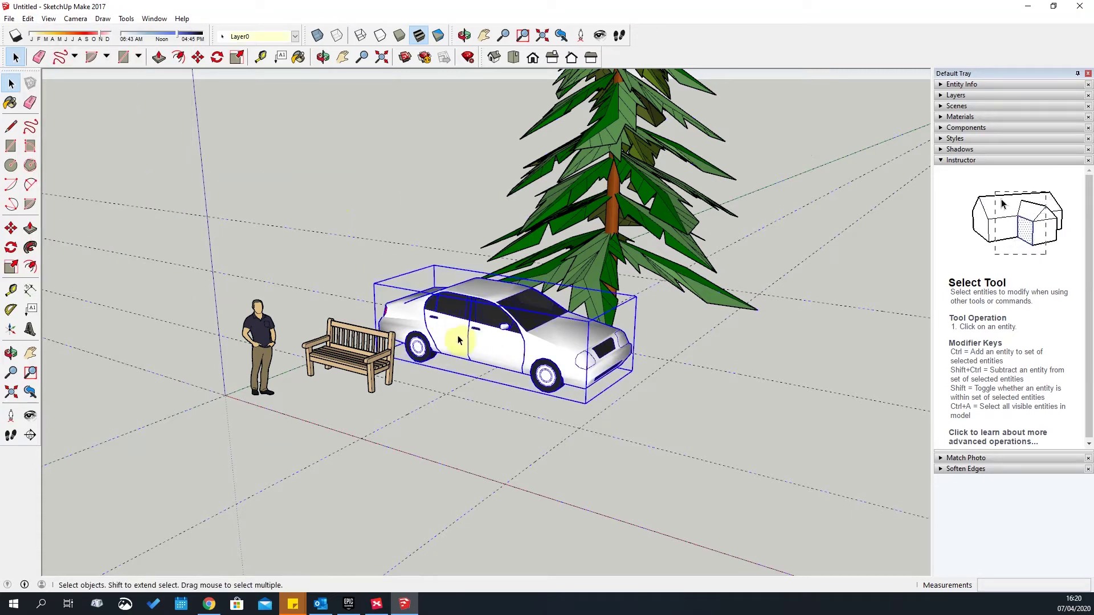
click(27, 19)
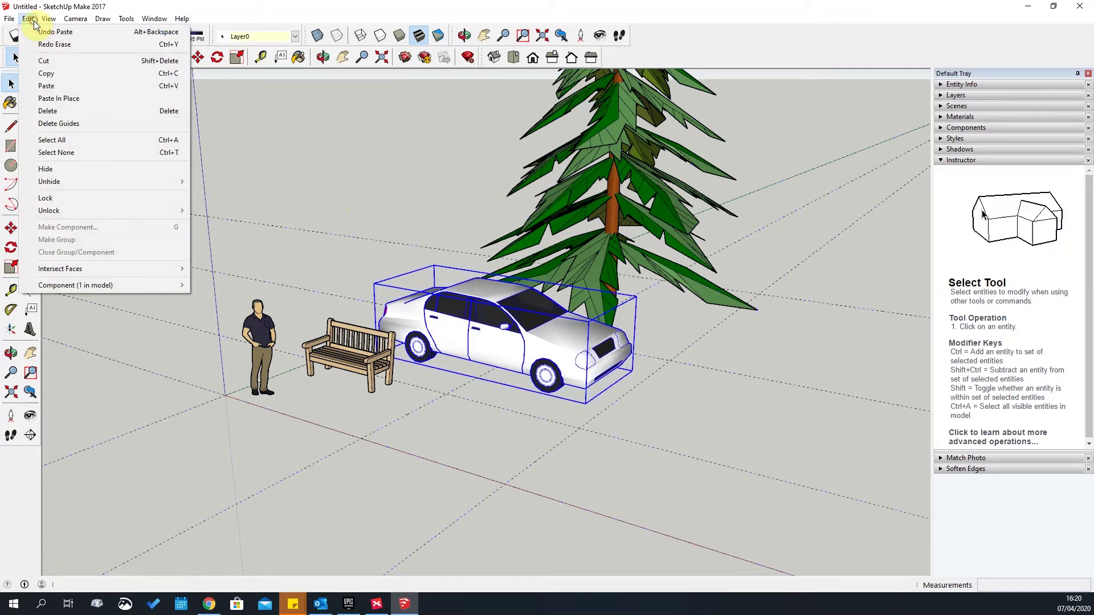
click(55, 169)
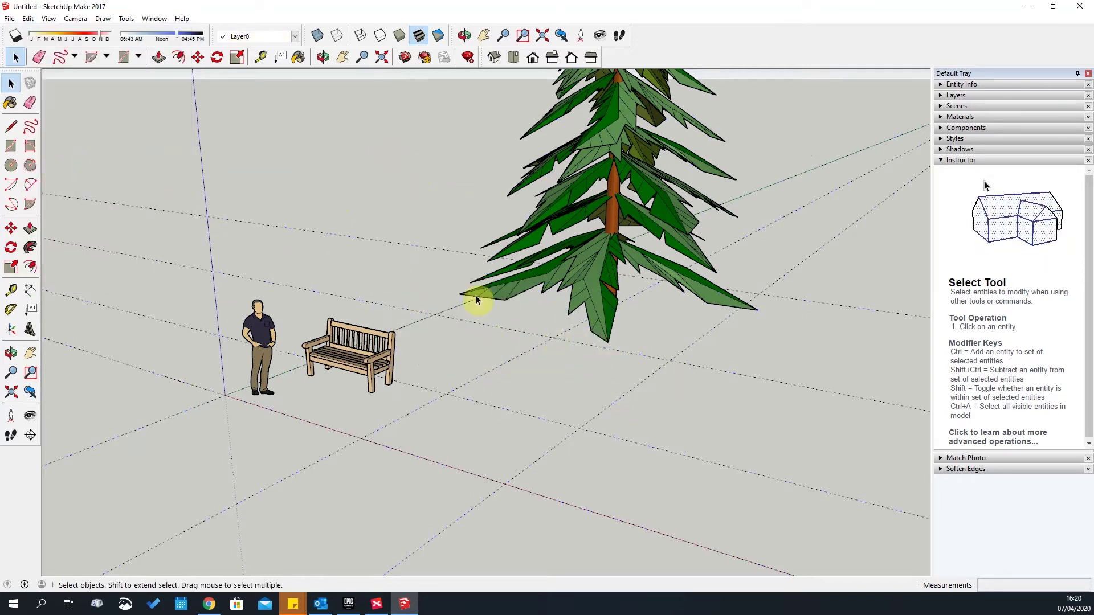
Unhide all hidden objects in the model to bring back the car, leaving nothing selected
click(28, 19)
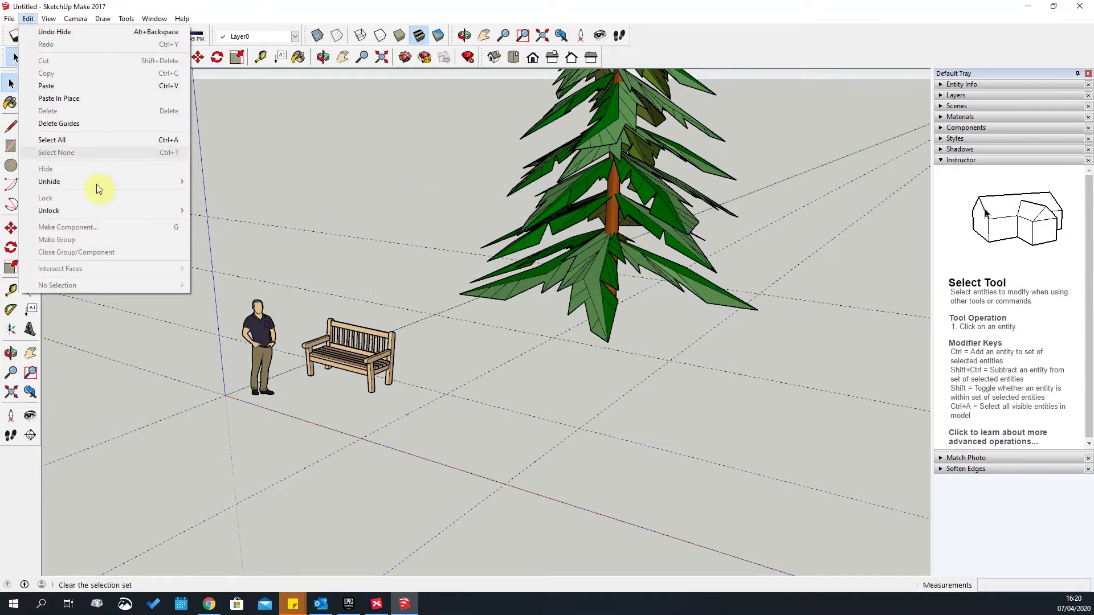
mouse_move(75, 182)
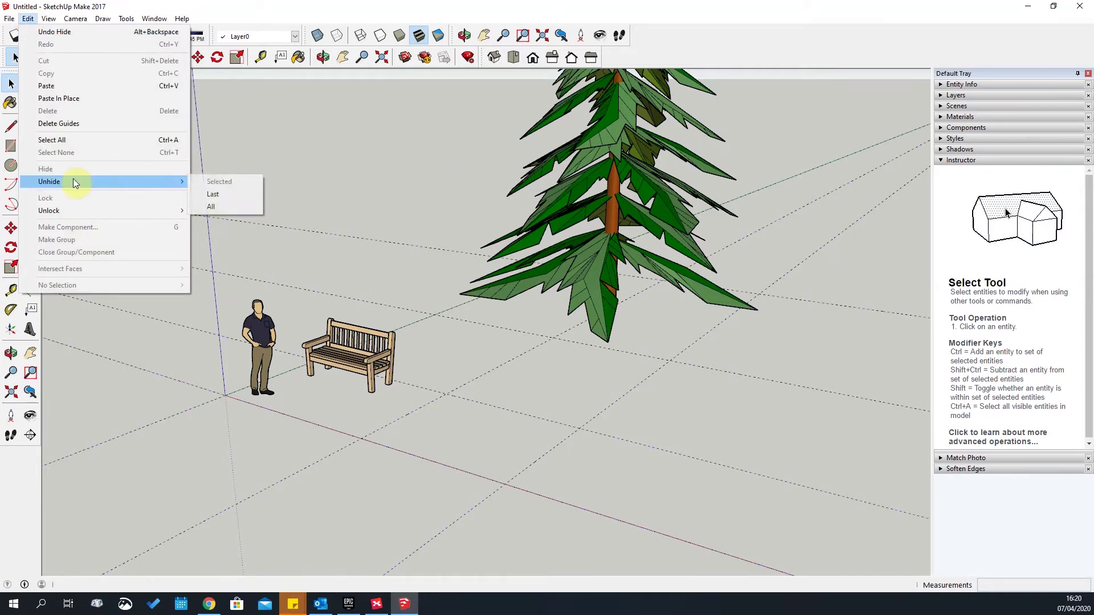
click(215, 209)
click(510, 334)
click(409, 185)
Lock the car, deselect it, and select it again to check its locked highlight
click(28, 19)
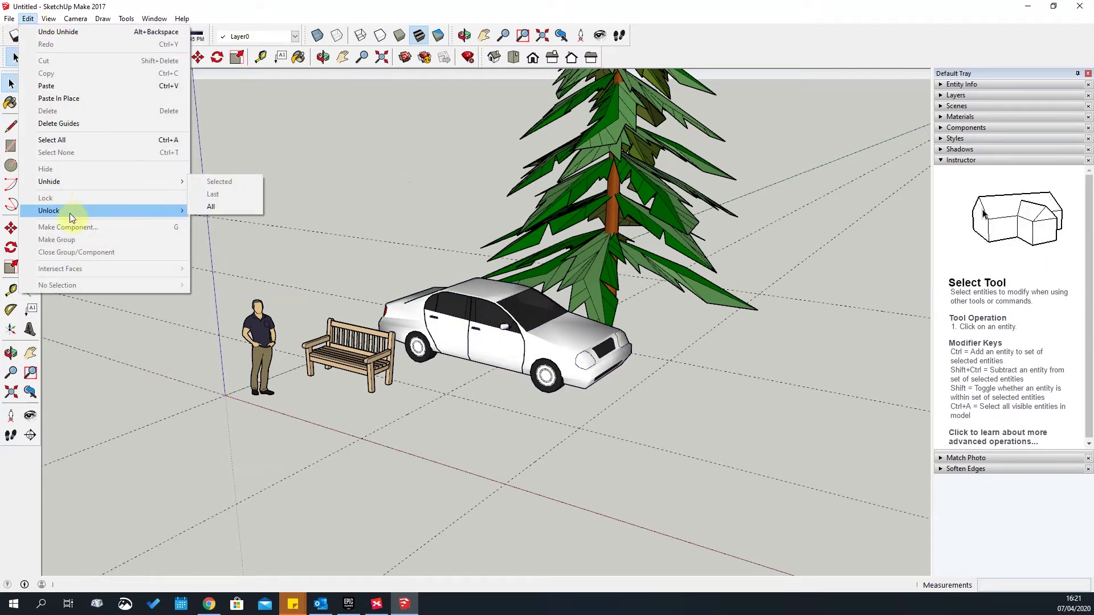
click(374, 176)
click(477, 315)
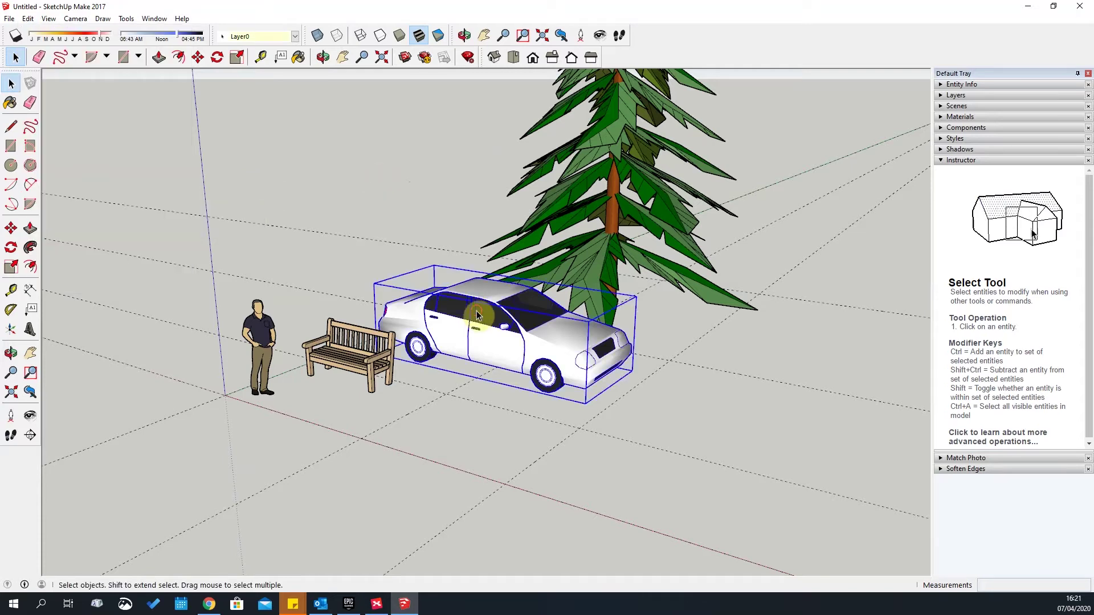
click(41, 19)
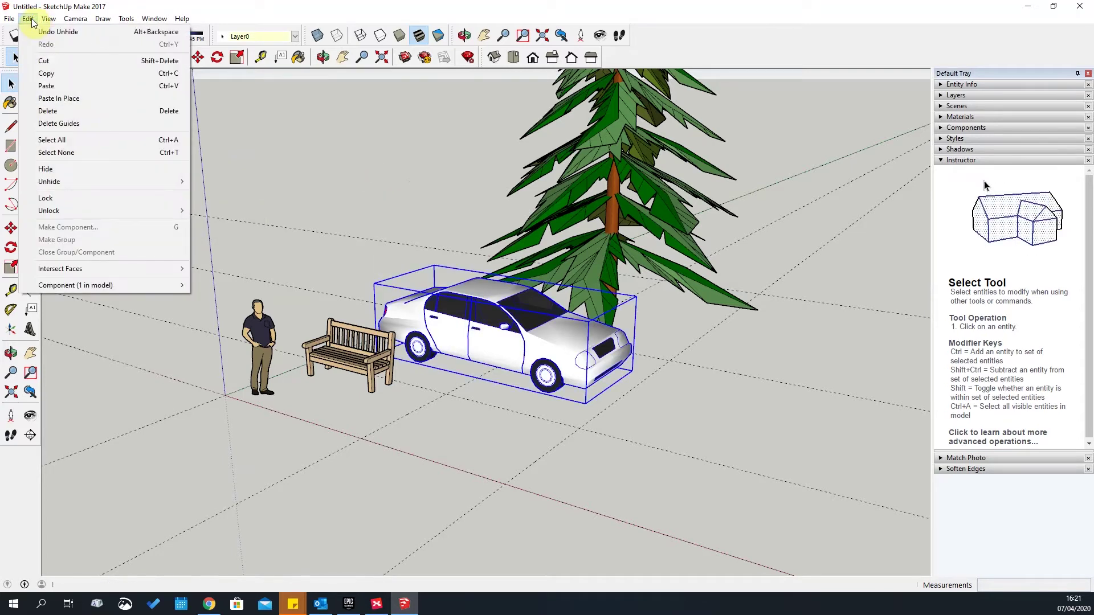
click(60, 197)
click(449, 163)
click(549, 336)
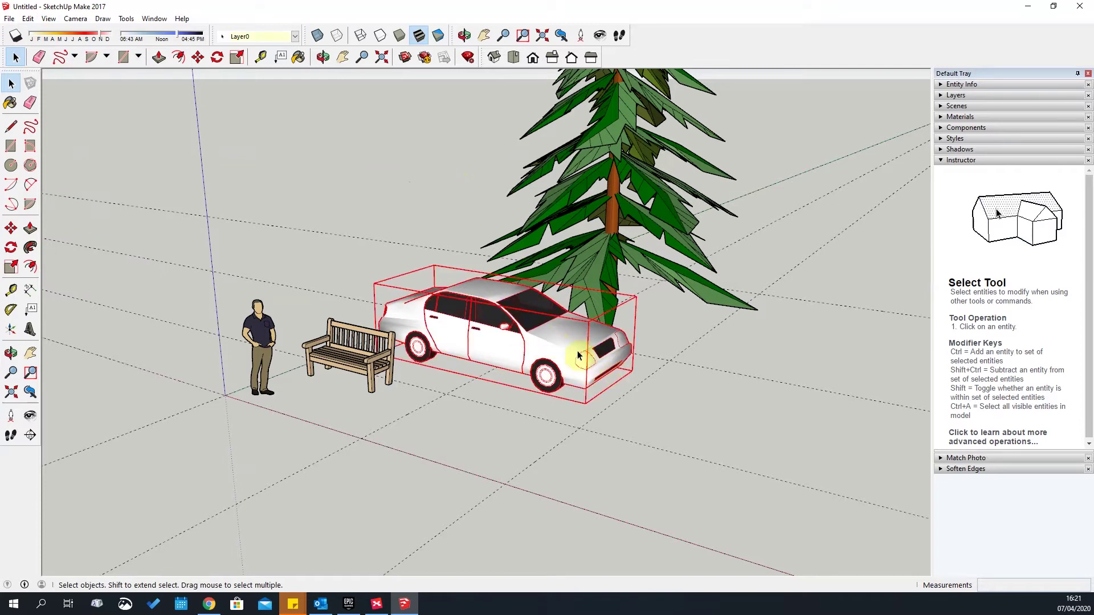
Unlock the car and clear the selection
click(59, 21)
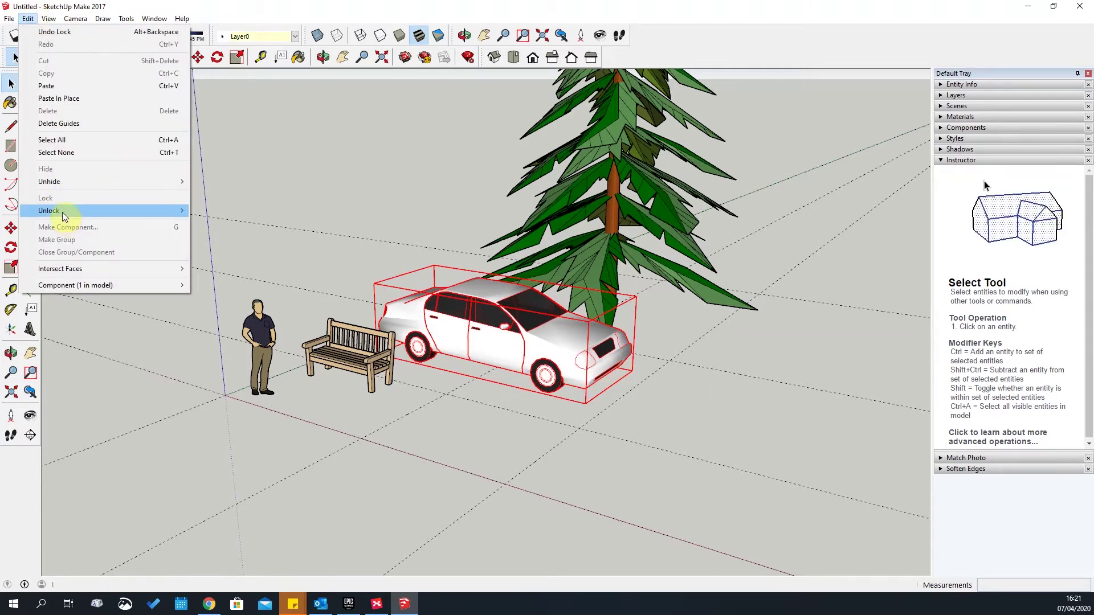
mouse_move(77, 212)
click(215, 224)
click(386, 170)
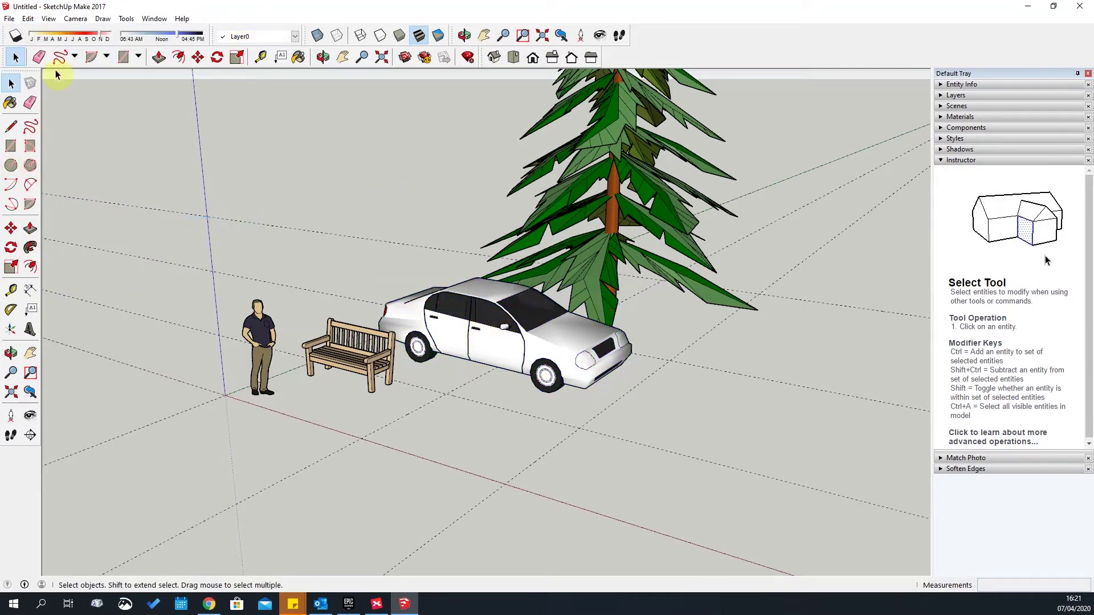
Select the bench beside the standing figure, then clear the selection
click(28, 18)
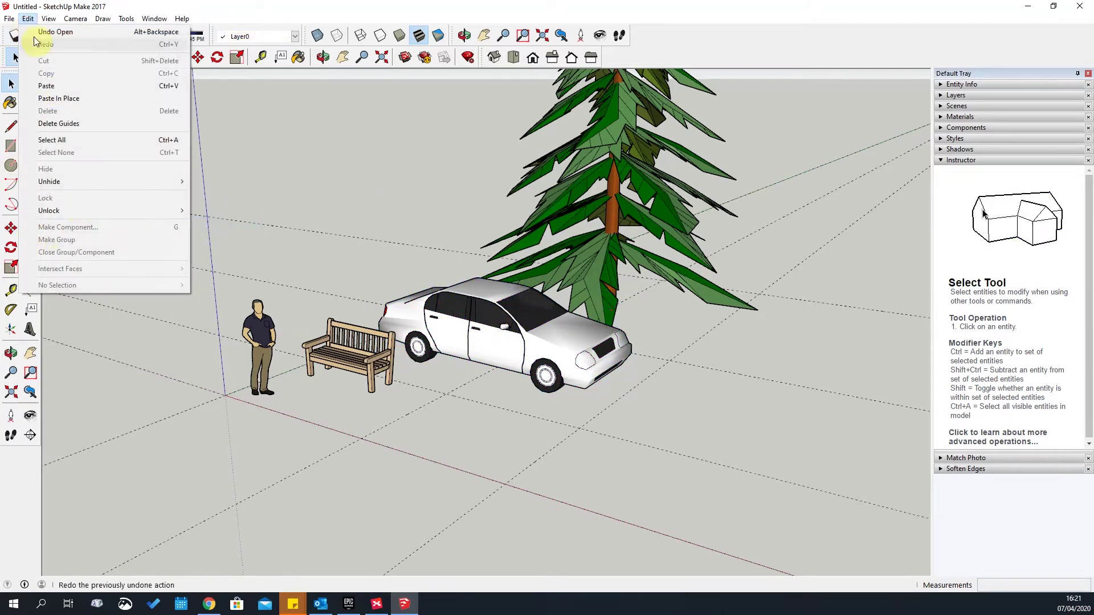
mouse_move(49, 14)
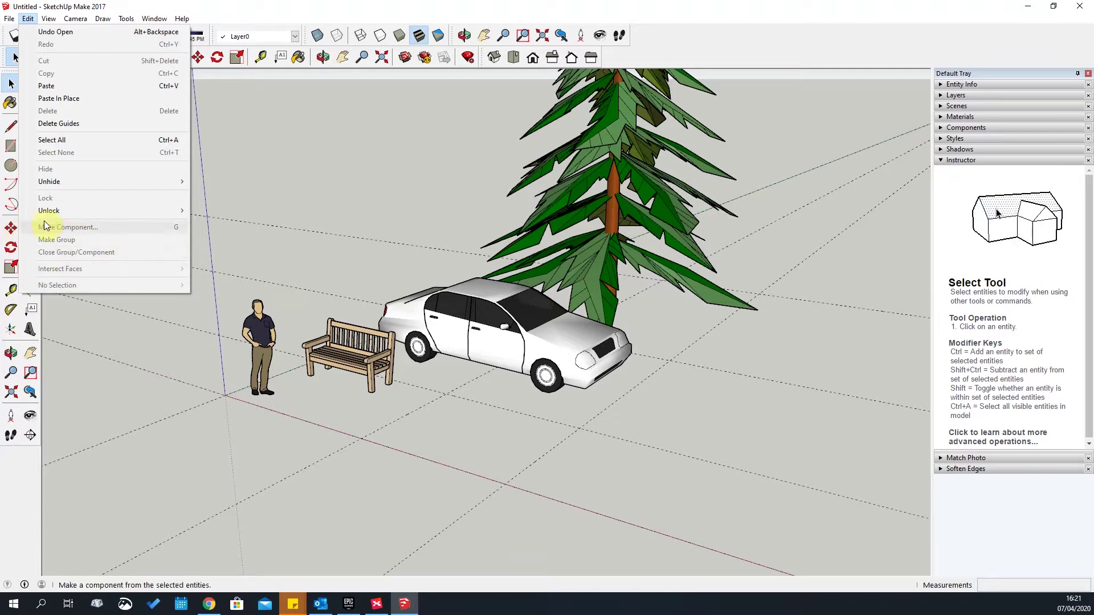
click(380, 350)
click(371, 371)
click(269, 399)
scroll(274, 377, up, 2)
click(275, 377)
click(354, 445)
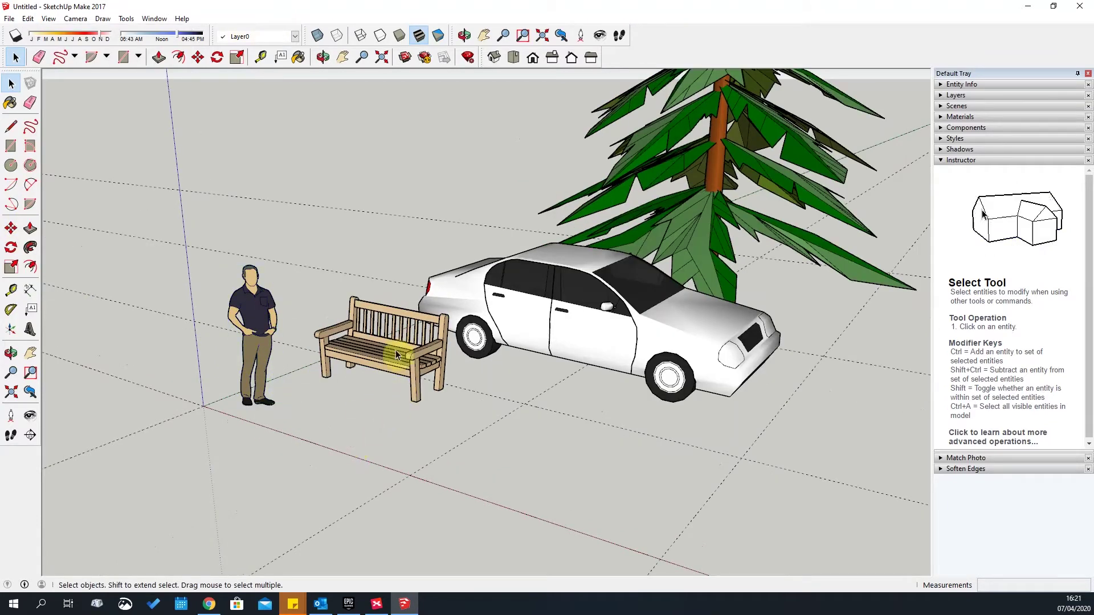
click(429, 364)
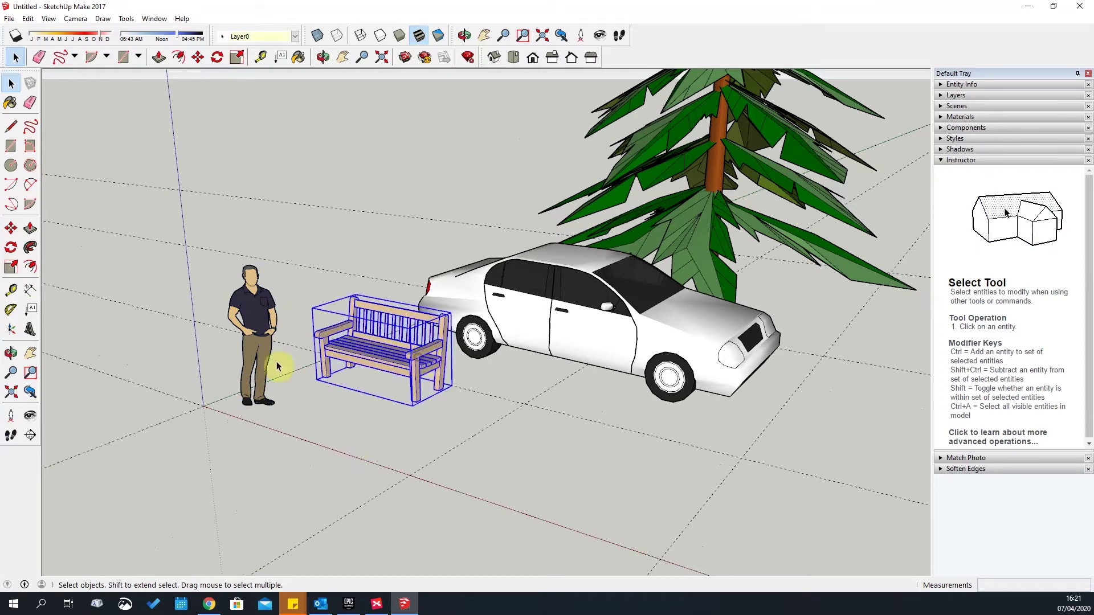
click(431, 365)
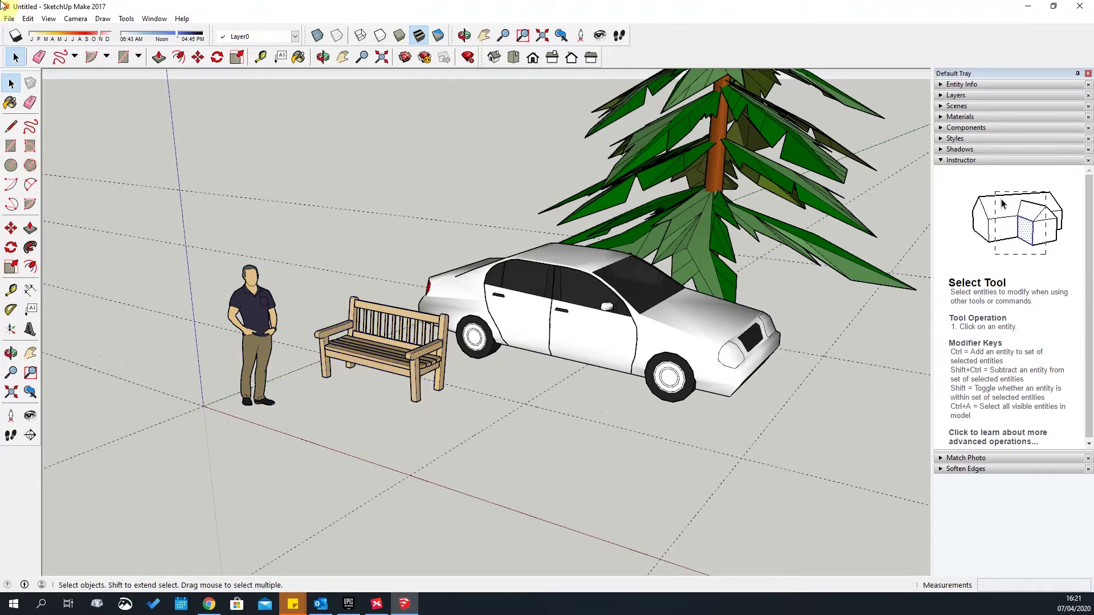
Select the car, expand Entity Info to view its component details, then deselect it
click(27, 19)
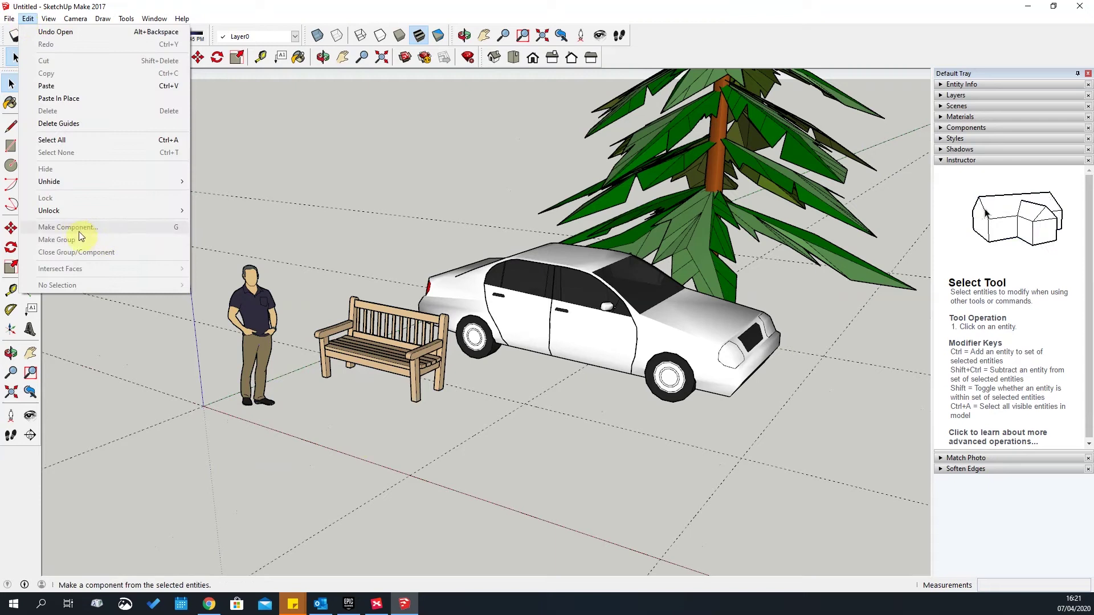
click(644, 330)
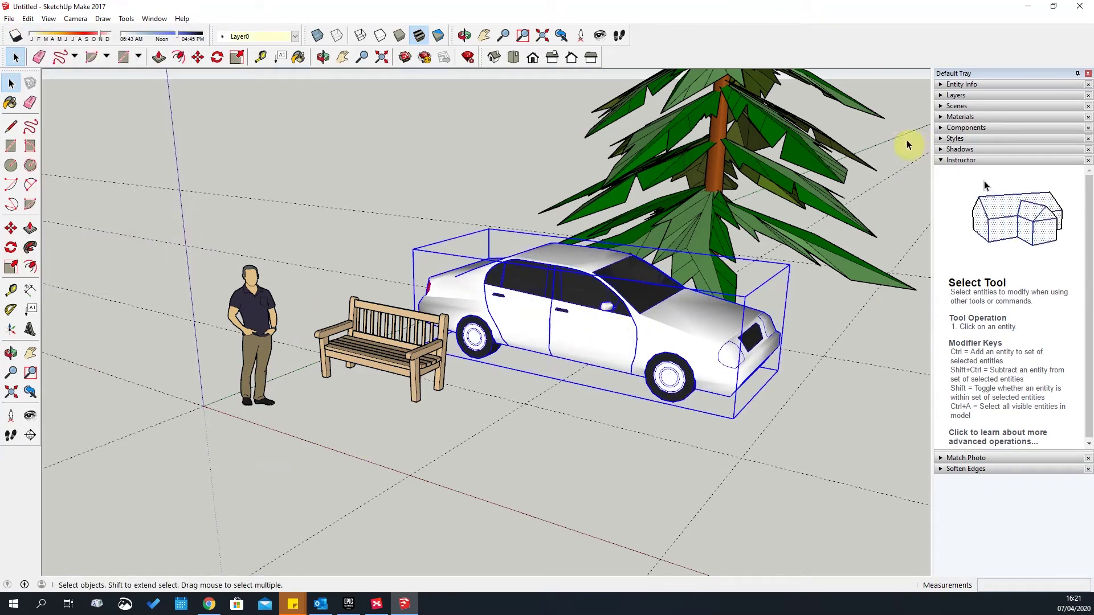
click(940, 84)
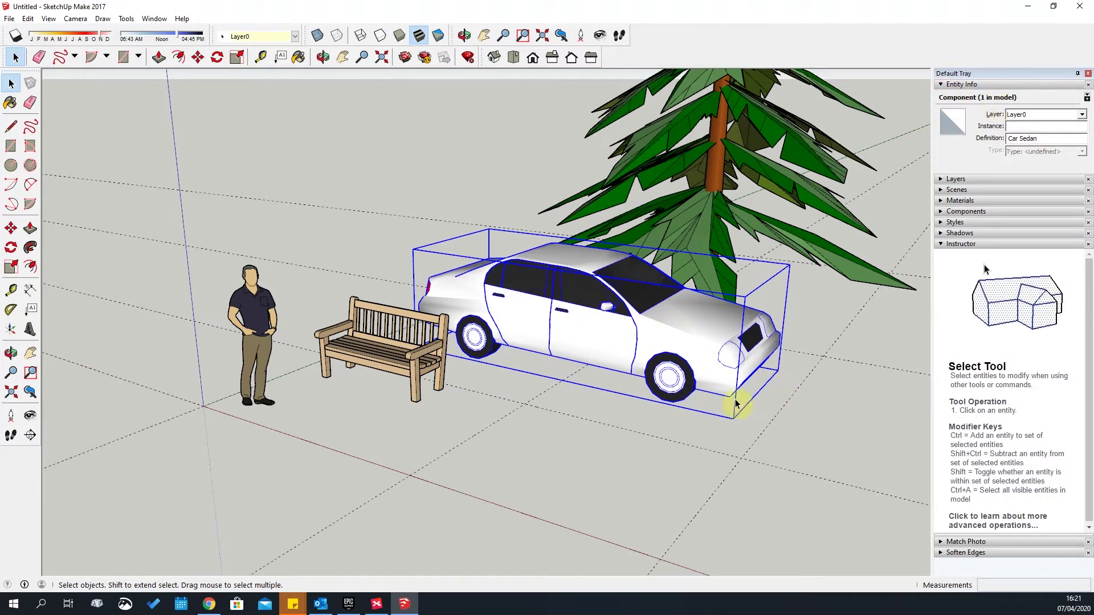
click(592, 439)
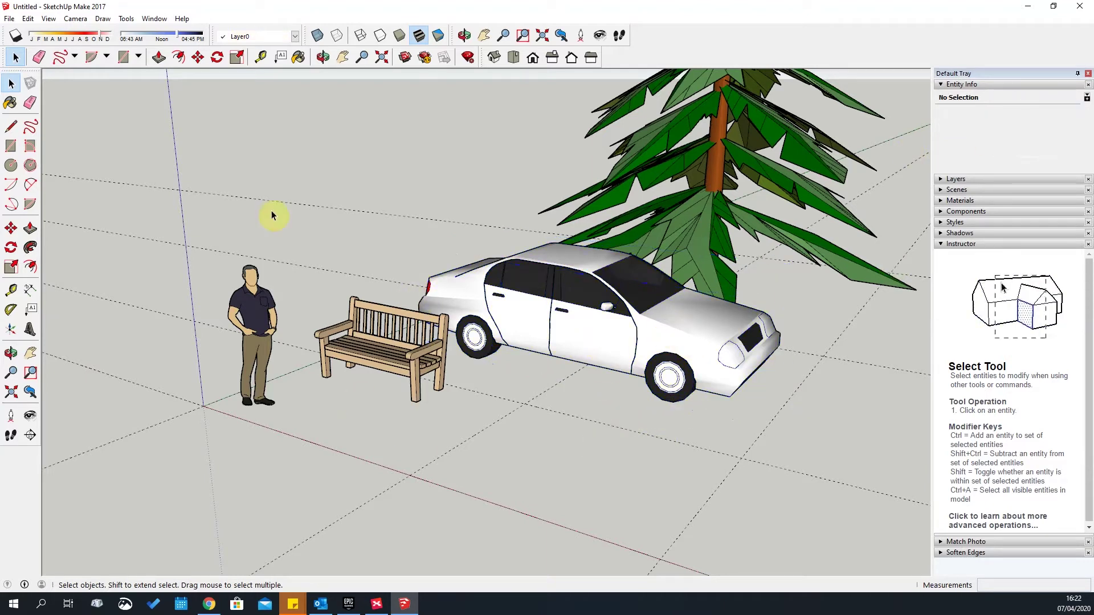
click(27, 18)
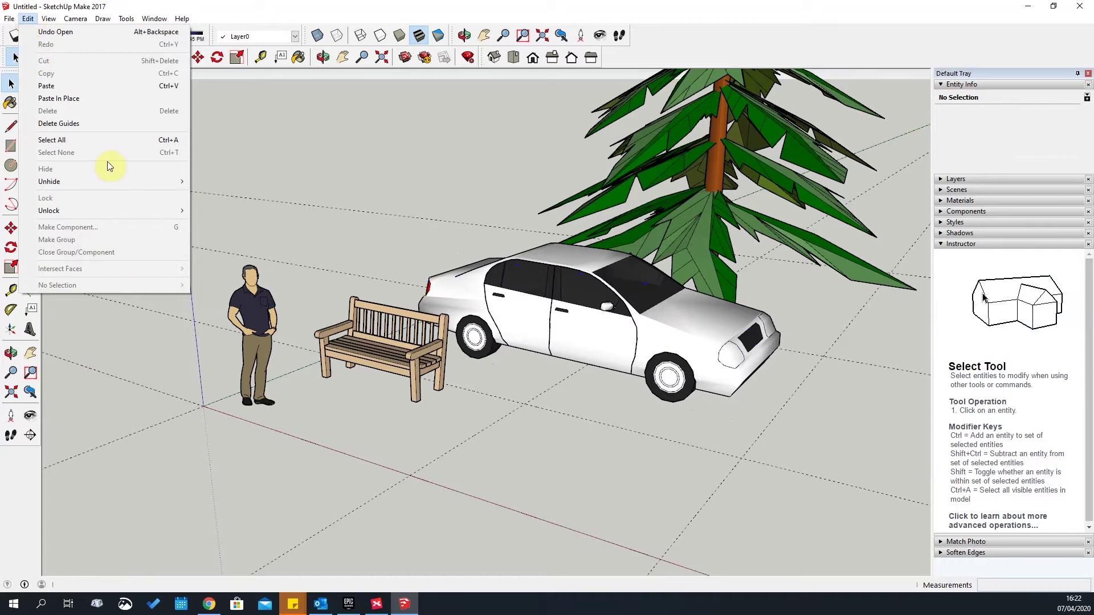
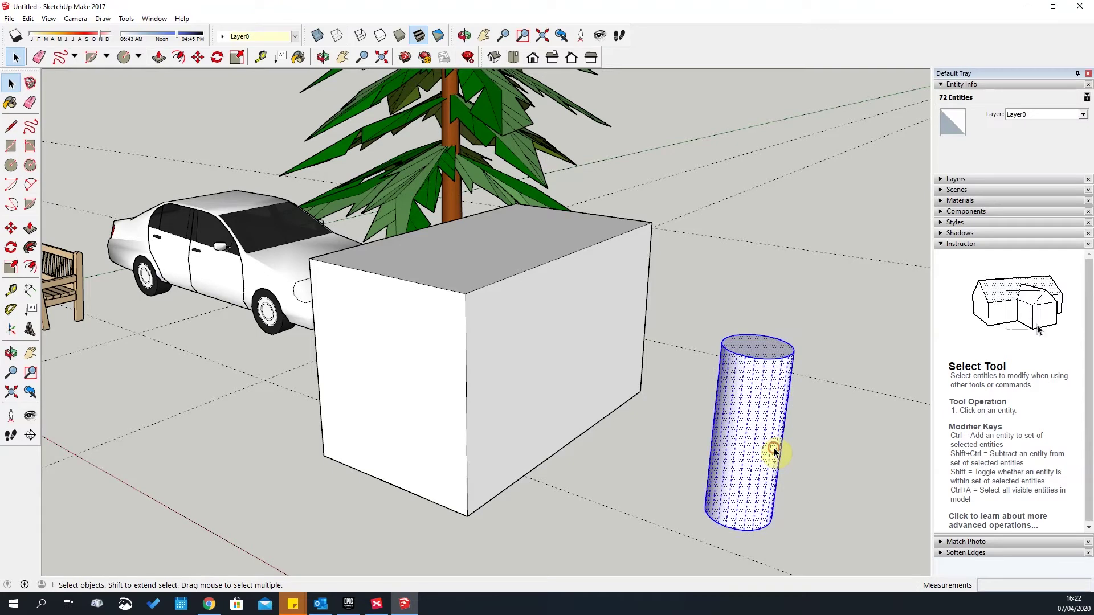
Move the selected cylinder so that it overlaps the side face of the large box
scroll(775, 453, up, 3)
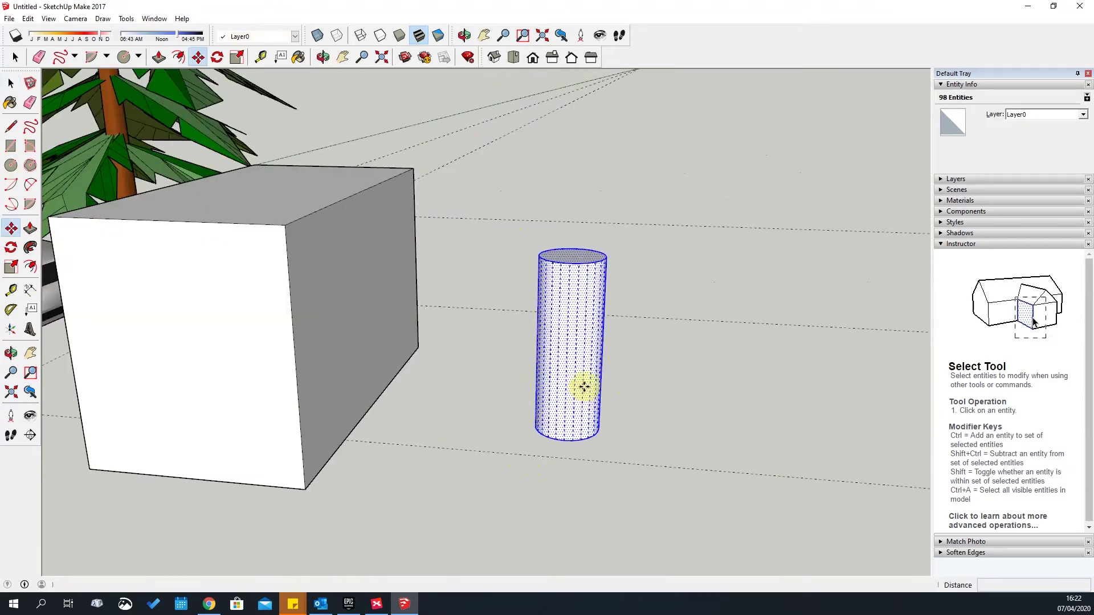
key(m)
click(642, 410)
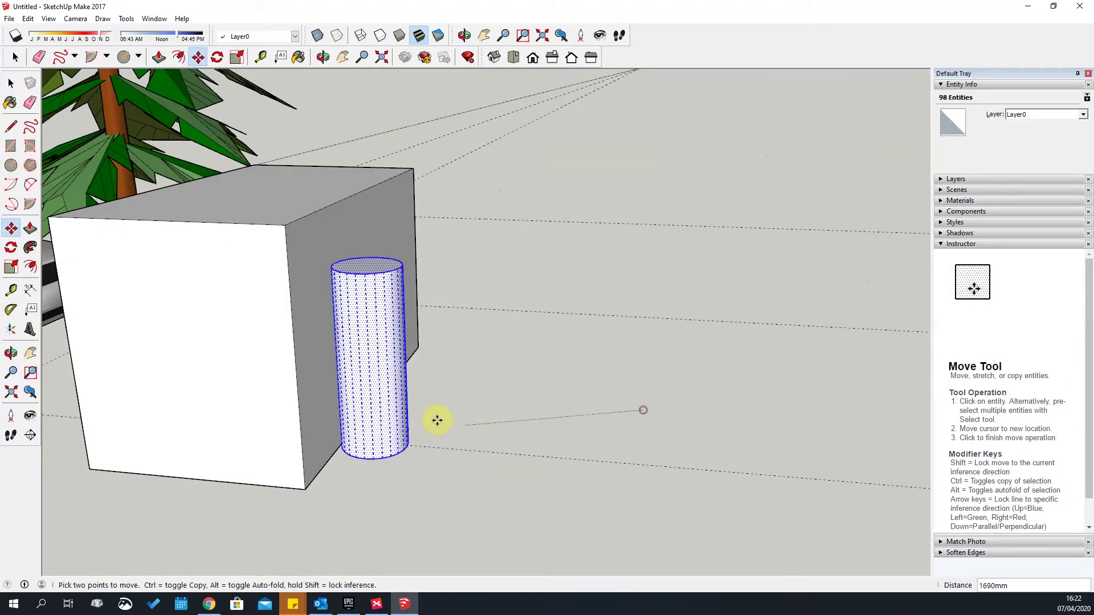
click(471, 408)
Select the box and cylinder together and intersect their faces with the selection
middle_drag(633, 371, 656, 331)
drag(383, 131, 821, 384)
middle_drag(820, 384, 471, 382)
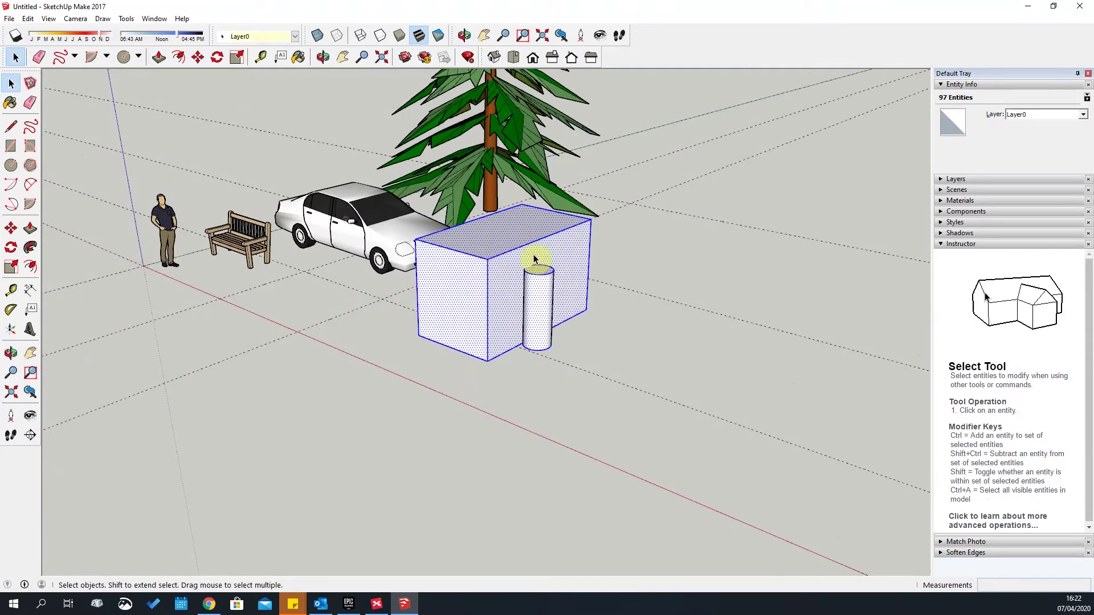
scroll(534, 260, up, 2)
click(28, 18)
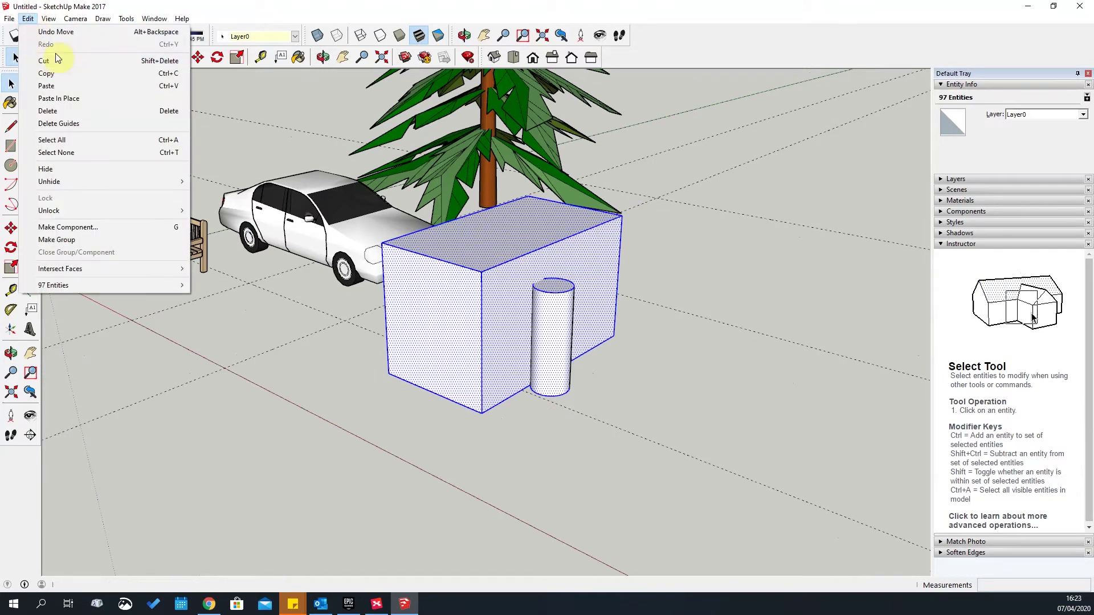
mouse_move(77, 272)
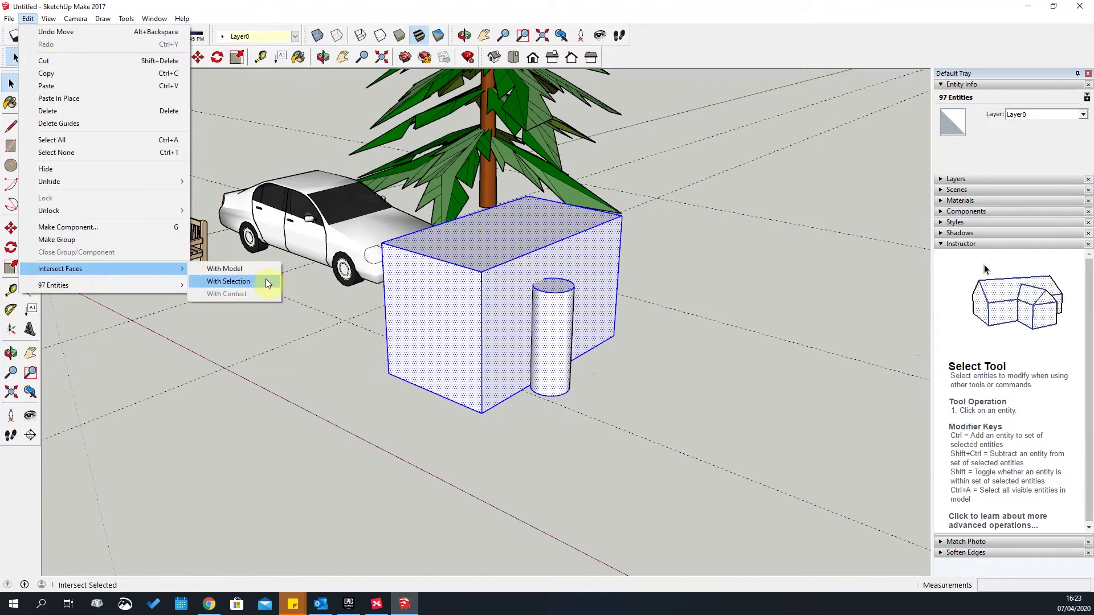
click(227, 283)
Delete the part of the cylinder's curved surface that projects outside the box, exposing the recess in the side
scroll(537, 359, up, 2)
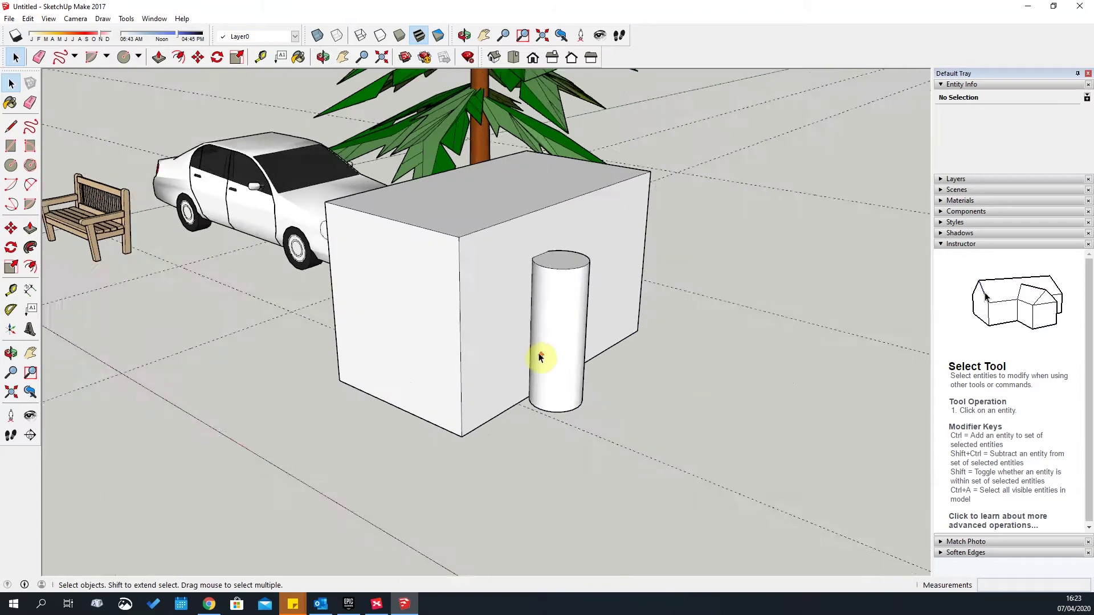
click(566, 334)
key(Delete)
middle_drag(727, 388, 511, 430)
middle_drag(582, 438, 499, 442)
scroll(496, 275, up, 3)
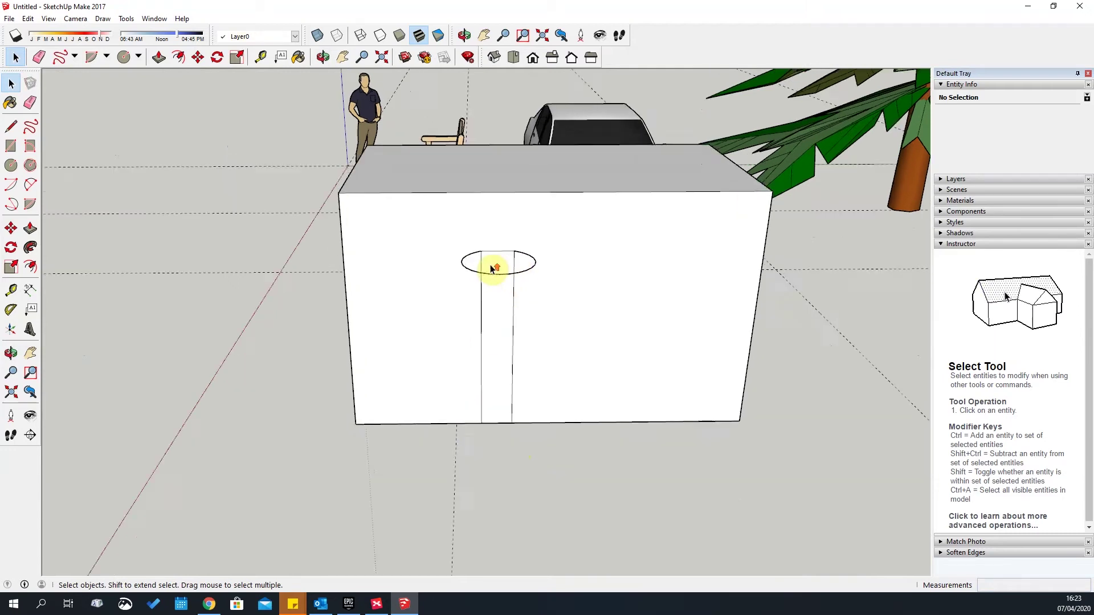
middle_drag(508, 319, 488, 525)
Erase the straight edge across the base of the recess and inspect the cut from below
scroll(447, 479, up, 5)
click(464, 401)
mouse_move(463, 401)
middle_down()
mouse_move(554, 315)
mouse_move(709, 70)
mouse_move(684, 121)
middle_up()
scroll(605, 288, up, 4)
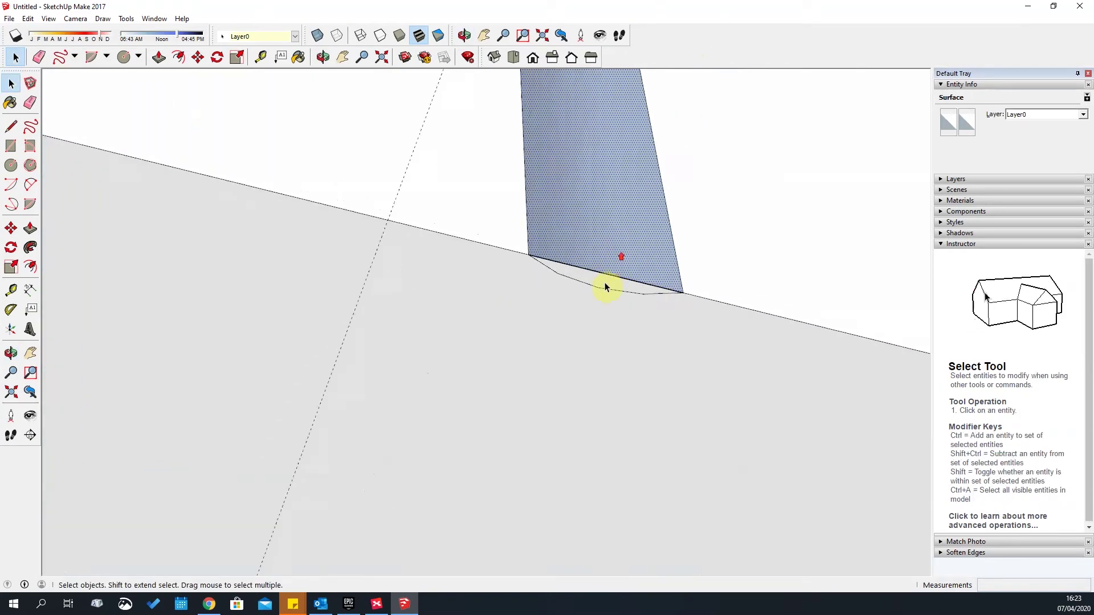
key(e)
click(607, 267)
scroll(564, 451, down, 3)
mouse_move(564, 452)
middle_down()
mouse_move(575, 205)
mouse_move(725, 288)
mouse_move(588, 248)
mouse_move(224, 240)
mouse_move(545, 214)
mouse_move(727, 556)
mouse_move(562, 366)
mouse_move(576, 339)
mouse_move(706, 290)
mouse_move(521, 266)
middle_up()
scroll(573, 195, up, 4)
scroll(575, 200, down, 3)
scroll(545, 215, down, 3)
key(space)
Delete the whole box with its recess from the model and collapse Entity Info
scroll(520, 266, down, 3)
scroll(511, 248, up, 4)
scroll(511, 247, down, 3)
middle_drag(740, 362, 557, 210)
drag(473, 107, 717, 361)
key(Delete)
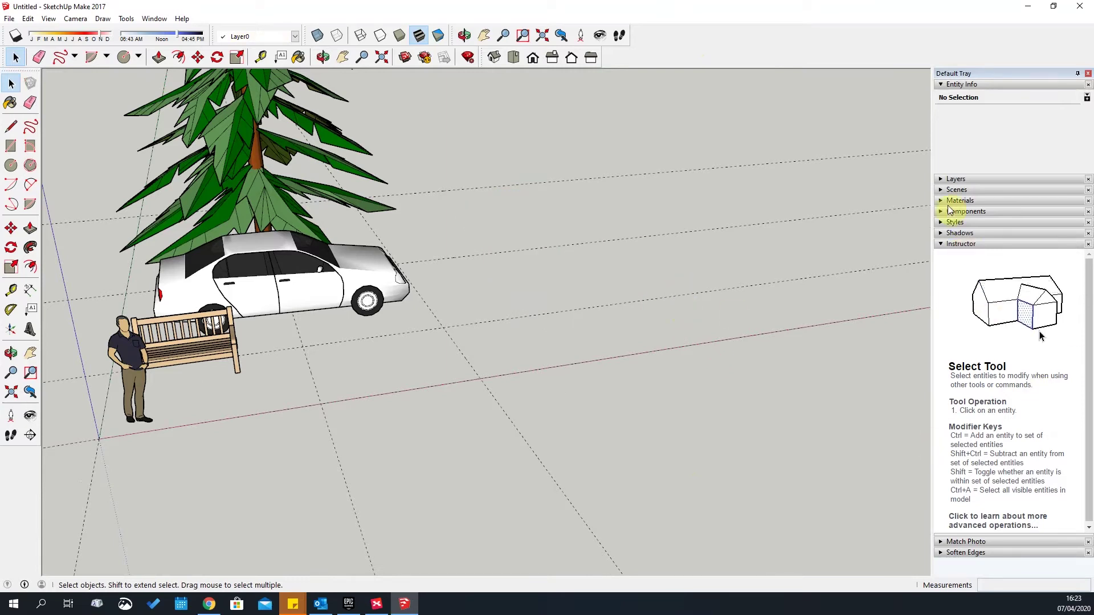
click(942, 84)
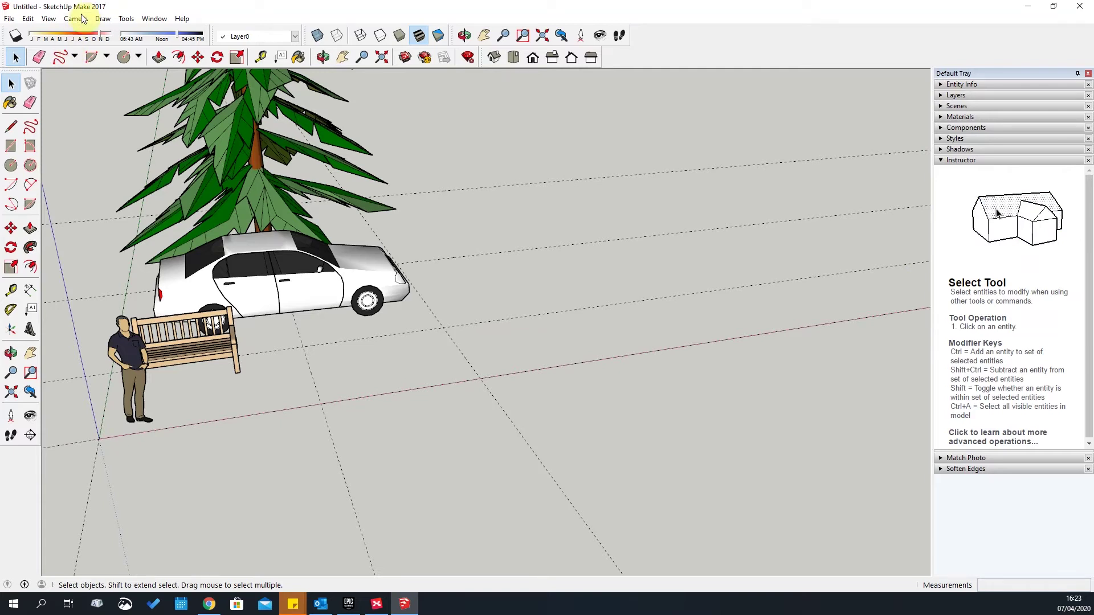
Select the car and review the edit commands offered for its component, including the 3D Warehouse and Dynamic Components options
scroll(301, 273, up, 3)
click(300, 272)
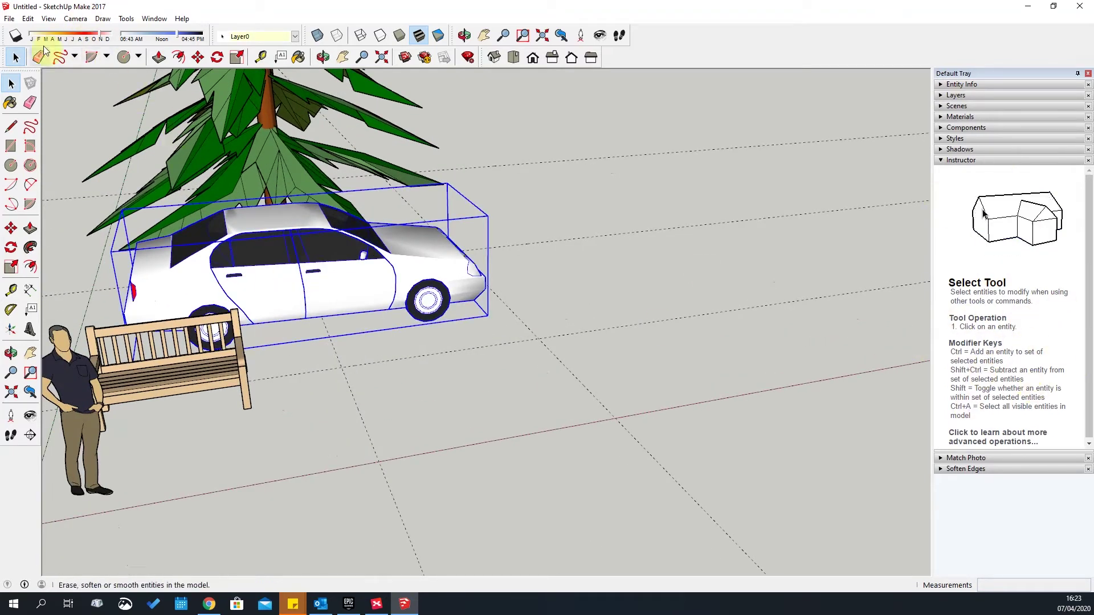
click(29, 19)
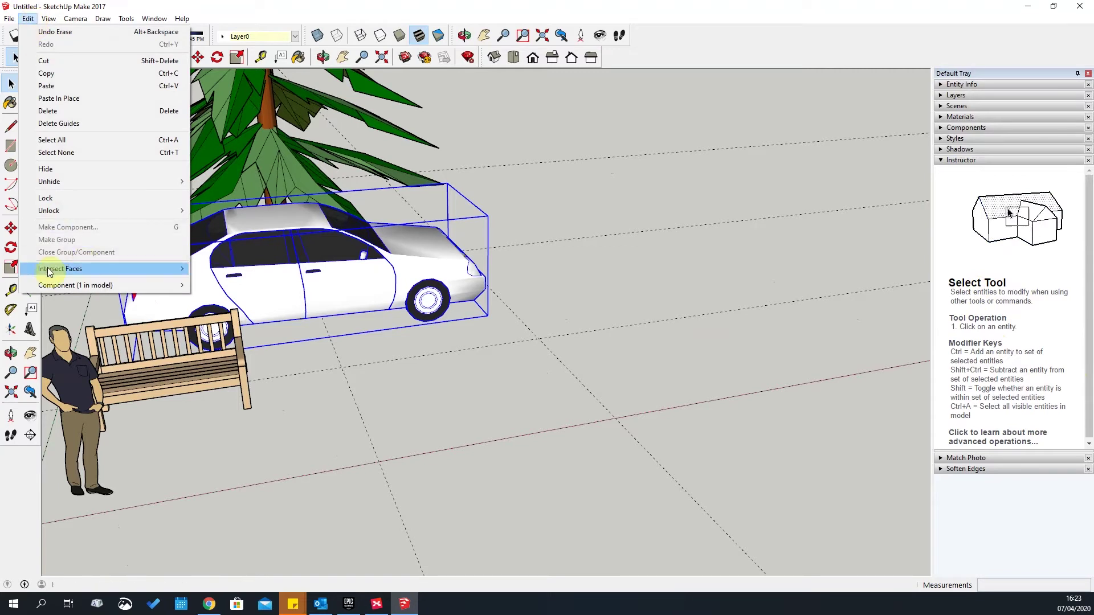
mouse_move(88, 286)
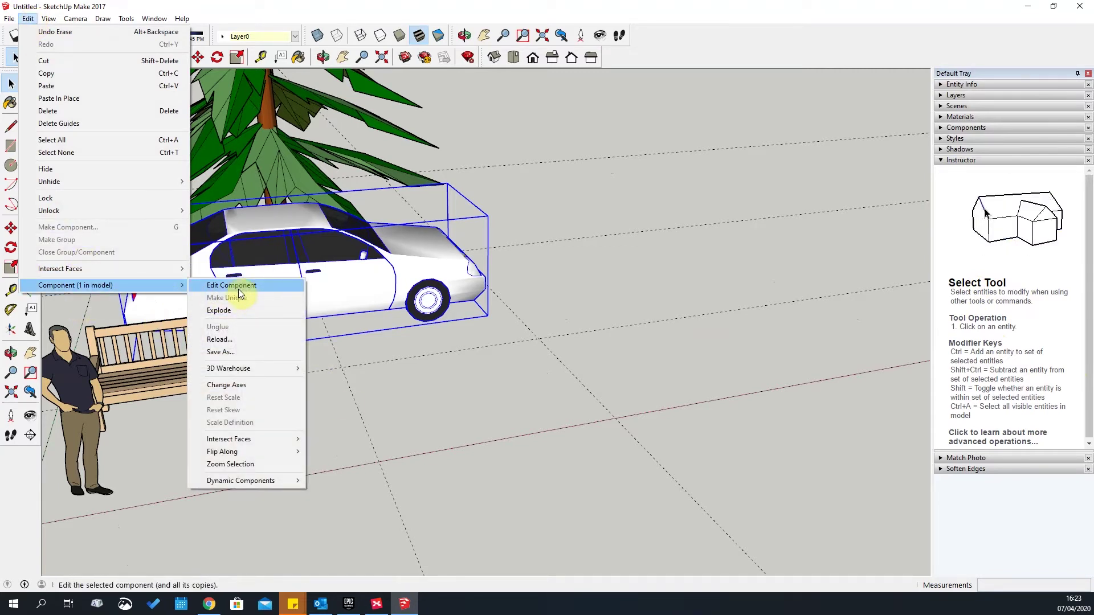
click(240, 288)
click(415, 280)
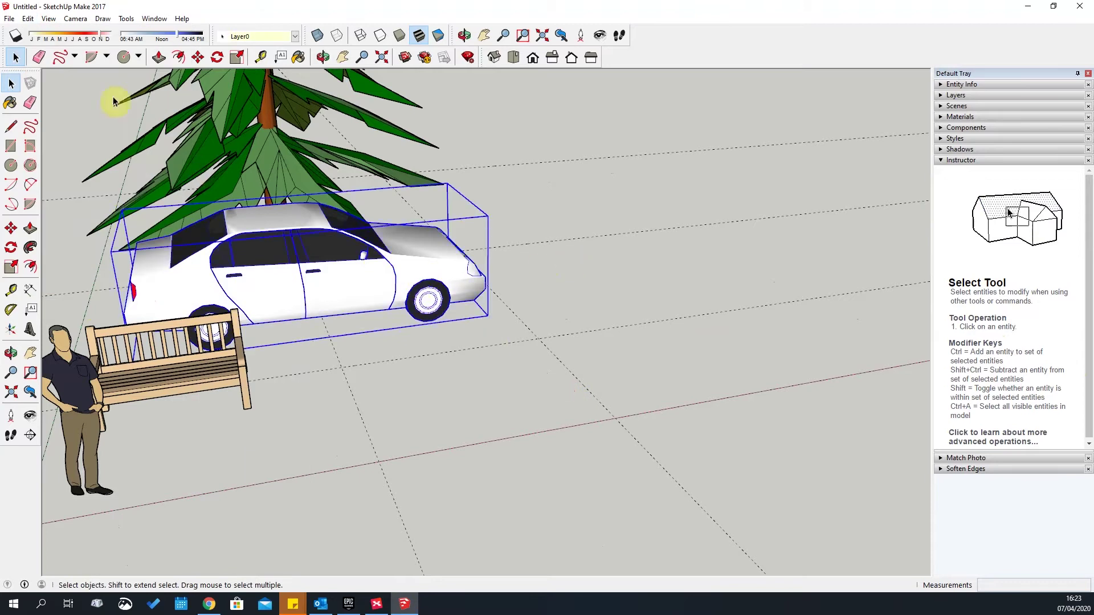
click(48, 19)
mouse_move(27, 19)
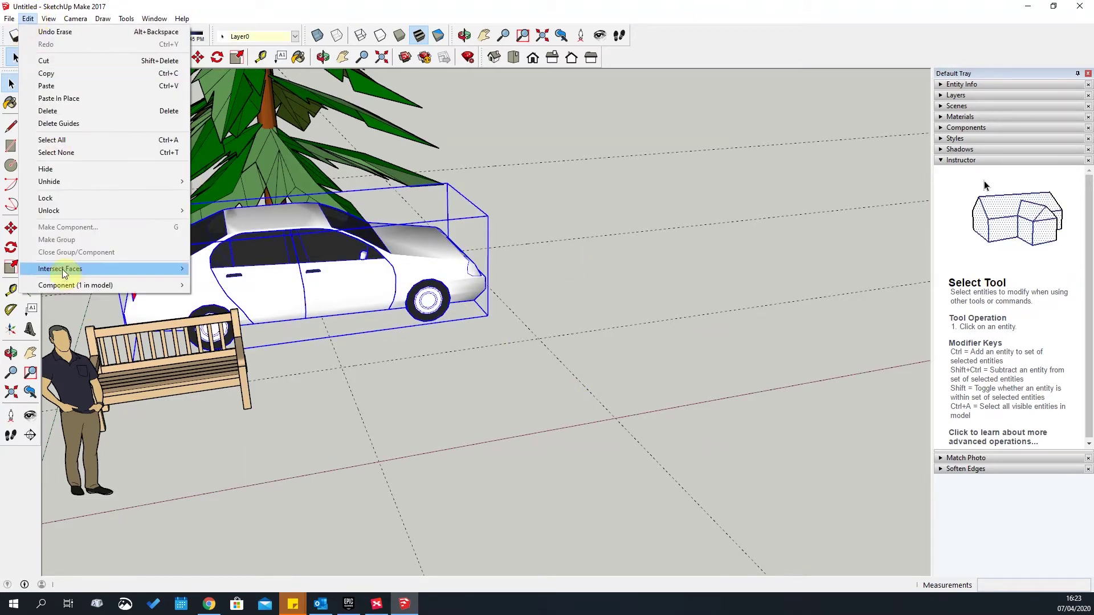
mouse_move(190, 292)
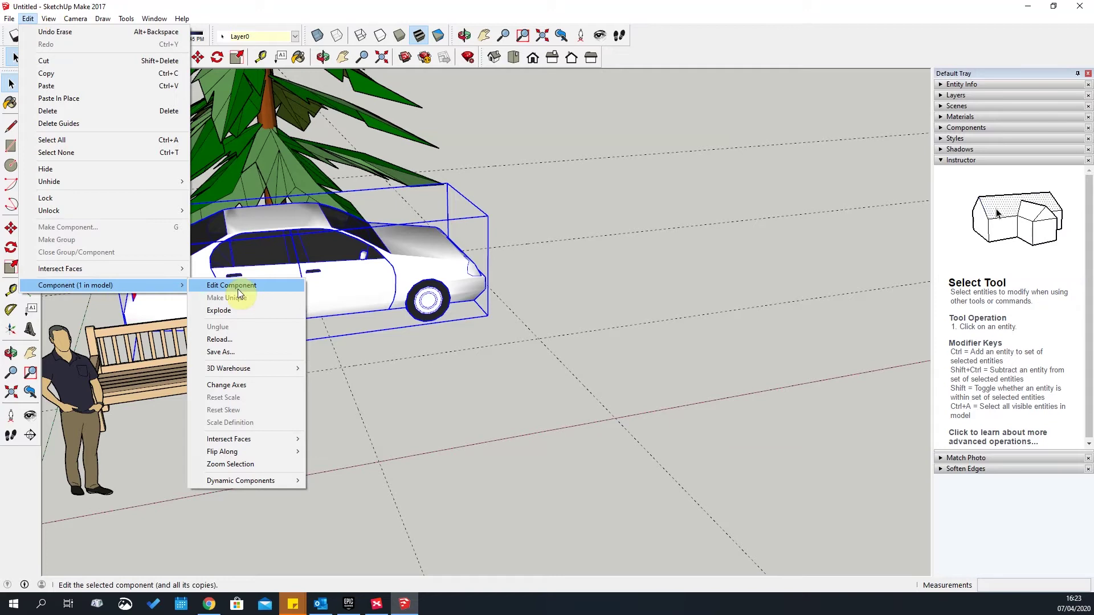
mouse_move(249, 371)
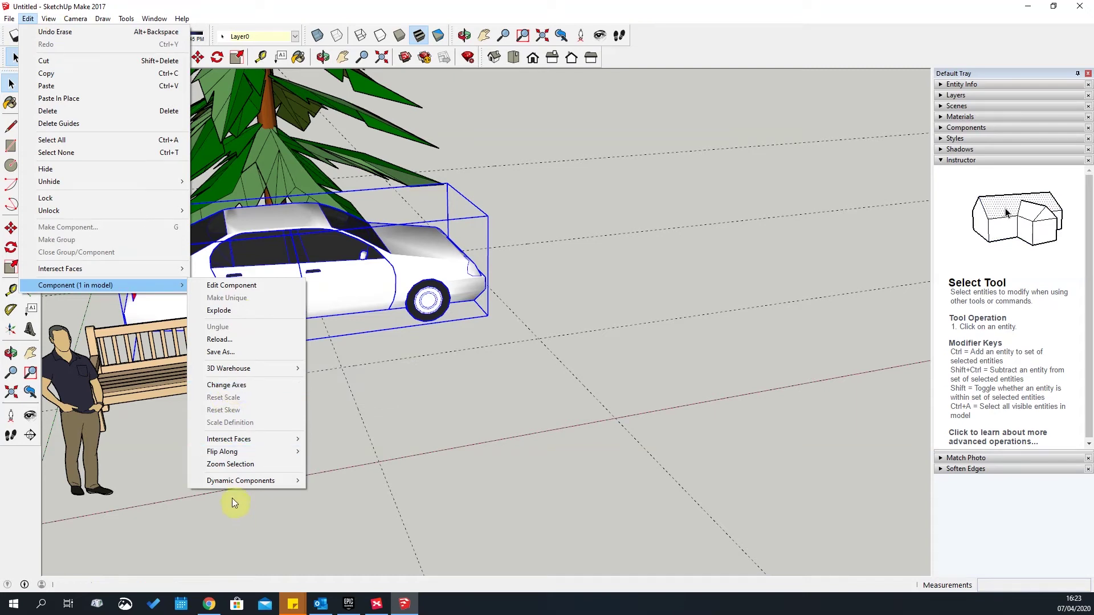
mouse_move(276, 482)
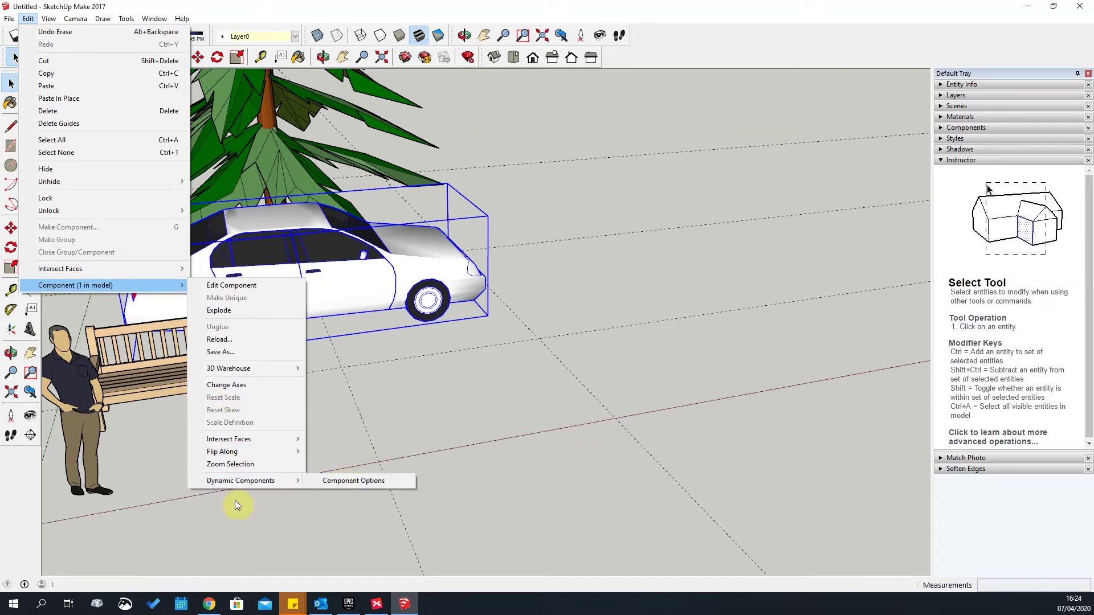
Open the car component for editing, select the front side door inside it, and close the component again
click(230, 286)
scroll(488, 298, up, 5)
scroll(568, 343, down, 5)
middle_drag(568, 344, 444, 342)
scroll(354, 322, up, 3)
click(350, 330)
click(320, 309)
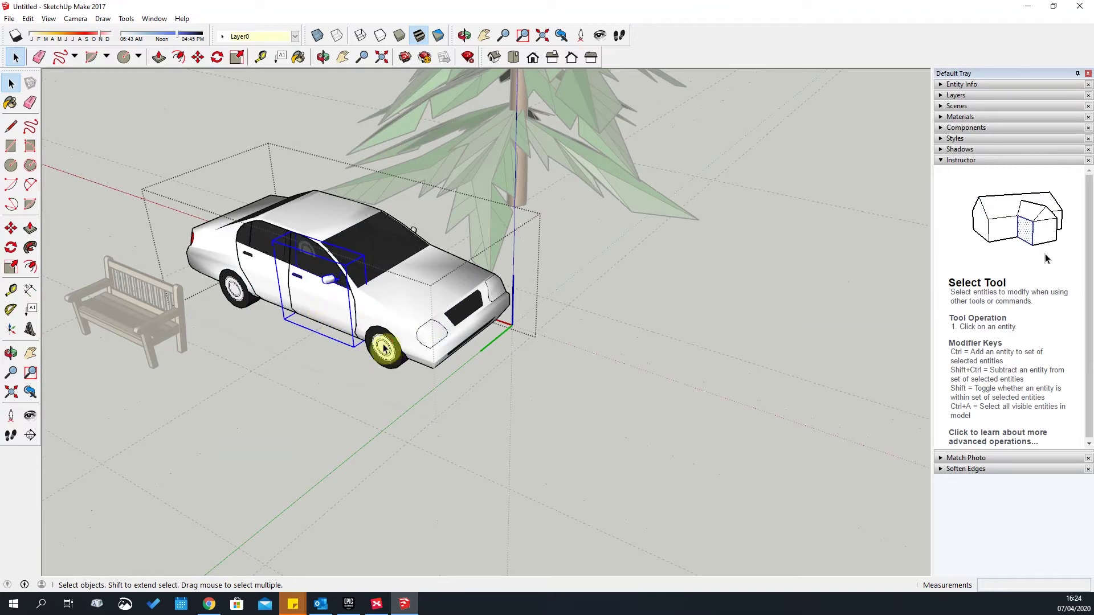
click(534, 459)
middle_drag(535, 459, 488, 285)
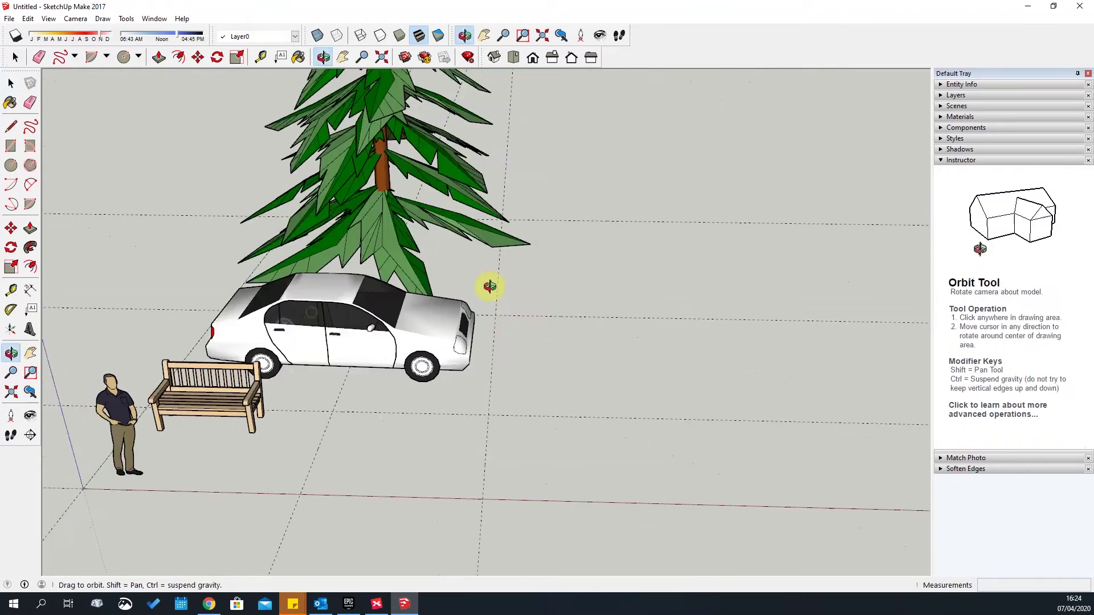
scroll(322, 272, up, 3)
Open the list of available toolbars, review which are enabled, and close it without changes
click(29, 19)
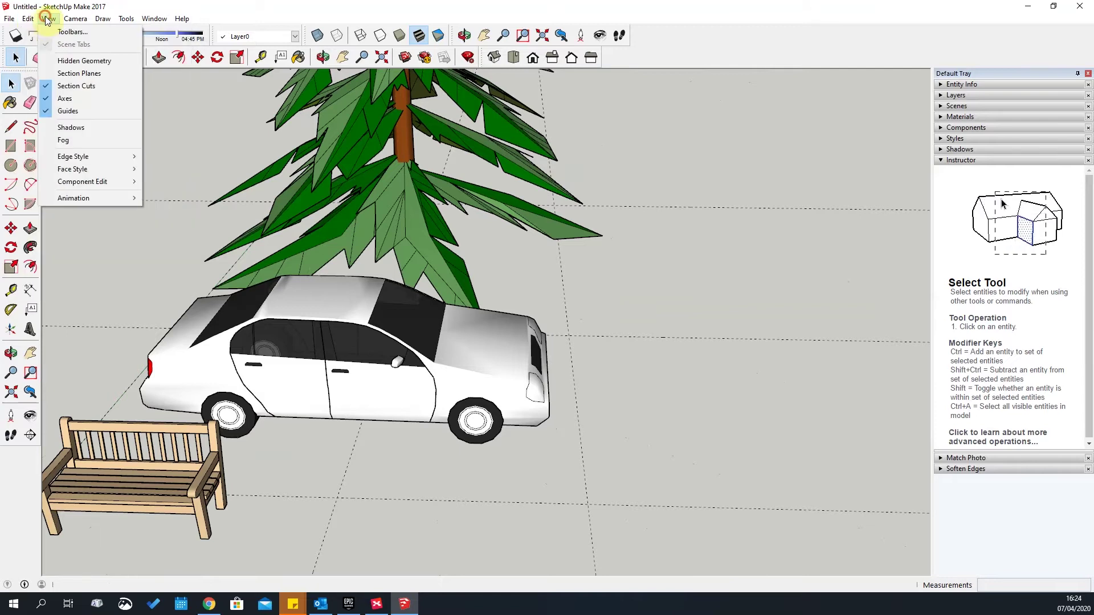
click(48, 20)
click(48, 20)
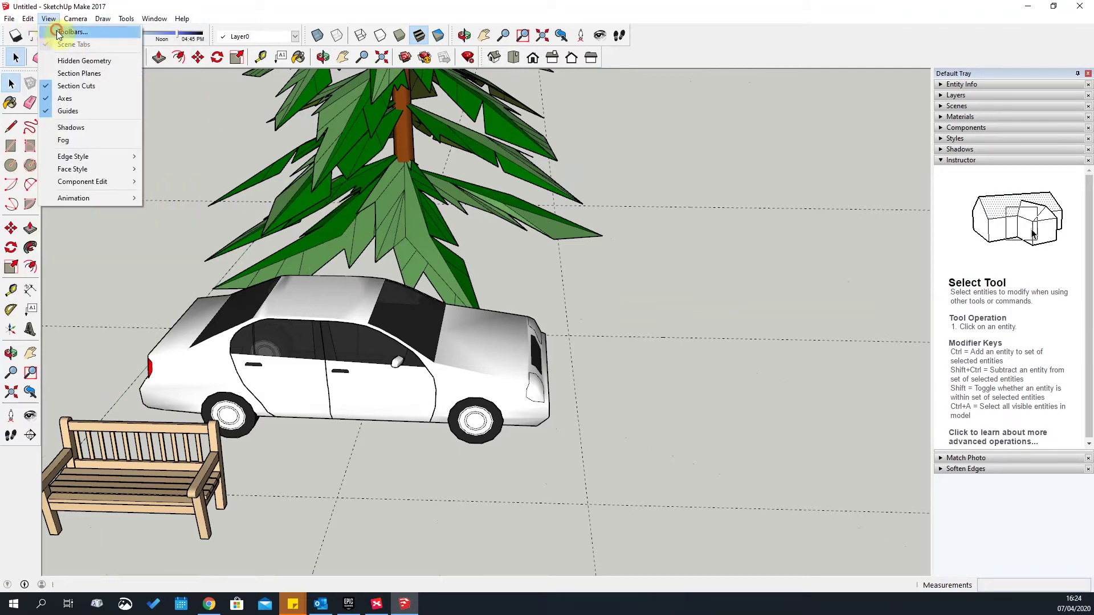
click(58, 33)
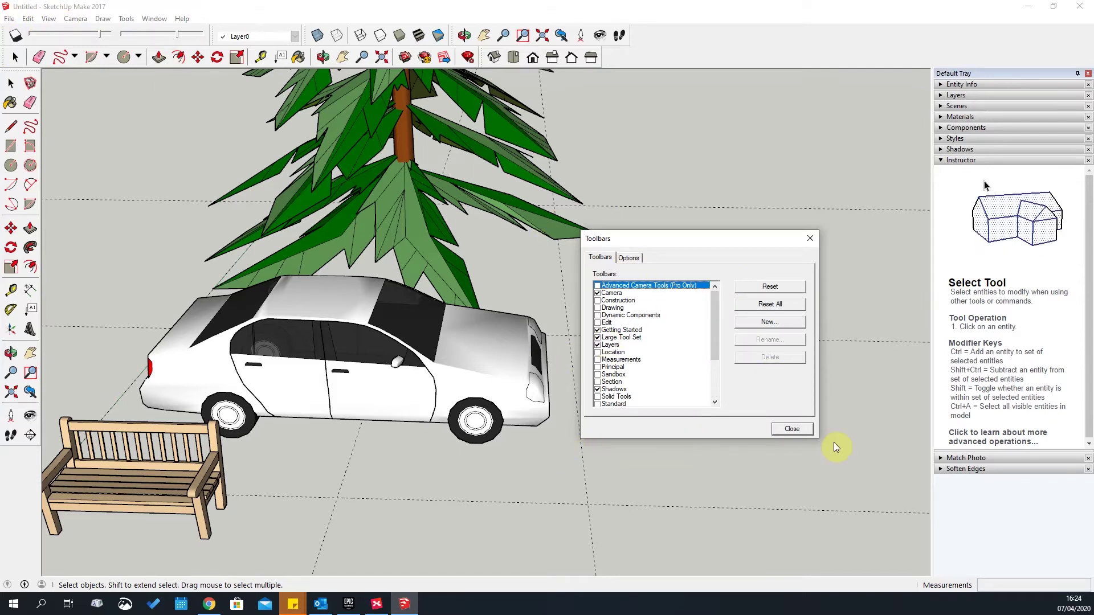
click(788, 428)
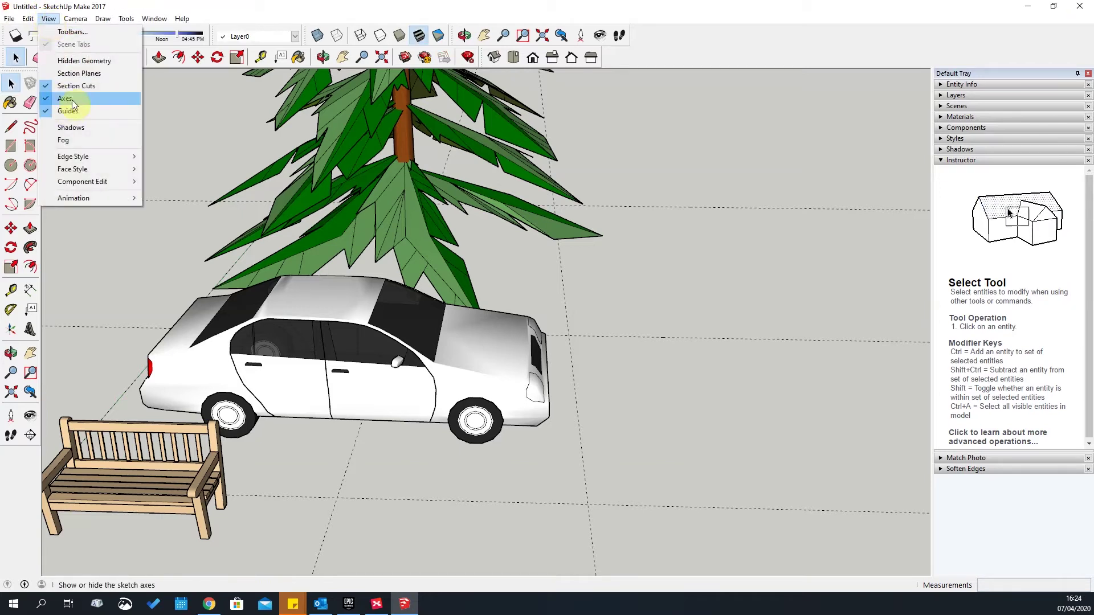
Turn on the display of hidden geometry and inspect the tree and the car with it
click(82, 60)
middle_drag(658, 418, 291, 147)
scroll(770, 244, up, 6)
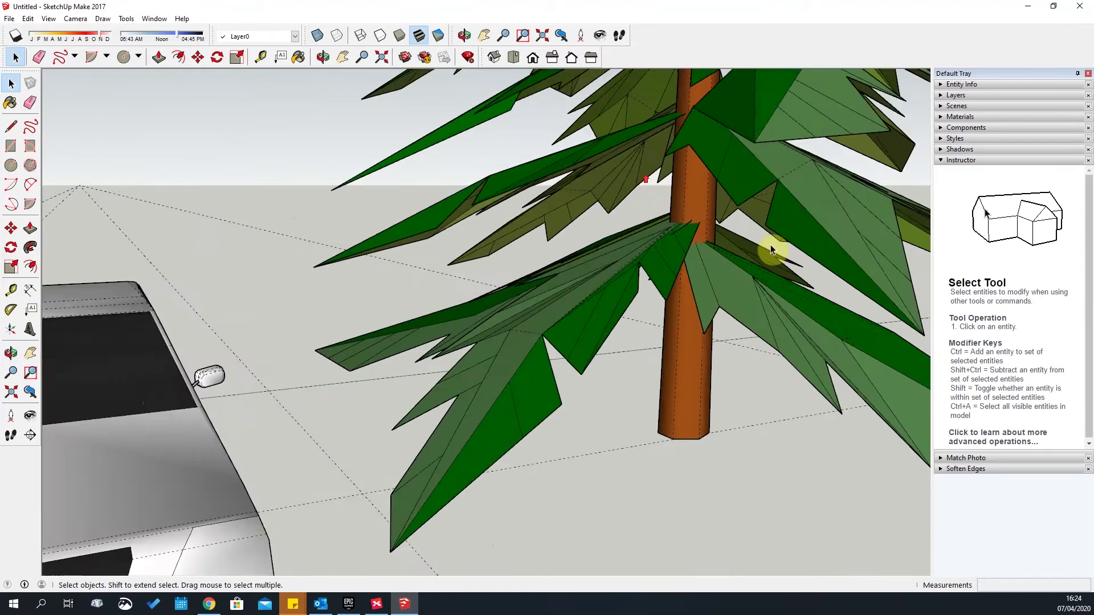
middle_drag(696, 349, 338, 54)
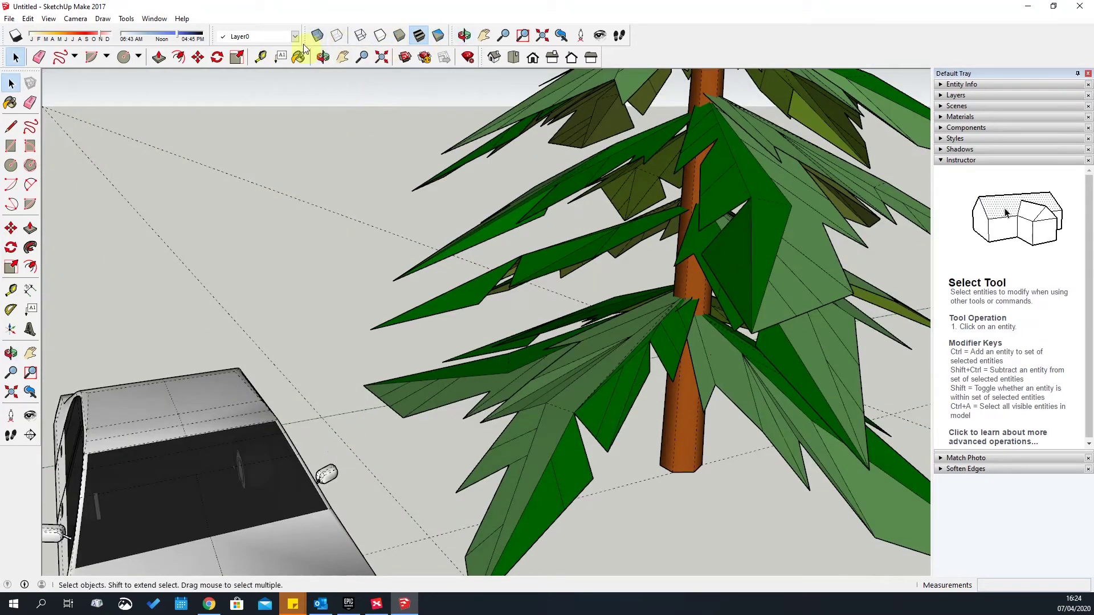
click(337, 36)
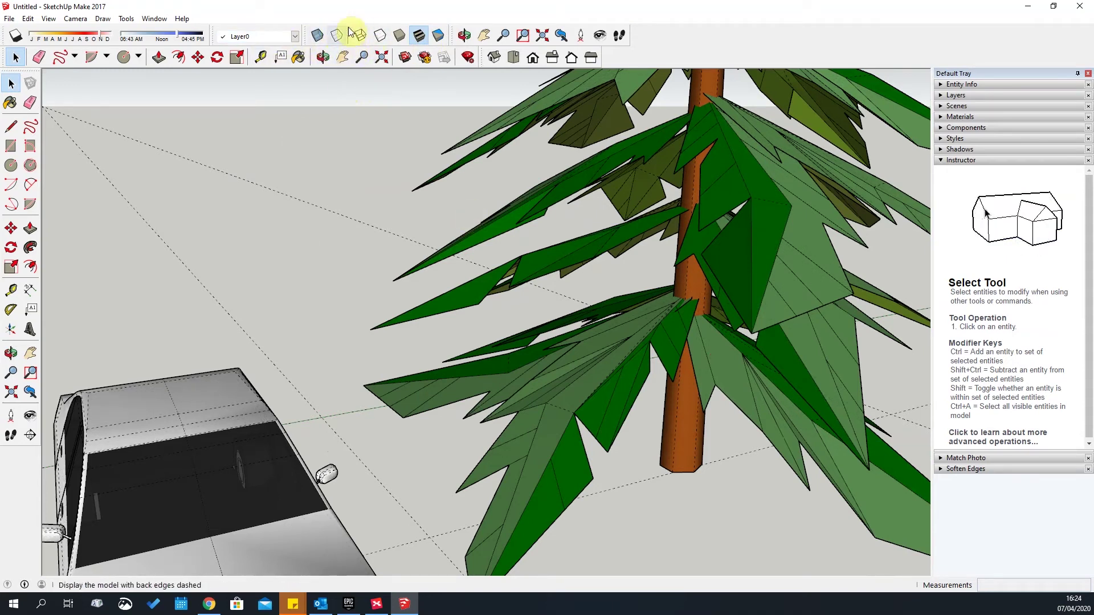
scroll(372, 95, down, 5)
middle_drag(443, 277, 399, 433)
Select the car and hide it while the display of hidden geometry is on
click(413, 462)
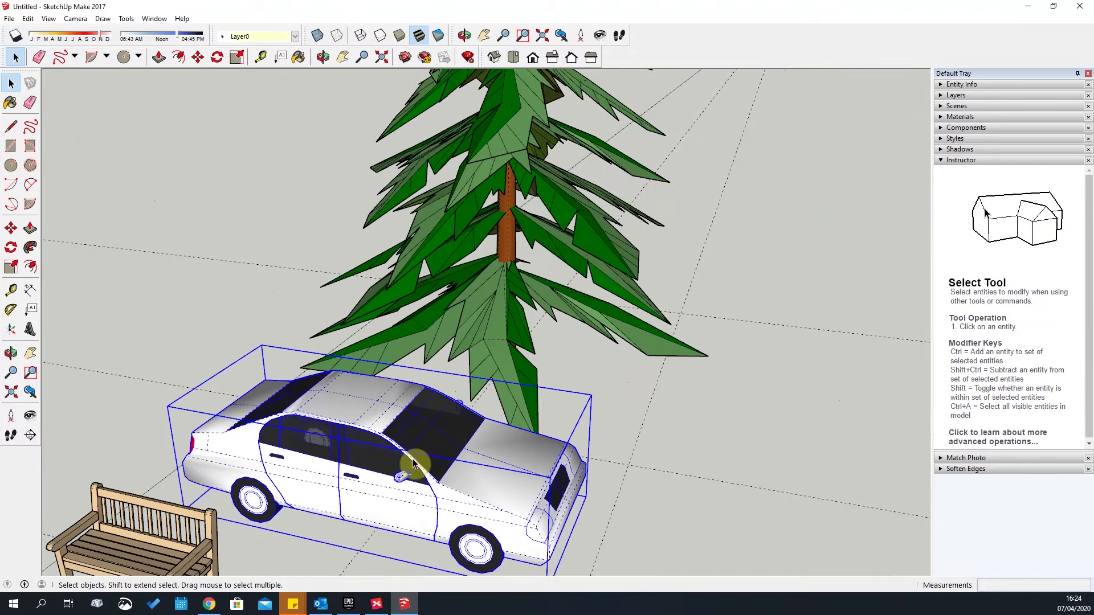
click(33, 19)
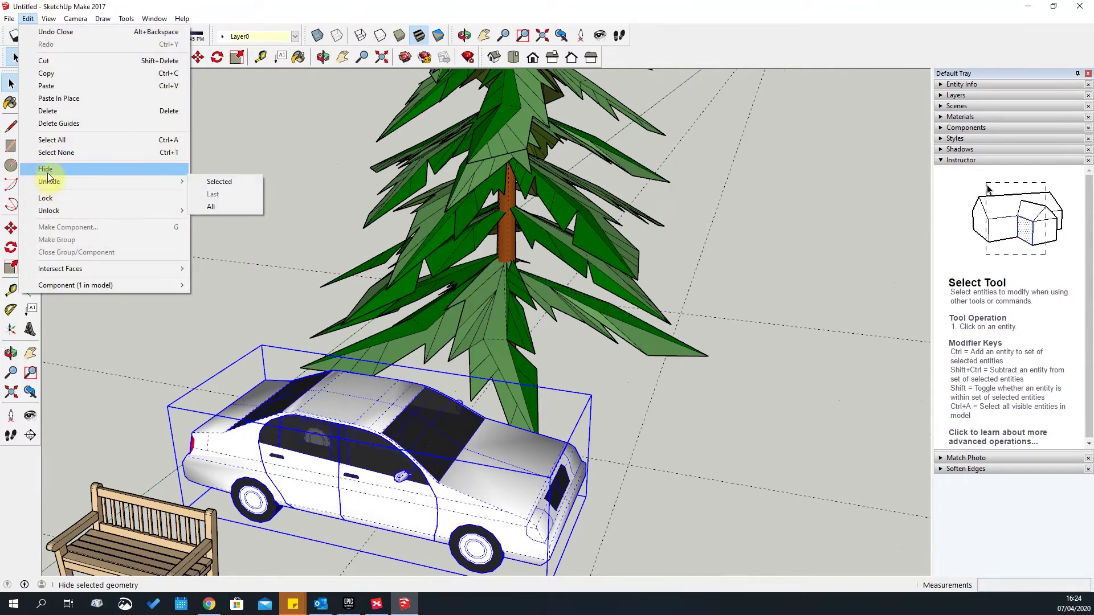
click(48, 169)
scroll(675, 421, down, 3)
middle_drag(674, 421, 415, 366)
scroll(535, 440, up, 2)
middle_drag(535, 439, 238, 213)
Turn the display of hidden geometry off and back on to compare how the hidden car is shown
click(50, 18)
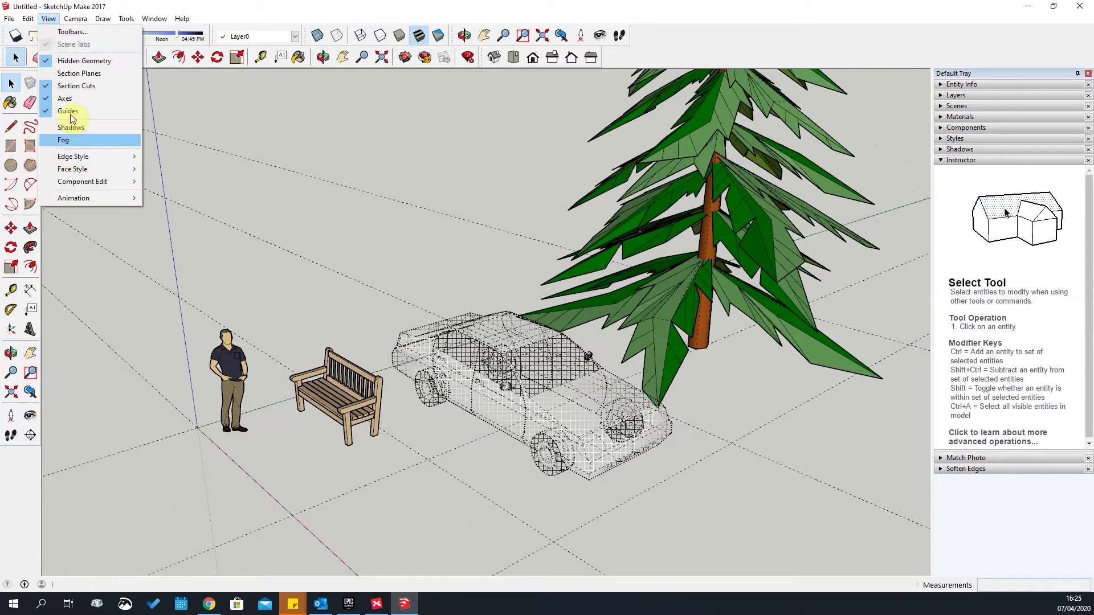
click(47, 62)
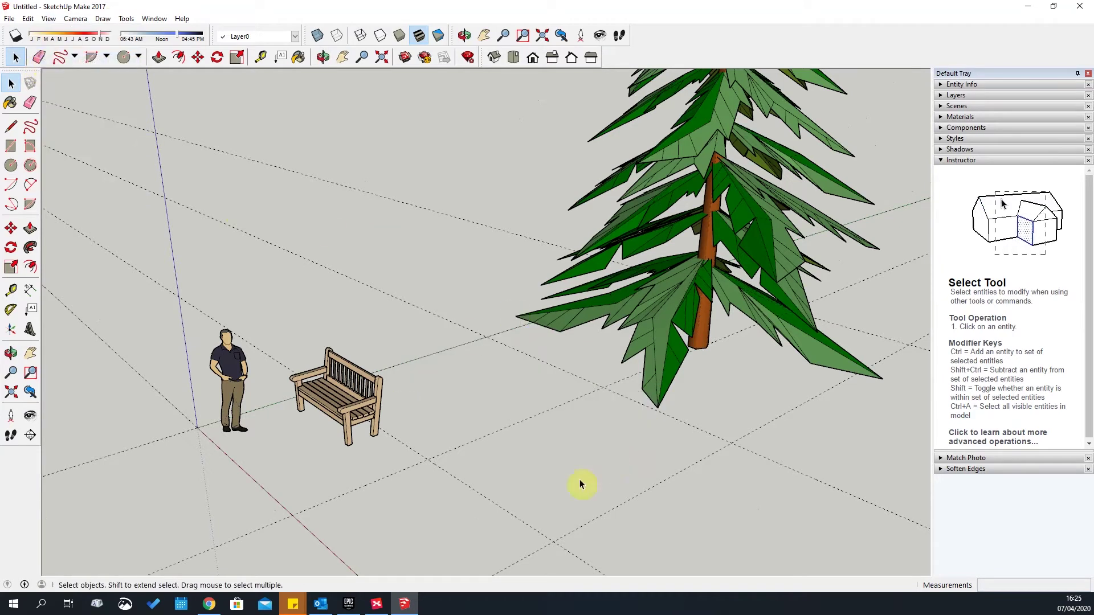
click(48, 18)
click(57, 61)
Select the hidden car, unhide it, and clear the selection
scroll(410, 247, down, 3)
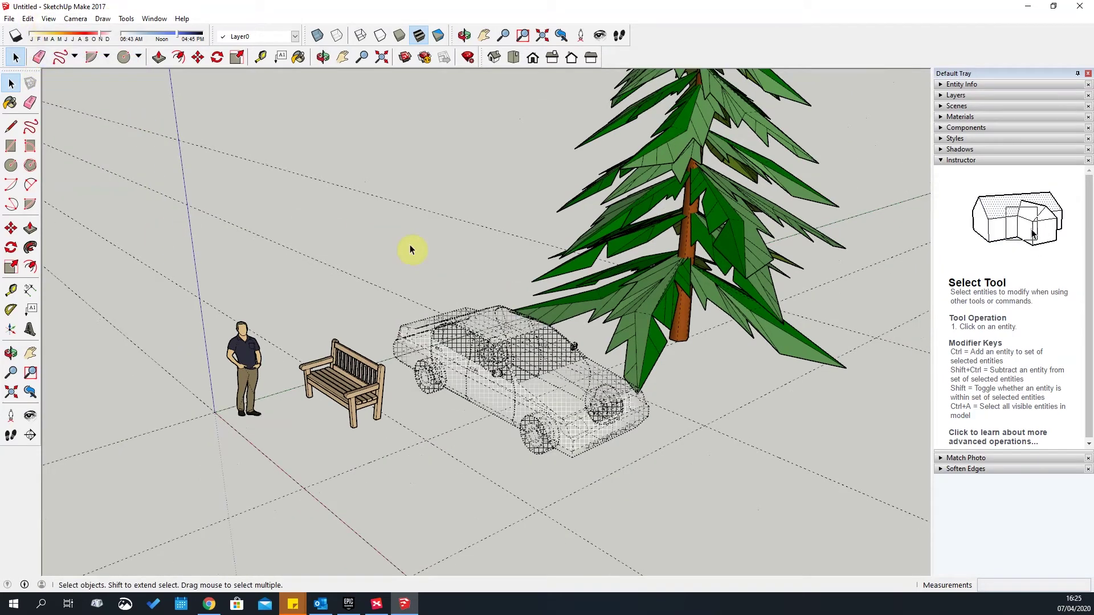
click(523, 363)
right_click(525, 363)
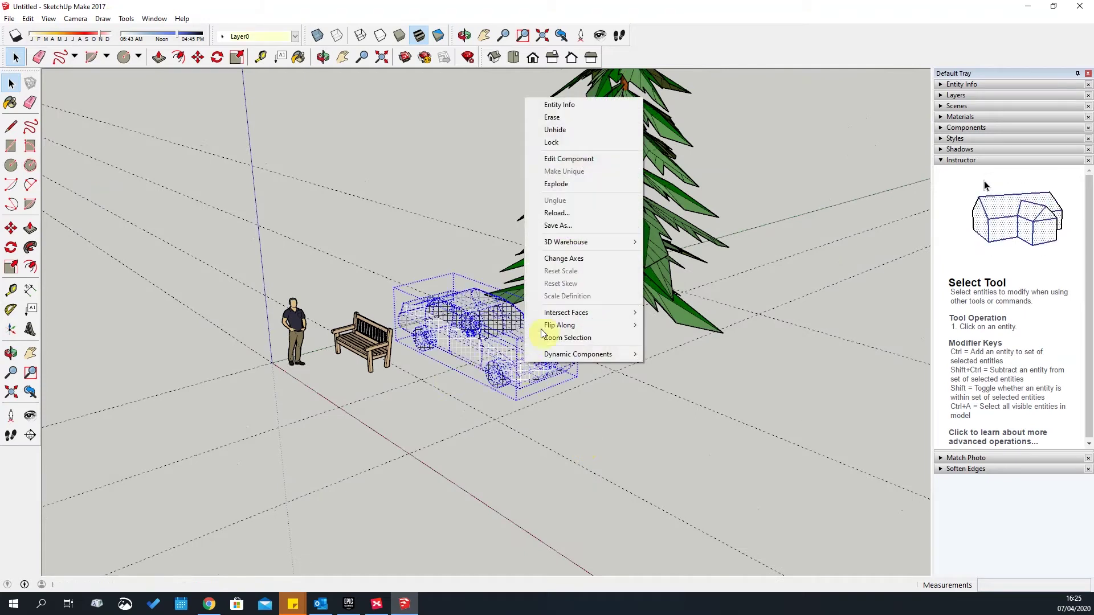
click(563, 130)
click(735, 430)
scroll(481, 313, up, 6)
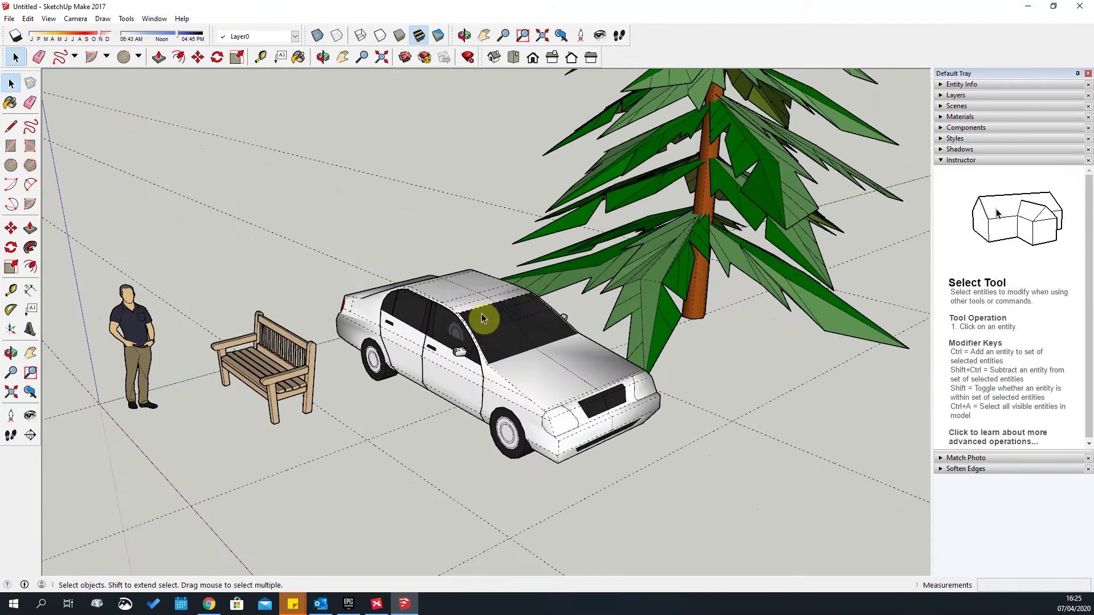
Examine the car, bench and tree from several angles and distances with hidden geometry displayed
middle_drag(398, 350, 507, 366)
key(space)
scroll(512, 353, down, 5)
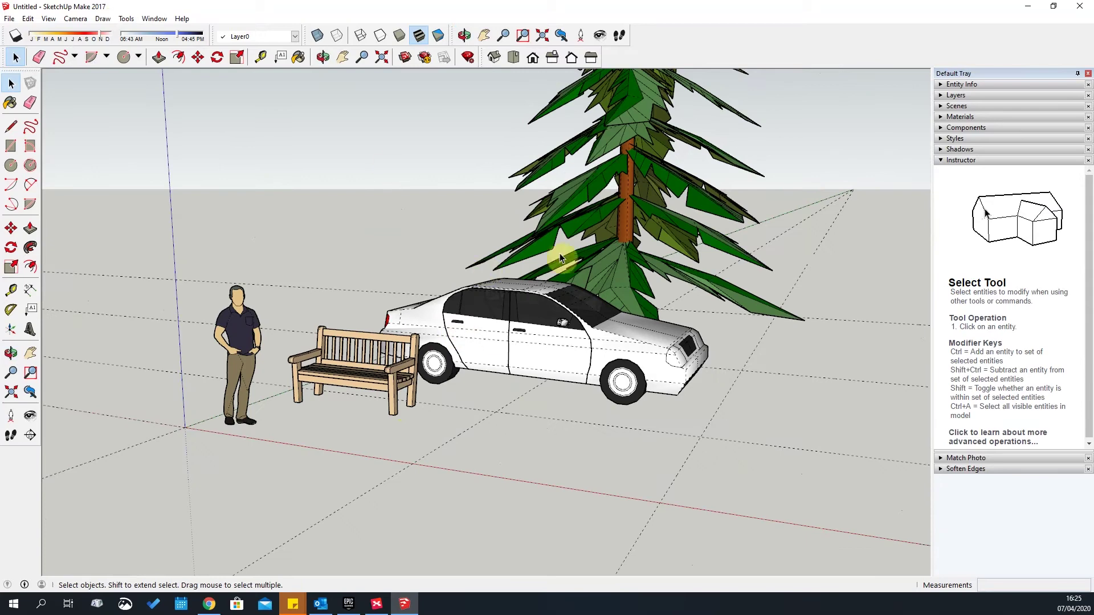
middle_drag(559, 247, 596, 213)
middle_drag(480, 387, 415, 305)
scroll(525, 278, up, 3)
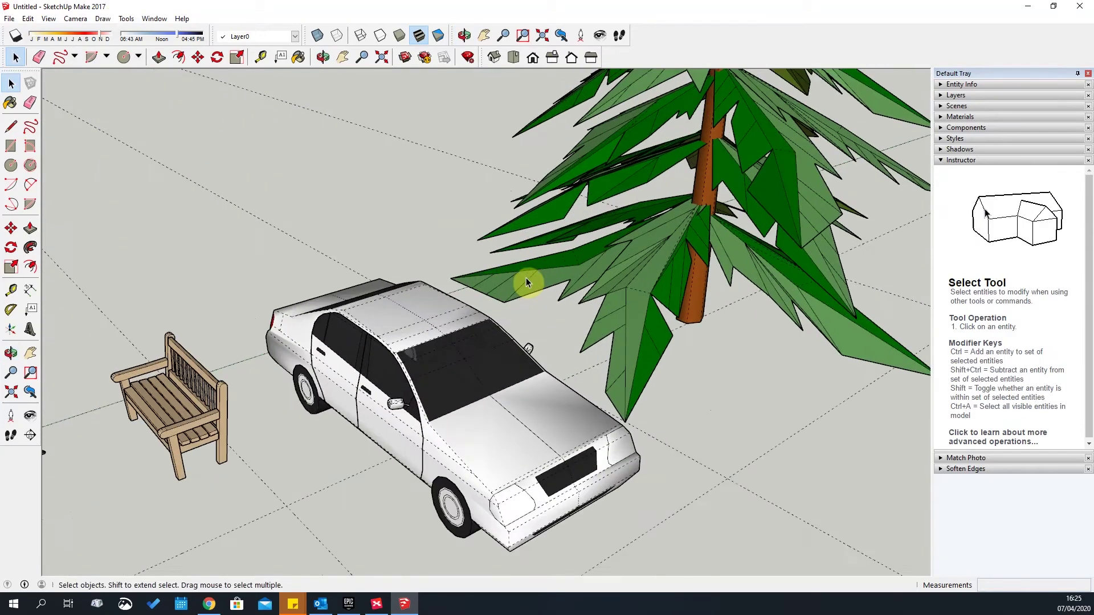
scroll(408, 248, down, 3)
scroll(408, 254, down, 4)
scroll(532, 98, up, 3)
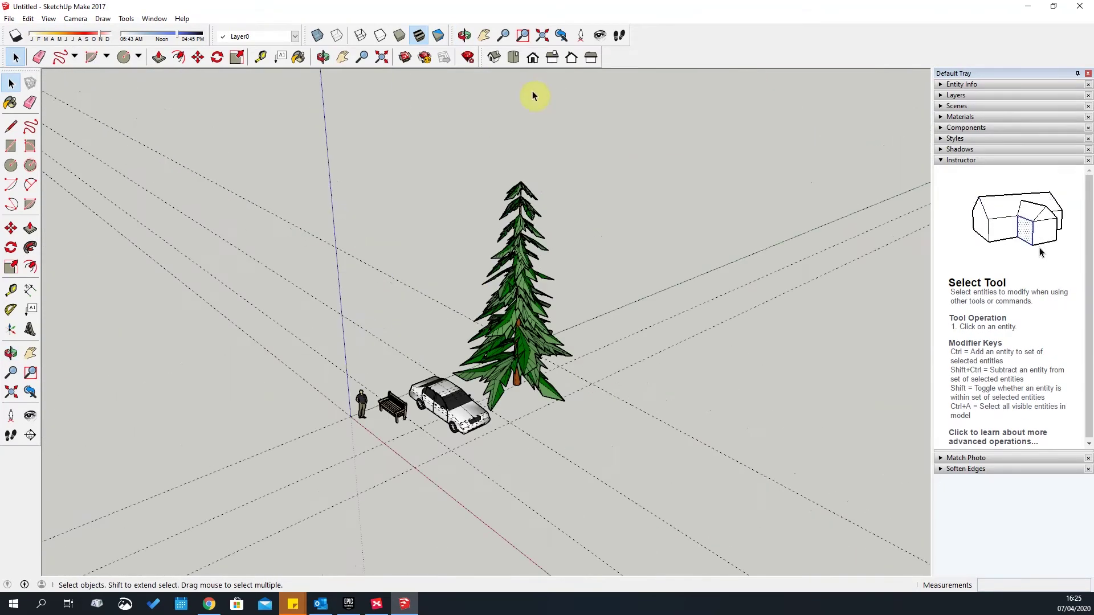
scroll(532, 274, up, 3)
middle_drag(532, 274, 606, 299)
scroll(620, 223, down, 5)
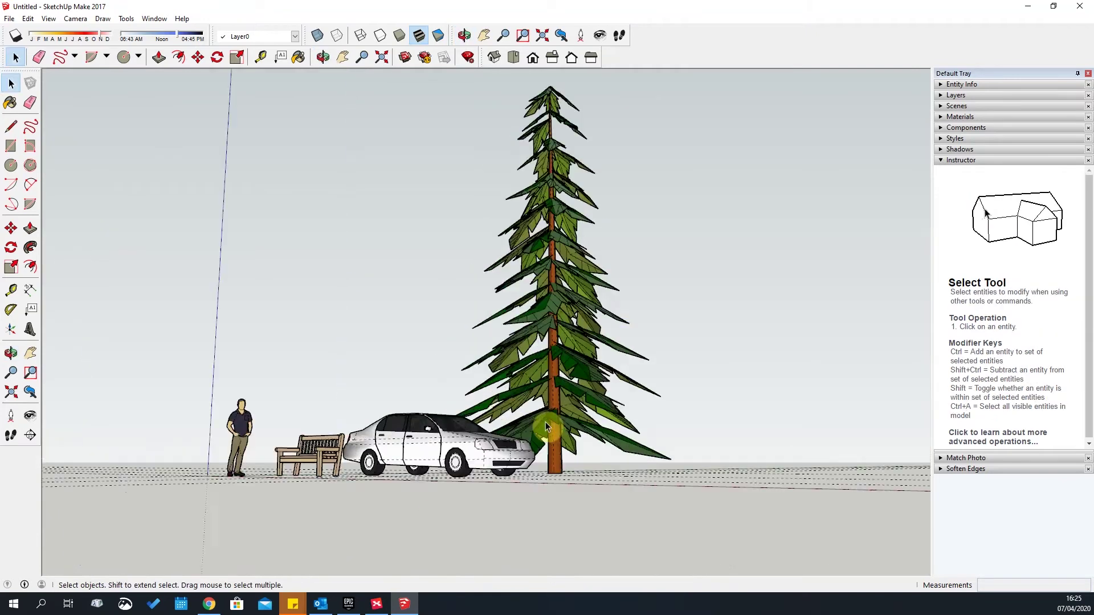
scroll(456, 399, up, 3)
middle_drag(450, 371, 462, 491)
scroll(349, 394, up, 3)
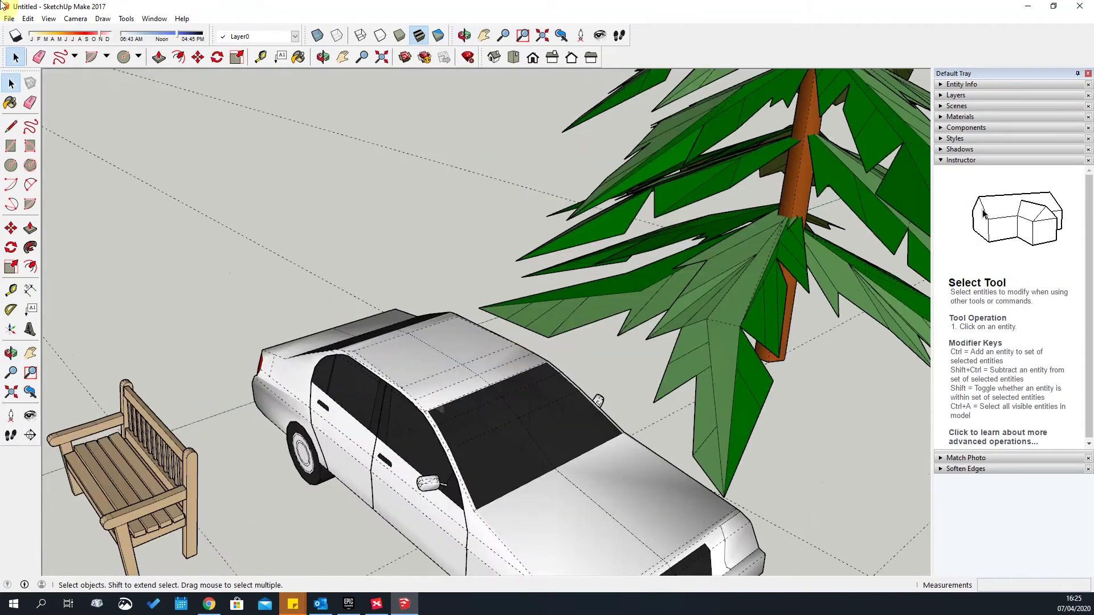
Turn off the display of hidden geometry and of the guides
click(49, 19)
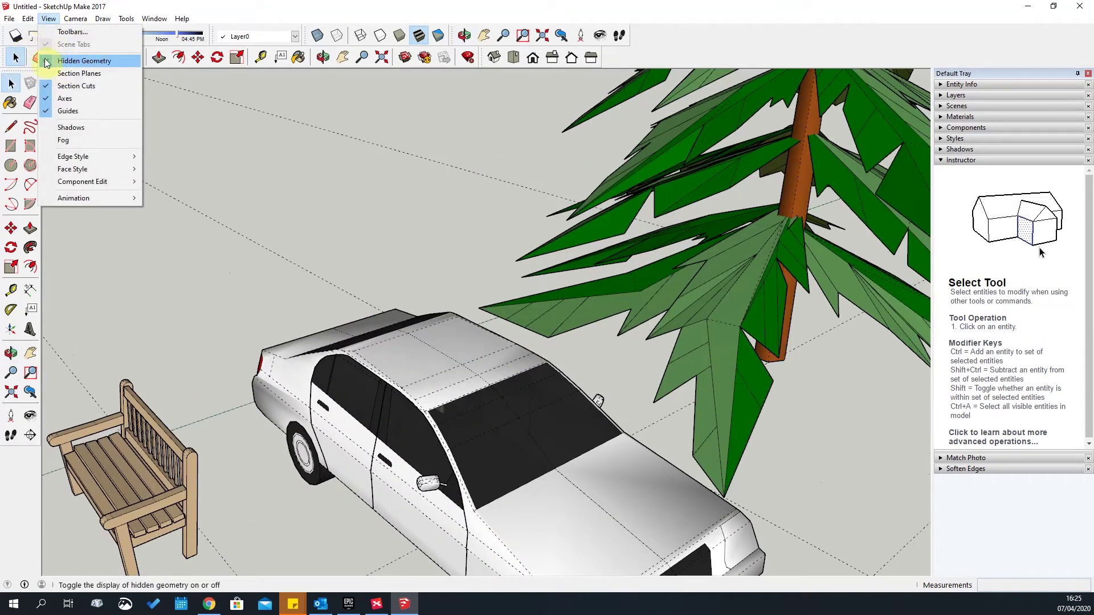
click(48, 61)
click(51, 20)
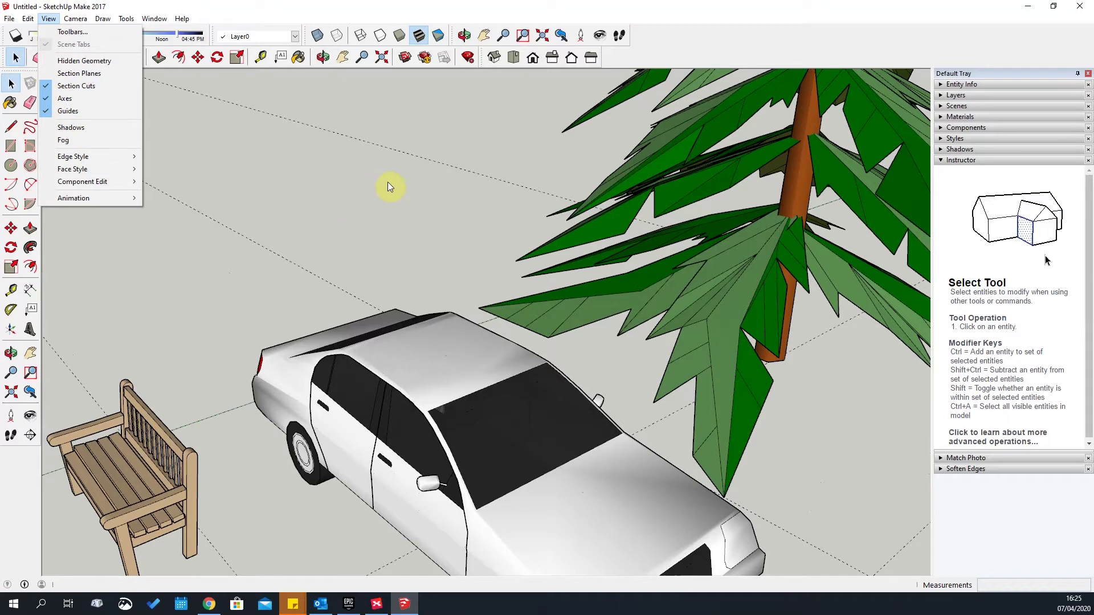
click(45, 110)
scroll(439, 373, down, 5)
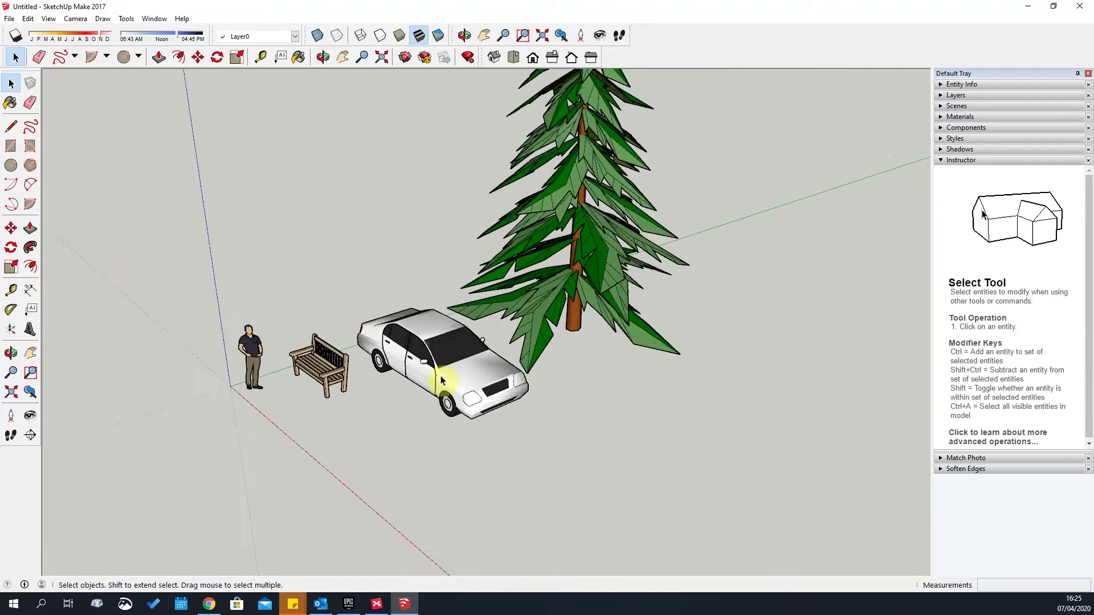
Turn the display of the guides back on and hide the drawing axes
click(49, 19)
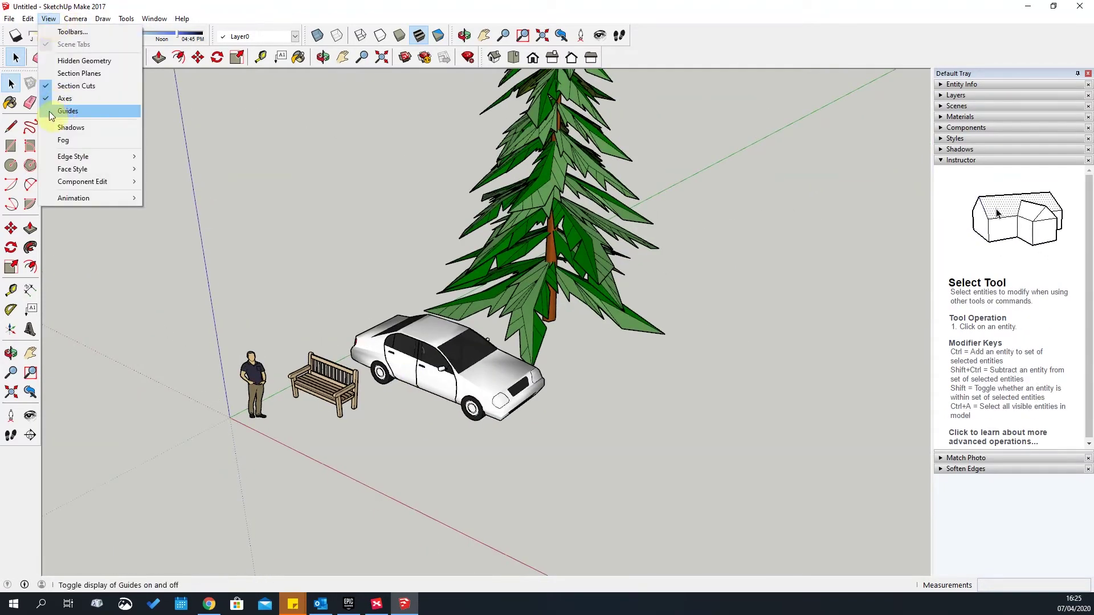
click(50, 112)
click(48, 19)
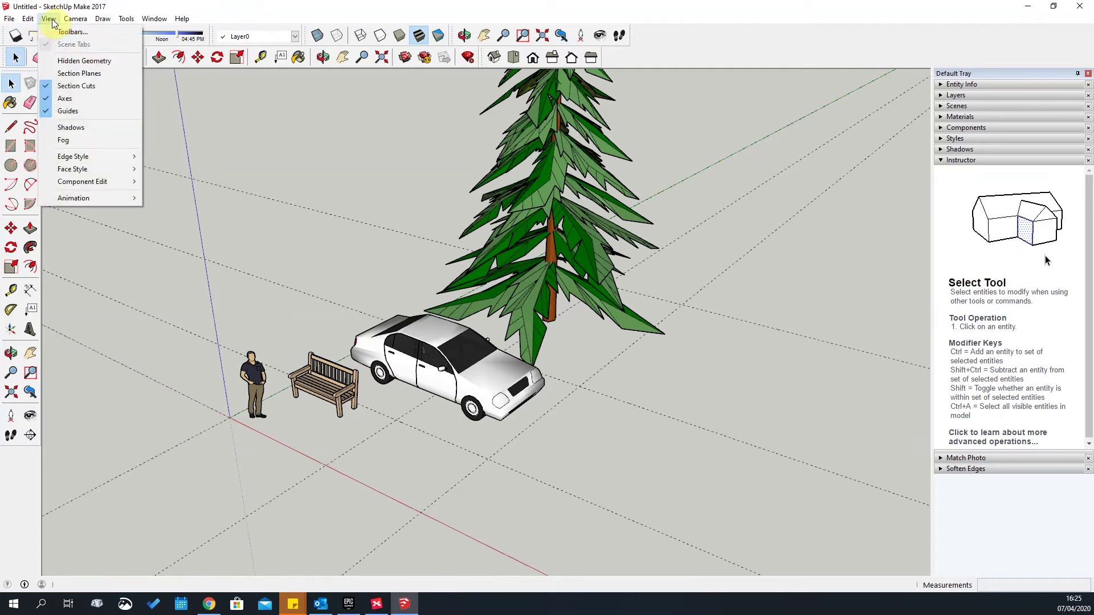
click(48, 101)
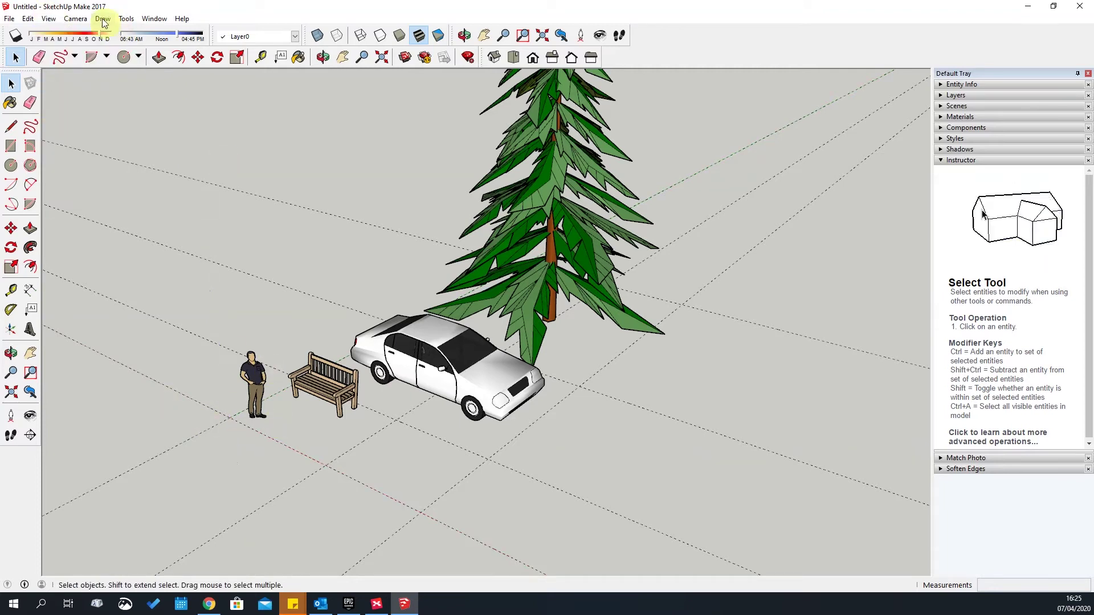
Show the drawing axes again and turn on the shadows in the model
click(48, 19)
click(45, 98)
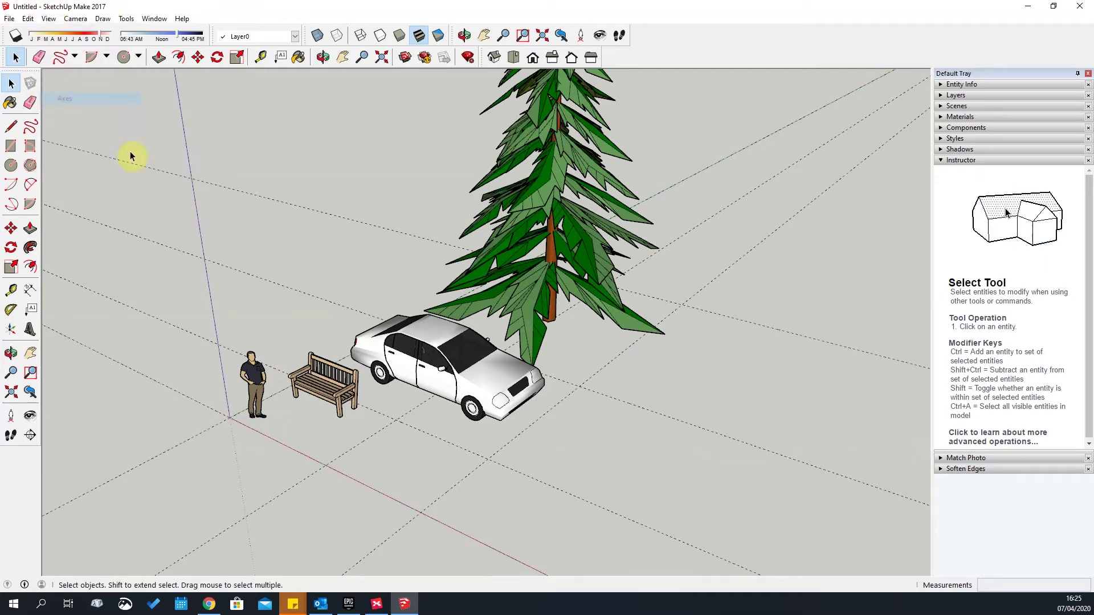
click(49, 22)
click(66, 127)
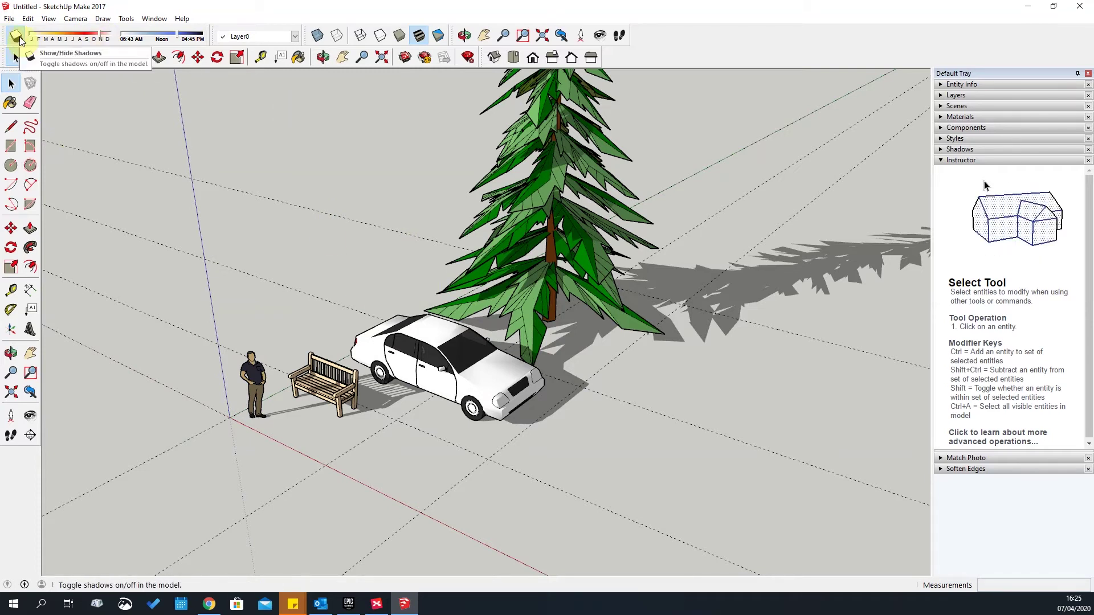
Set the shadow time to the morning and the shadow date to summer, and turn the shadows off
drag(101, 38, 148, 41)
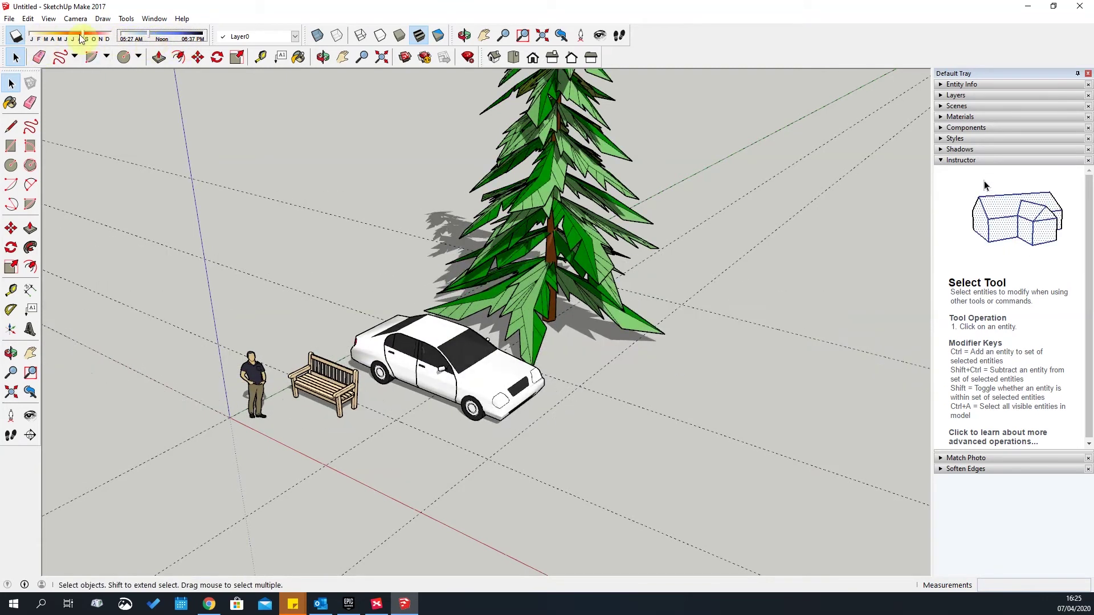
drag(81, 38, 72, 38)
click(49, 19)
click(46, 127)
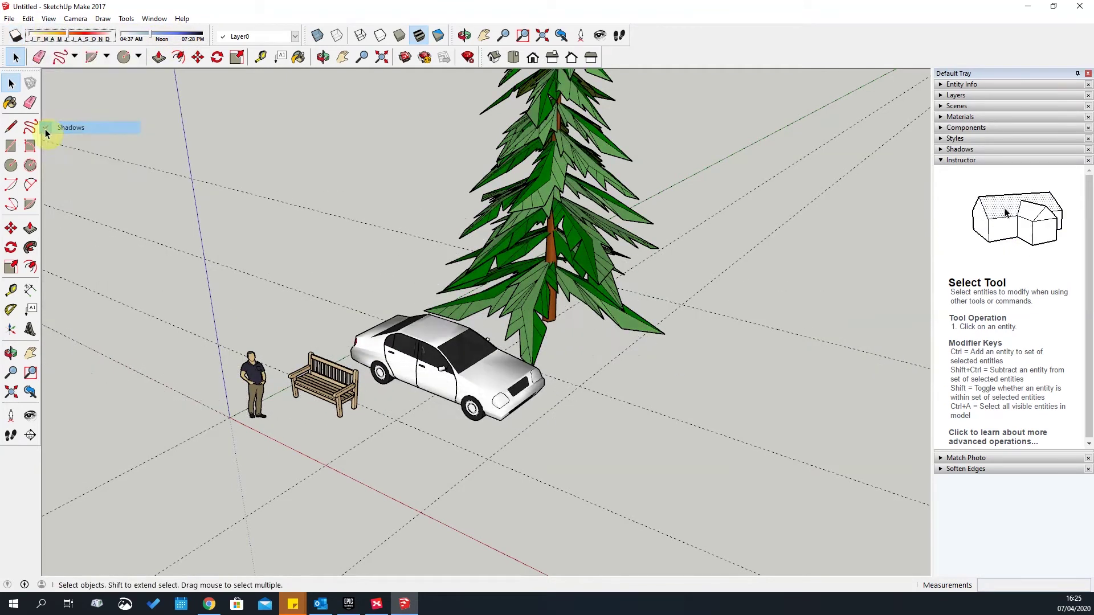
Turn on fog, examine the car and bench in it from several angles and distances, and turn it off
click(49, 19)
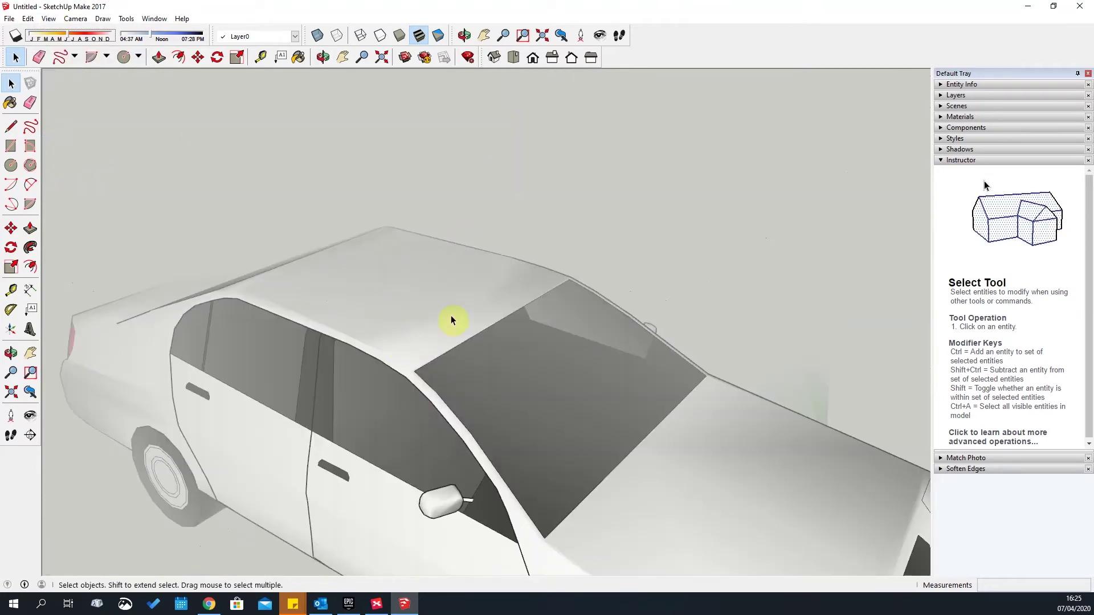
key(o)
drag(395, 383, 544, 306)
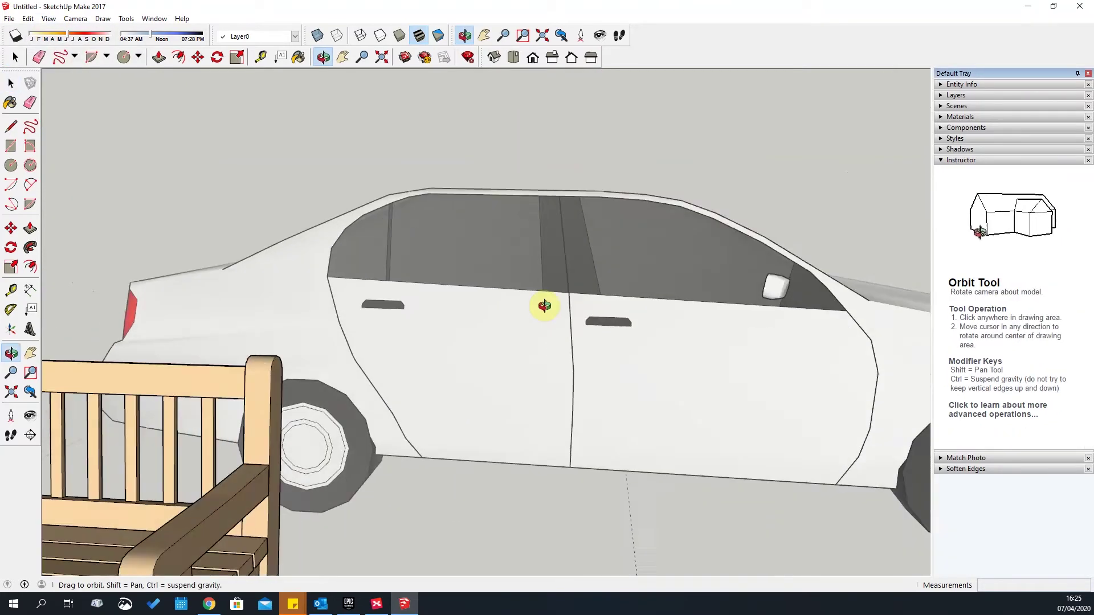
key(space)
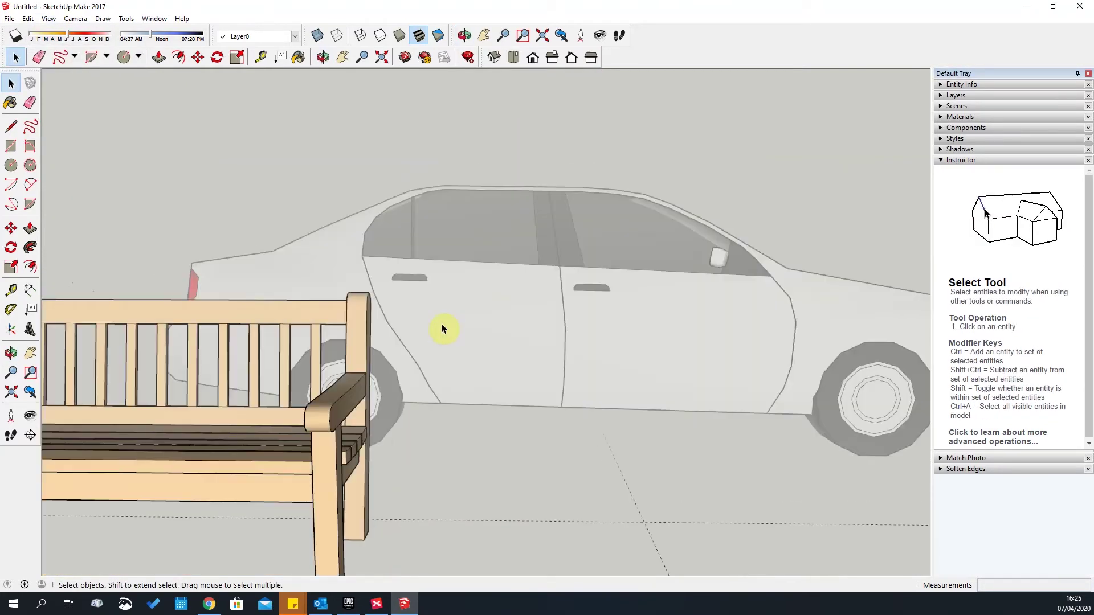
middle_drag(442, 323, 579, 288)
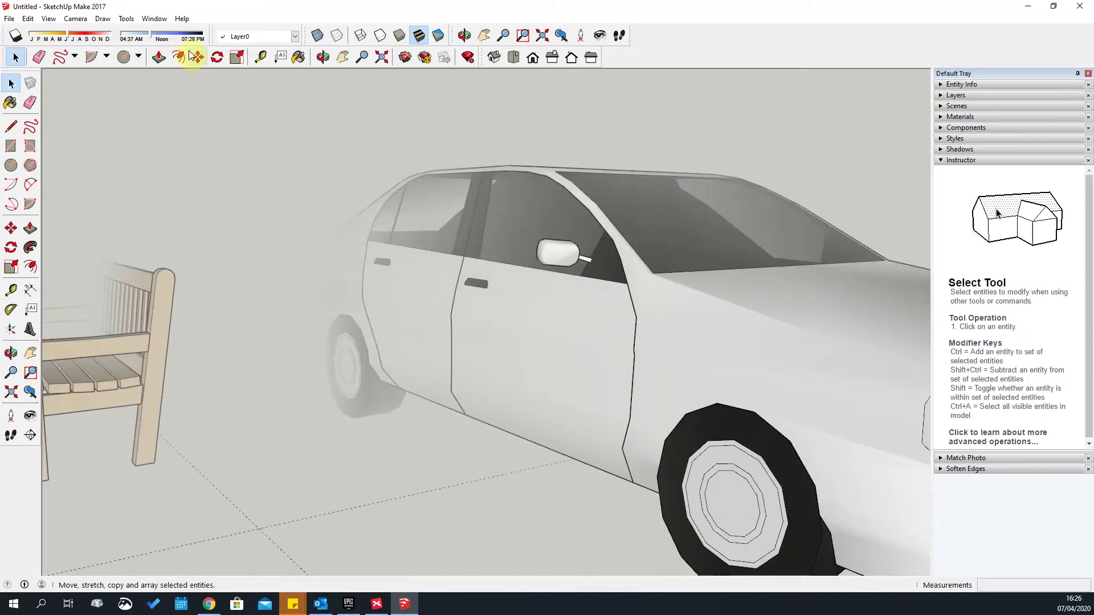
click(31, 19)
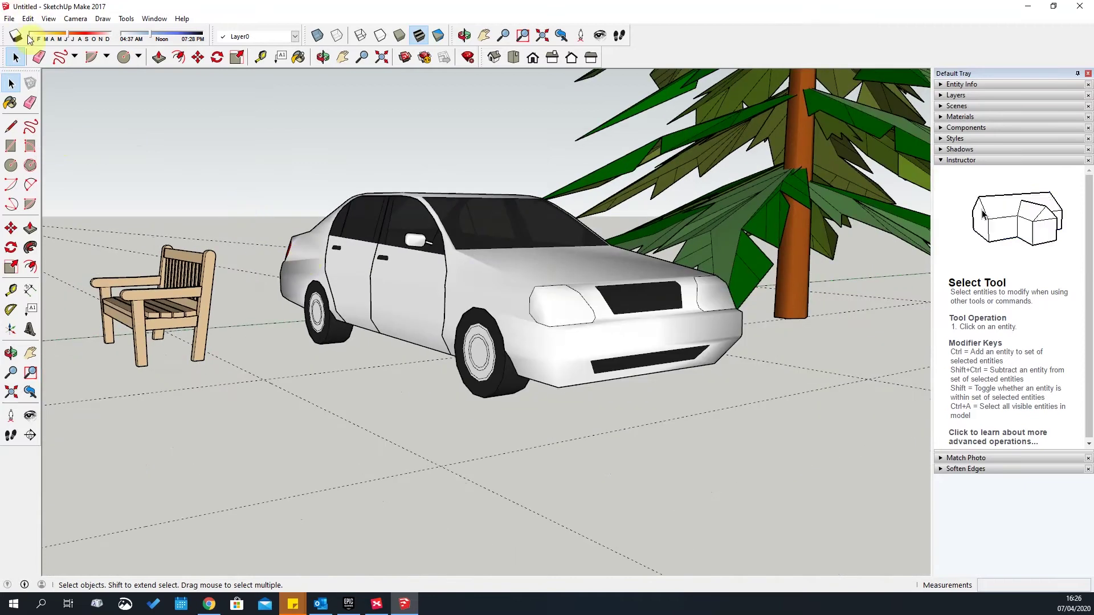
Enable hiding the rest of the model during component editing, and open and close the car for editing
click(48, 20)
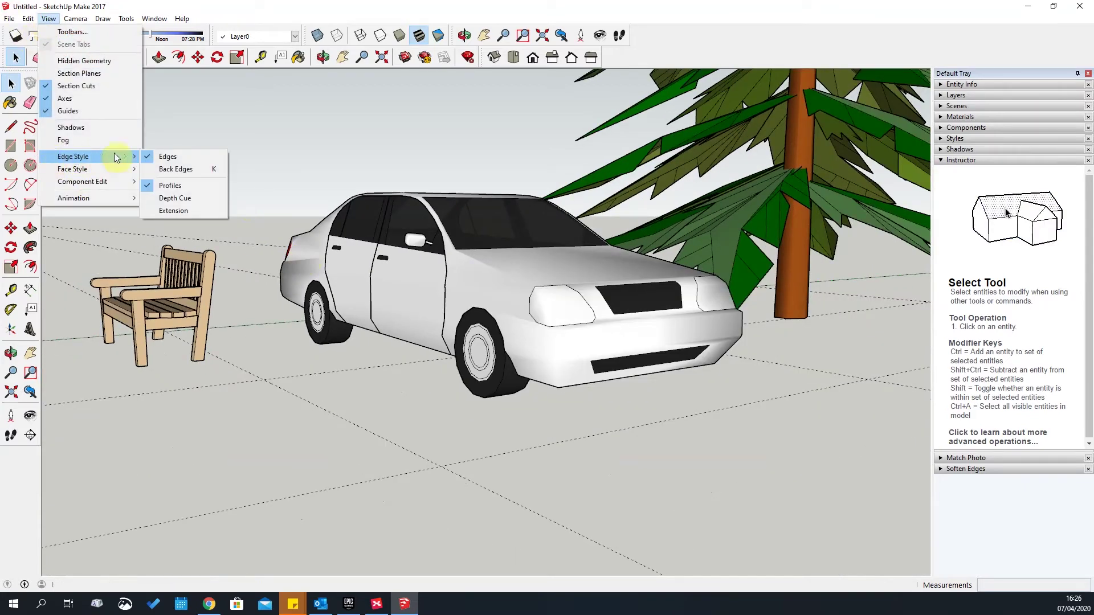
mouse_move(82, 171)
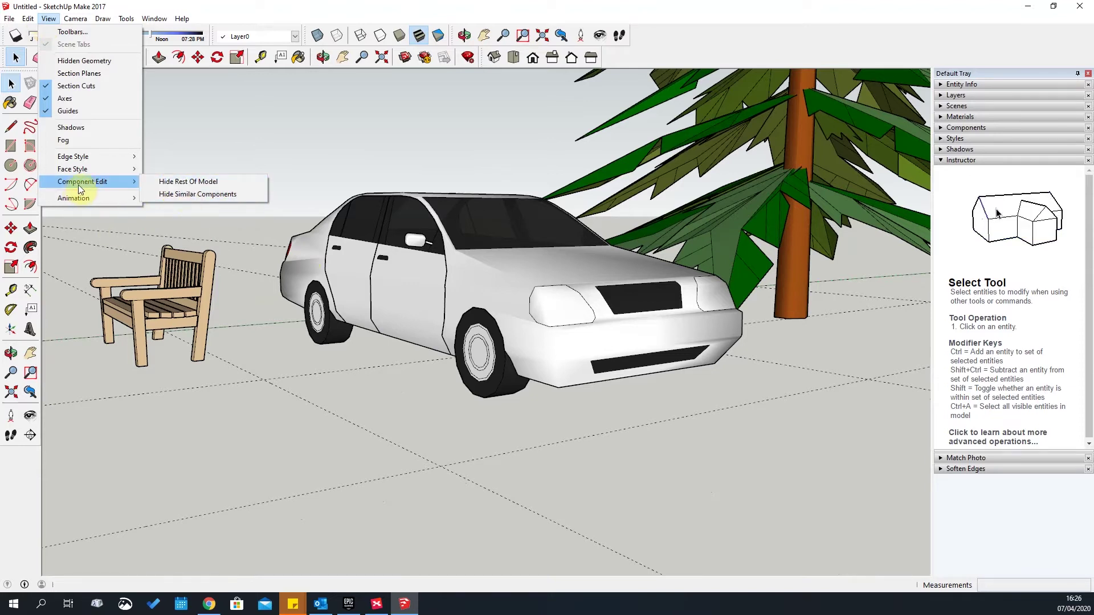
click(180, 183)
middle_drag(196, 164, 349, 288)
click(349, 292)
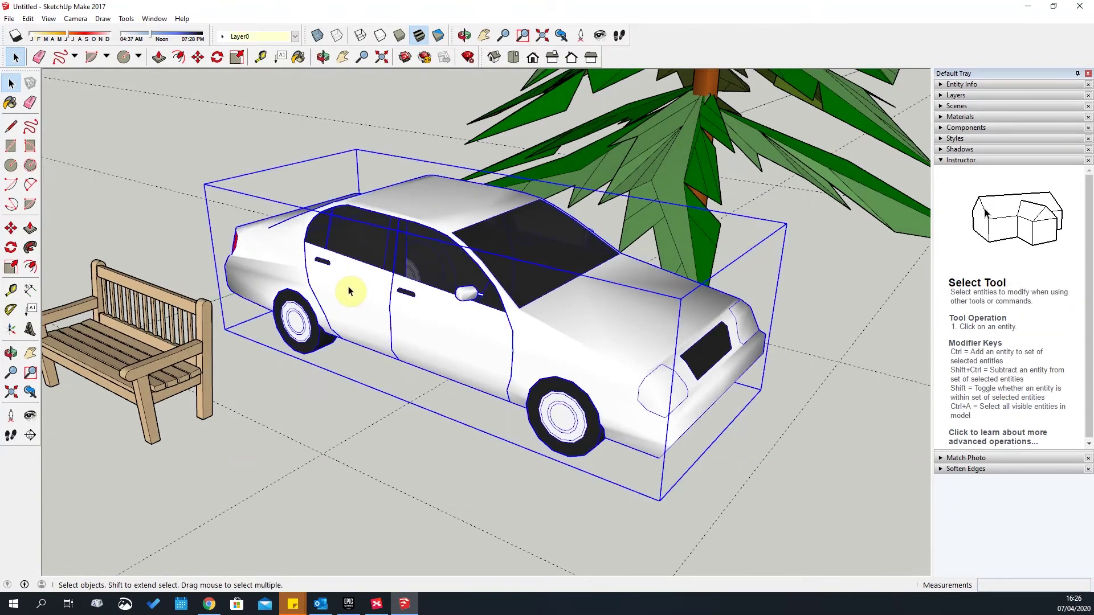
double_click(349, 292)
click(305, 410)
scroll(317, 318, down, 3)
scroll(338, 331, up, 3)
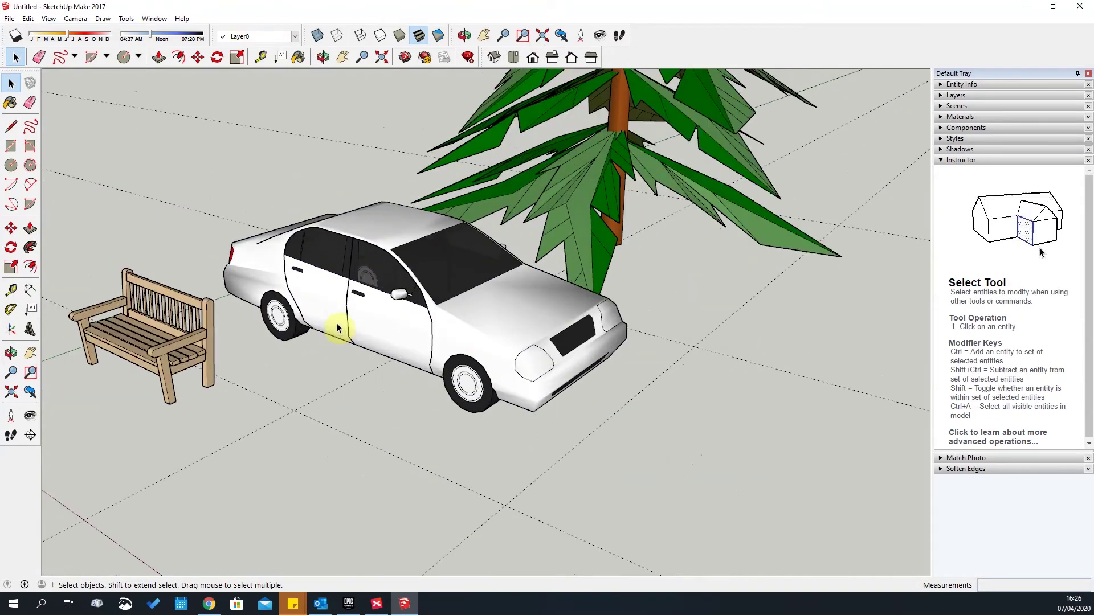
Open the car and its rear door component for editing, and inspect the isolated door from several angles
double_click(340, 312)
double_click(326, 301)
middle_drag(391, 342, 129, 286)
scroll(484, 247, up, 3)
middle_drag(484, 247, 547, 288)
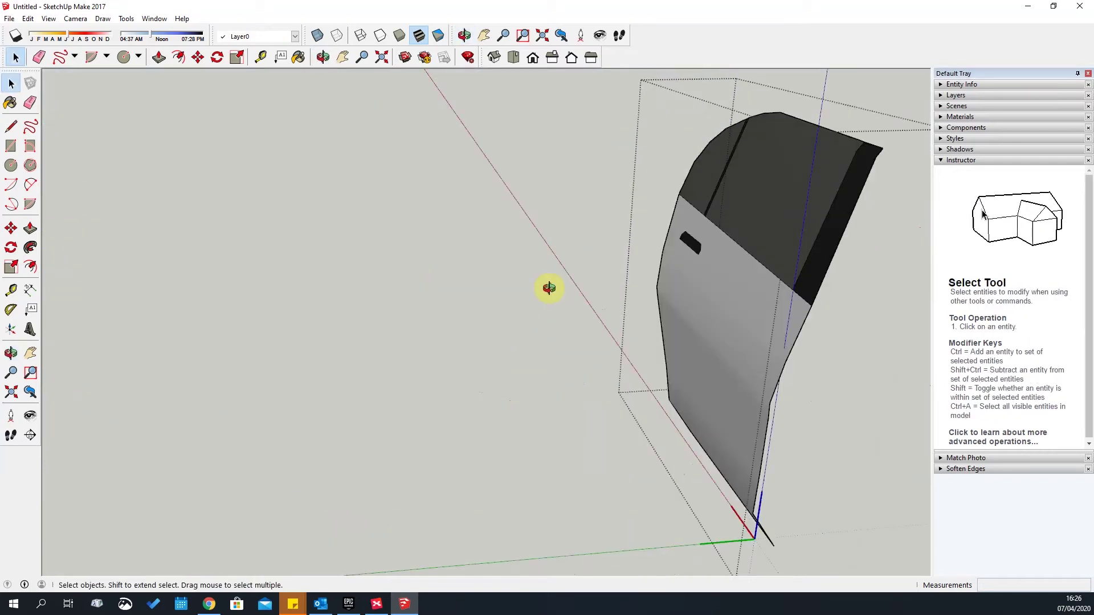
middle_drag(627, 371, 477, 330)
key(space)
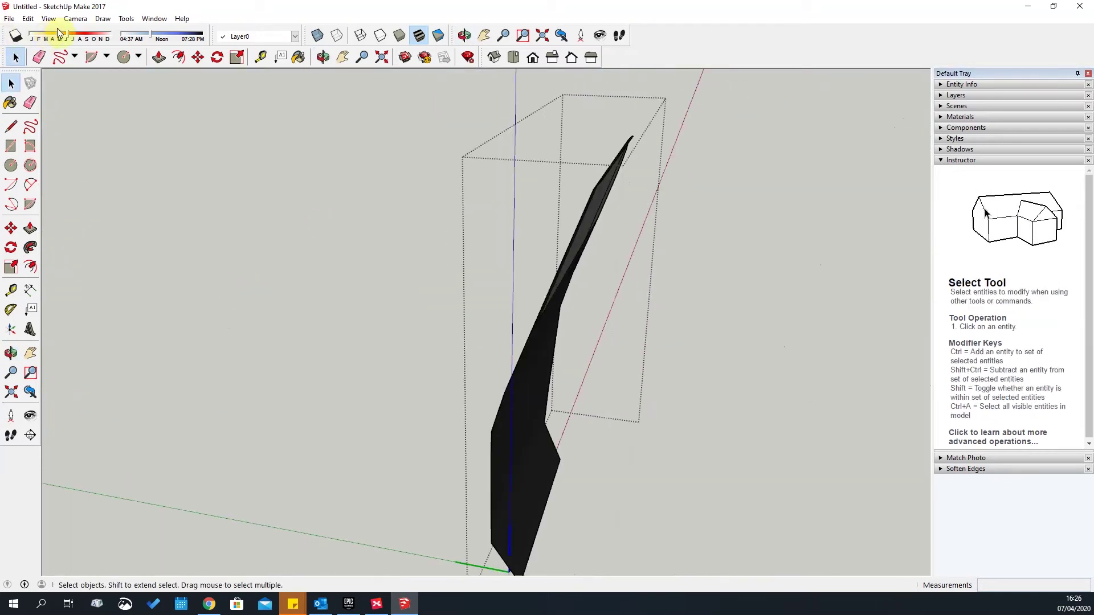
Turn off hiding the rest of the model during component editing and leave the door component
click(48, 19)
mouse_move(104, 188)
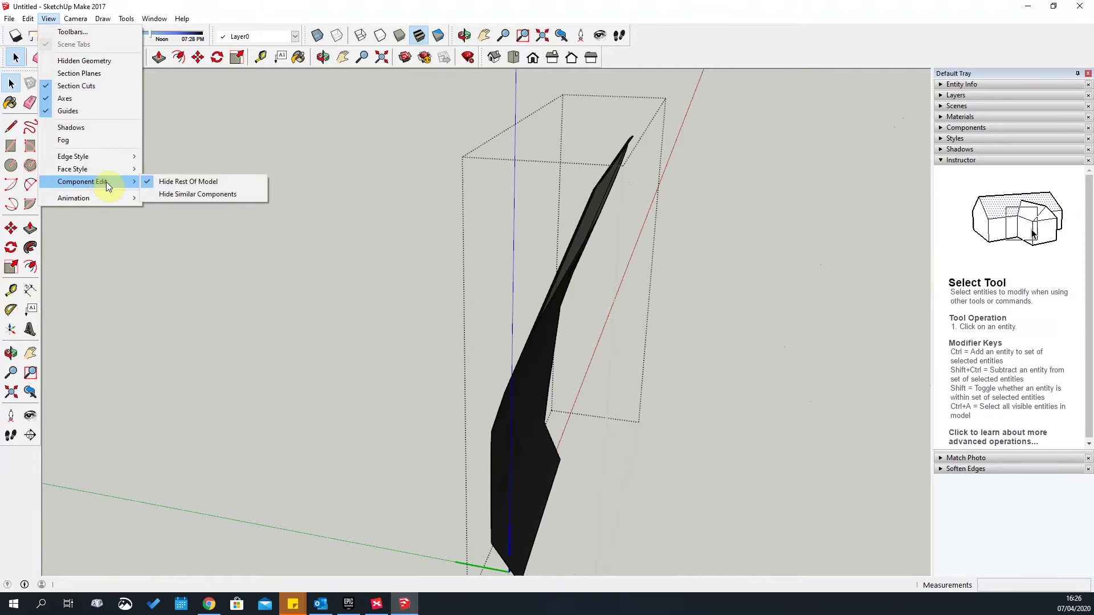
click(165, 180)
scroll(547, 274, down, 5)
middle_drag(444, 302, 1038, 334)
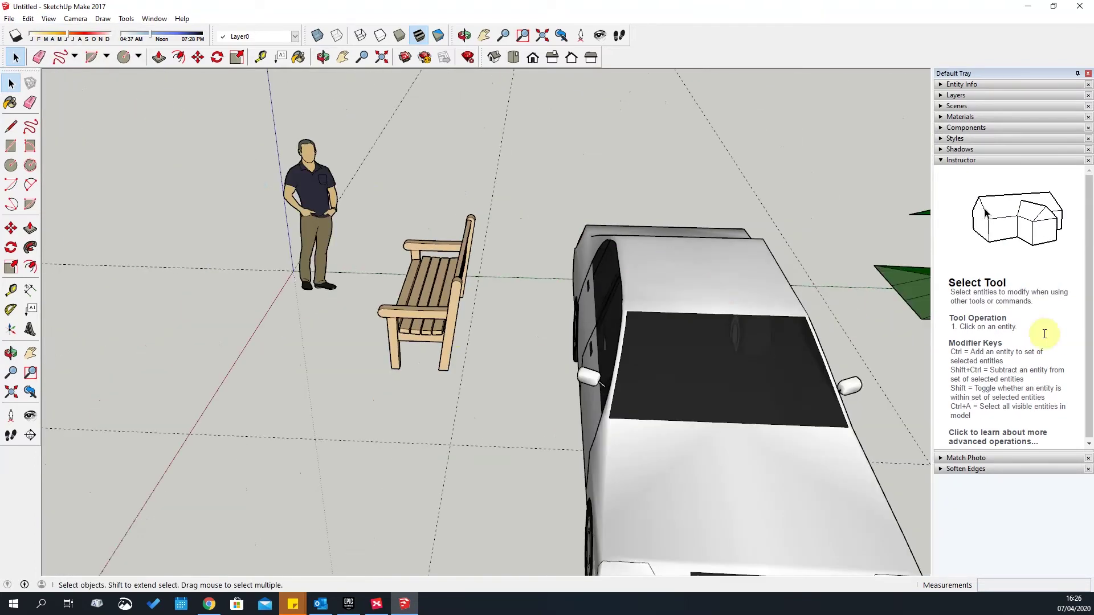
Look through the animation commands and locate the scene settings
click(77, 19)
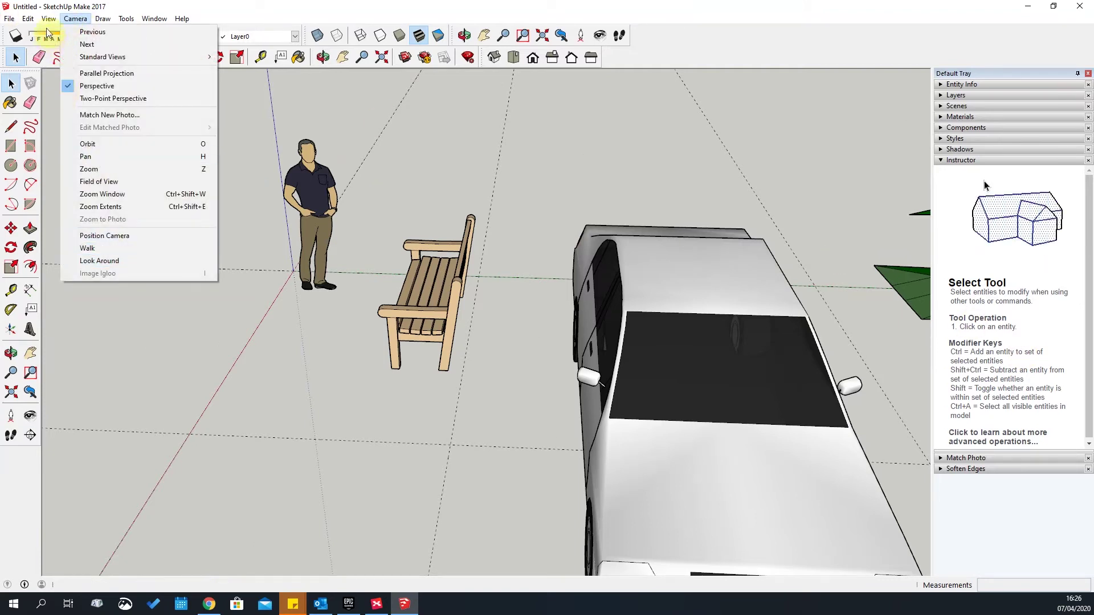
mouse_move(48, 19)
mouse_move(77, 183)
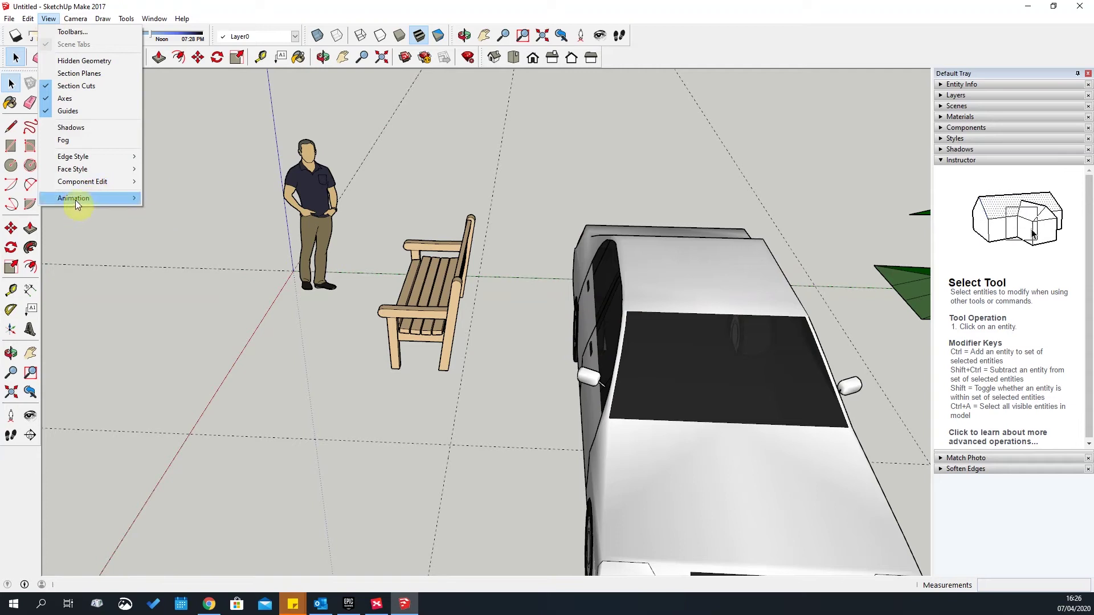
mouse_move(126, 201)
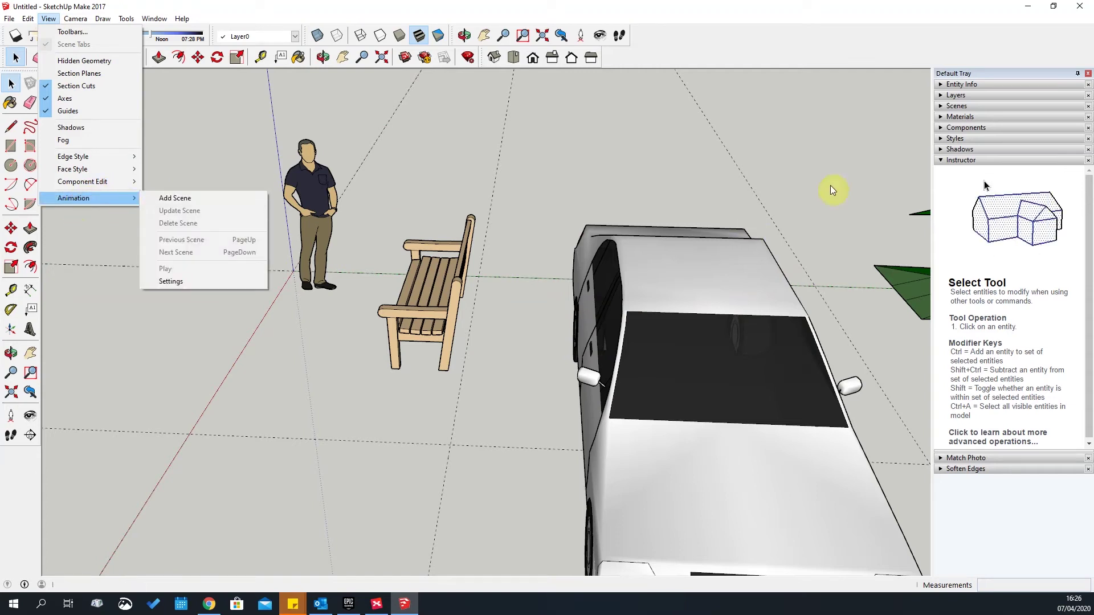
click(940, 107)
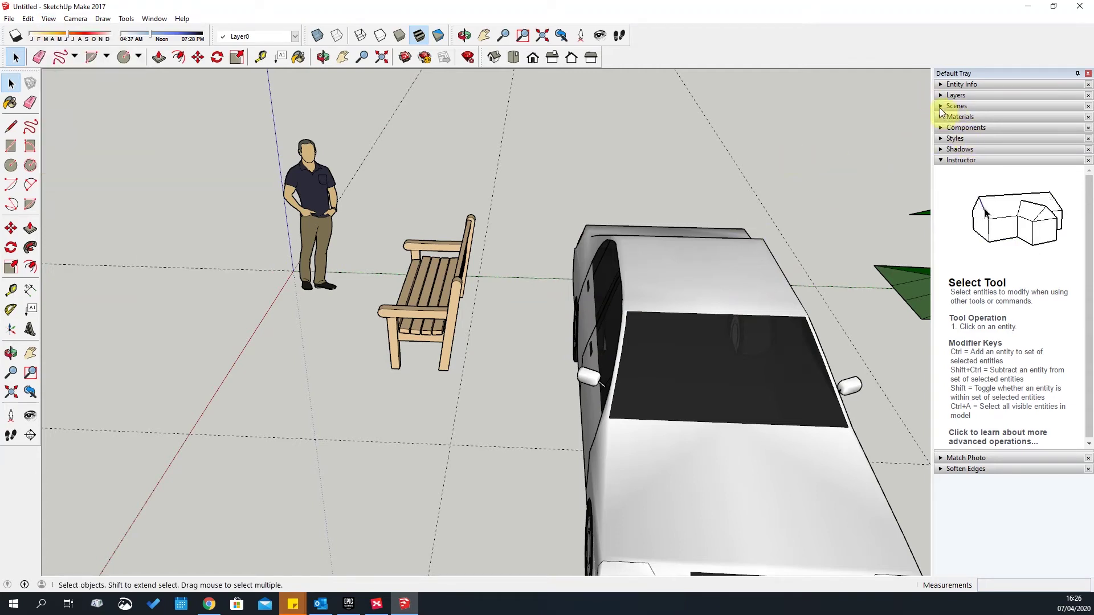
click(941, 106)
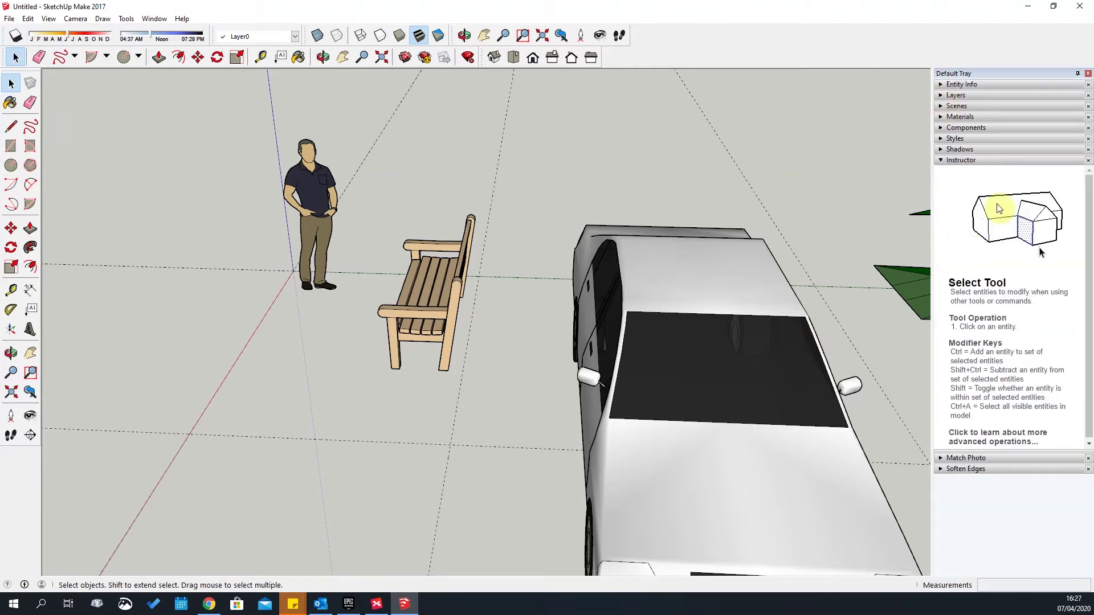
middle_drag(231, 163, 539, 372)
middle_drag(699, 292, 141, 333)
middle_drag(786, 258, 593, 287)
middle_drag(566, 399, 490, 325)
scroll(503, 357, up, 3)
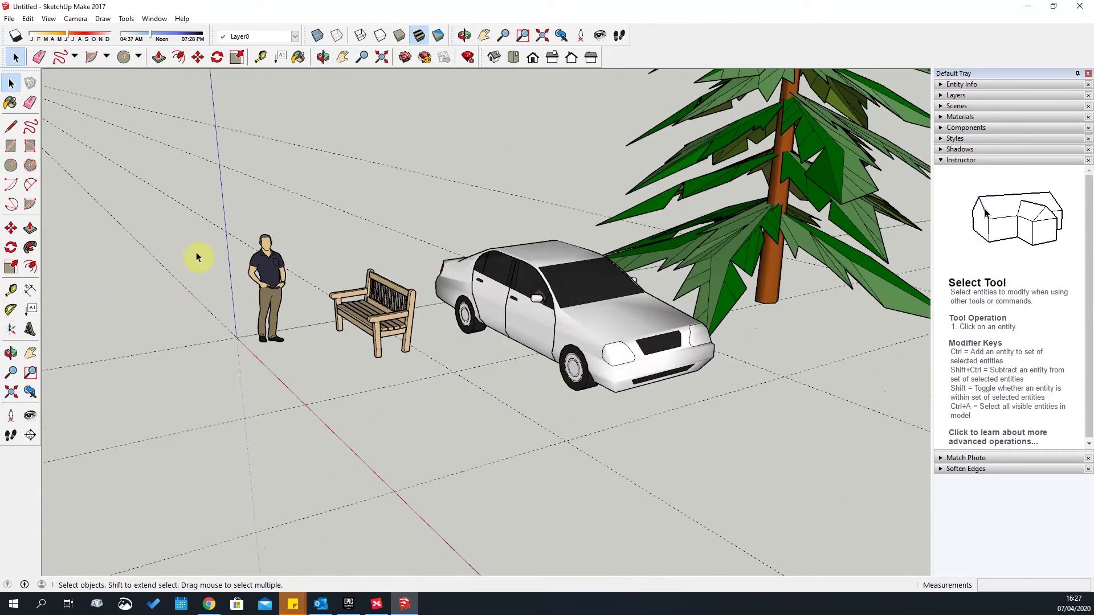
click(75, 19)
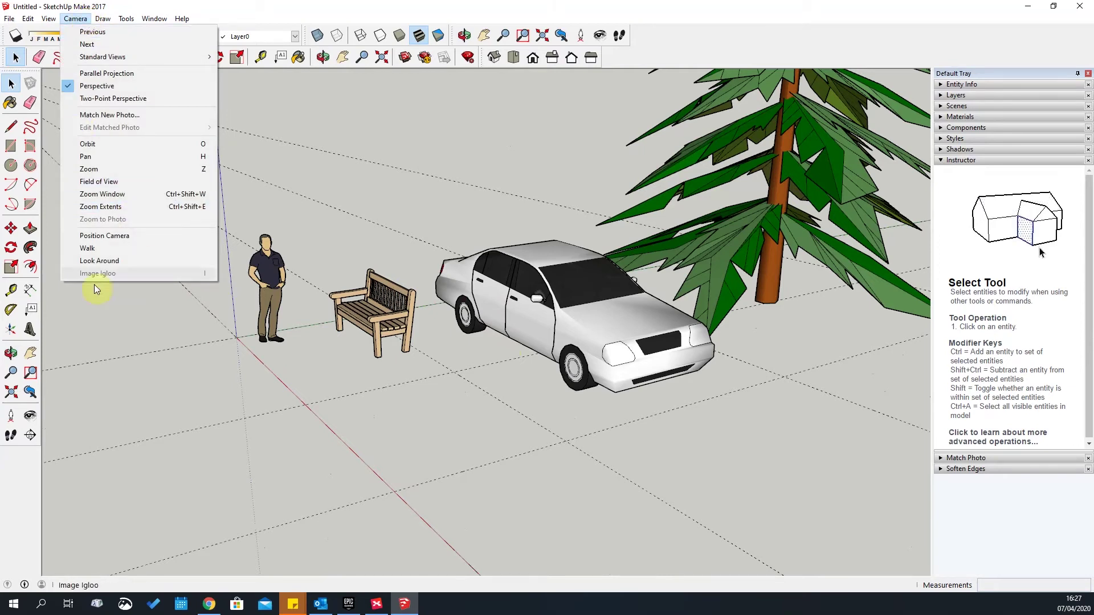
mouse_move(48, 19)
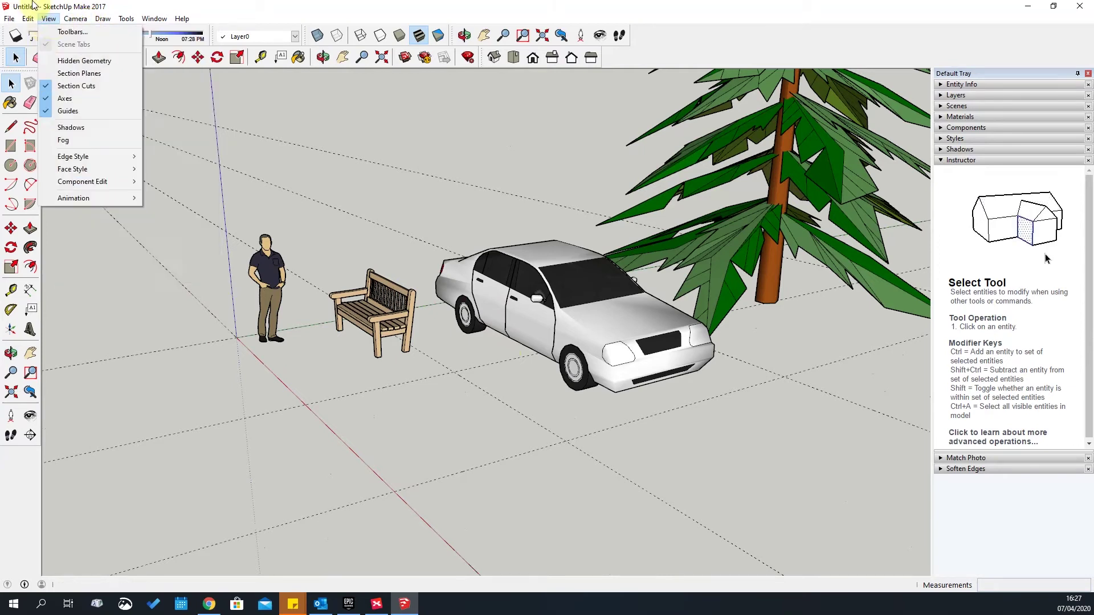
click(75, 19)
View the model in the top, front, right, back and left standard views and return to an angled view
click(75, 18)
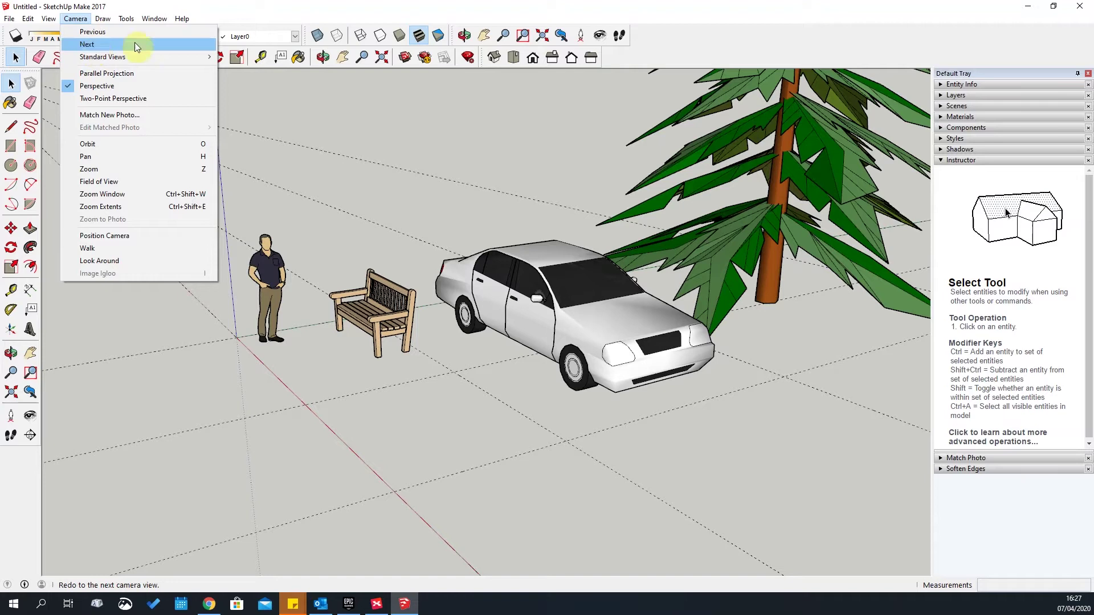
mouse_move(126, 58)
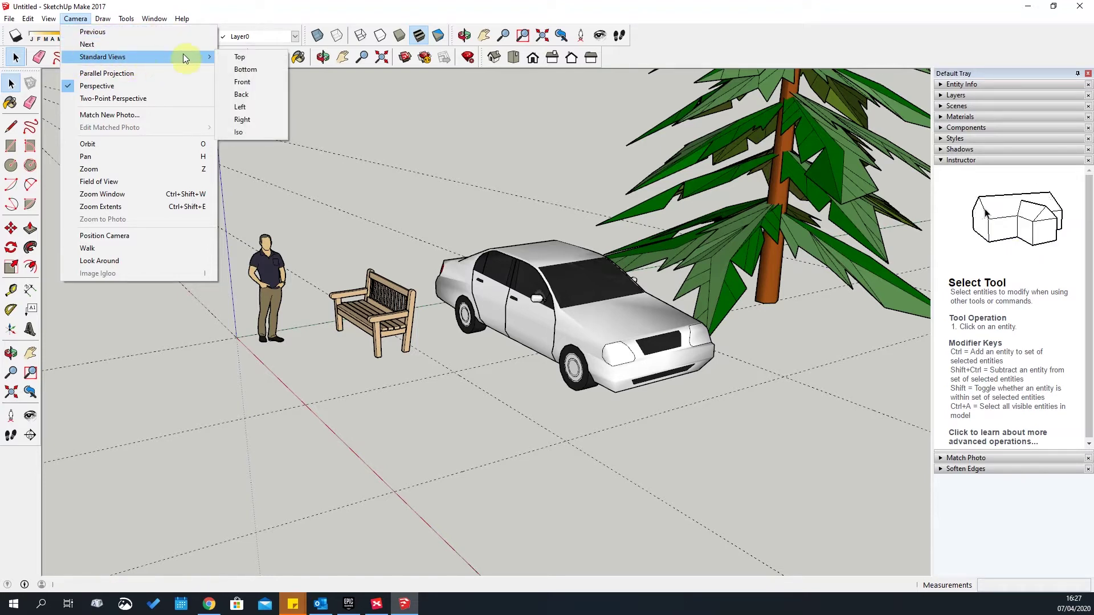
click(240, 57)
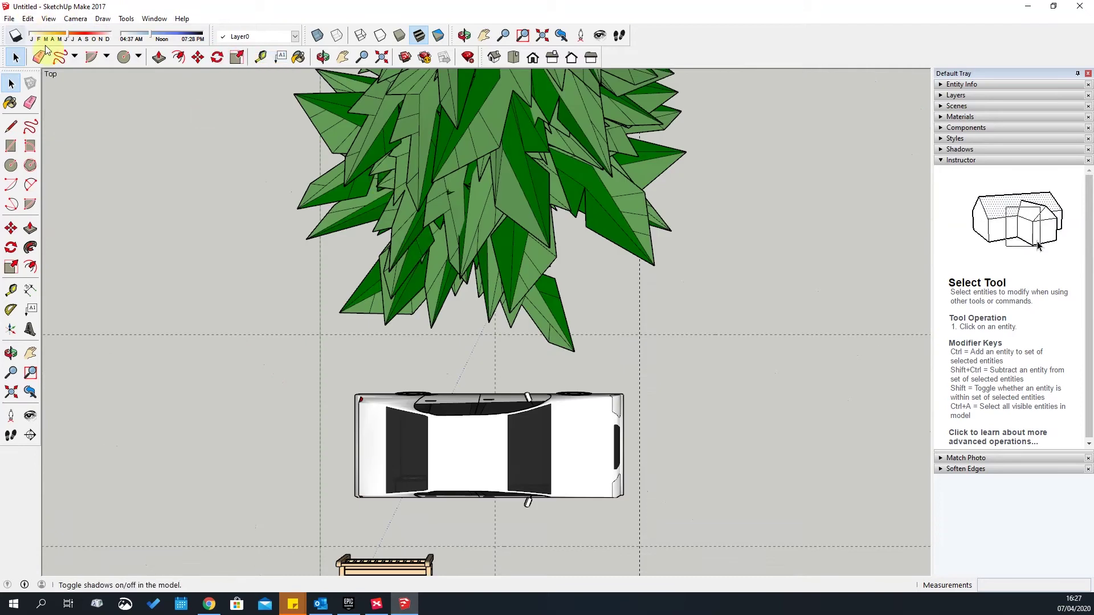
click(533, 57)
click(552, 57)
click(571, 58)
click(591, 57)
middle_drag(239, 97, 127, 183)
Switch the camera from perspective to parallel projection
click(74, 19)
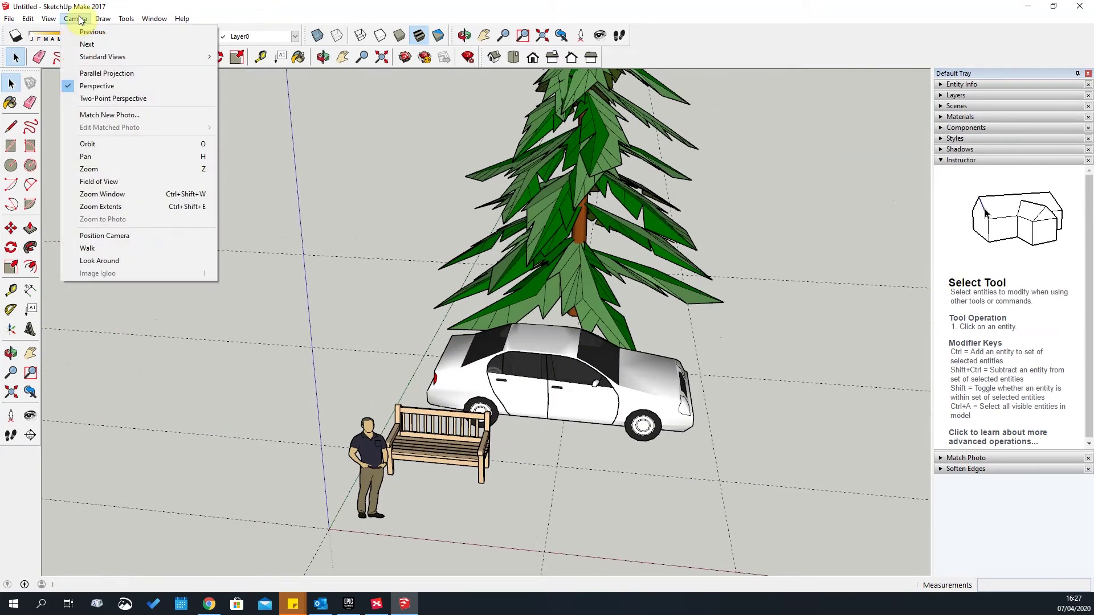
mouse_move(81, 57)
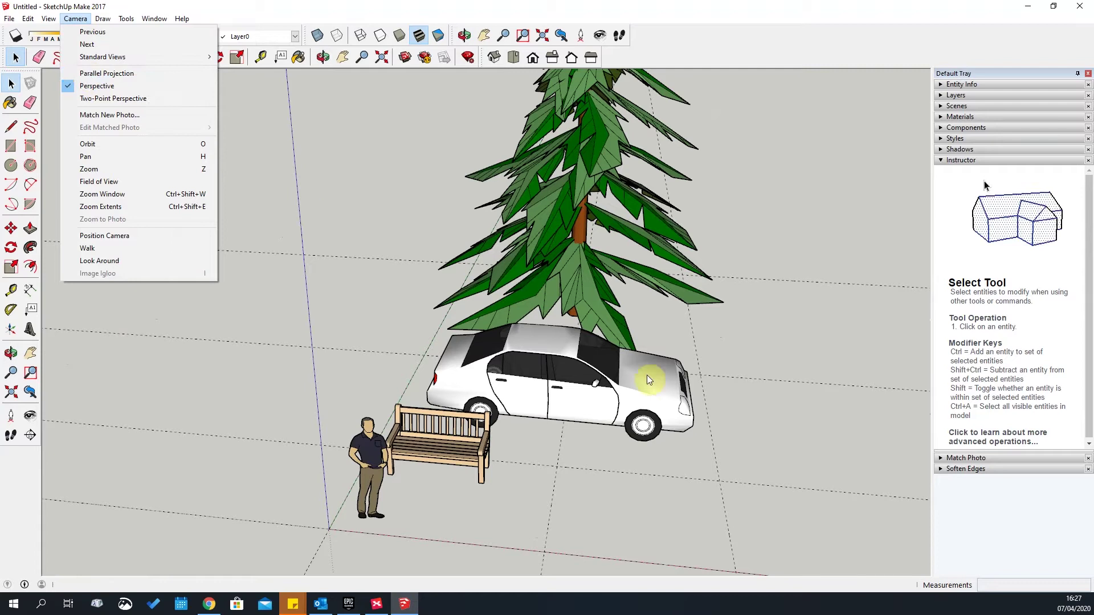
click(642, 422)
middle_drag(803, 447, 530, 359)
scroll(433, 364, up, 3)
click(75, 18)
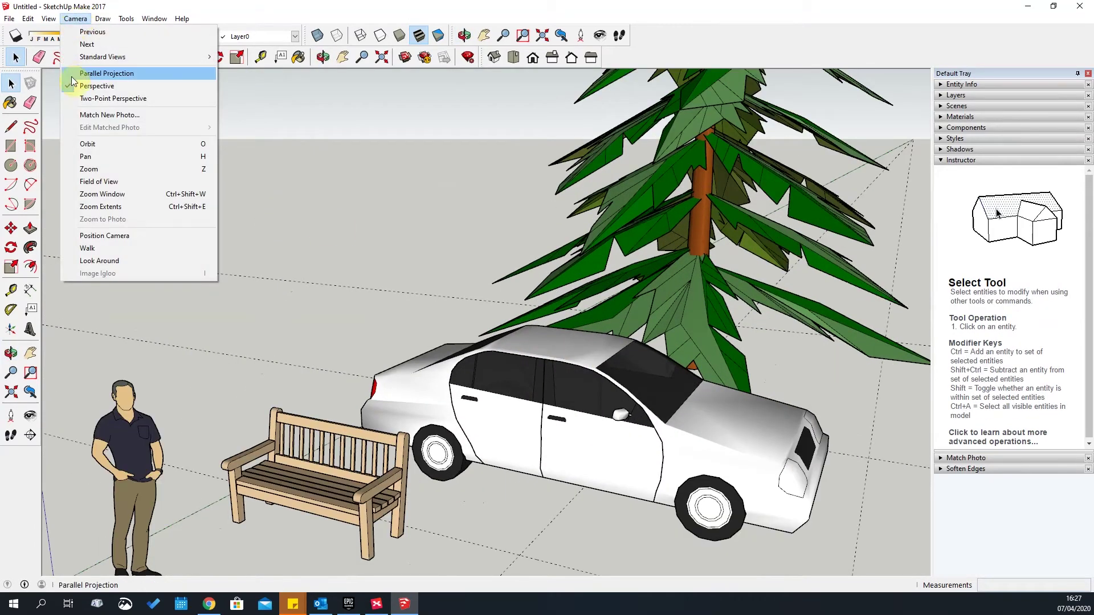
click(71, 79)
Examine the person, bench and car from several angles in parallel projection
key(o)
drag(590, 407, 618, 350)
drag(679, 305, 656, 414)
middle_drag(657, 414, 567, 358)
key(space)
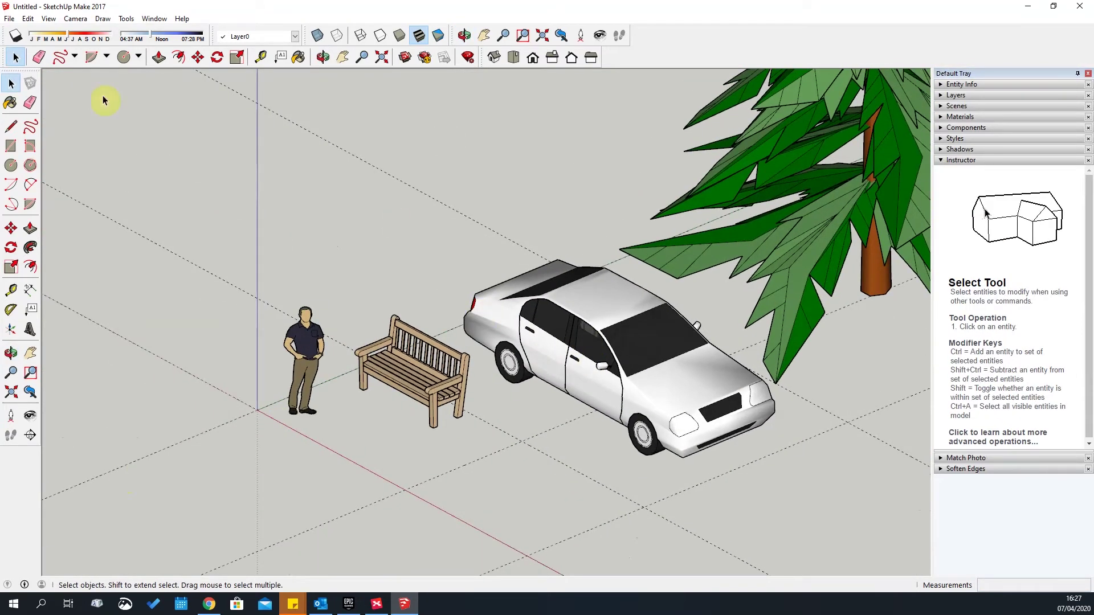
scroll(480, 324, up, 2)
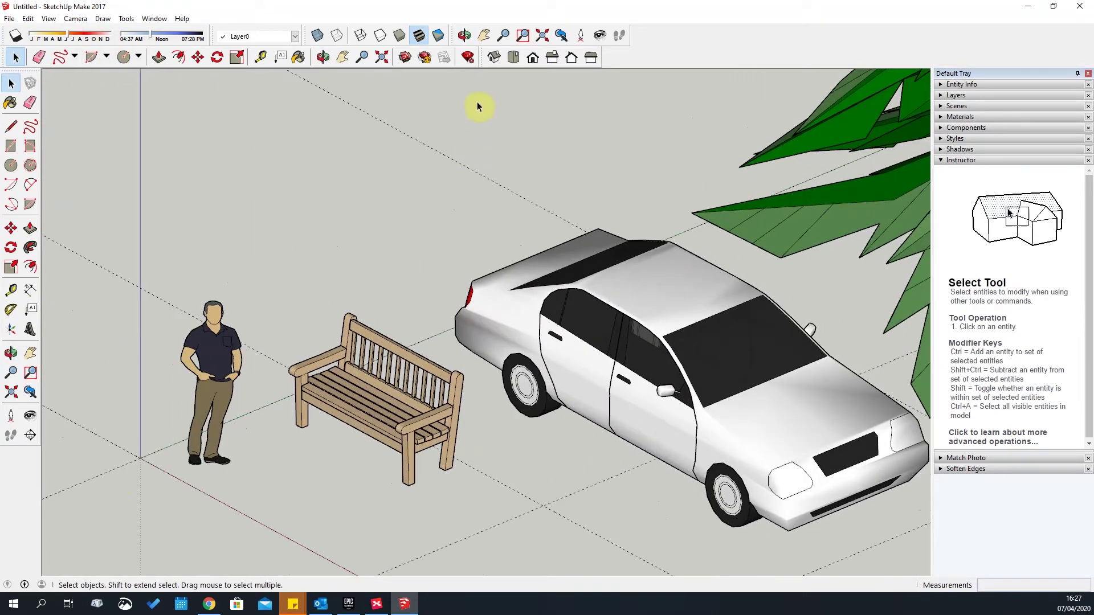
Display the tree, car and bench in the top standard view under parallel projection
click(512, 58)
scroll(554, 482, down, 4)
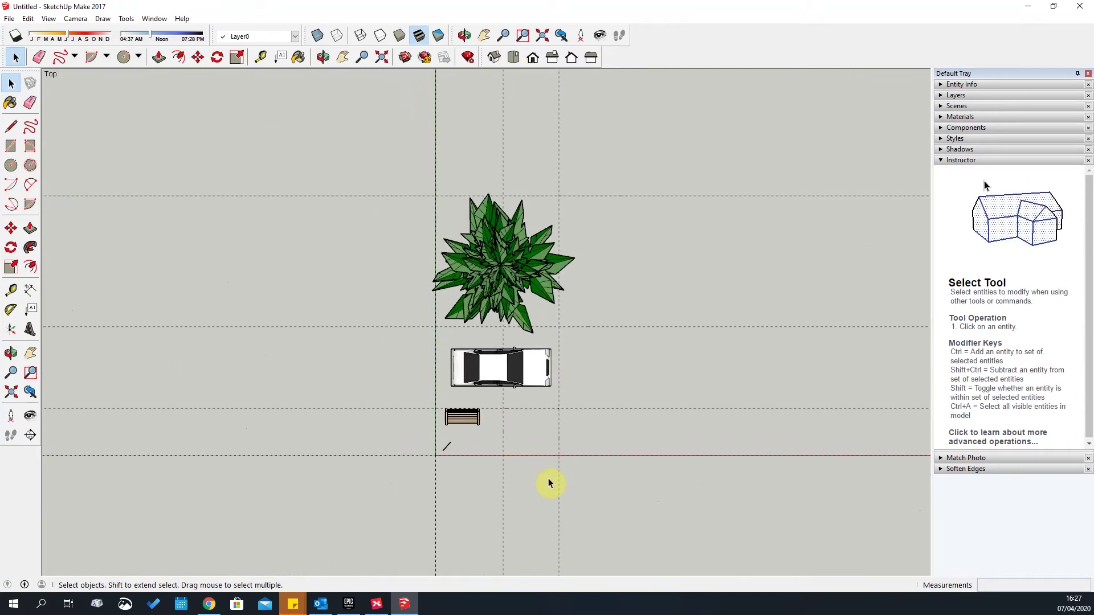
scroll(481, 532, up, 3)
middle_drag(670, 507, 544, 201)
click(514, 58)
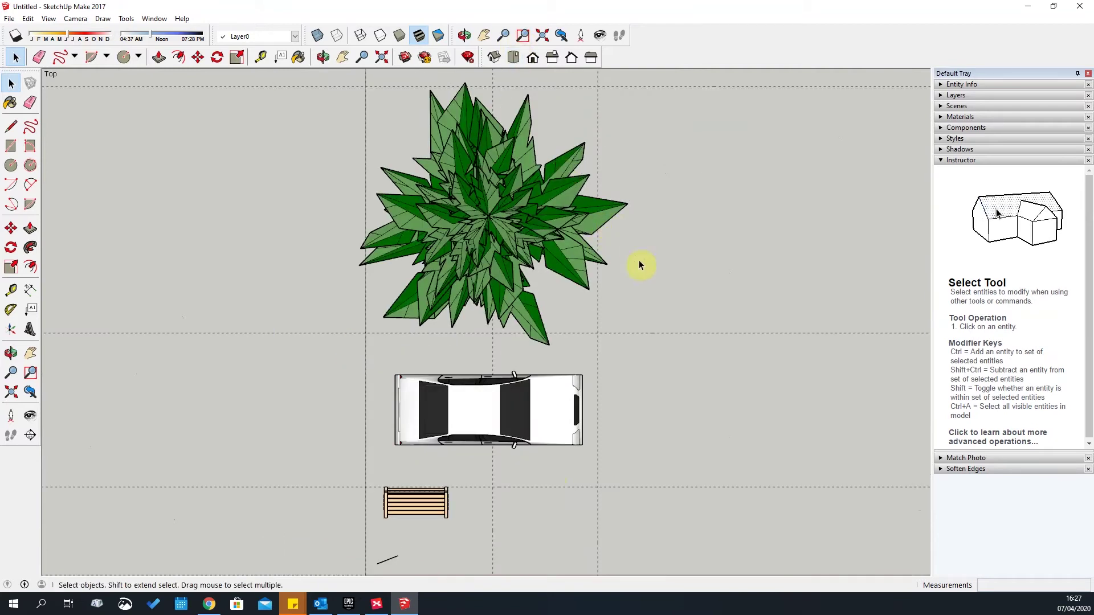
Switch the camera to perspective and examine the car, bench and tree in the top view
click(75, 18)
click(80, 88)
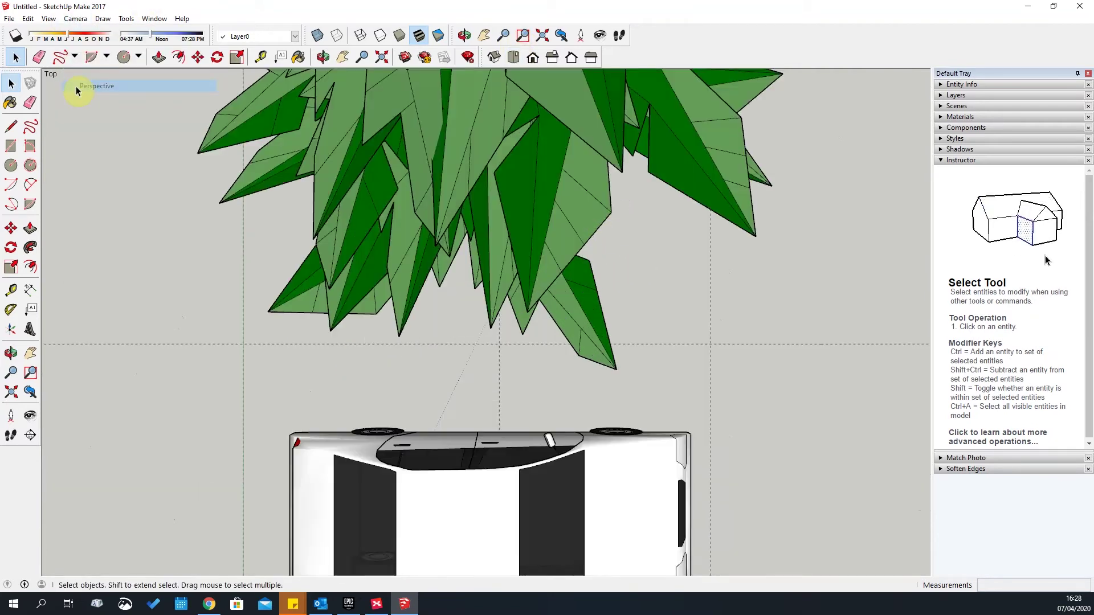
scroll(420, 210, down, 3)
scroll(479, 354, down, 3)
scroll(410, 285, up, 2)
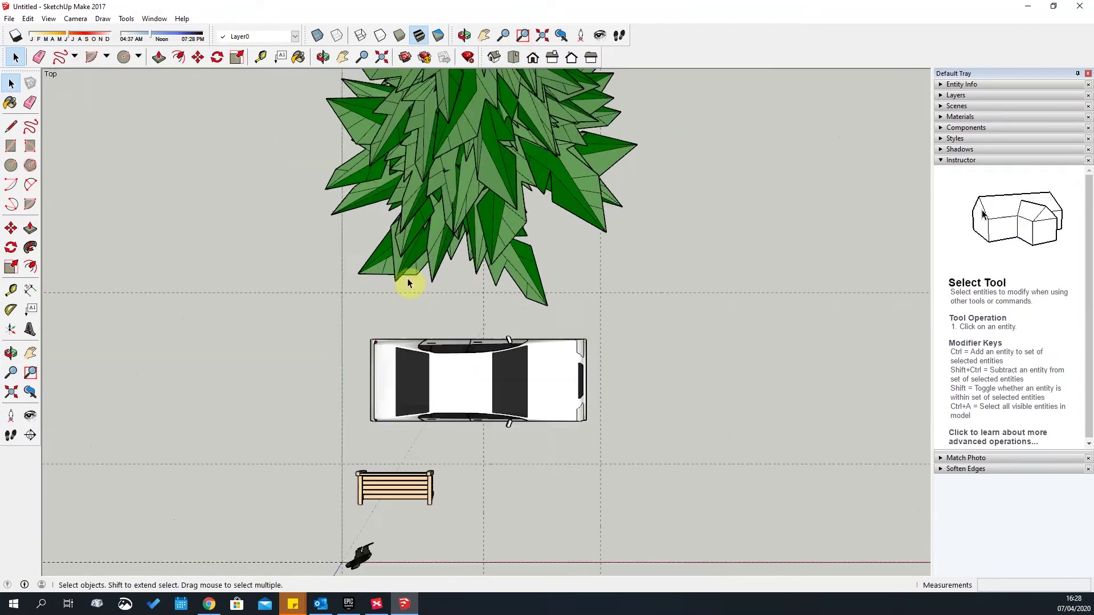
scroll(519, 378, up, 5)
scroll(519, 377, down, 3)
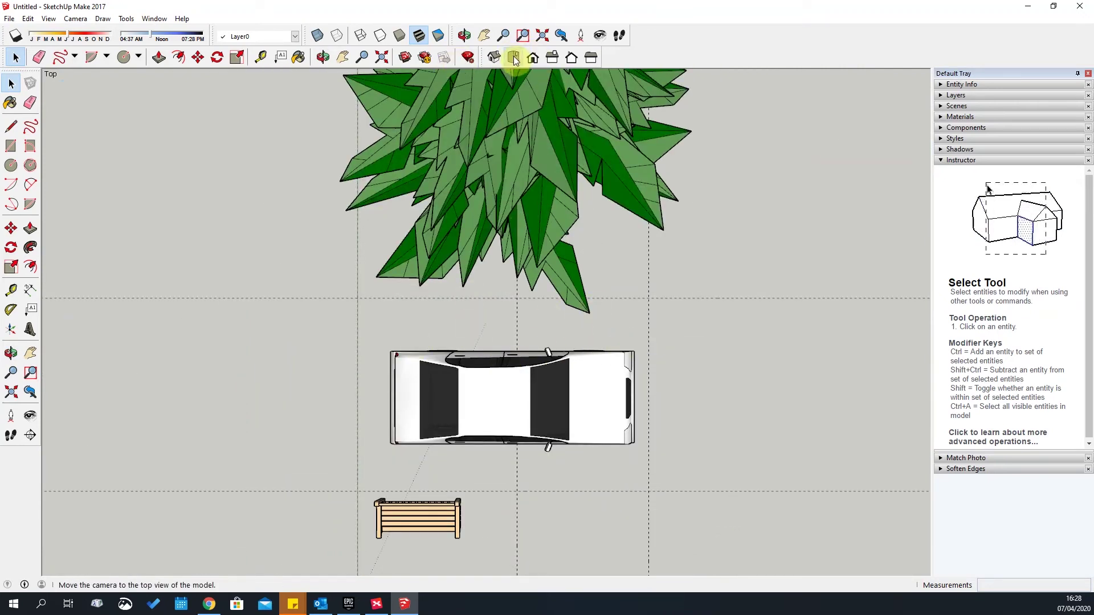
Show the top view in parallel projection, and return to perspective with an angled view of the scene
click(75, 18)
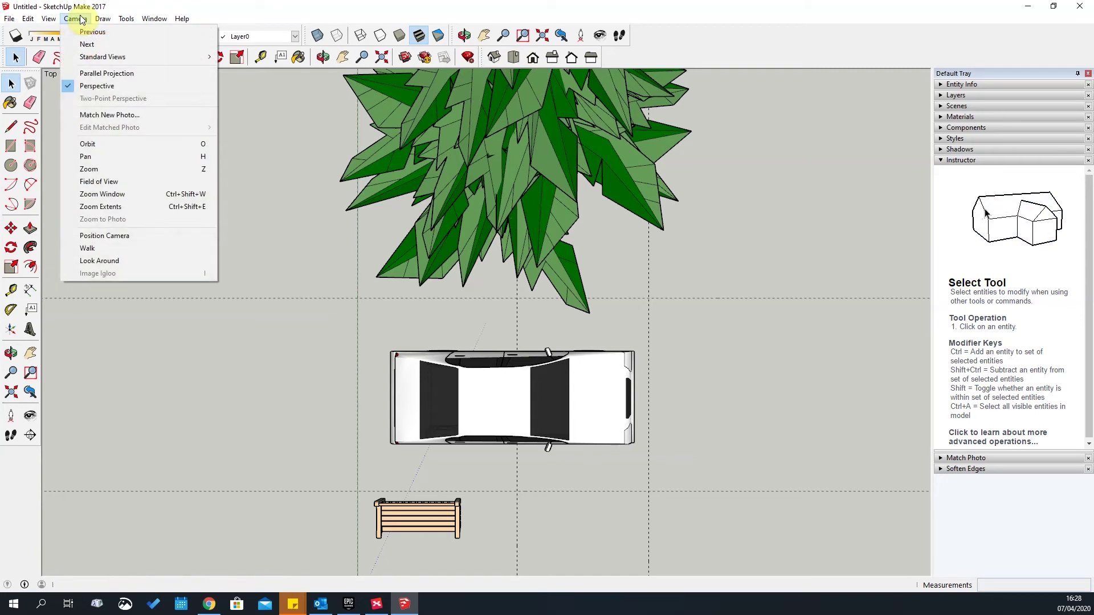
click(80, 74)
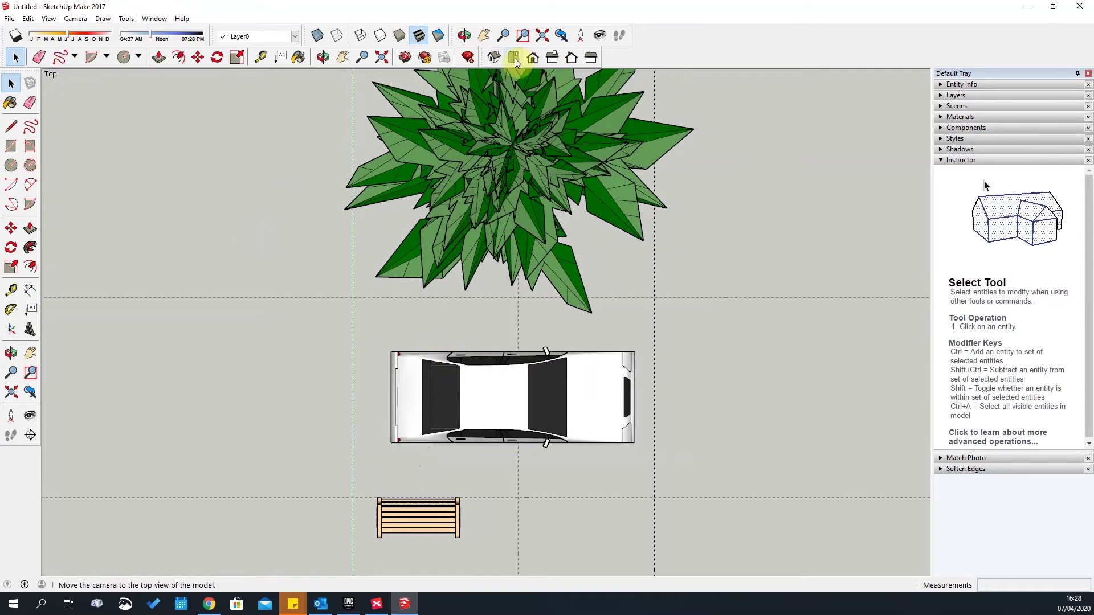
click(76, 19)
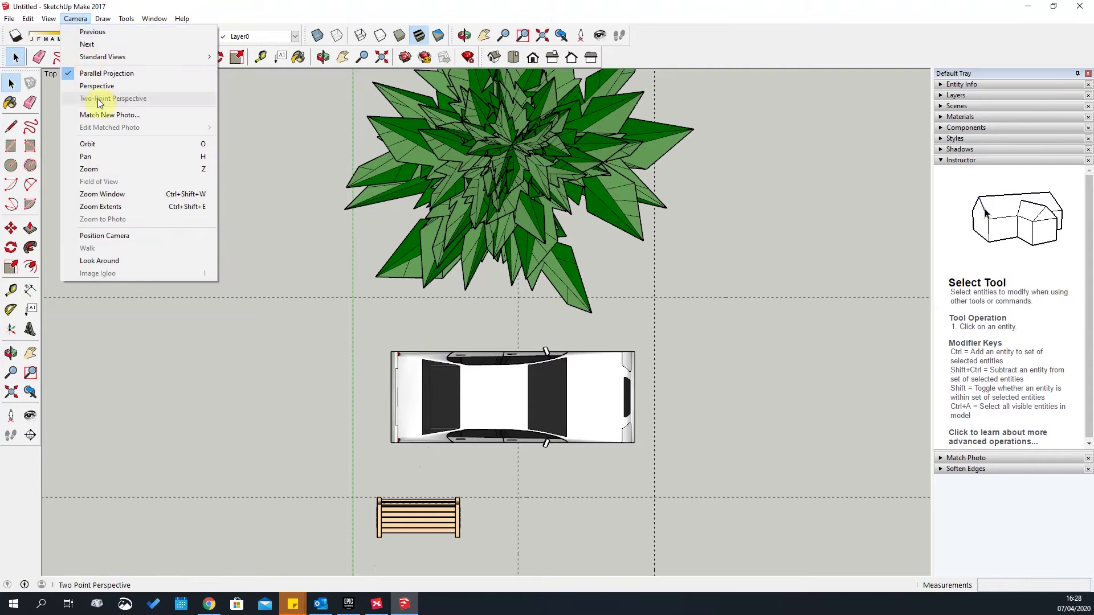
click(70, 87)
middle_drag(354, 242, 325, 177)
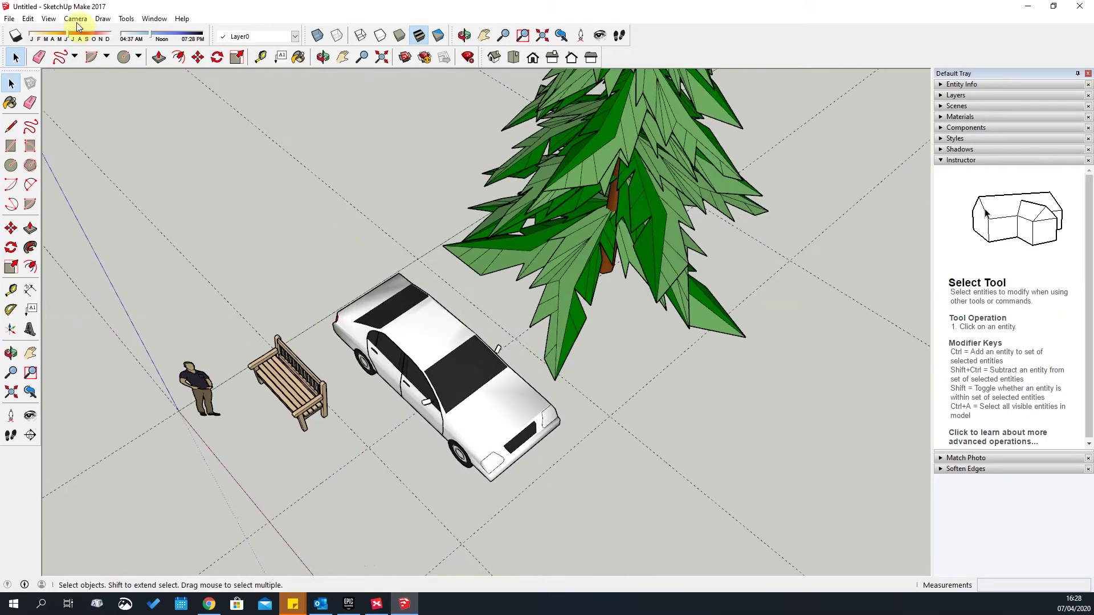
Apply two-point perspective, pan across the tree, and orbit back to an angled view of all objects
click(75, 19)
click(73, 98)
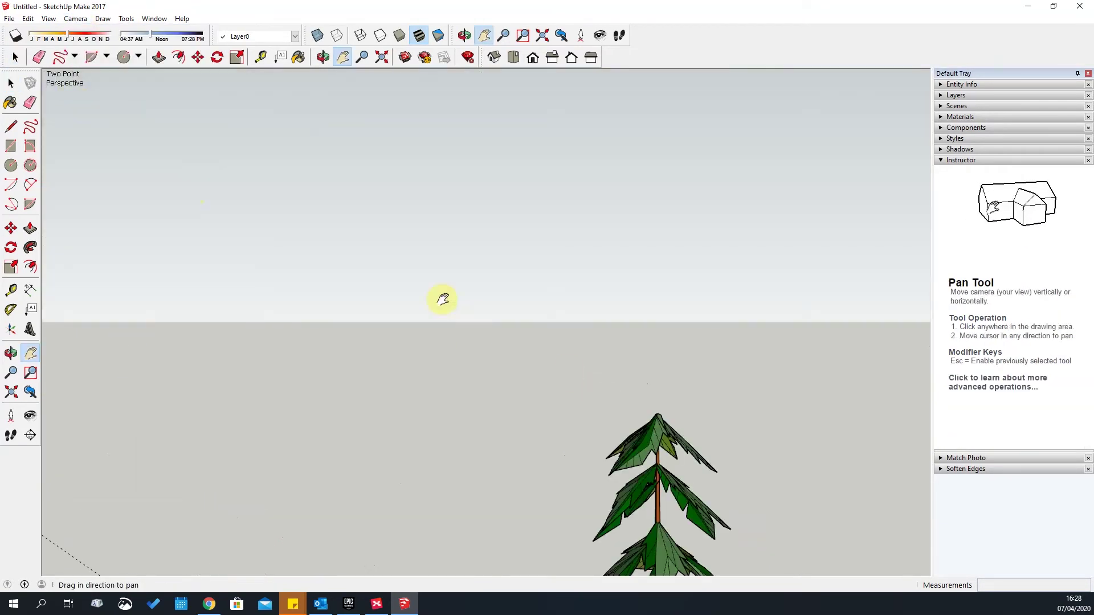
drag(442, 298, 520, 237)
middle_drag(520, 237, 452, 347)
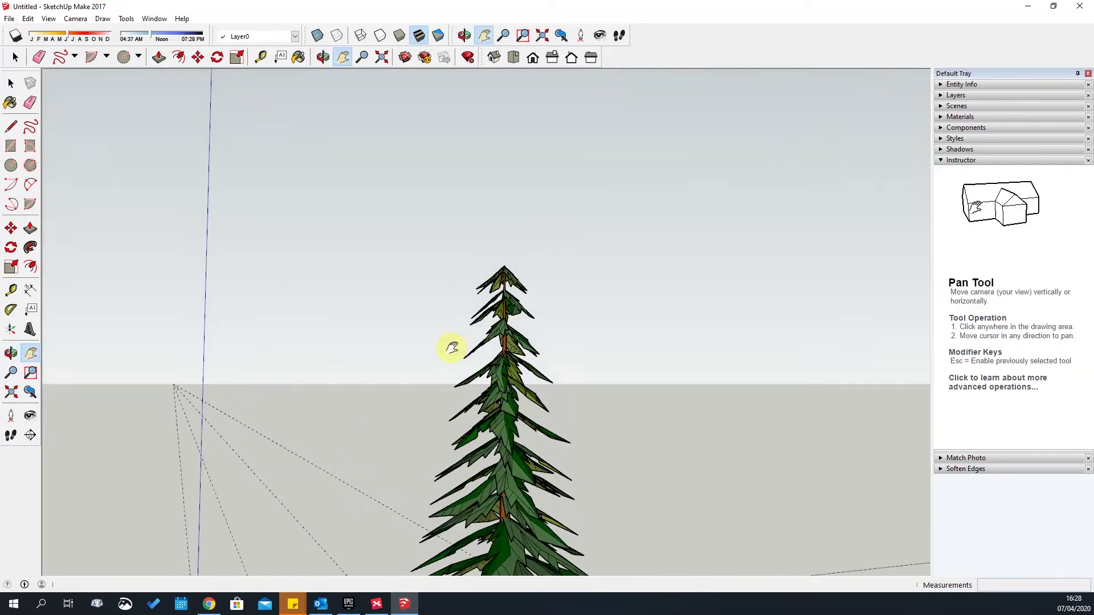
middle_drag(537, 439, 712, 239)
middle_drag(408, 287, 172, 137)
Switch the camera to parallel projection and back to perspective, viewing the scene from a higher angle
click(77, 18)
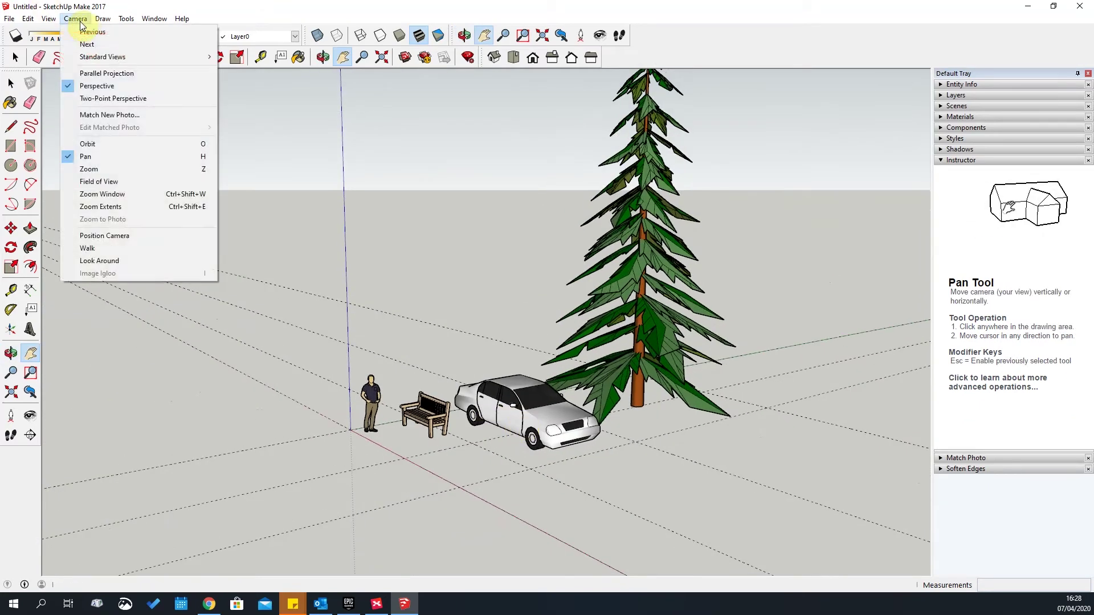
click(97, 74)
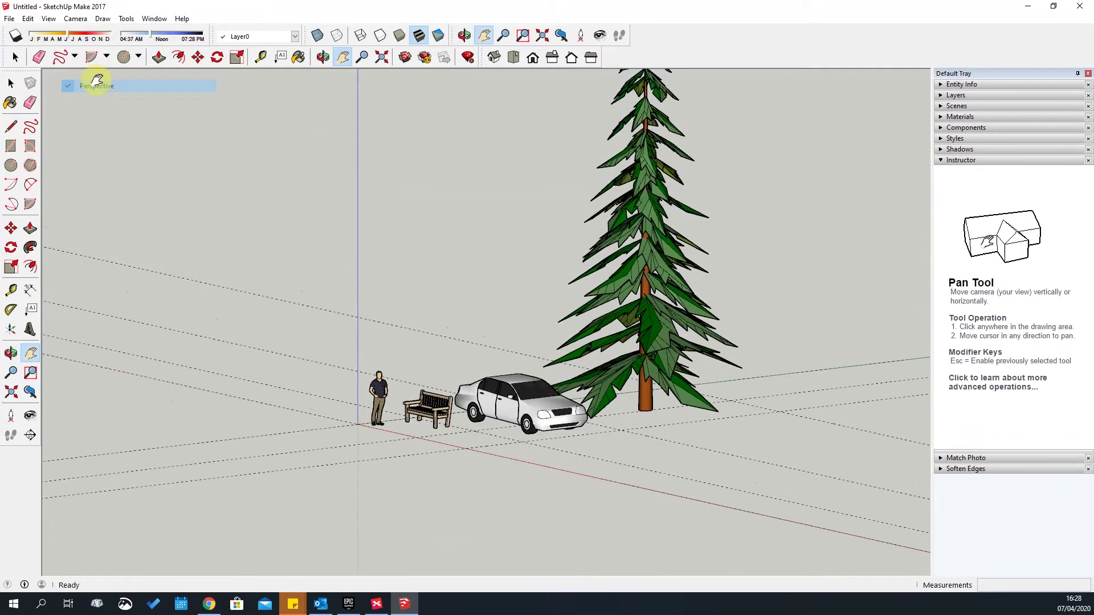
click(74, 18)
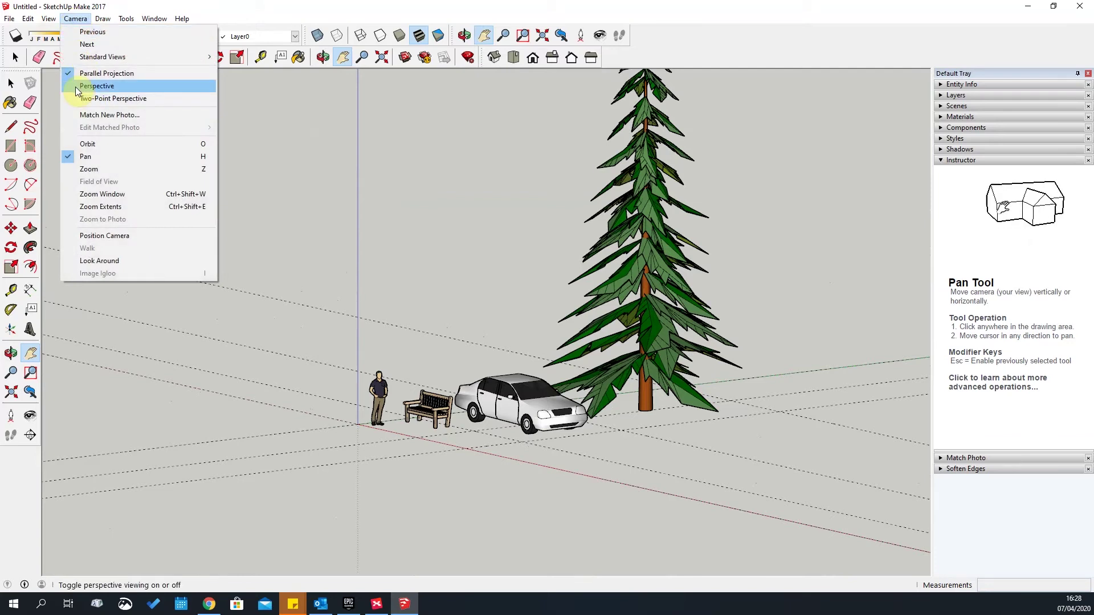
click(84, 86)
middle_drag(456, 391, 444, 419)
key(h)
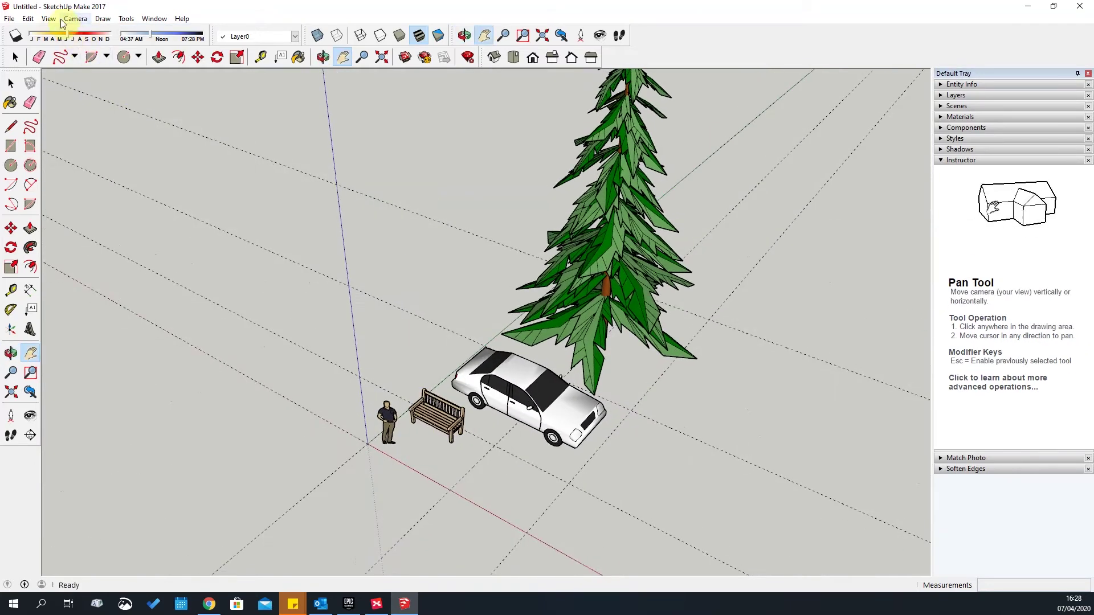
click(76, 18)
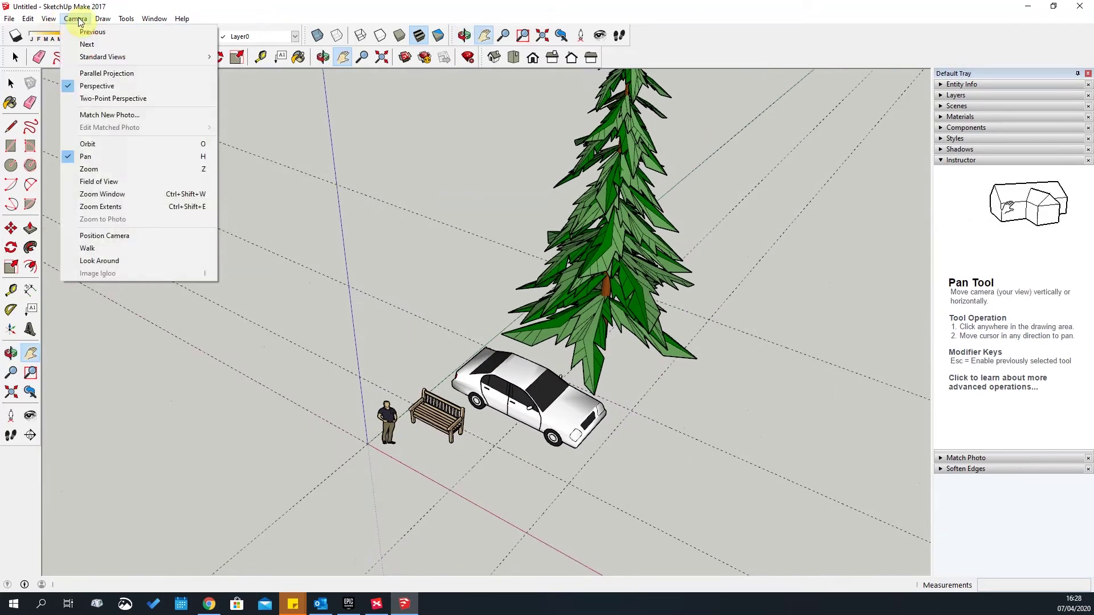
click(94, 119)
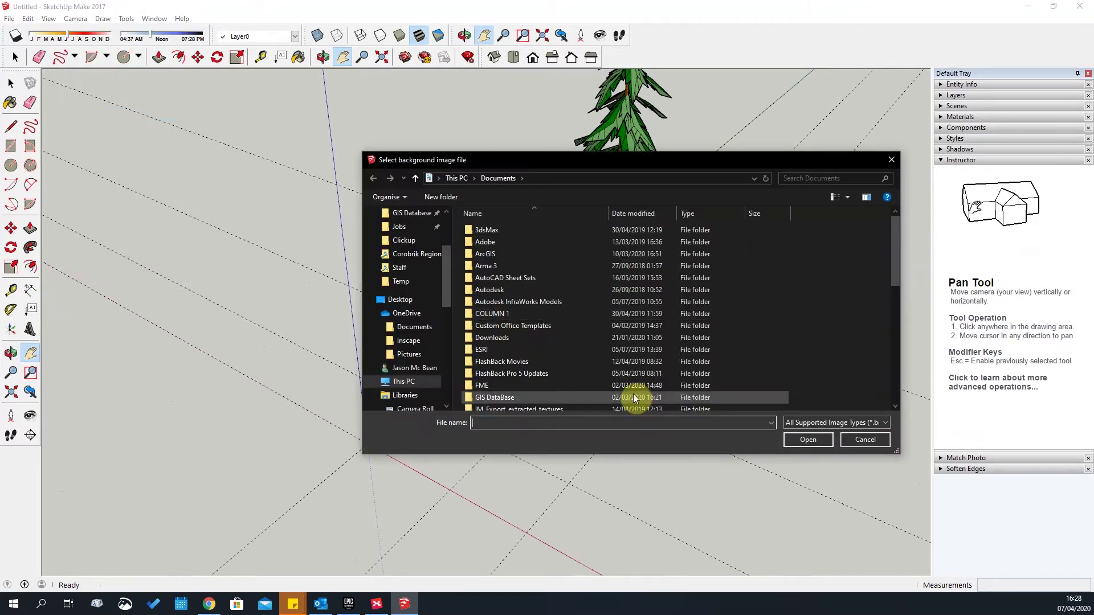
key(Escape)
Orbit the model to a slightly lower angled view of the person, bench, car and tree
click(75, 19)
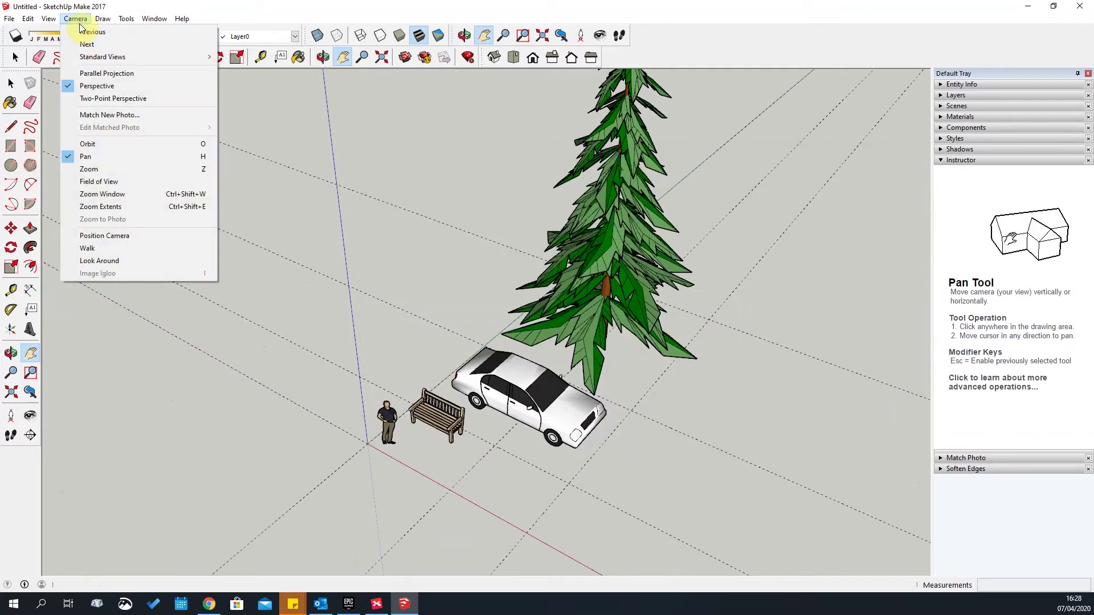
click(95, 143)
drag(502, 373, 464, 35)
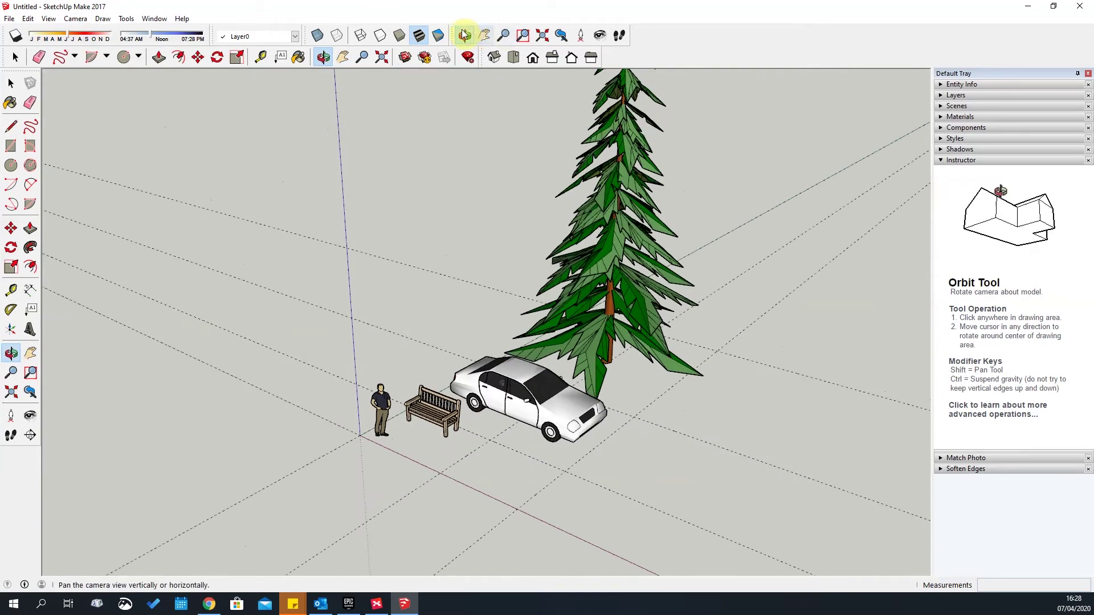
Position the camera at eye height on the ground behind the person and look around toward the bench and car
click(72, 20)
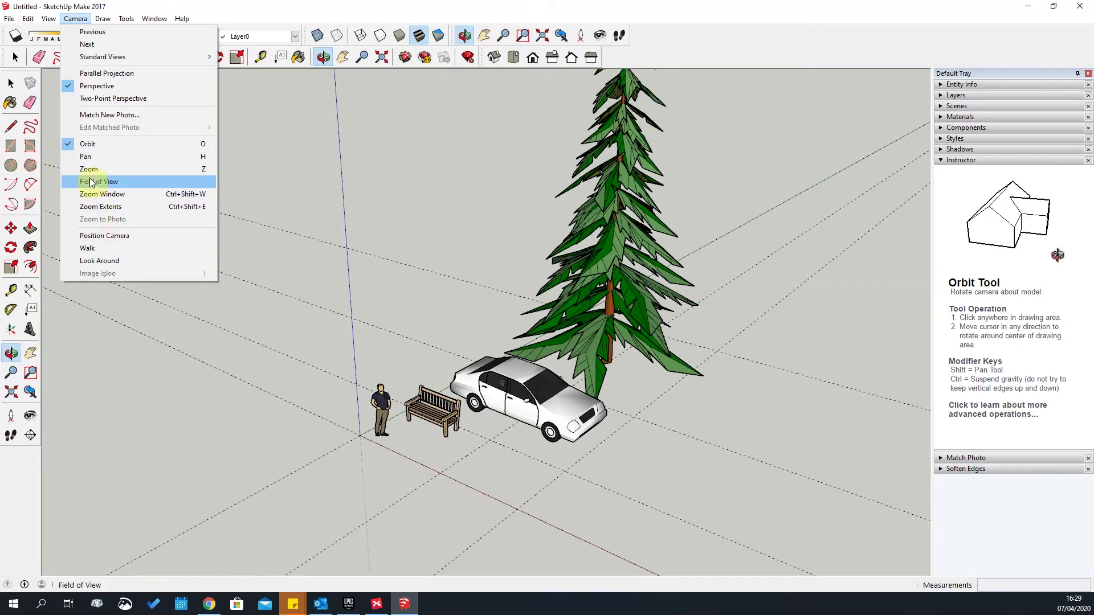
click(94, 235)
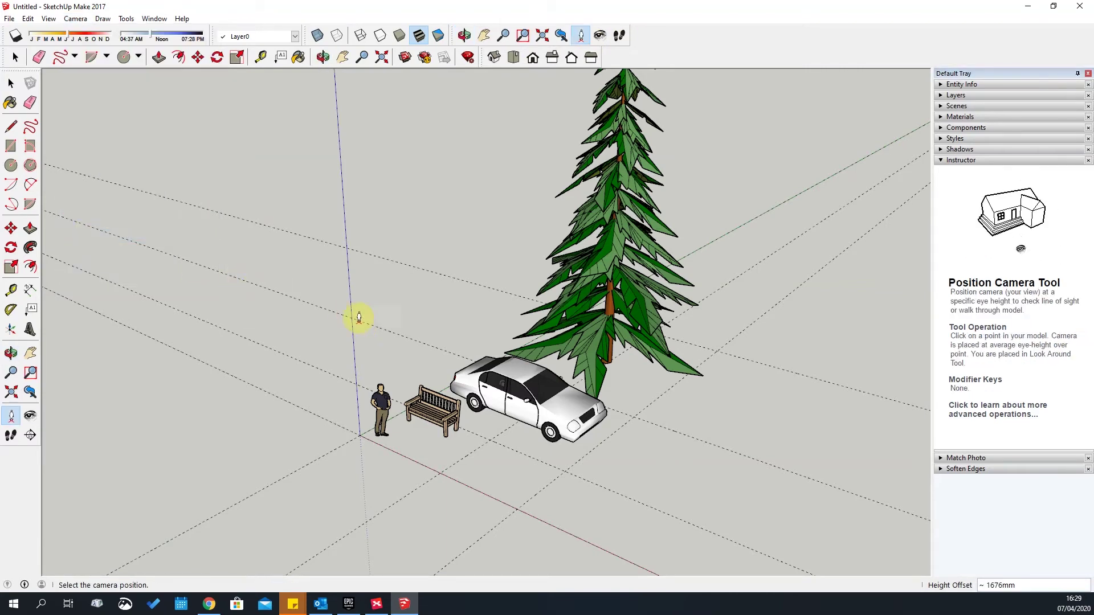
click(76, 19)
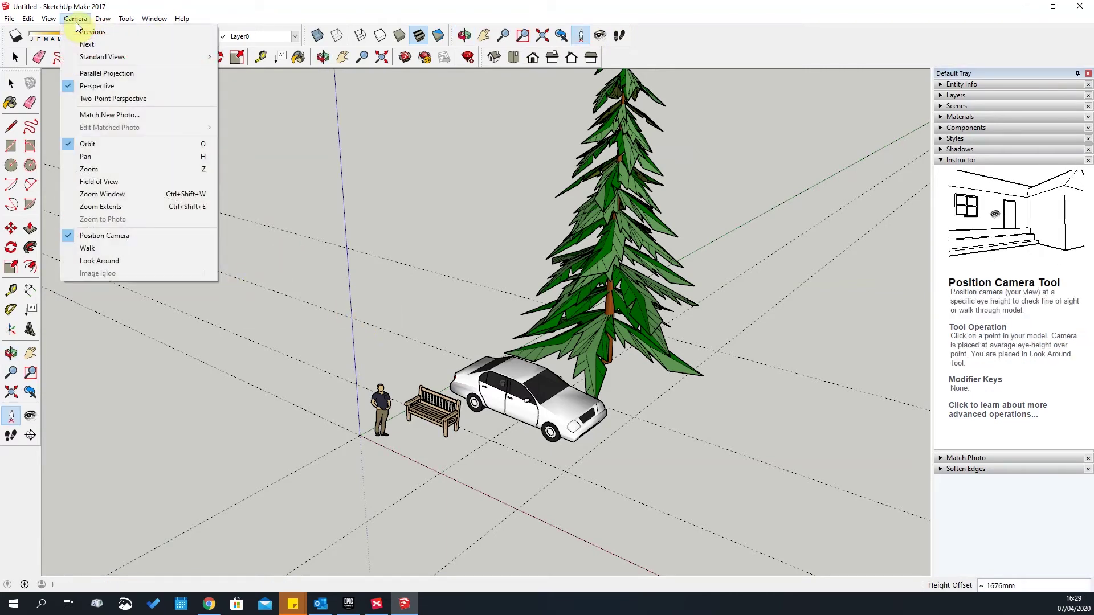
mouse_move(126, 19)
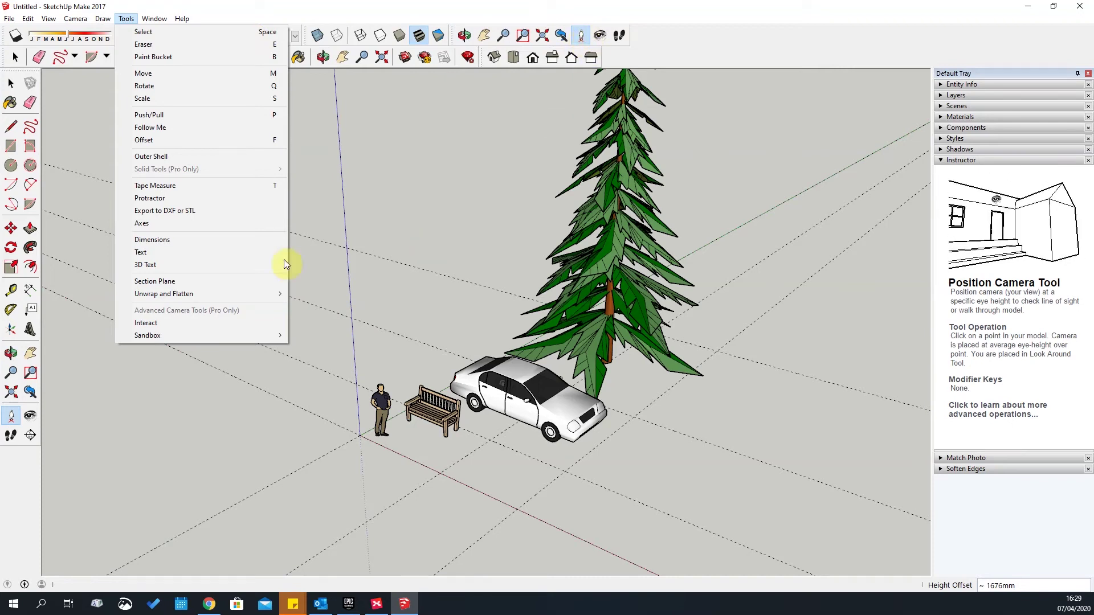
mouse_move(77, 20)
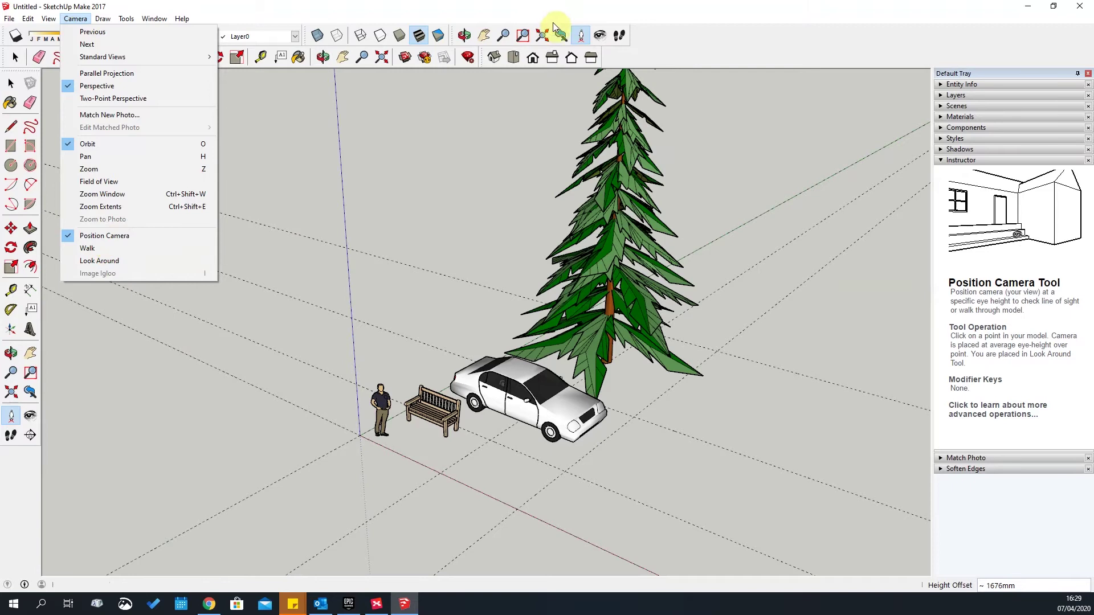
click(580, 37)
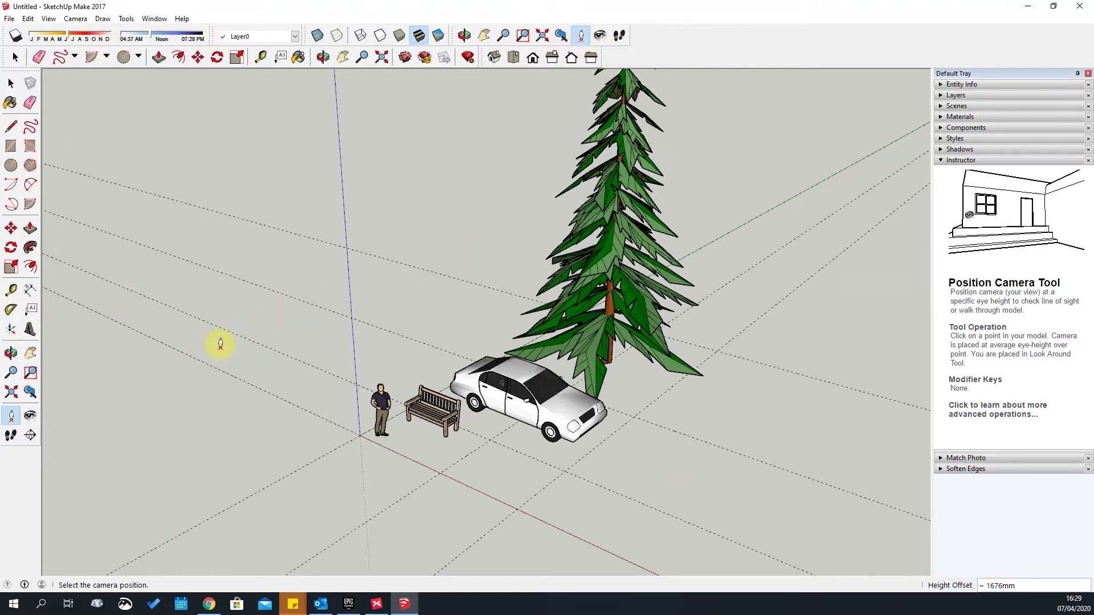
click(221, 344)
drag(353, 348, 589, 345)
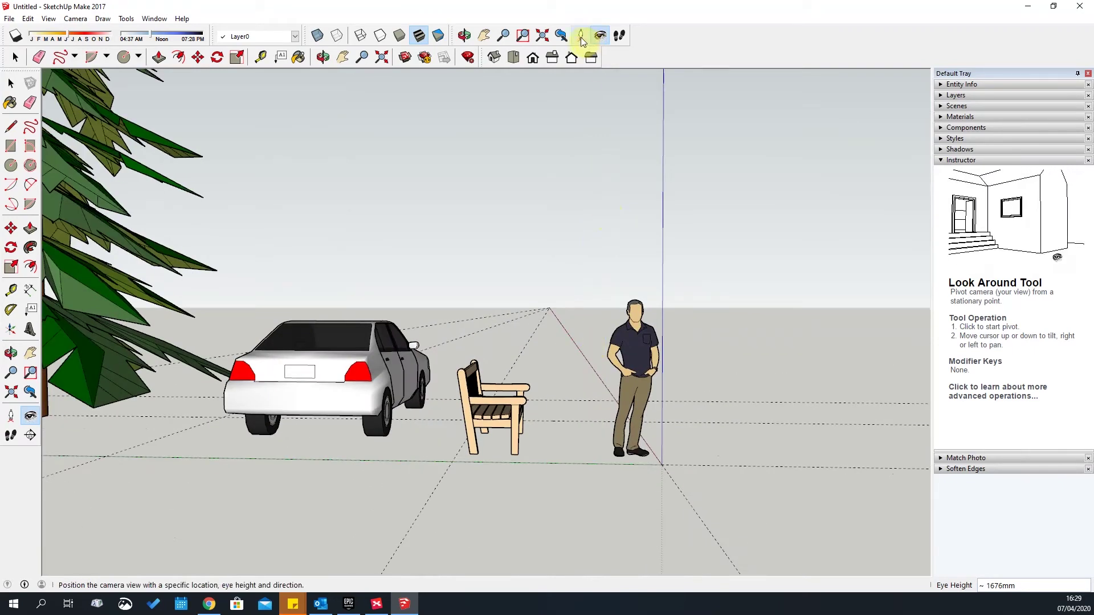
Position the camera near the person, aimed at the car's rear wheel, and set the eye height to 1600 mm
click(581, 35)
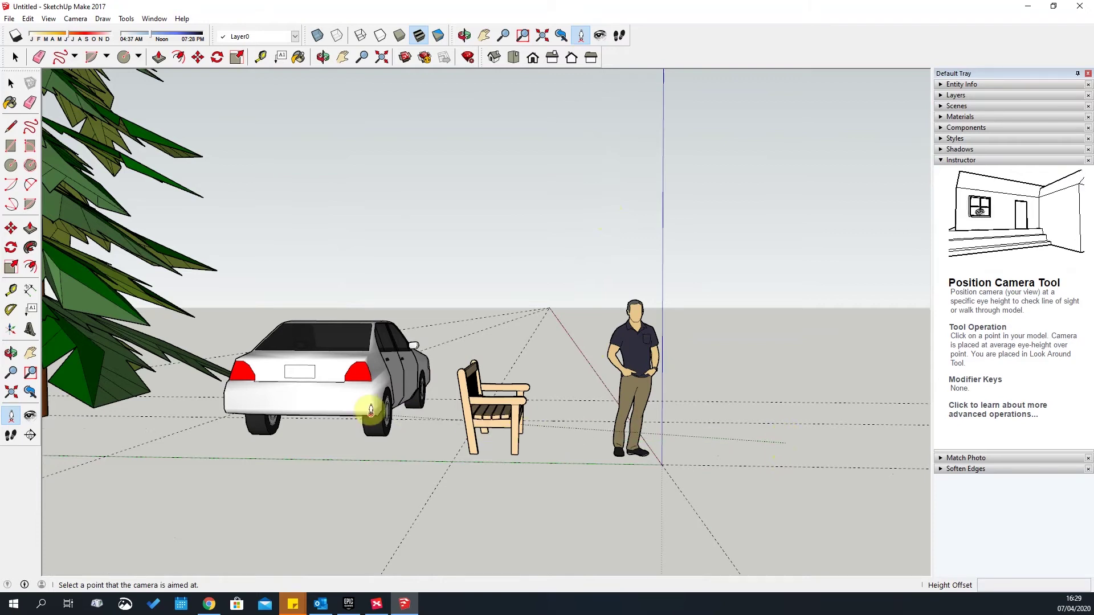
click(374, 411)
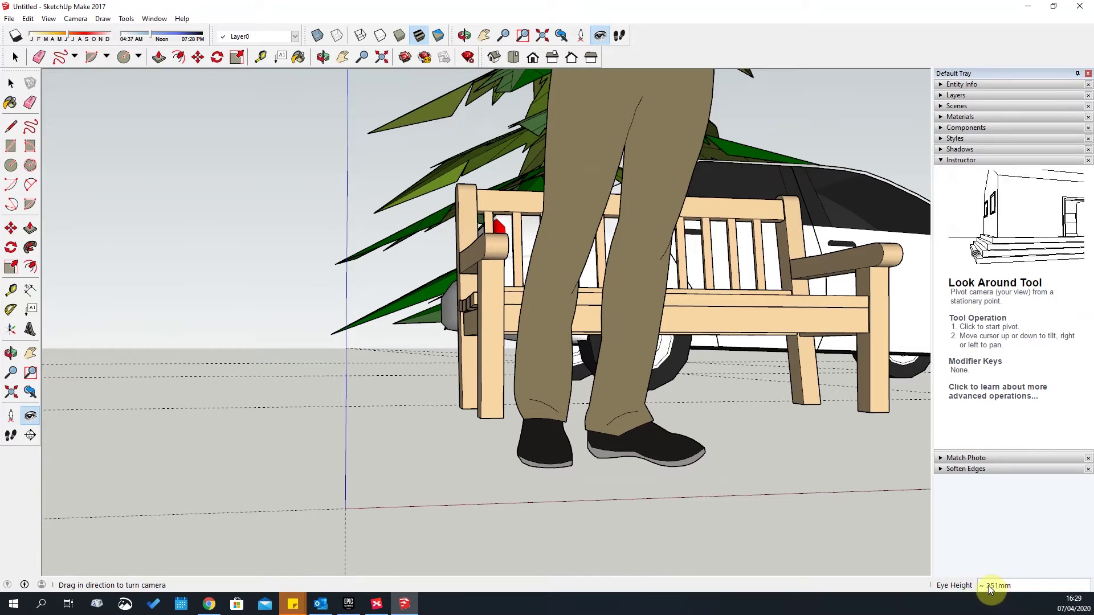
text(20)
key(Return)
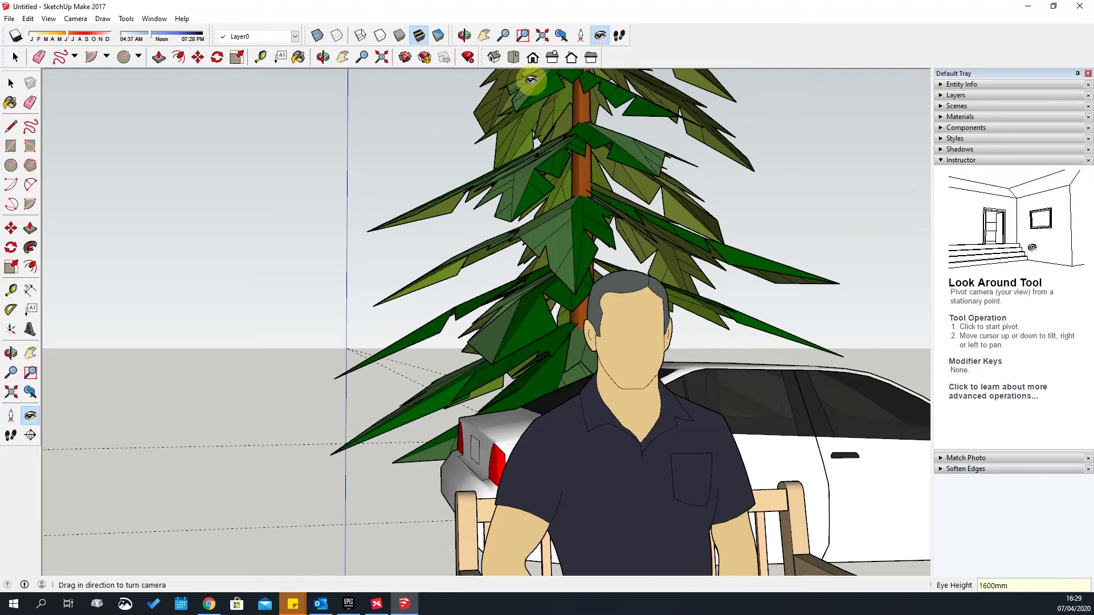
Look around toward the front of the car and walk the camera through the scene around the person and bench
drag(621, 377, 756, 412)
drag(841, 432, 991, 462)
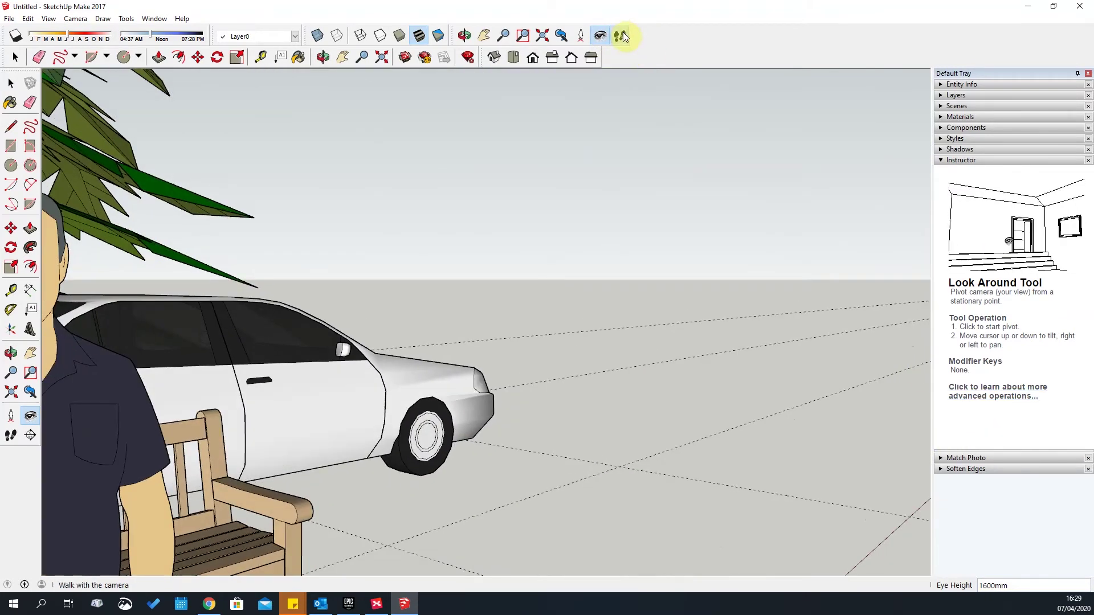
click(621, 36)
drag(663, 485, 456, 280)
drag(302, 483, 14, 5)
click(76, 19)
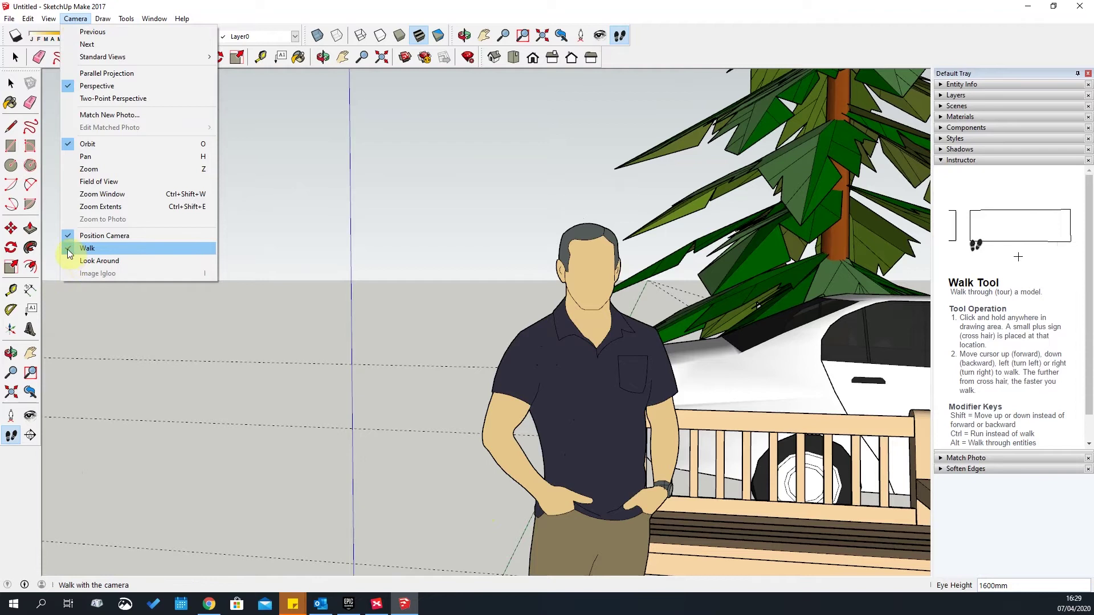
click(87, 248)
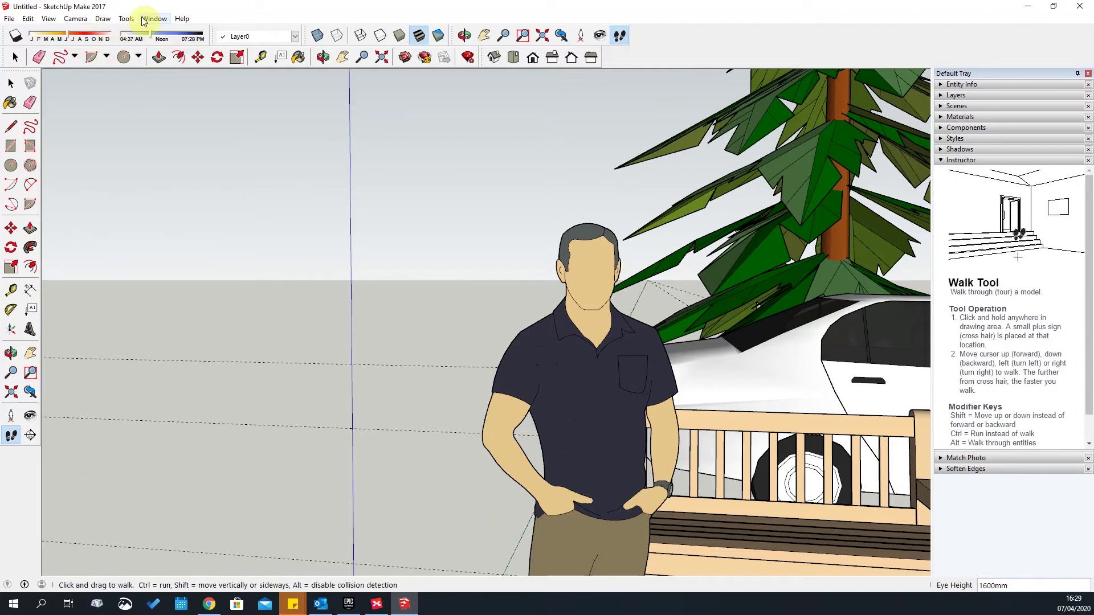
Try to reposition the camera from the walk view and return to an angled view of the person and bench
click(75, 18)
click(86, 236)
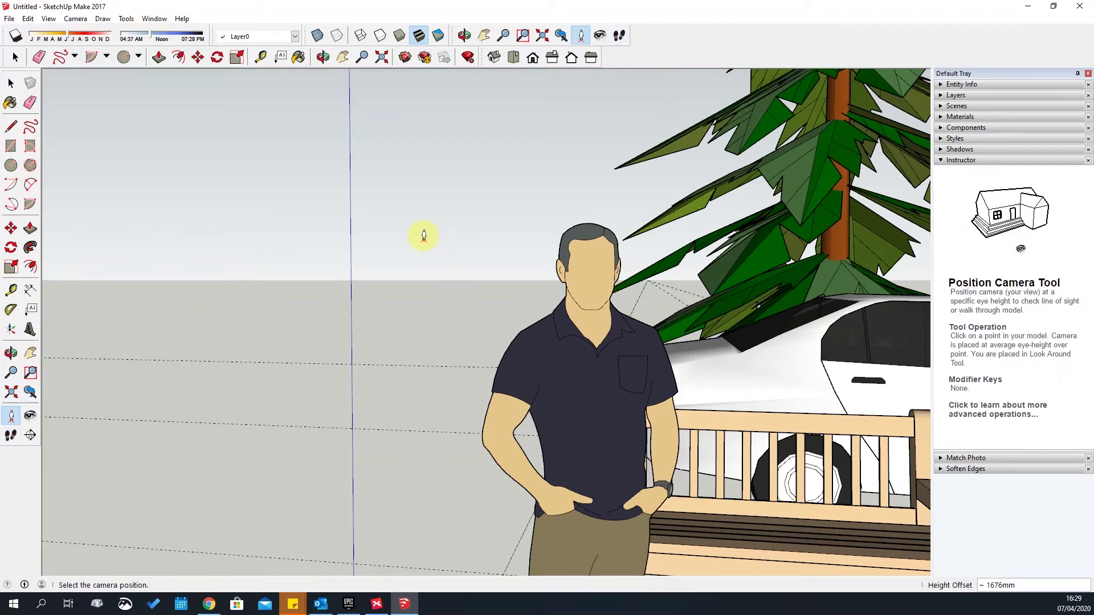
click(439, 244)
middle_drag(439, 244, 446, 306)
key(ctrl+z)
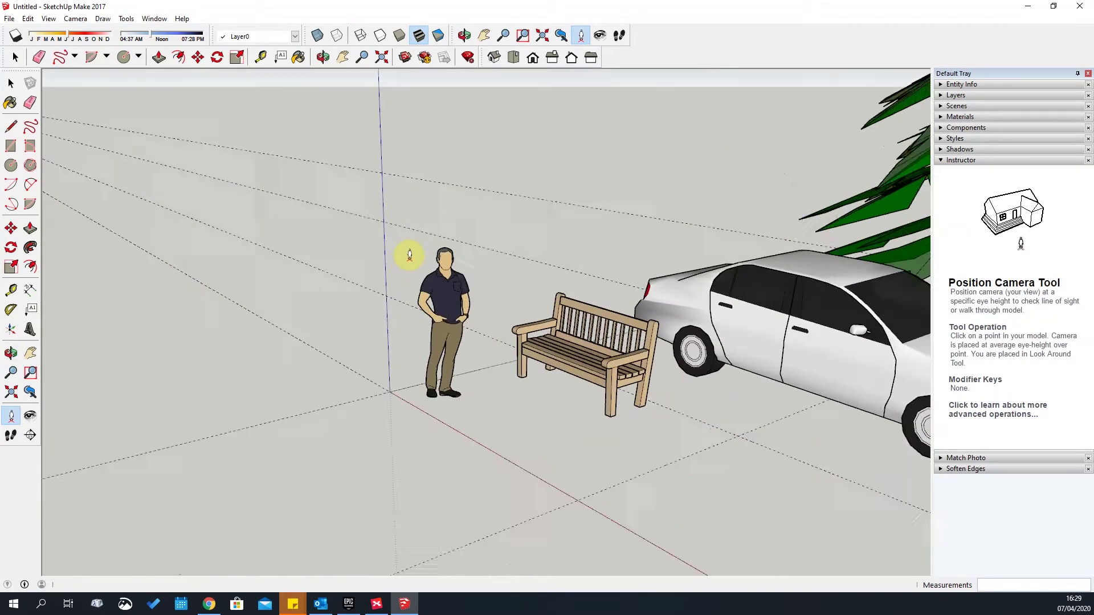
Orbit to a higher angled view of the person, bench and car
click(75, 19)
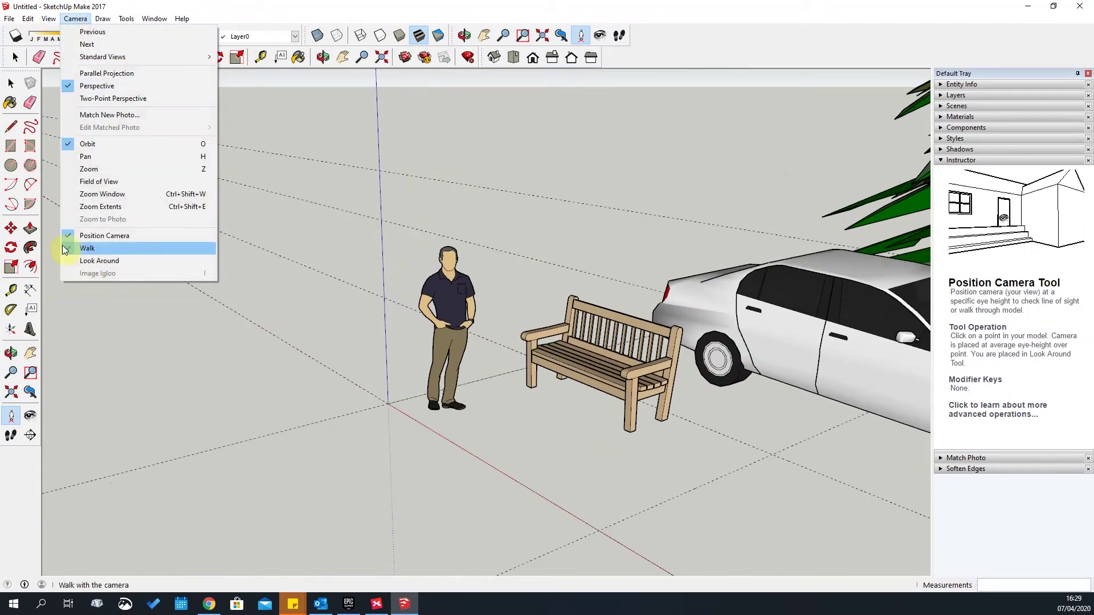
click(586, 39)
click(586, 39)
click(485, 38)
middle_drag(587, 367, 615, 490)
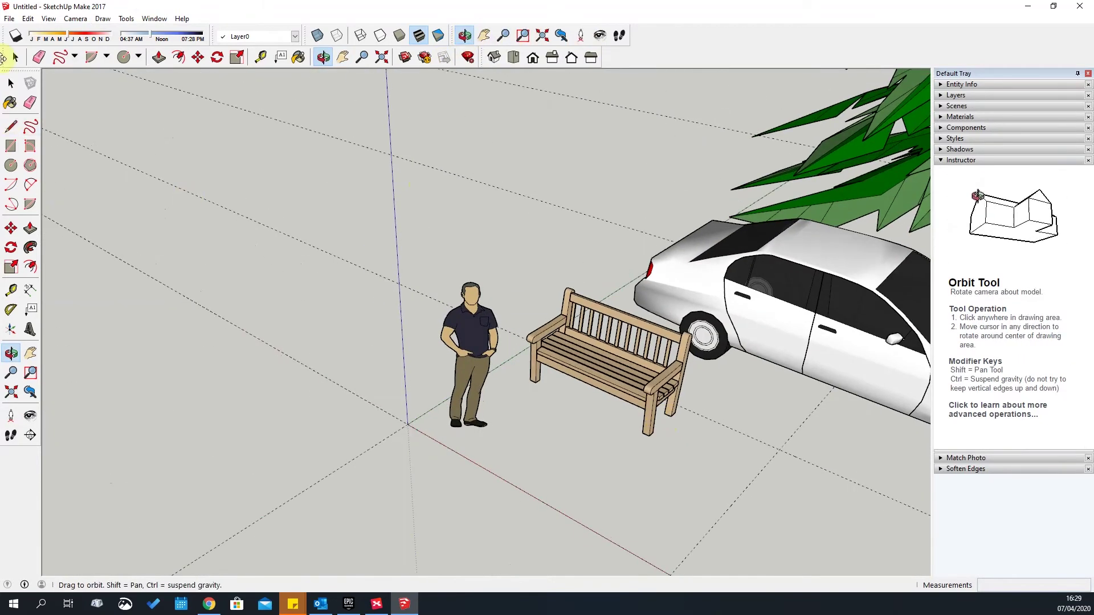
click(72, 19)
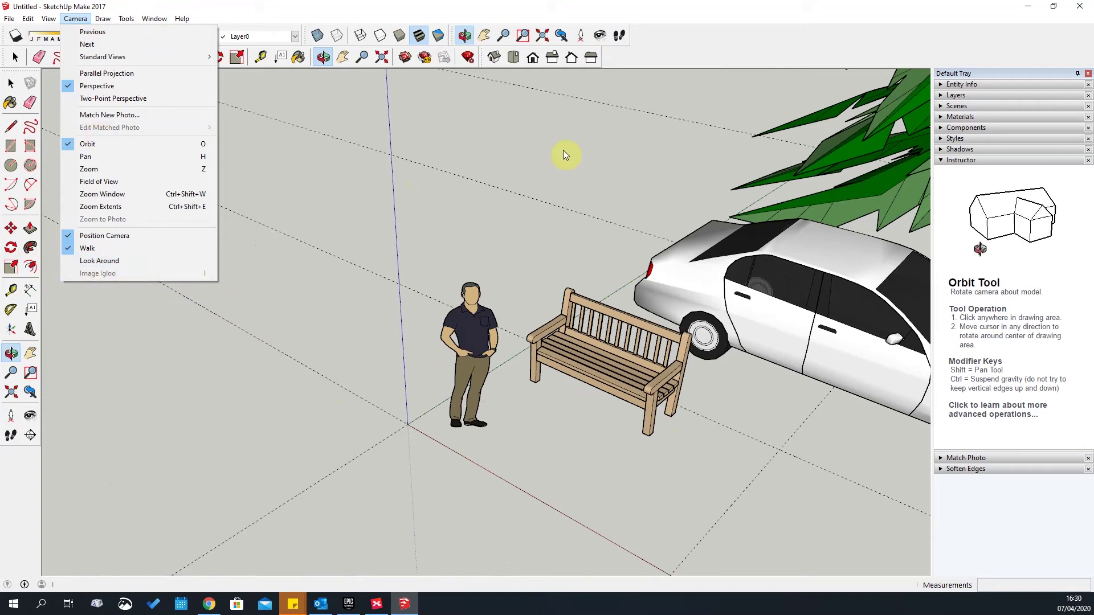
click(73, 18)
click(103, 19)
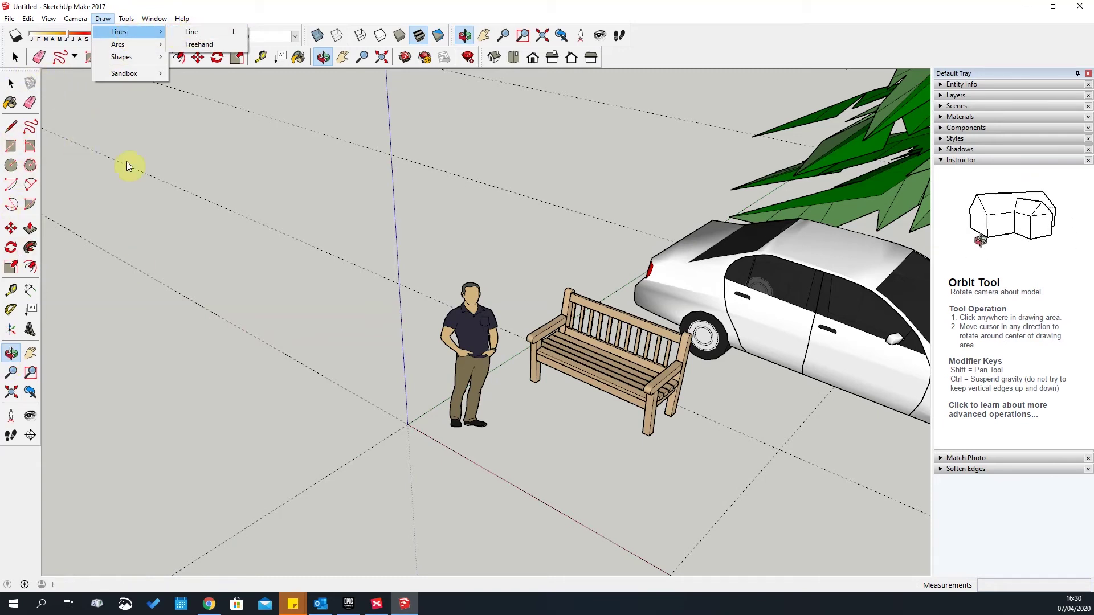
mouse_move(122, 32)
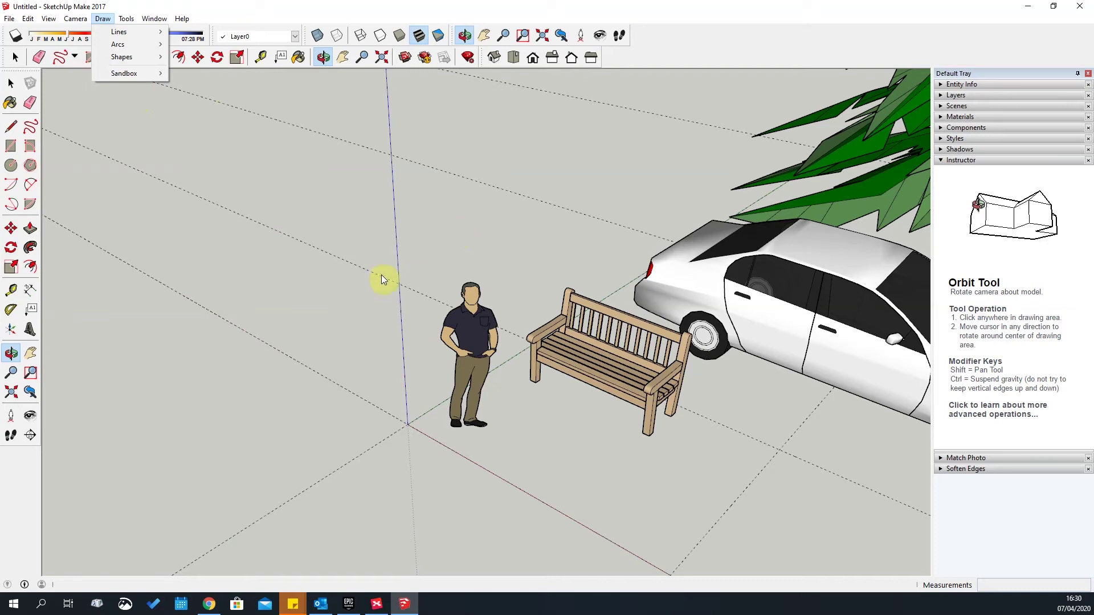
click(344, 271)
Create a rectangular sandbox grid from scratch on the open ground beyond the car, with its first side starting on the red axis
mouse_move(344, 271)
mouse_down()
mouse_move(454, 351)
mouse_move(298, 251)
mouse_move(428, 350)
mouse_move(195, 208)
mouse_move(359, 264)
mouse_move(537, 290)
mouse_up()
click(100, 19)
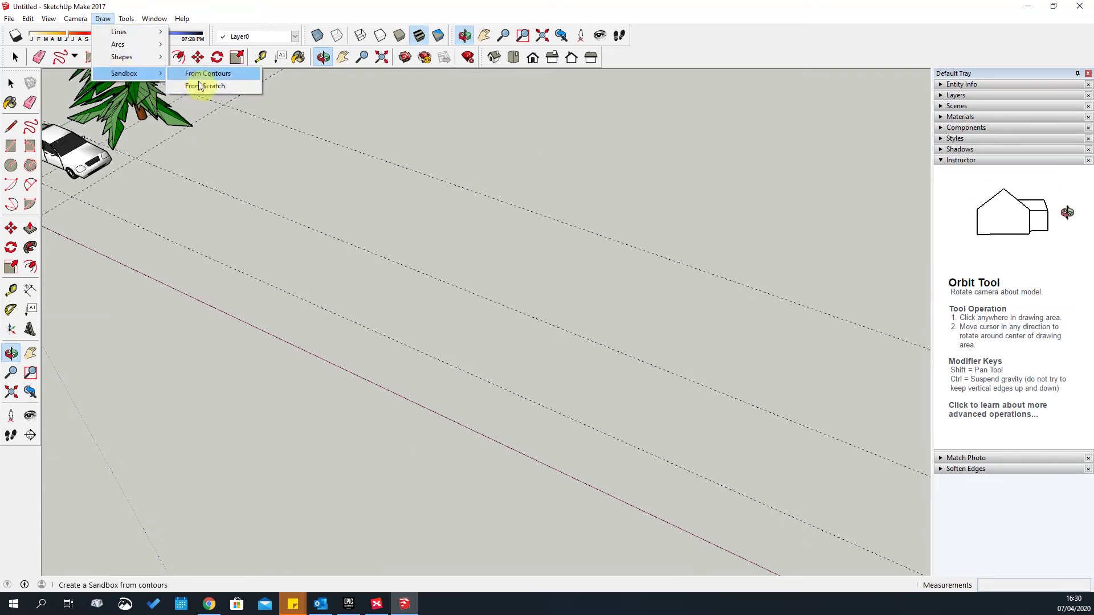
click(200, 86)
click(174, 284)
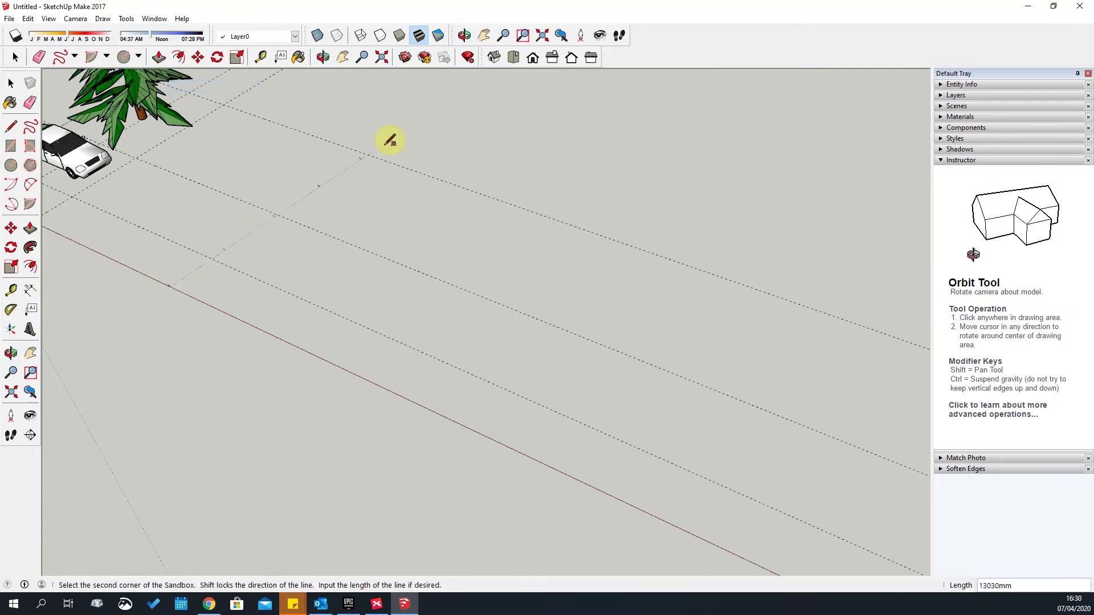
scroll(345, 227, down, 4)
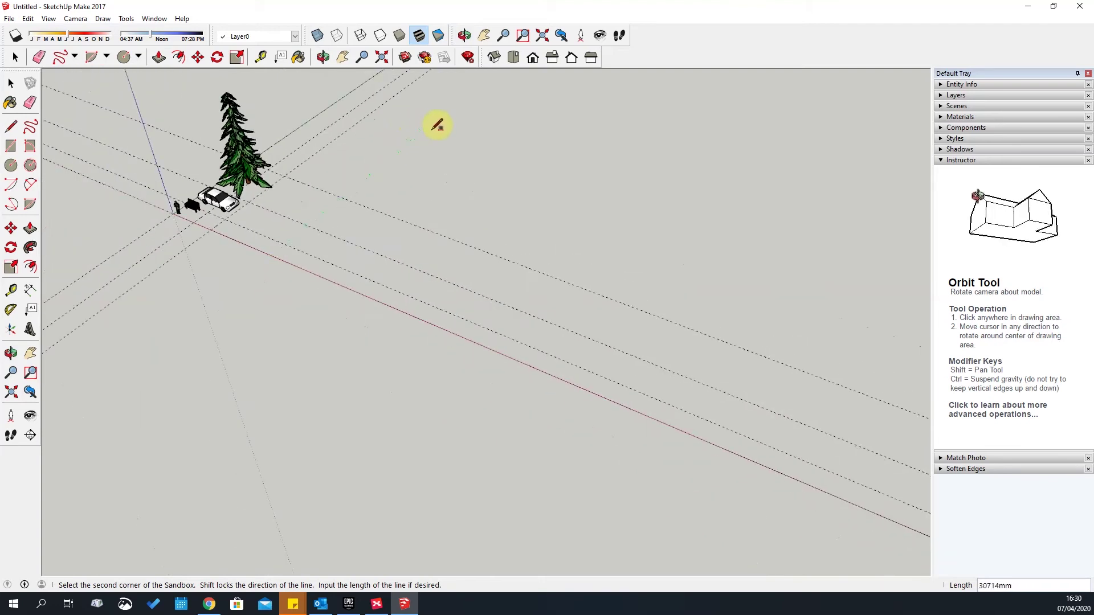
click(455, 110)
click(736, 189)
middle_drag(664, 330, 505, 220)
scroll(505, 219, up, 3)
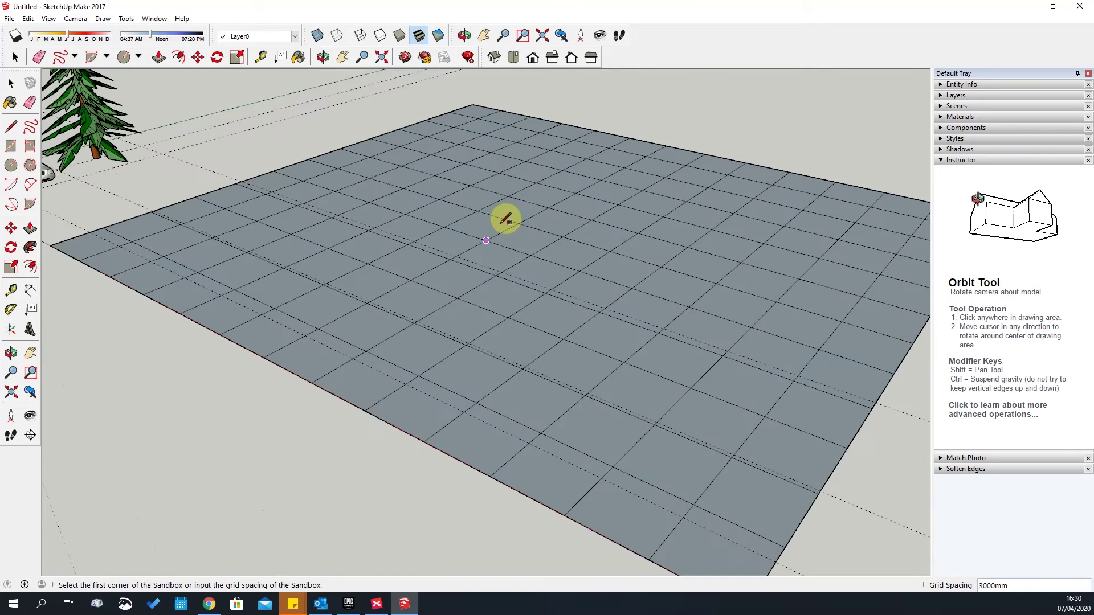
Open the sandbox grid group for editing and select a face in its mesh
key(space)
click(501, 312)
double_click(498, 302)
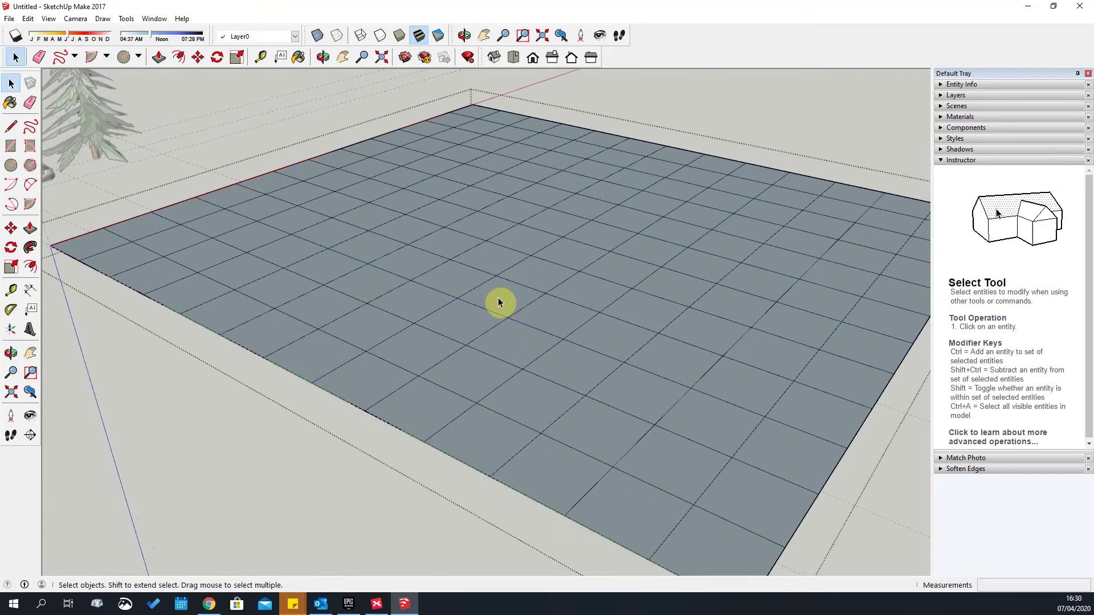
scroll(487, 301, down, 3)
middle_drag(532, 330, 504, 279)
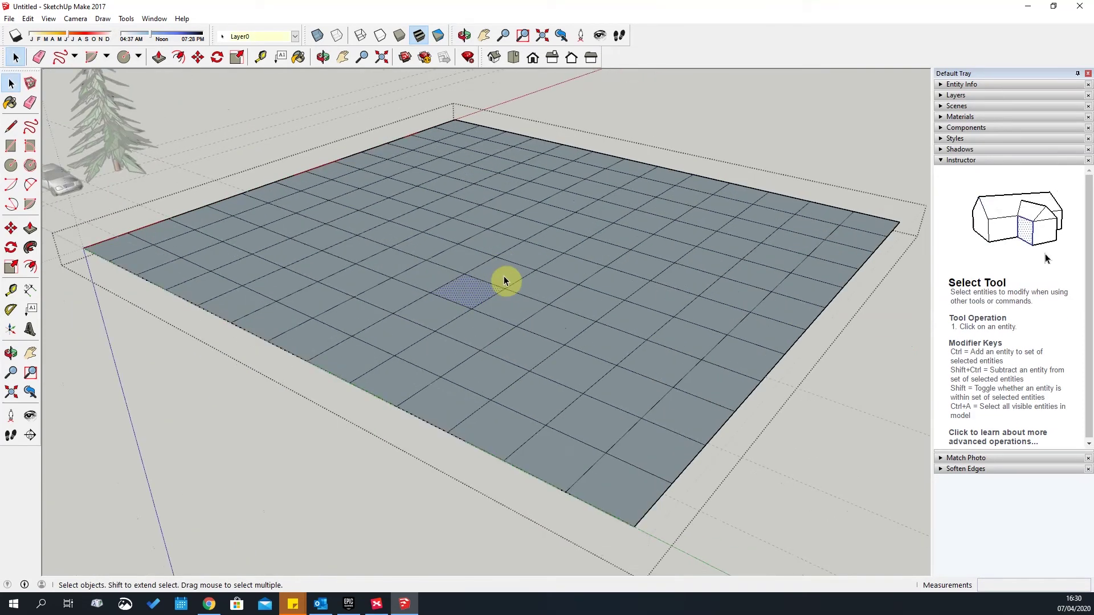
scroll(580, 222, up, 3)
double_click(579, 218)
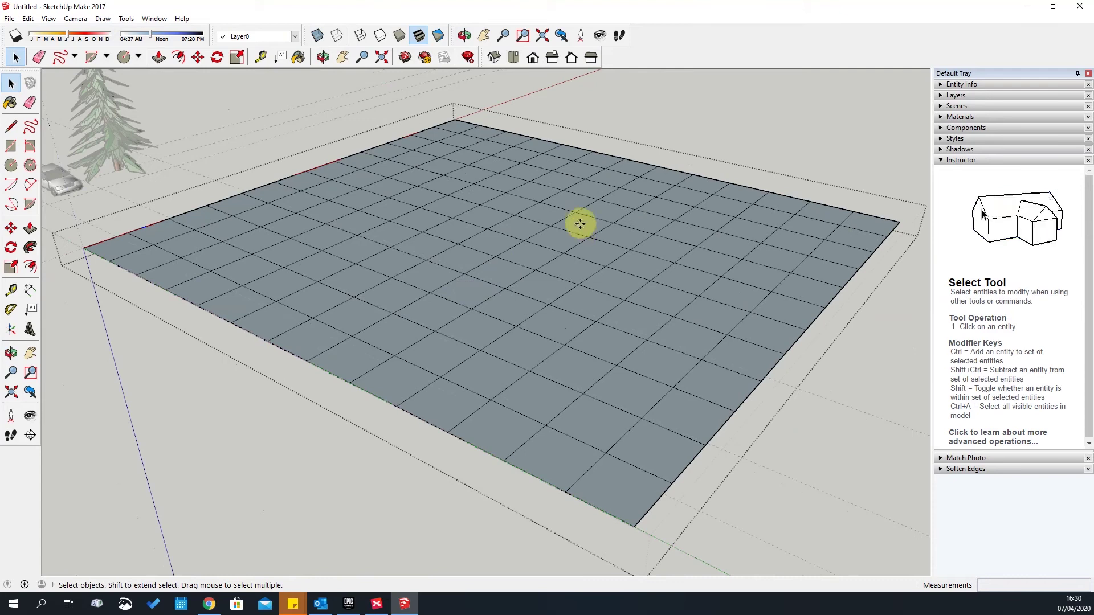
Move one grid intersection near the middle of the sandbox vertically upward to form a peak
key(m)
scroll(535, 268, up, 3)
click(532, 268)
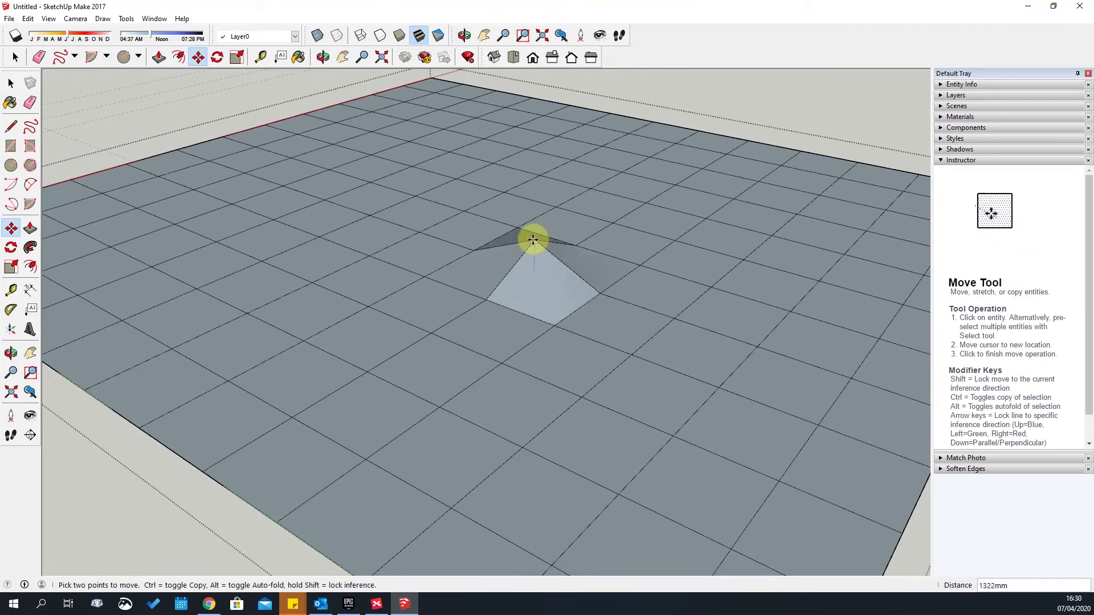
scroll(527, 219, up, 1)
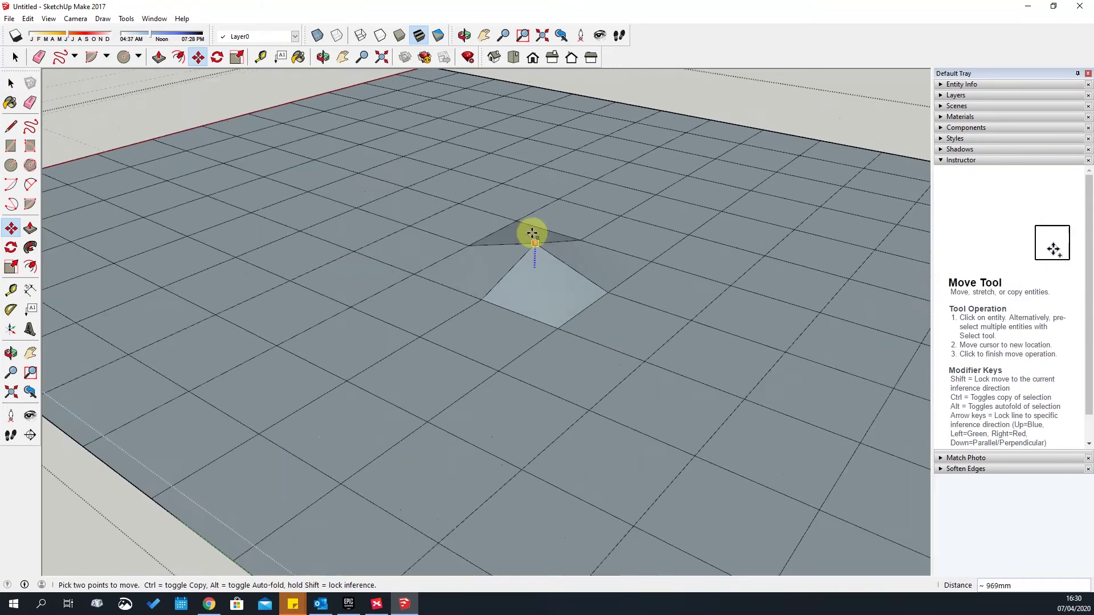
click(532, 229)
Raise two grid intersections next to the peak to widen the mound
click(608, 291)
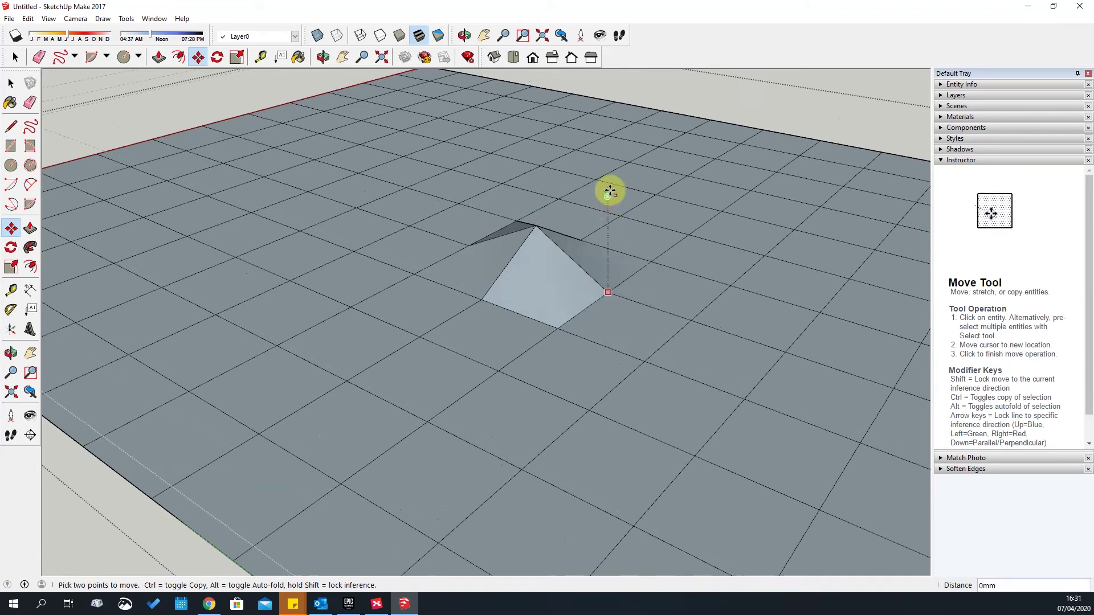
click(616, 220)
middle_drag(720, 259, 670, 340)
click(666, 343)
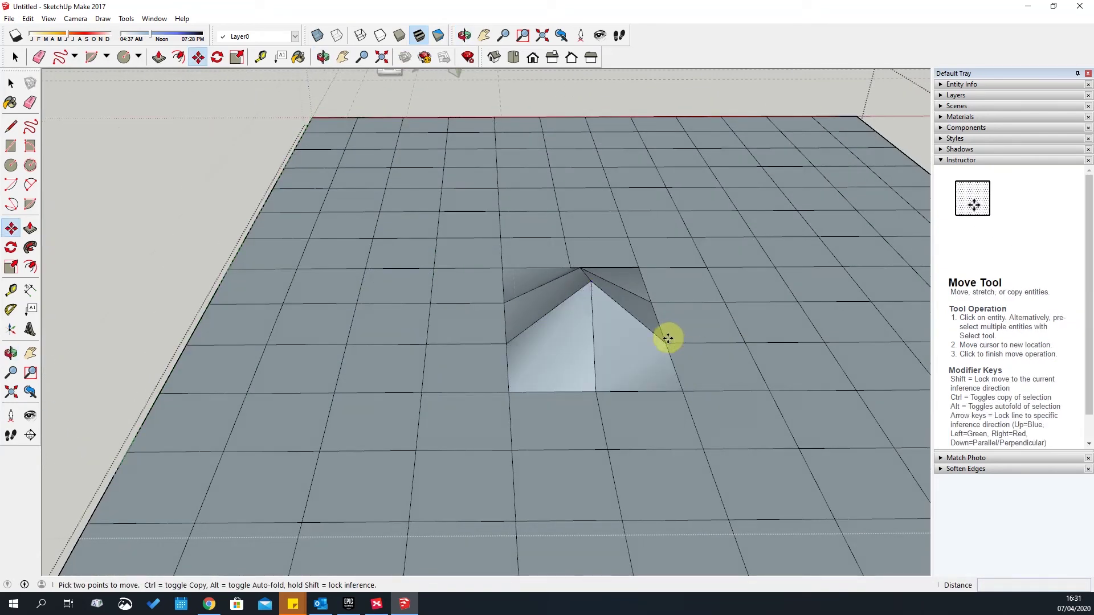
click(676, 246)
Raise further grid points beside the mound to extend it into an irregular hill
middle_drag(749, 300, 259, 393)
scroll(151, 325, up, 2)
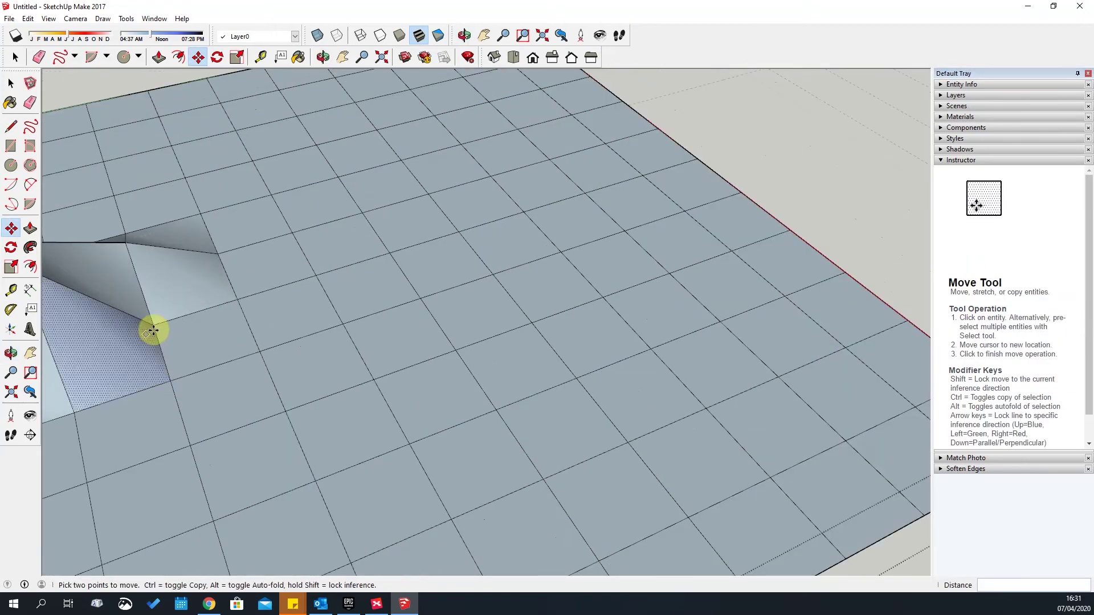
click(154, 324)
scroll(153, 325, down, 2)
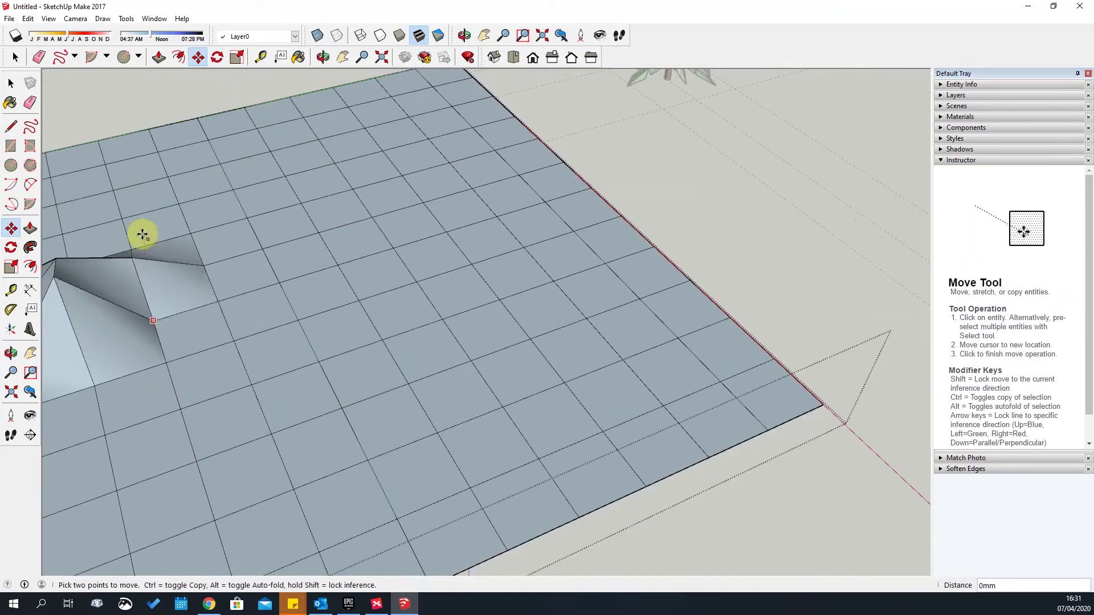
click(176, 289)
middle_drag(190, 166, 551, 281)
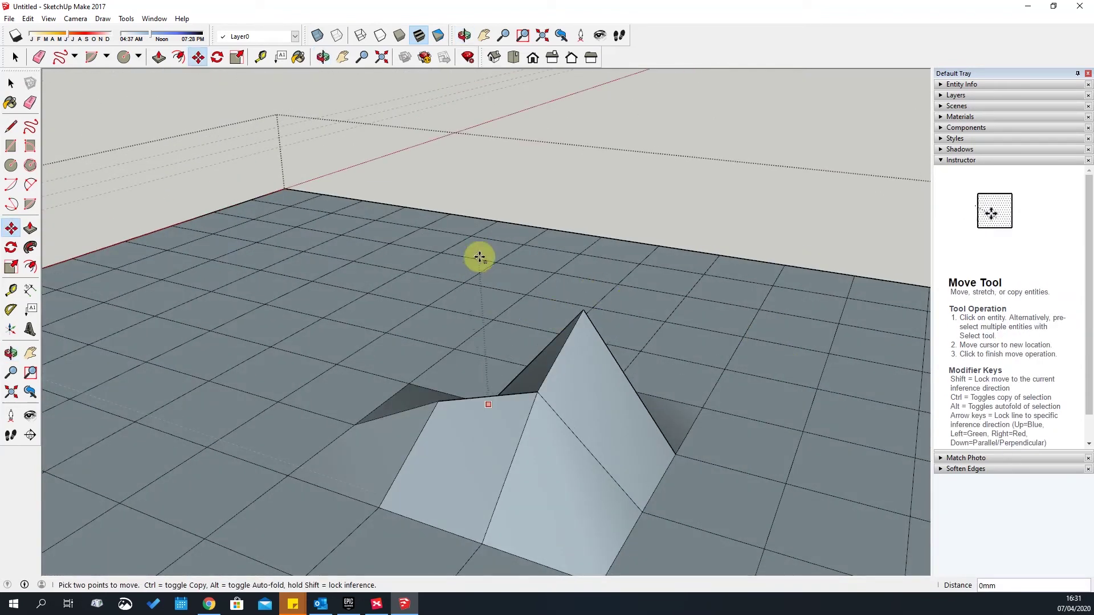
click(488, 285)
middle_drag(488, 286, 484, 368)
Leave the sandbox group and delete the whole grid terrain
scroll(547, 381, down, 5)
middle_drag(630, 398, 350, 275)
key(space)
click(425, 340)
click(290, 289)
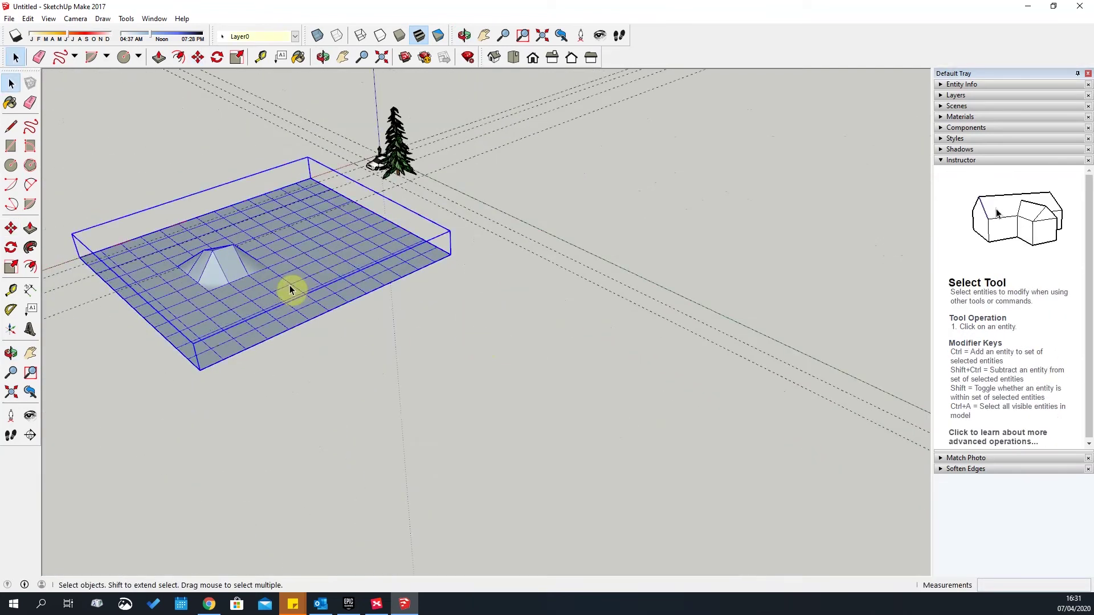
key(Delete)
middle_drag(279, 257, 268, 258)
Draw two nested freehand curves around the tree, running from the red axis to the green axis
scroll(532, 371, up, 3)
middle_drag(532, 371, 444, 203)
middle_drag(447, 268, 251, 335)
scroll(465, 295, up, 2)
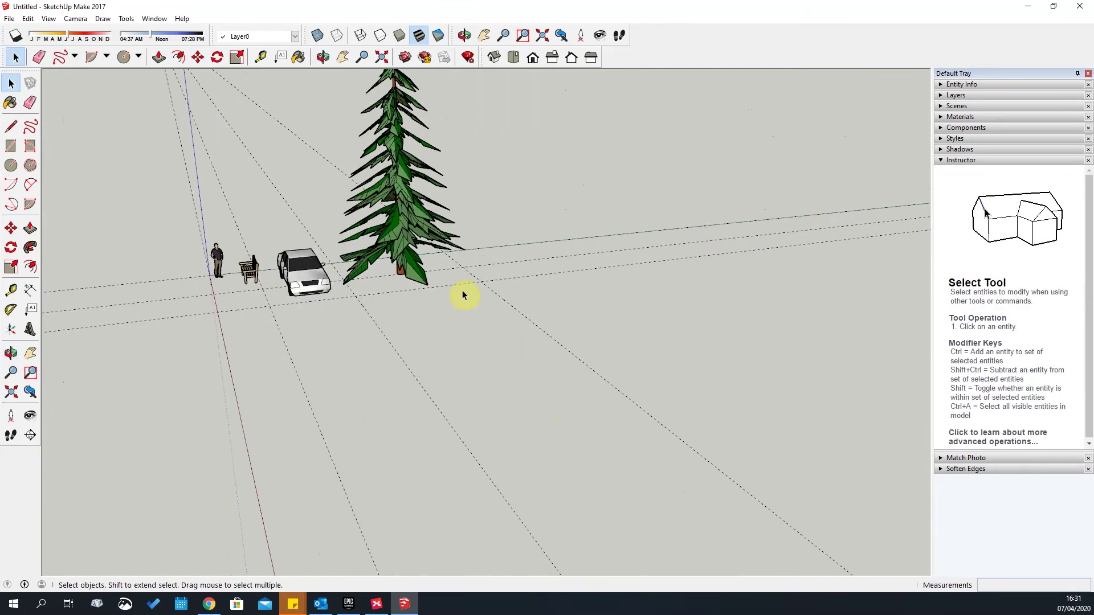
middle_drag(567, 303, 319, 324)
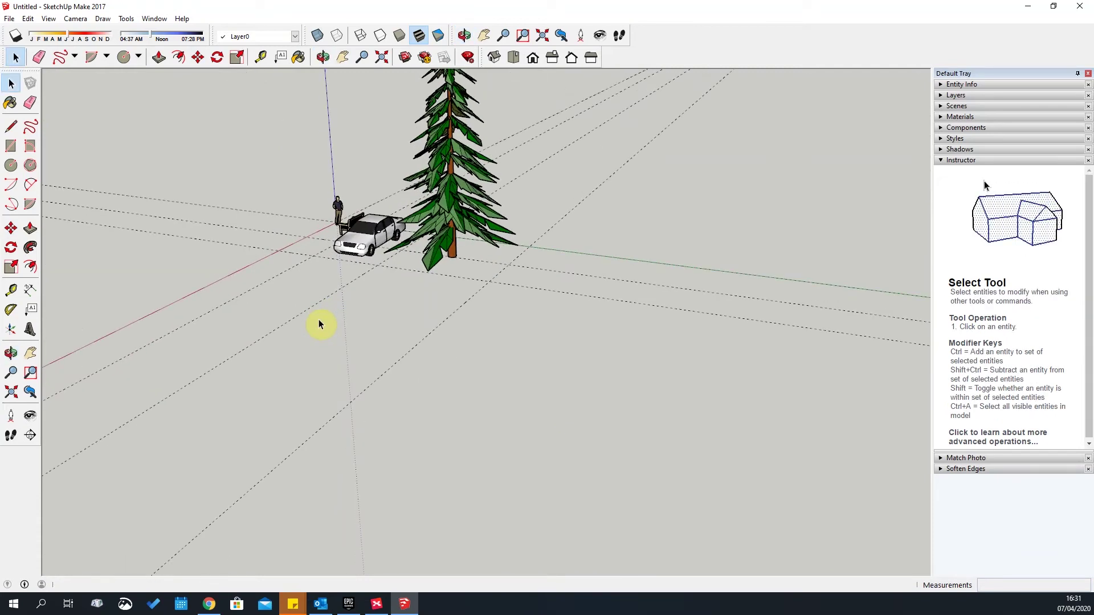
mouse_move(319, 324)
middle_down()
mouse_move(274, 273)
mouse_move(425, 361)
mouse_move(334, 330)
middle_up()
click(30, 127)
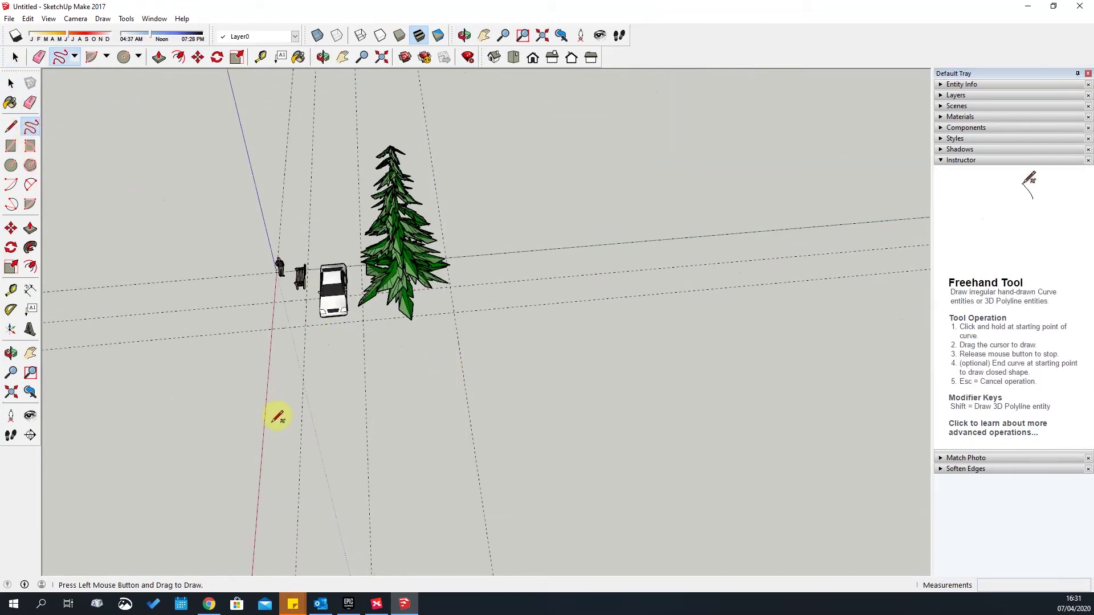
drag(567, 239, 566, 242)
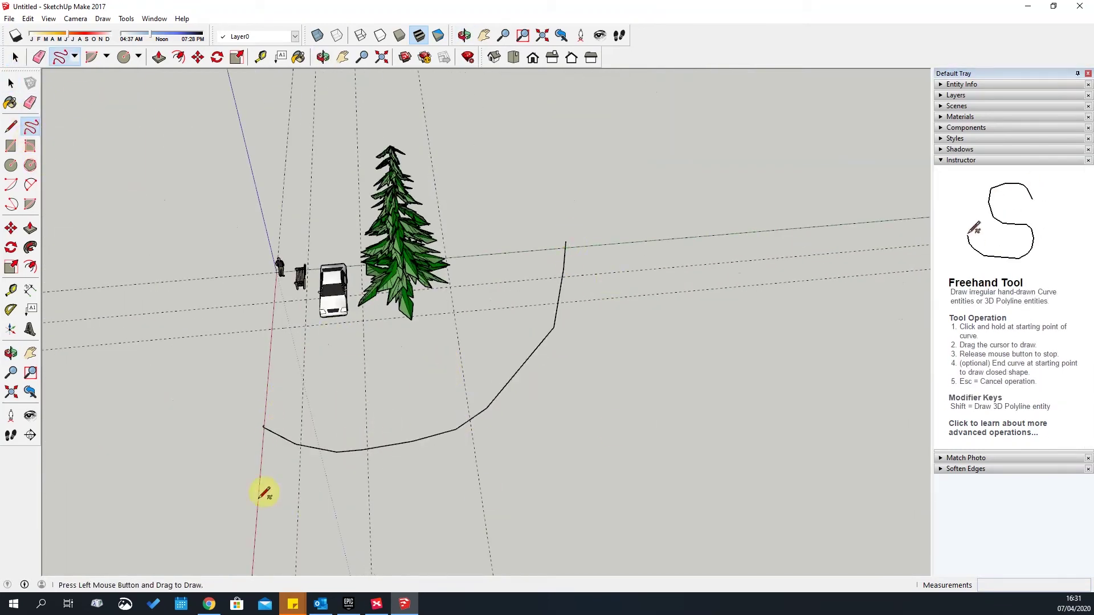
drag(626, 265, 623, 234)
Draw two larger freehand curves outside the first pair, spaced outward as further contour lines
scroll(279, 533, down, 3)
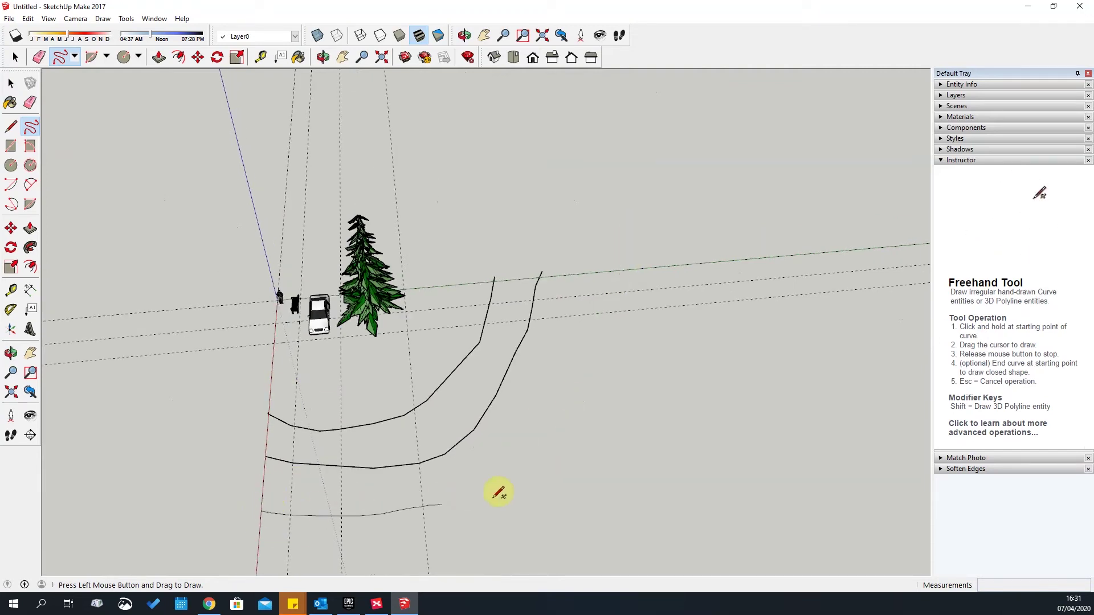
drag(614, 337, 621, 261)
scroll(274, 535, down, 2)
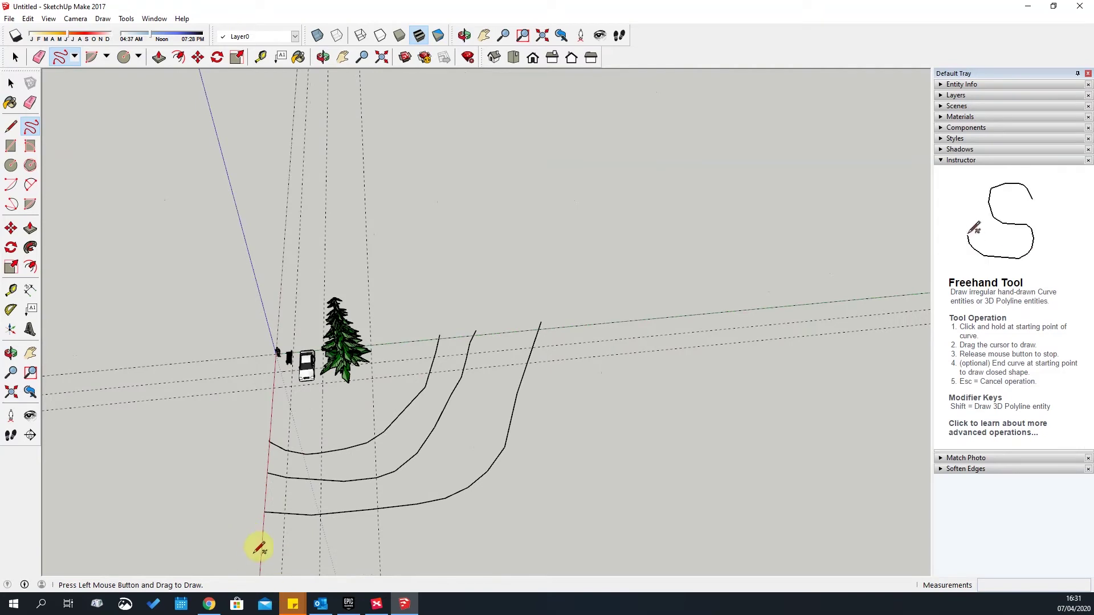
drag(546, 430, 563, 411)
Move the innermost contour curve vertically upward to make it the highest contour
mouse_move(563, 412)
middle_down()
mouse_move(805, 244)
mouse_move(496, 430)
mouse_move(439, 419)
middle_up()
key(space)
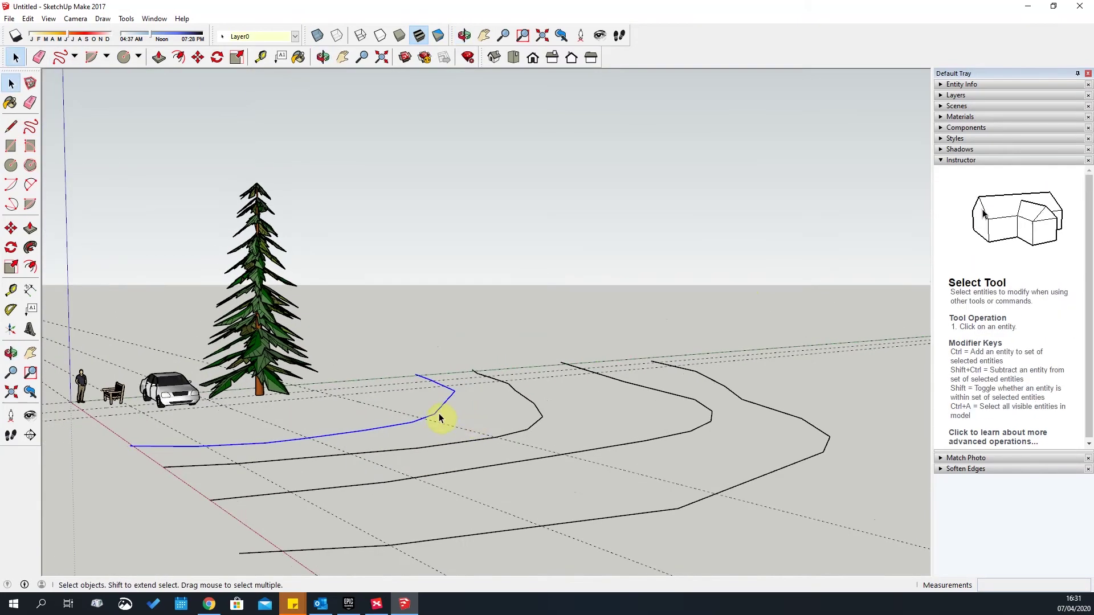
key(m)
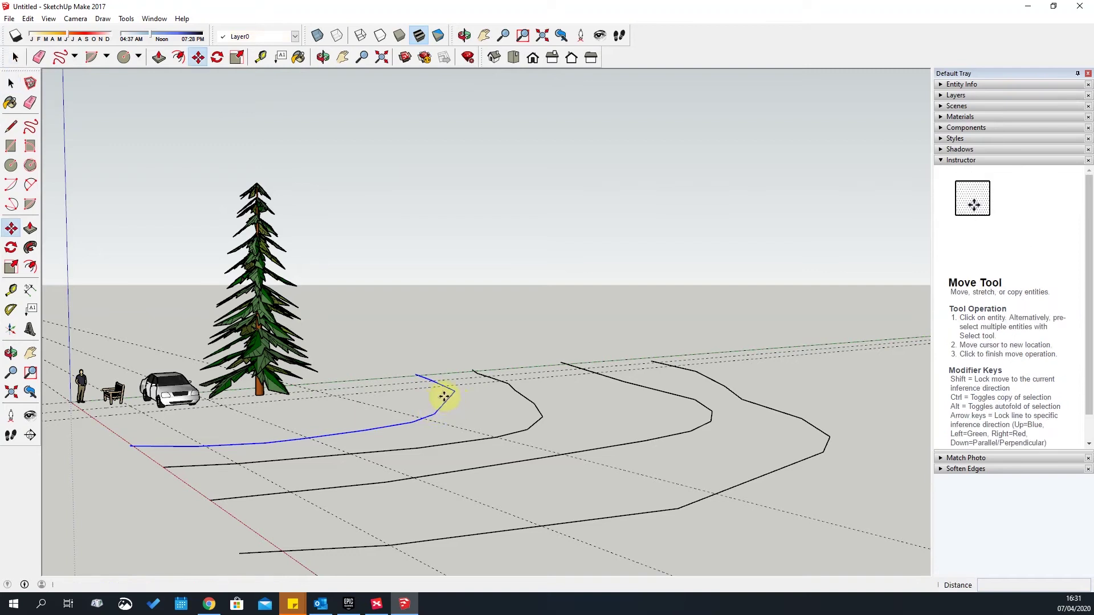
click(444, 403)
click(452, 349)
middle_drag(451, 351, 521, 383)
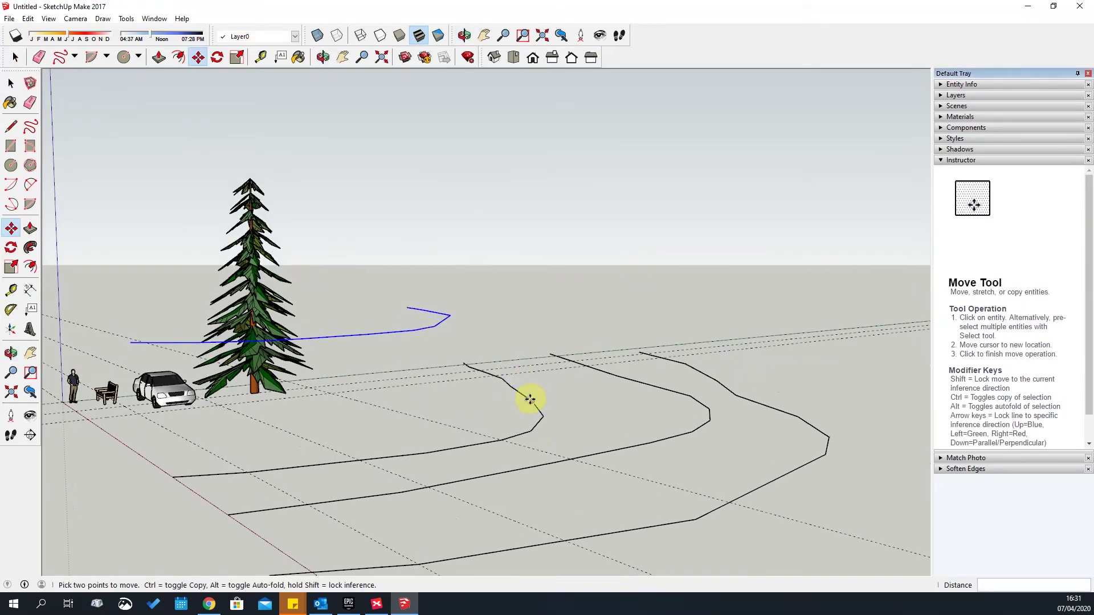
Raise the second contour curve vertically to a height just below the innermost one
key(space)
click(541, 418)
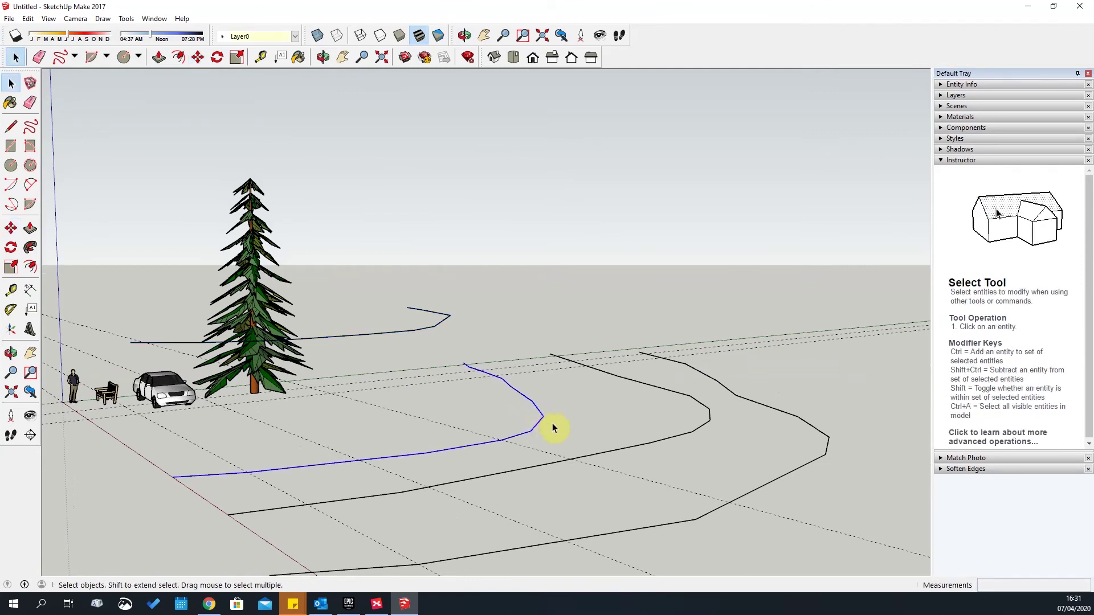
key(m)
click(553, 422)
middle_drag(560, 365, 537, 359)
middle_drag(607, 389, 652, 447)
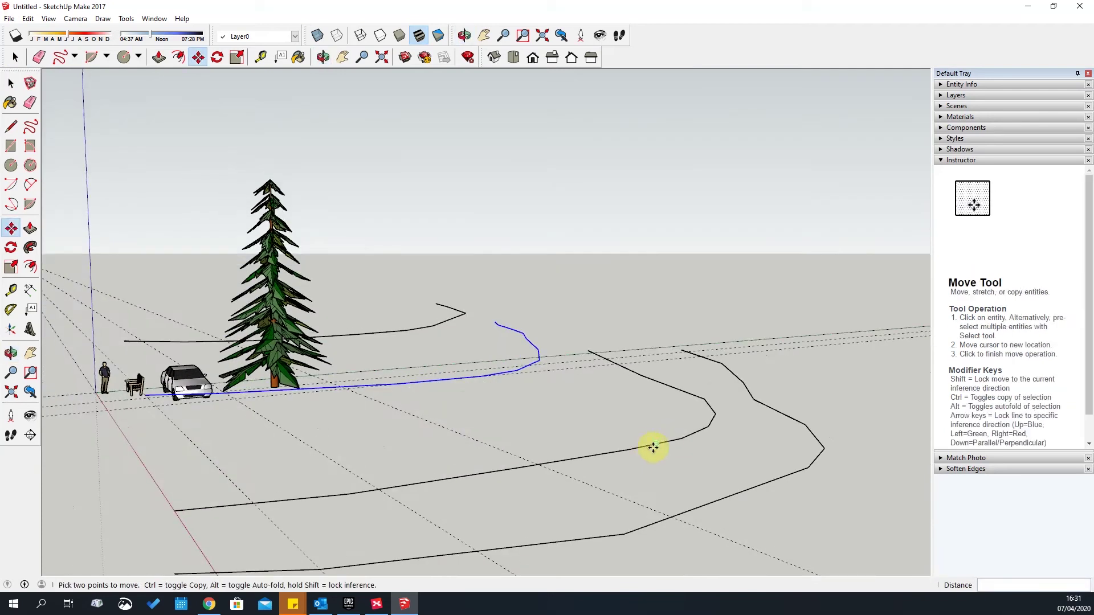
Raise the third contour curve vertically by about 1.6 m, keeping it below the second one
key(space)
click(663, 443)
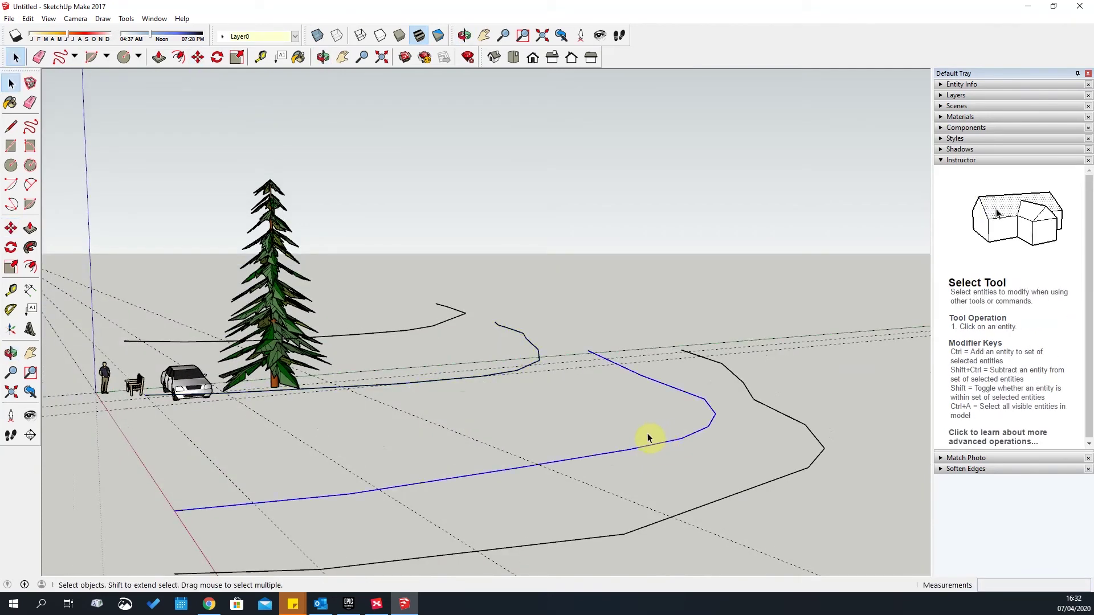
key(m)
click(648, 436)
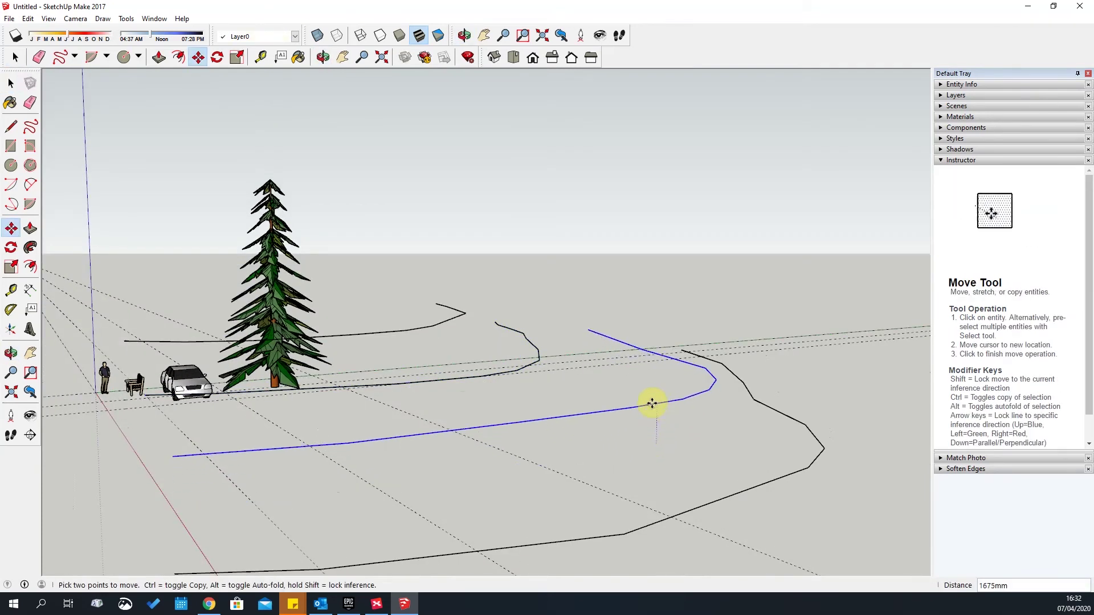
middle_drag(651, 395, 652, 371)
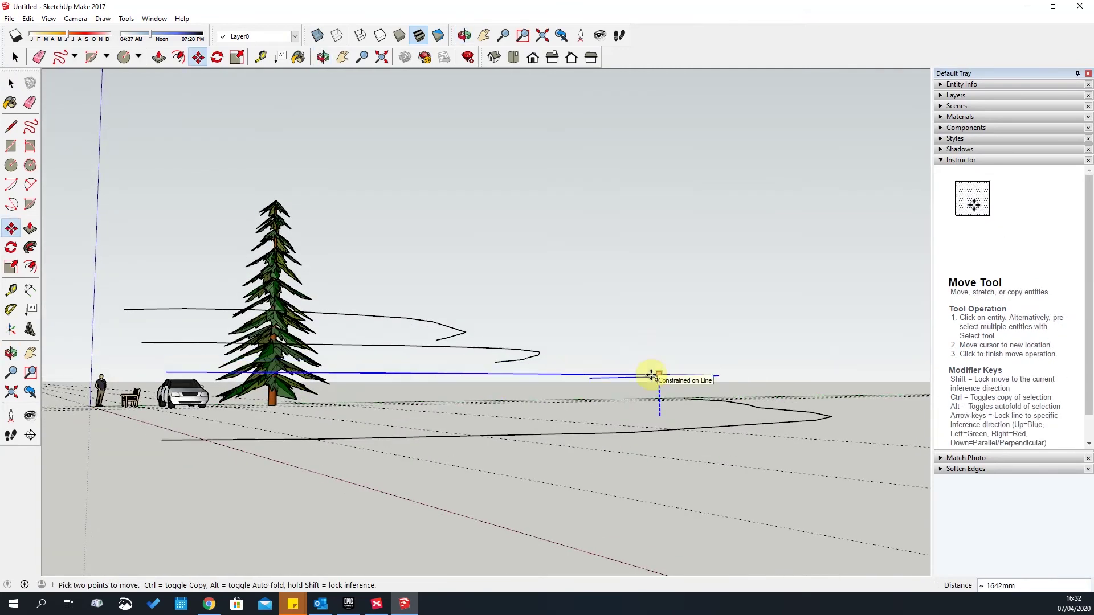
middle_drag(721, 359, 682, 463)
Select all four contour curves and generate a sandbox terrain from the contours
key(space)
middle_drag(547, 410, 772, 504)
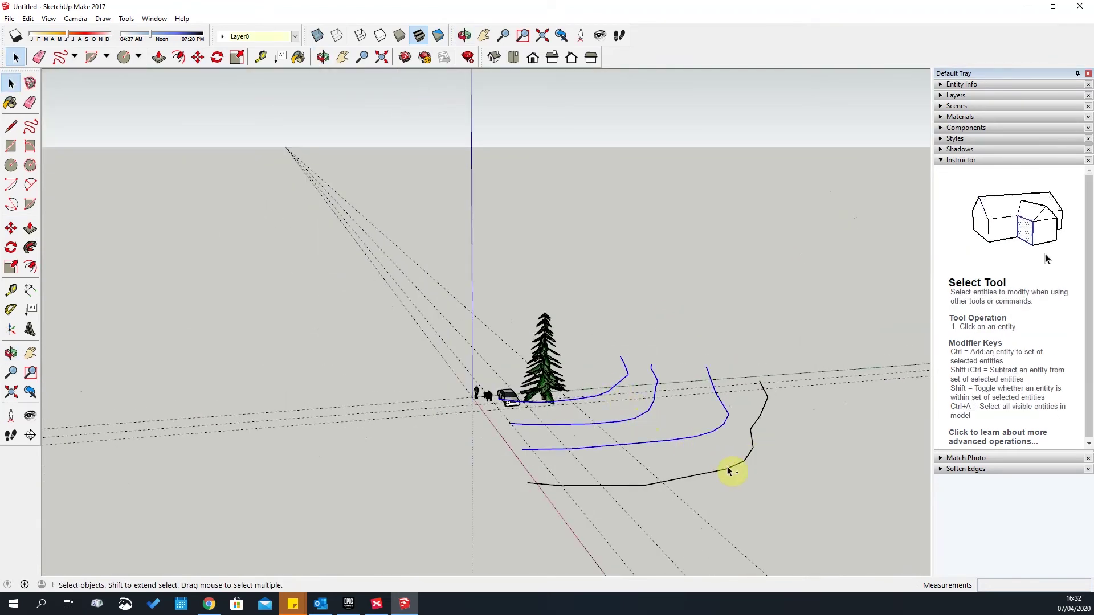
middle_drag(718, 454, 650, 433)
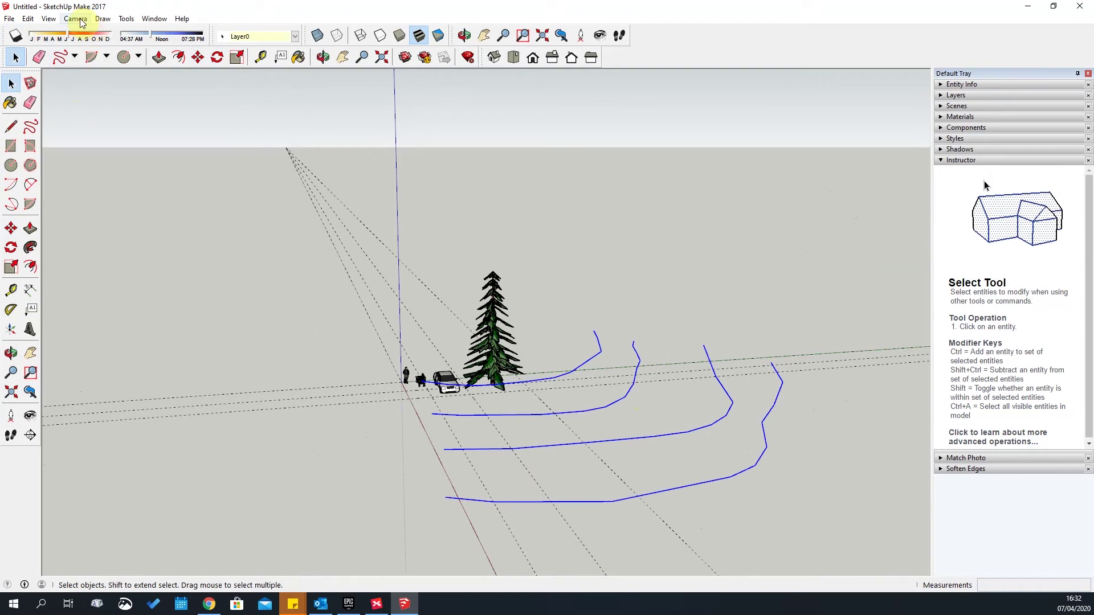
click(105, 21)
mouse_move(118, 78)
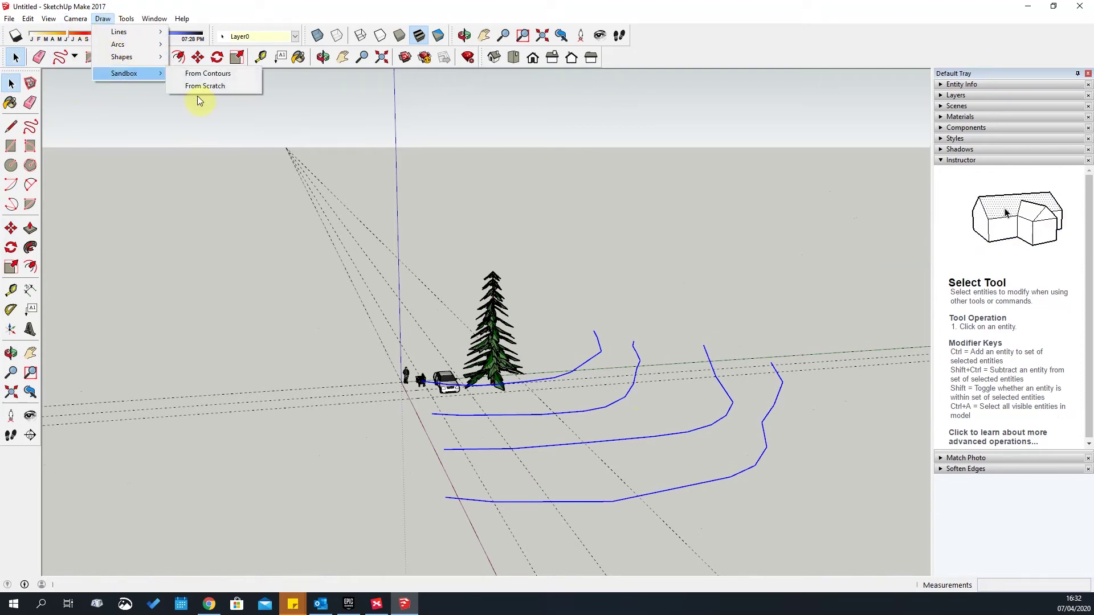
click(206, 74)
Select the innermost contour curve on the generated terrain
middle_drag(692, 470, 542, 333)
key(space)
click(472, 251)
scroll(457, 303, down, 2)
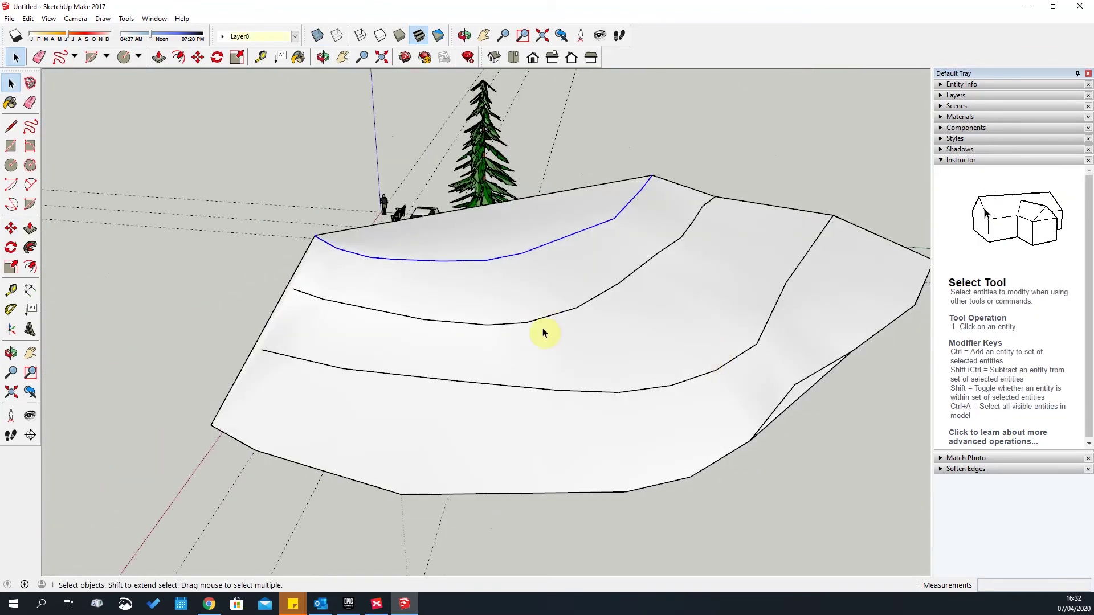
Delete the contour curves still lying across the surface of the generated terrain
click(538, 321)
key(Delete)
click(535, 393)
key(Delete)
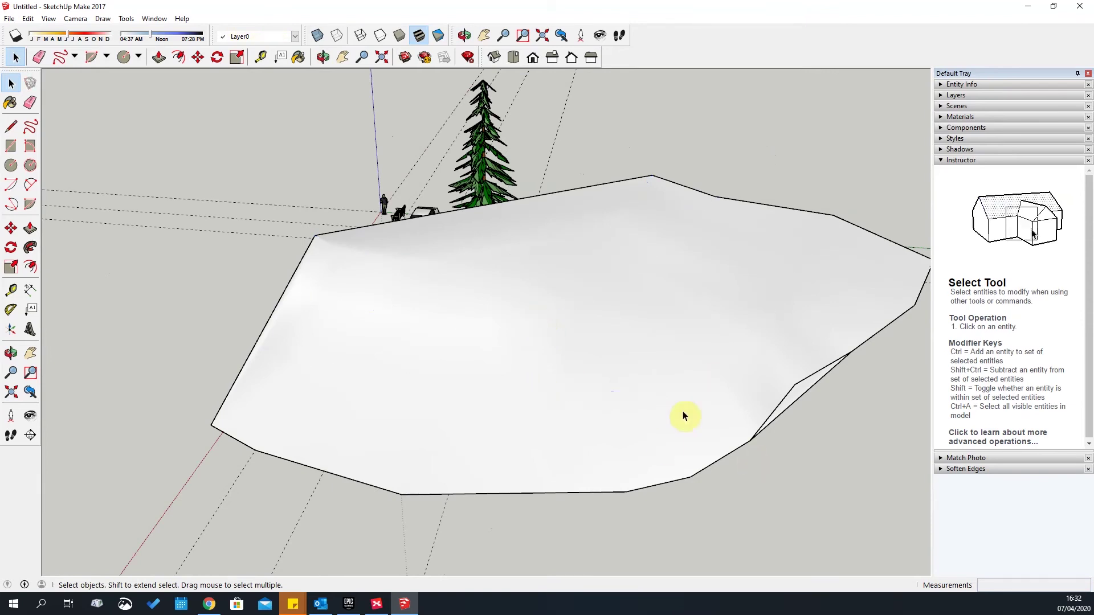
Select the sandbox terrain and delete it from the model
middle_drag(683, 415, 835, 358)
middle_drag(479, 397, 384, 347)
click(637, 268)
scroll(384, 347, down, 2)
middle_drag(754, 250, 359, 261)
click(420, 285)
key(Delete)
middle_drag(420, 285, 655, 327)
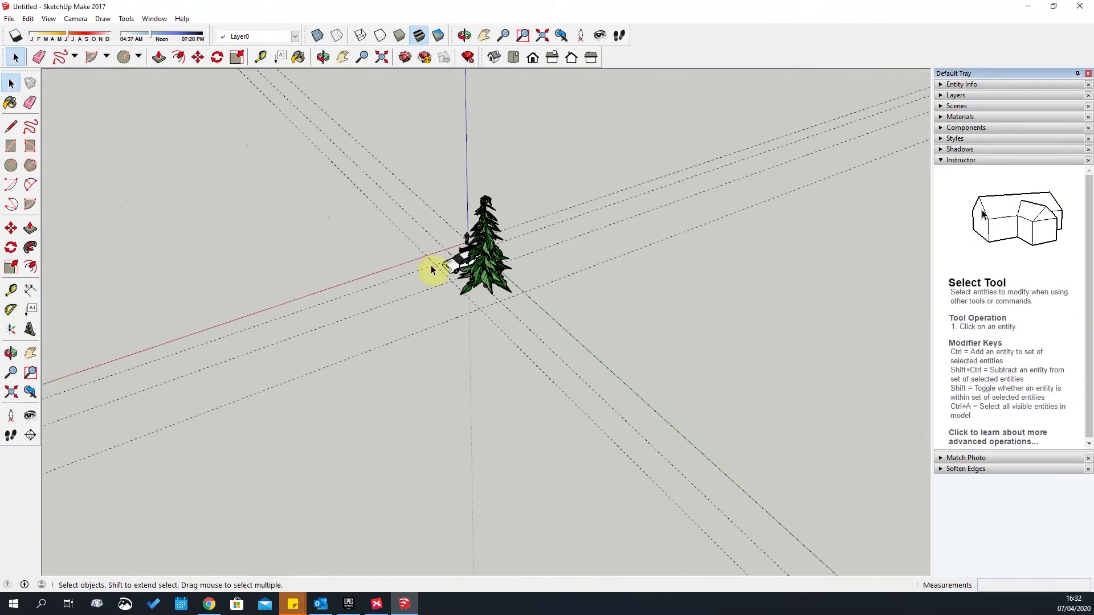
Review the available tool commands, including the Flatten Faces option of Unwrap and Flatten
click(75, 19)
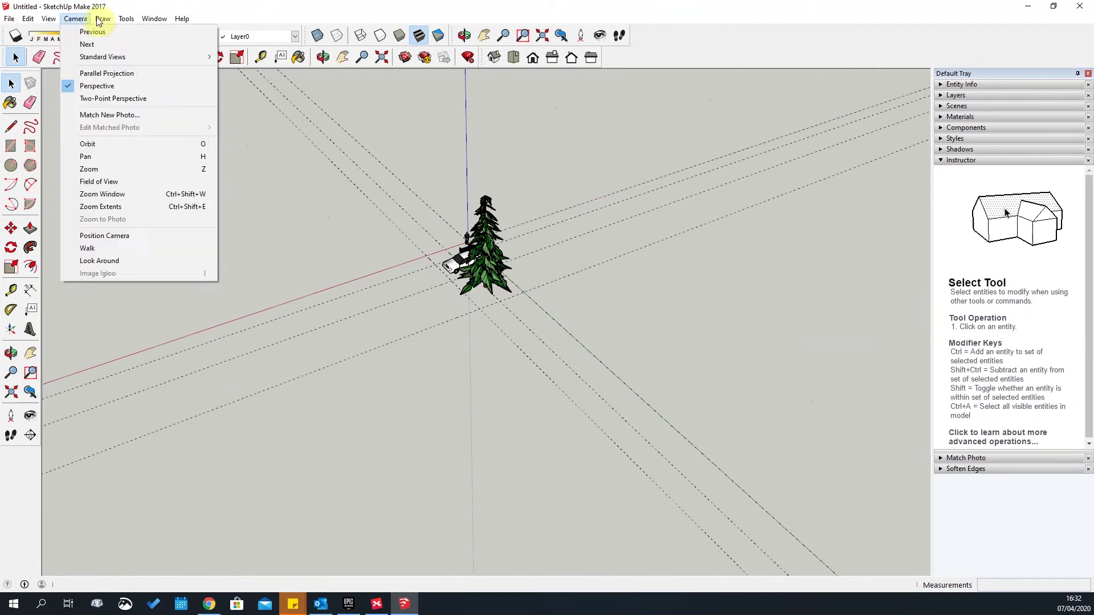
mouse_move(103, 18)
click(126, 22)
click(125, 22)
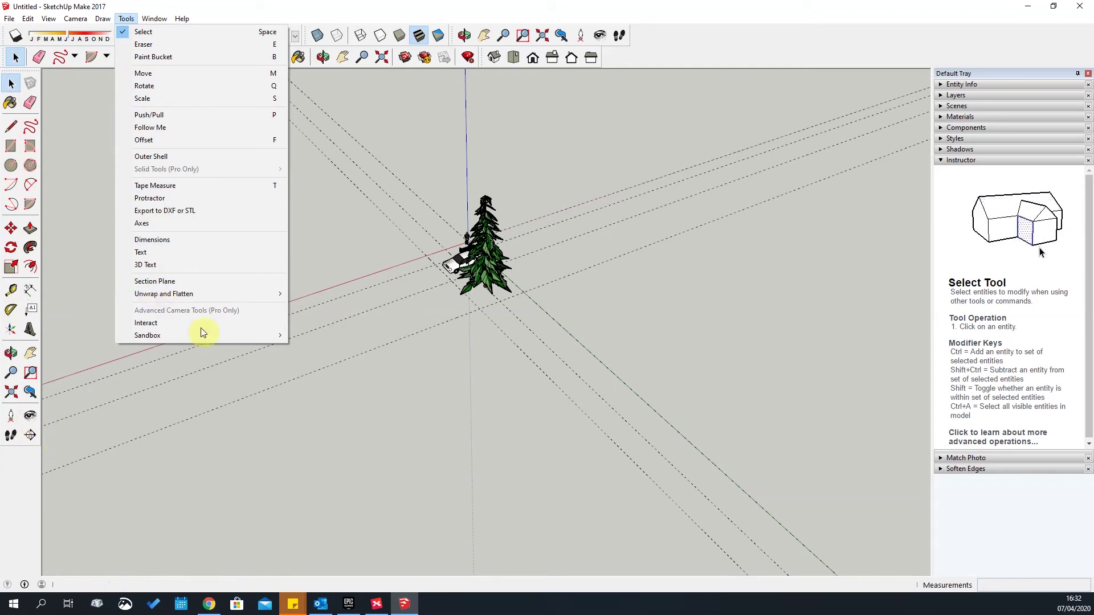
mouse_move(200, 301)
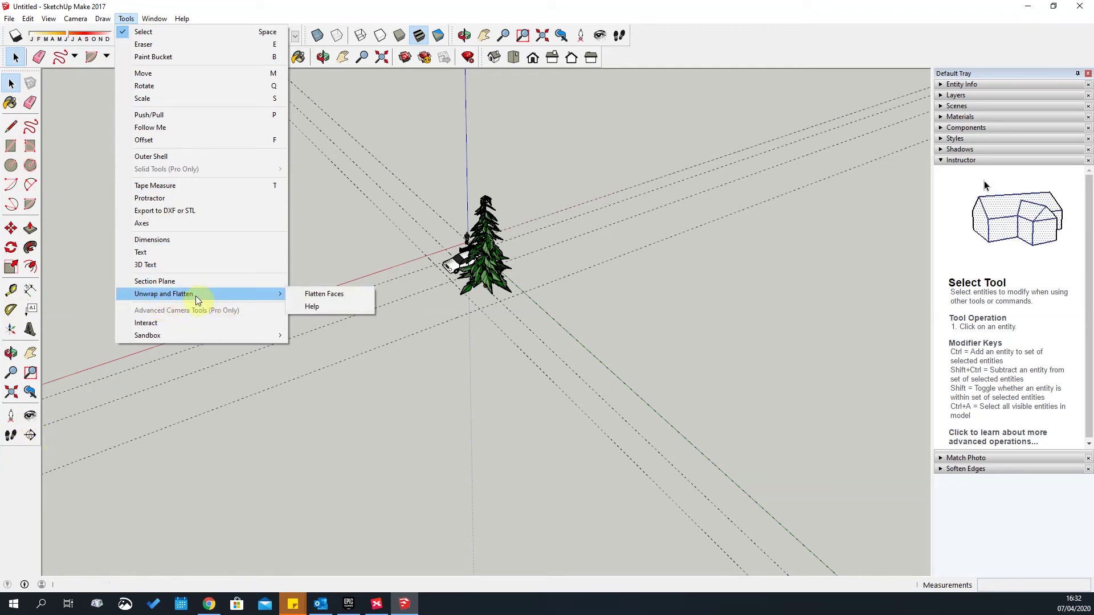
click(309, 295)
click(618, 326)
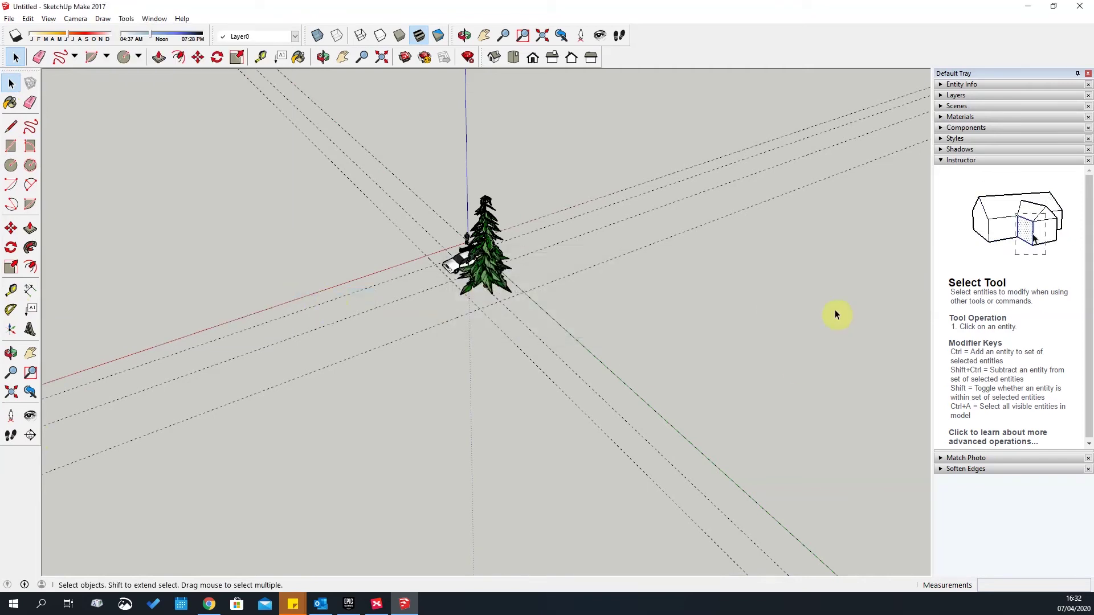
click(126, 19)
mouse_move(196, 294)
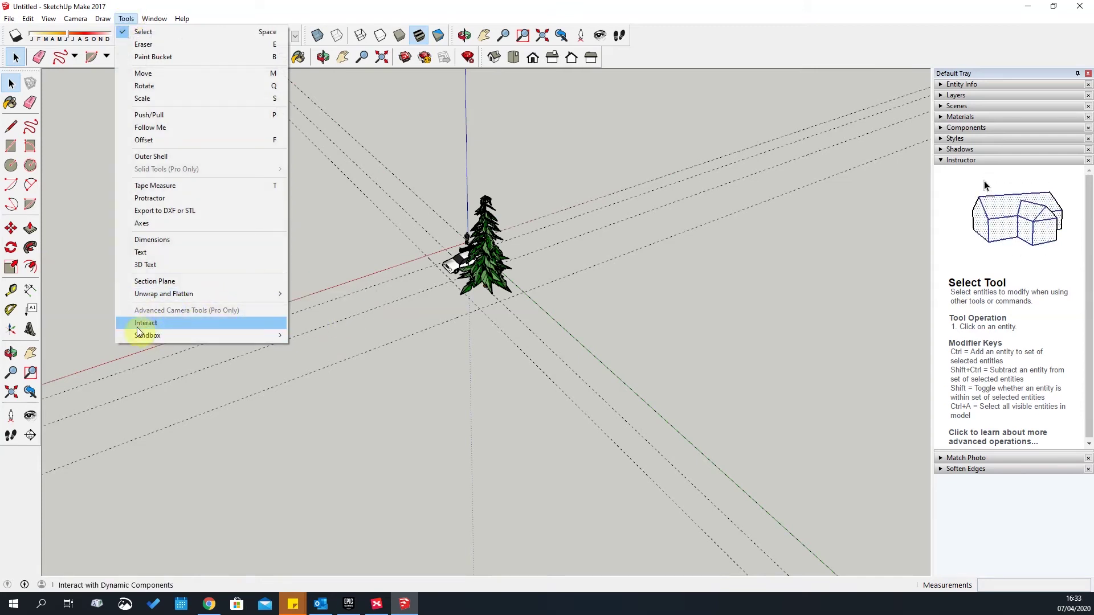
mouse_move(154, 336)
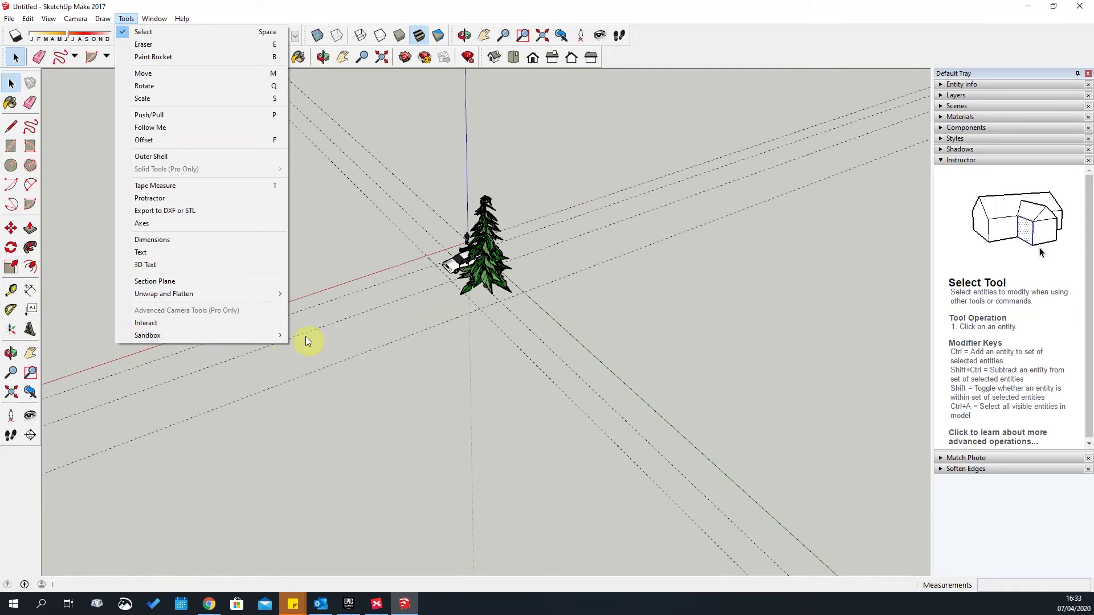
Open the front side door of the white car with the Interact tool
click(146, 322)
scroll(447, 323, up, 2)
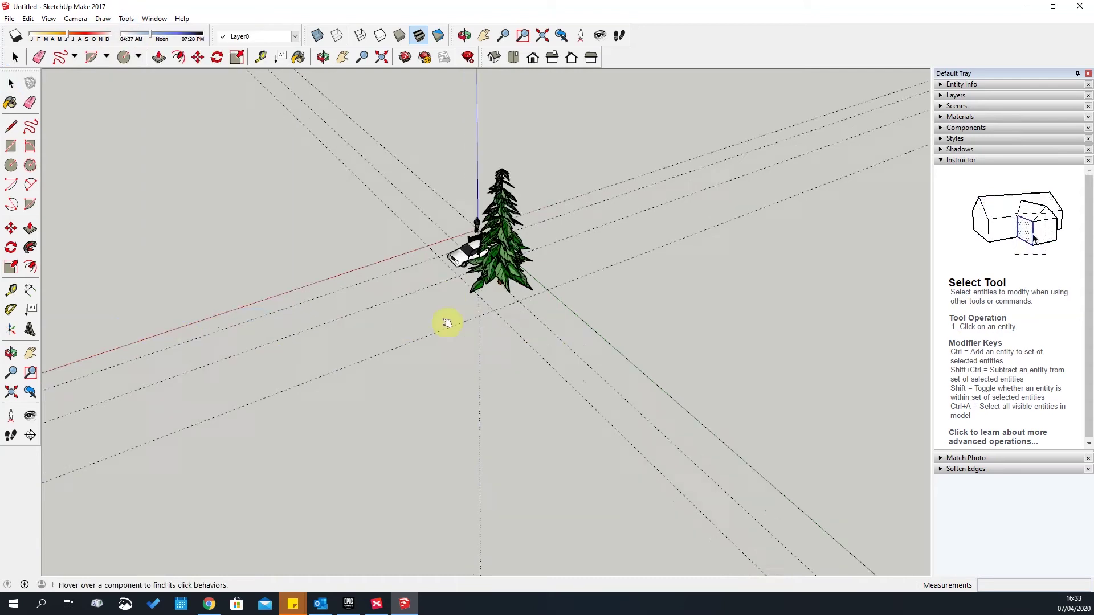
scroll(447, 323, up, 3)
key(o)
middle_drag(292, 125, 112, 20)
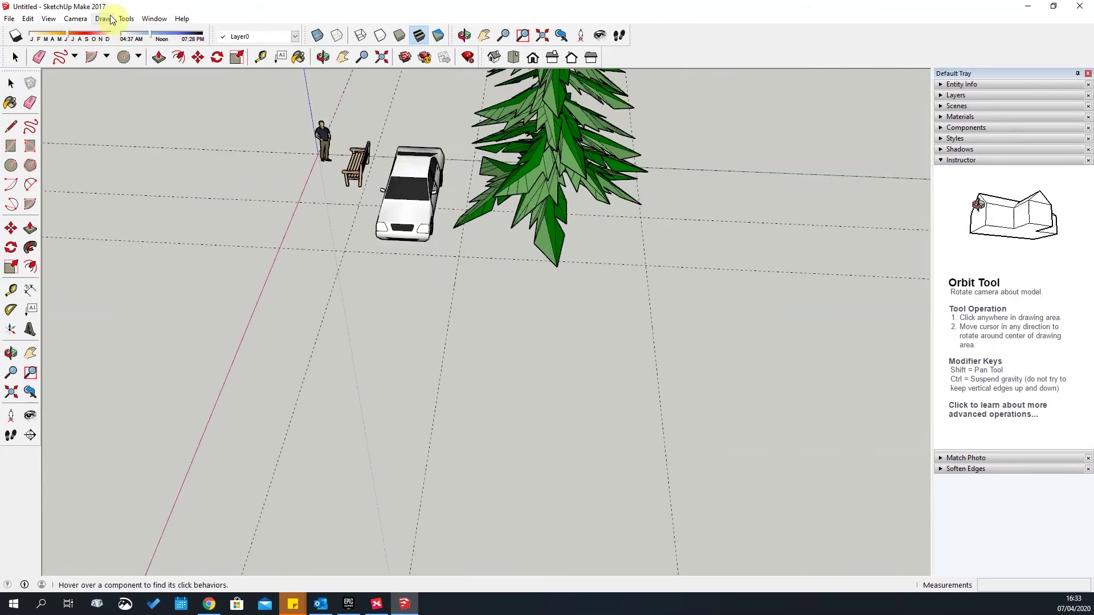
click(126, 19)
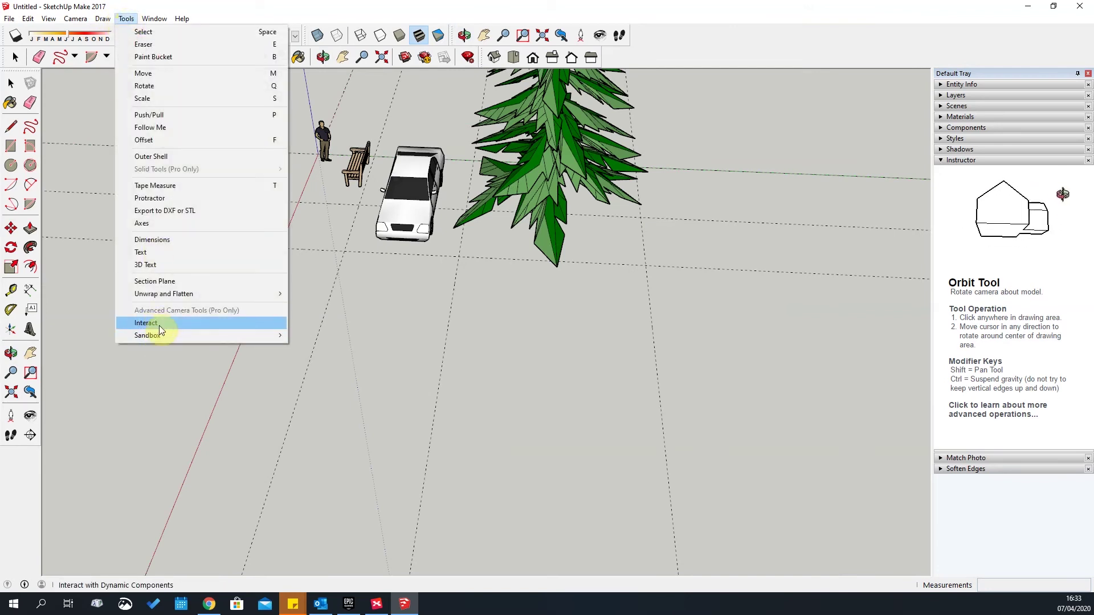
click(158, 324)
middle_drag(387, 262, 525, 239)
scroll(495, 221, up, 4)
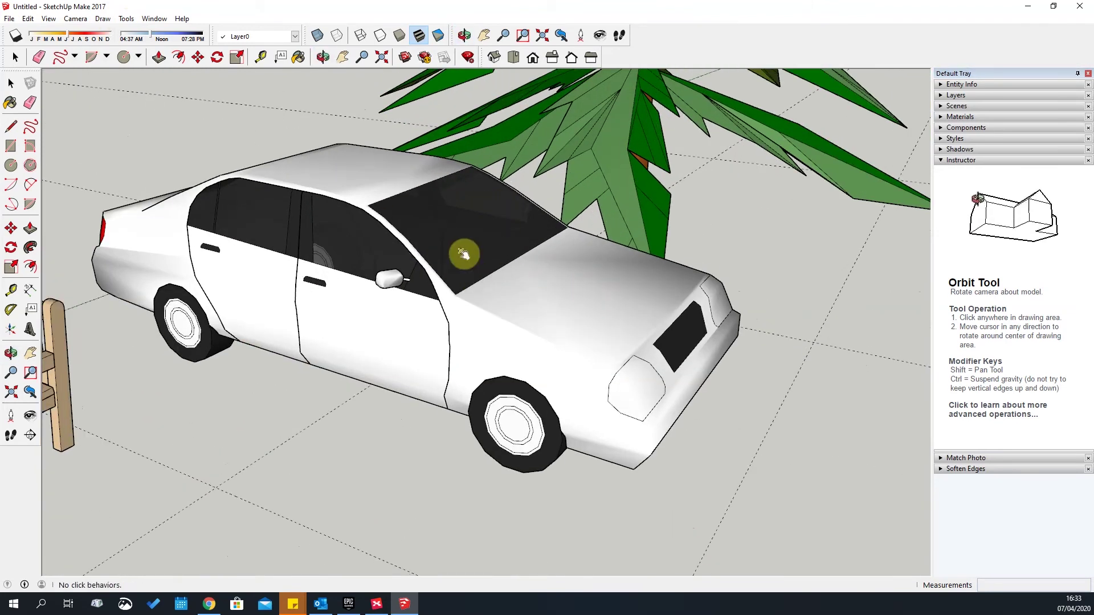
middle_drag(586, 312, 520, 254)
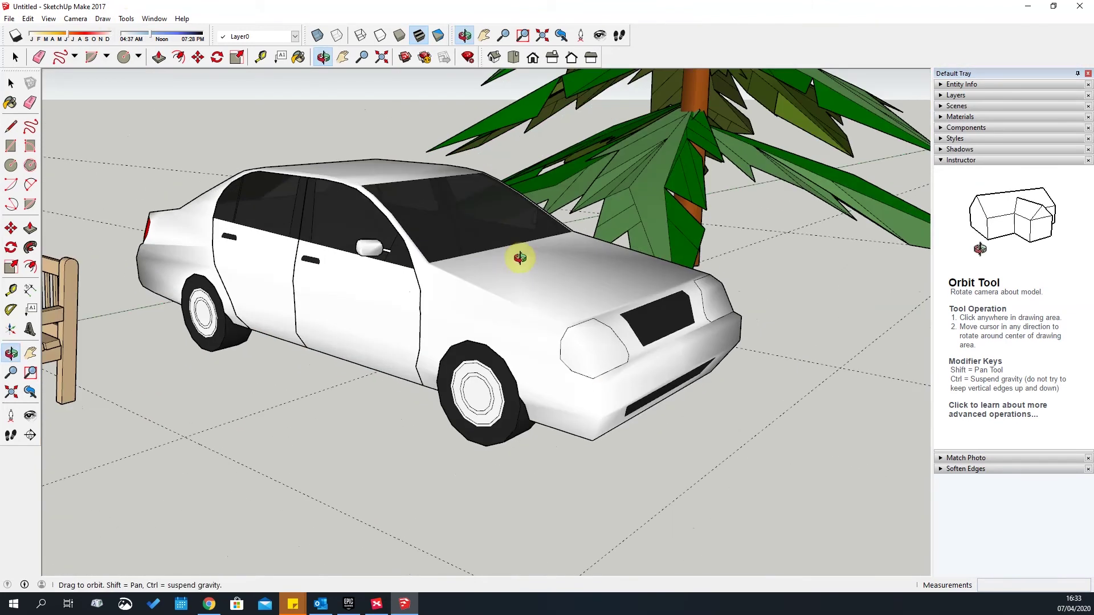
click(317, 267)
Bring up the car's colour choices with the Interact tool and choose red for the body
middle_drag(305, 281, 515, 349)
click(516, 349)
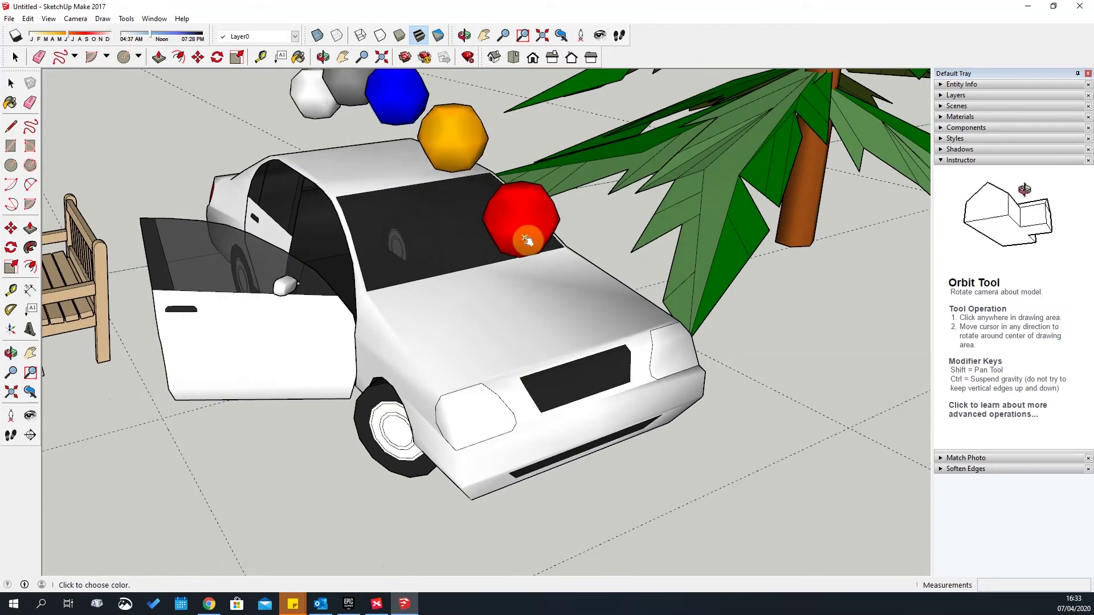
click(513, 220)
scroll(480, 308, down, 4)
scroll(480, 307, down, 2)
middle_drag(479, 251, 253, 174)
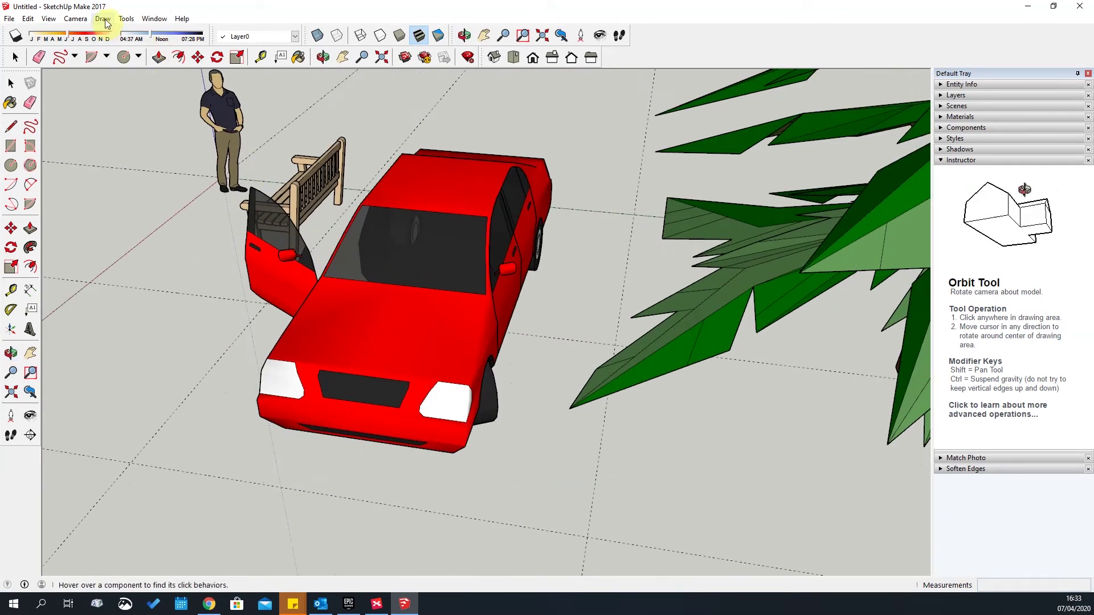
Check the tree, car, bench and standing figure for click behaviours with the Interact tool
click(125, 18)
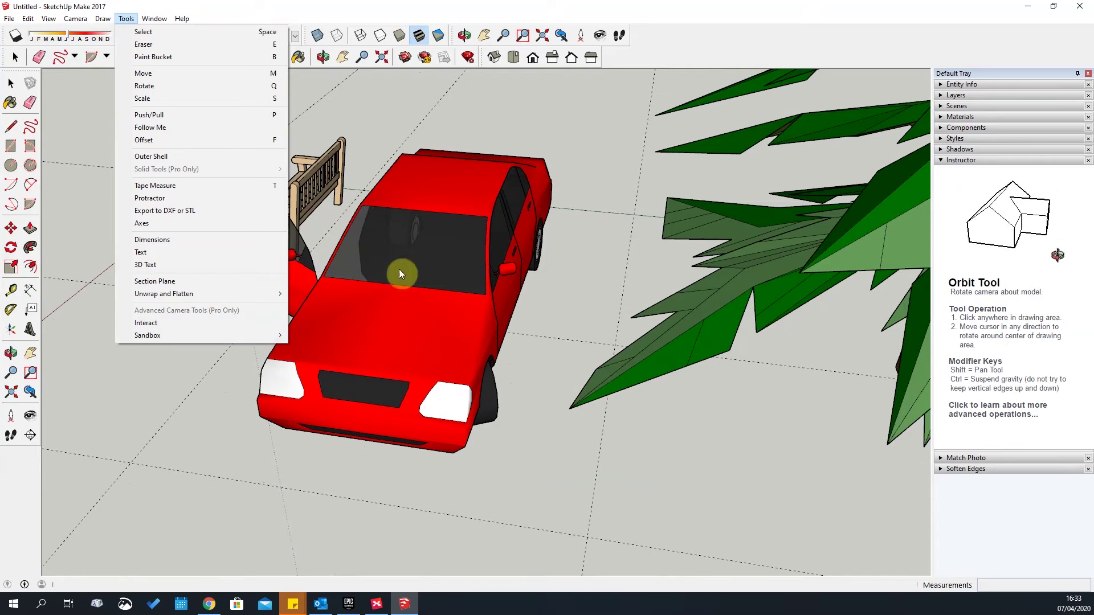
click(146, 323)
middle_drag(671, 319, 513, 279)
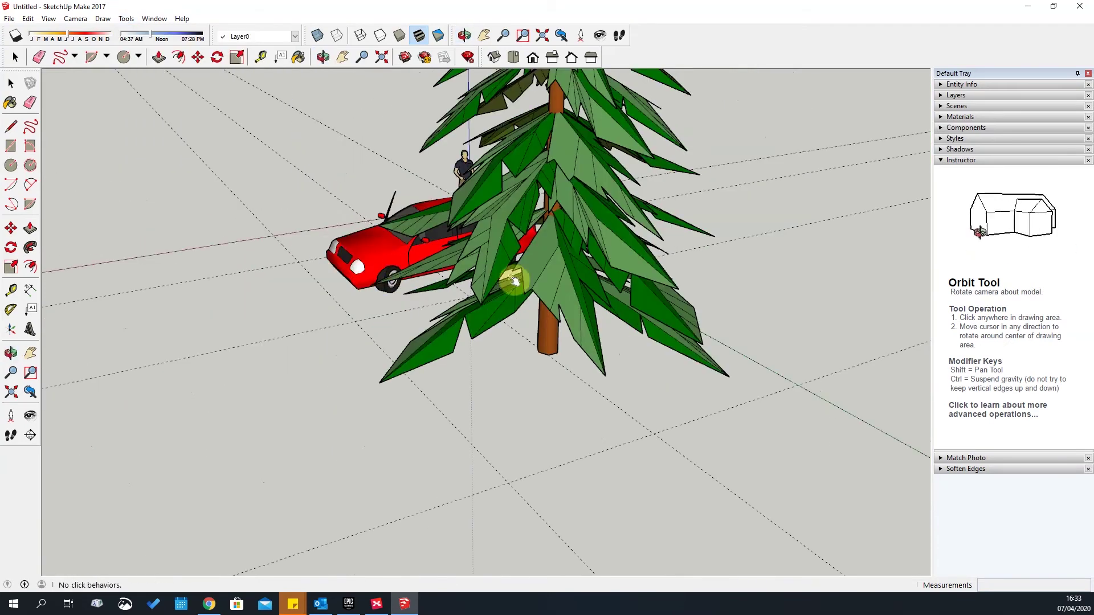
middle_drag(584, 283, 608, 180)
middle_drag(608, 226, 603, 268)
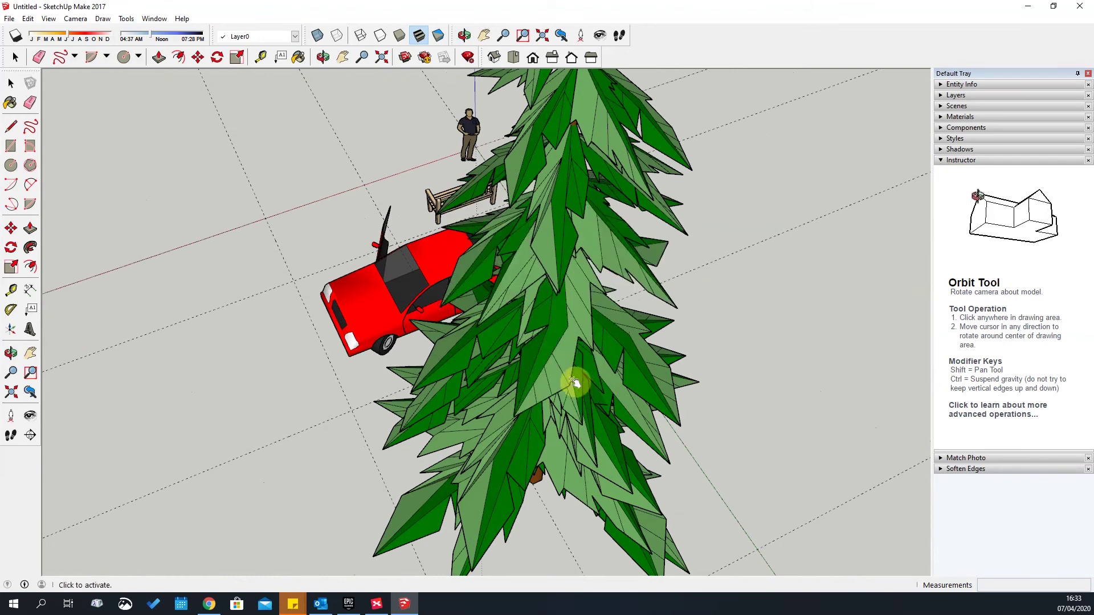
middle_drag(648, 369, 432, 257)
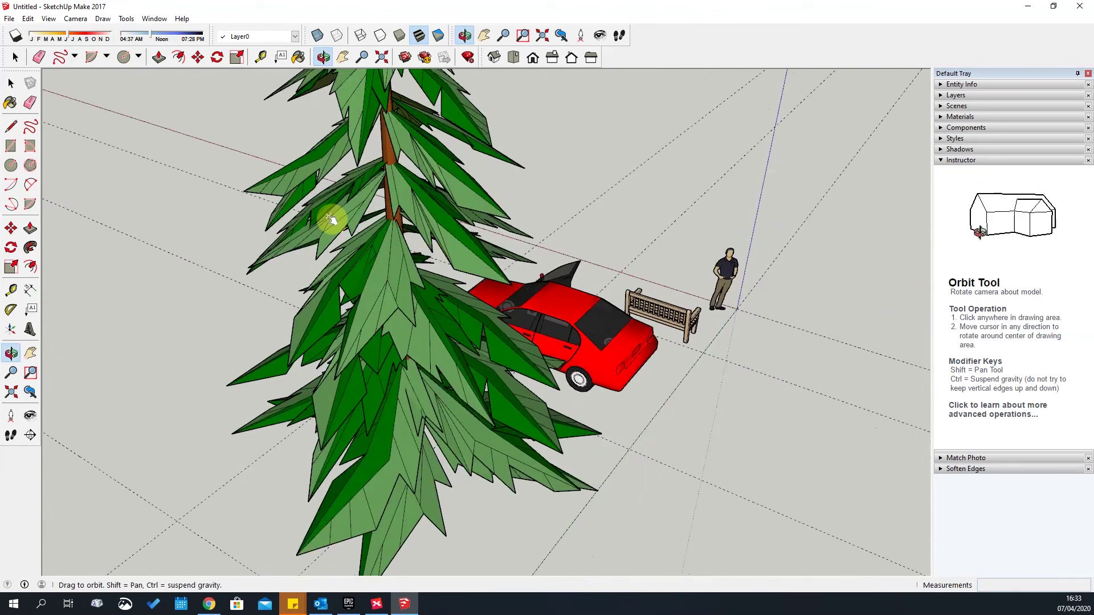
middle_drag(331, 219, 386, 325)
scroll(478, 283, up, 10)
middle_drag(421, 372, 421, 119)
scroll(481, 330, down, 5)
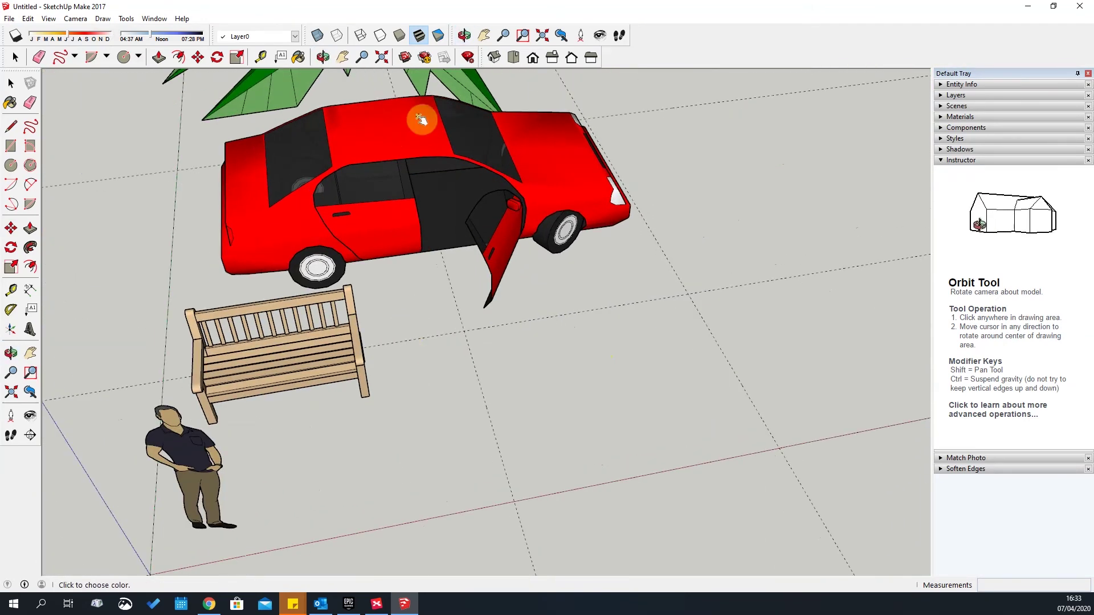
scroll(420, 119, down, 3)
scroll(313, 446, down, 3)
scroll(374, 281, up, 5)
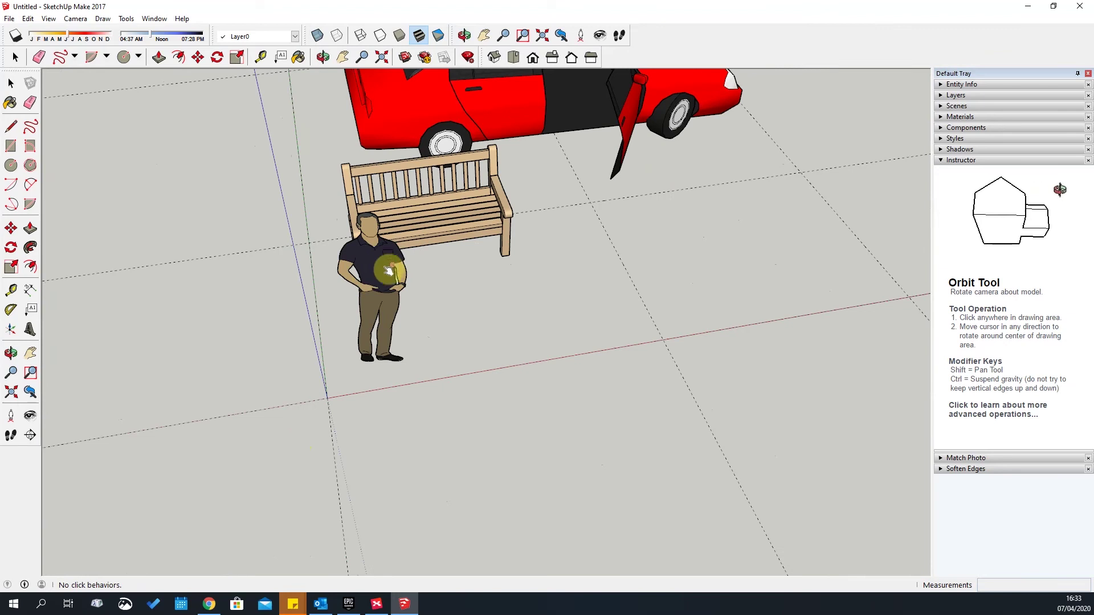
middle_drag(378, 276, 382, 170)
scroll(382, 170, up, 3)
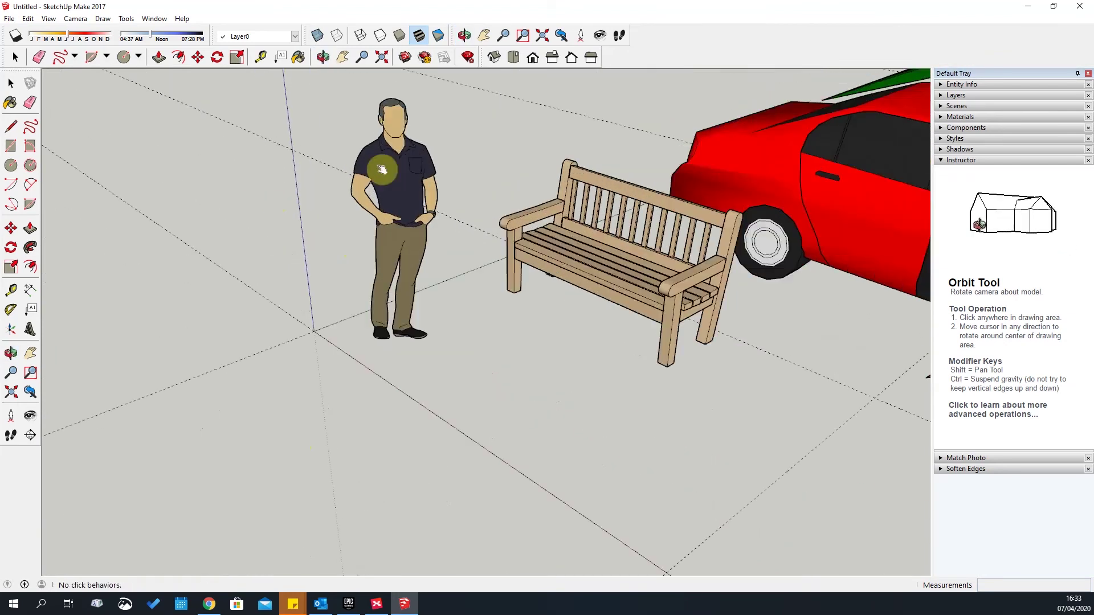
scroll(381, 170, up, 2)
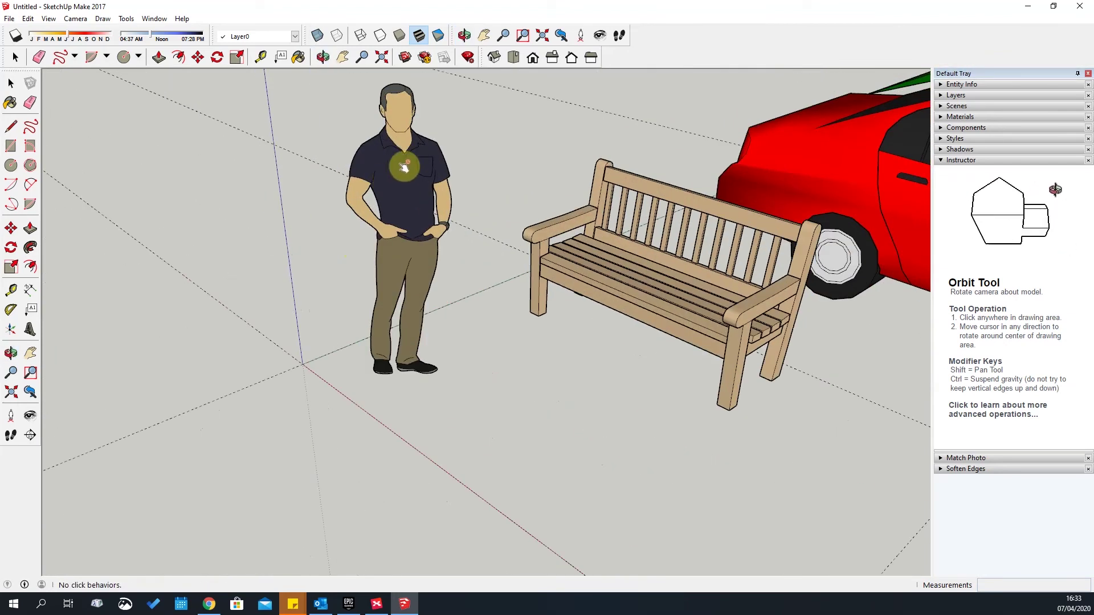
middle_drag(640, 256, 496, 334)
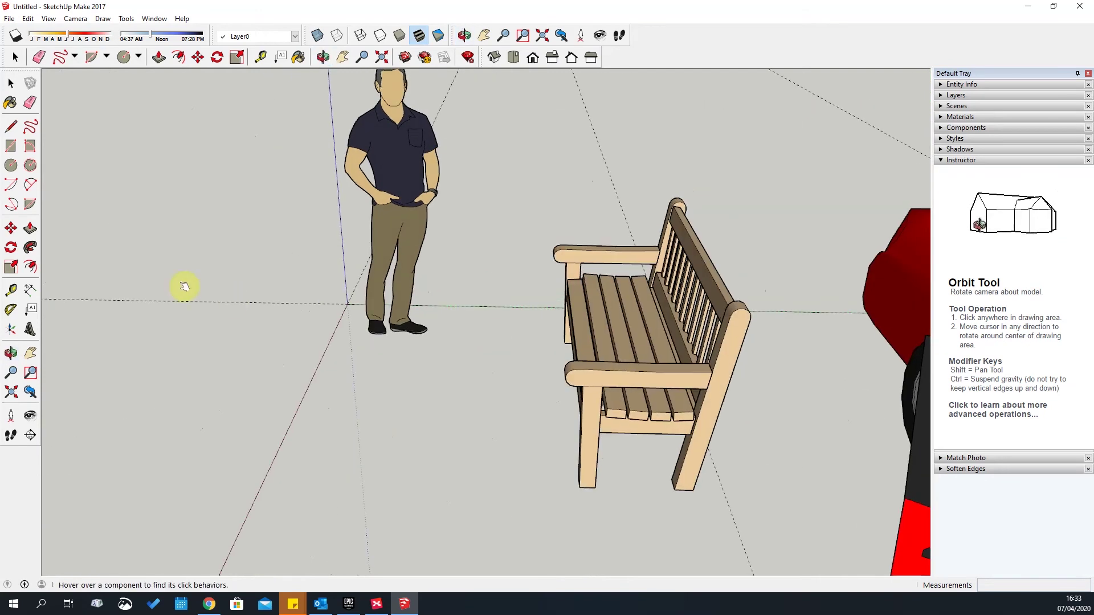
middle_drag(271, 268, 605, 314)
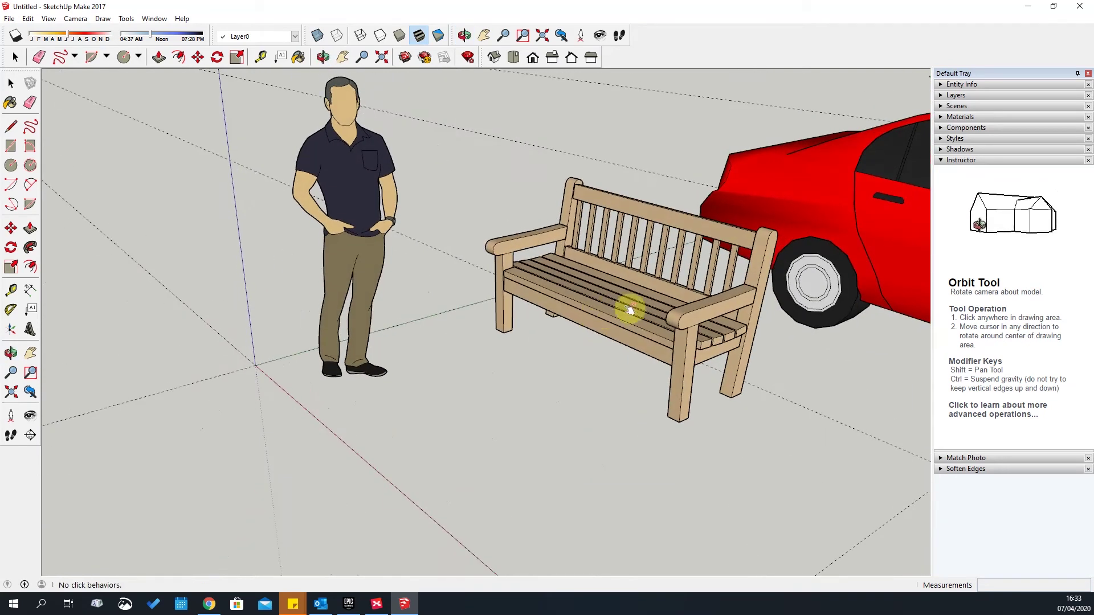
Insert the Bed component from the Components Sampler on the ground in front of the standing figure
scroll(606, 314, down, 3)
click(940, 126)
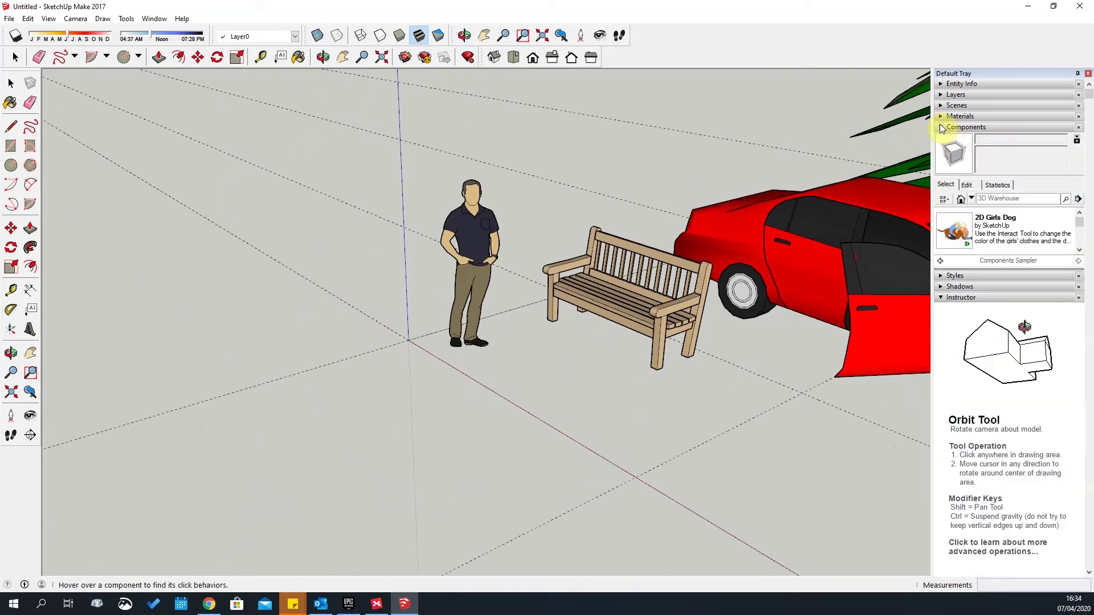
scroll(968, 245, down, 2)
click(958, 246)
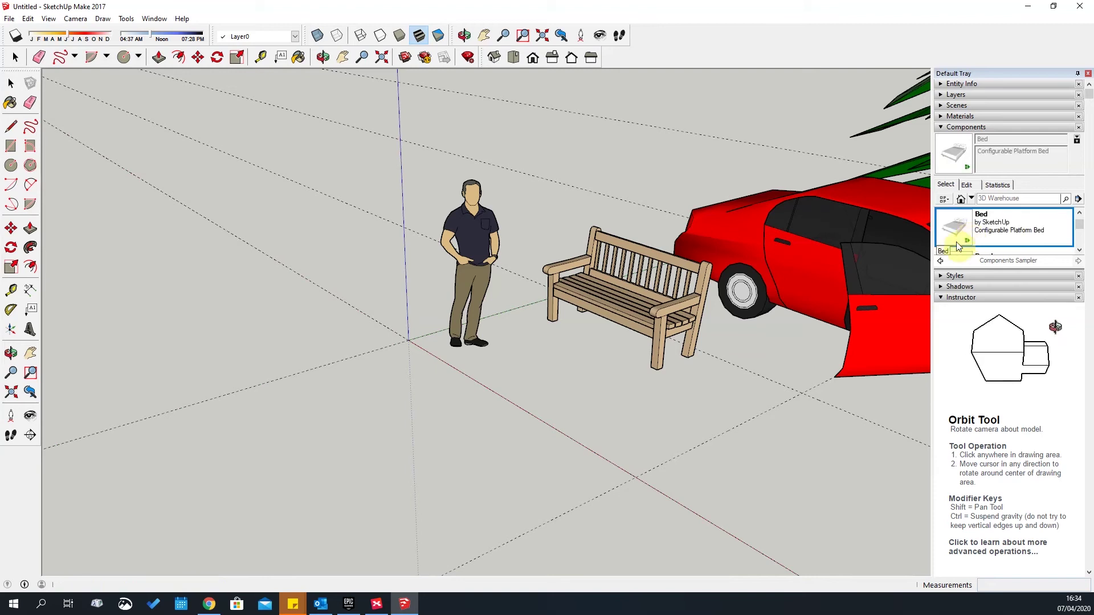
click(194, 434)
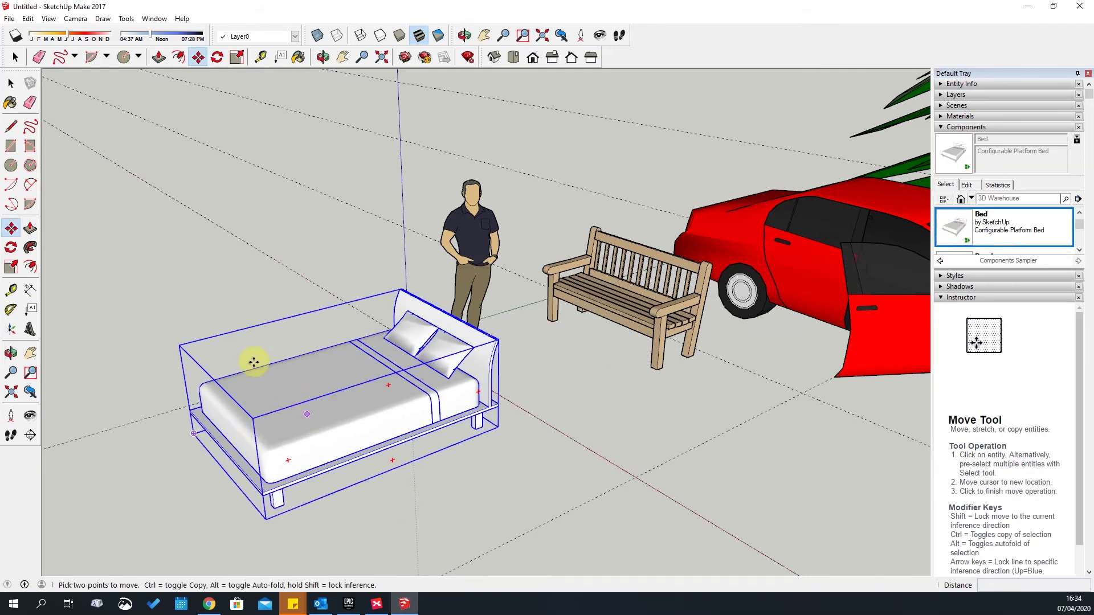
Cycle the bed repeatedly through its different model types with the Interact tool
click(103, 19)
mouse_move(133, 23)
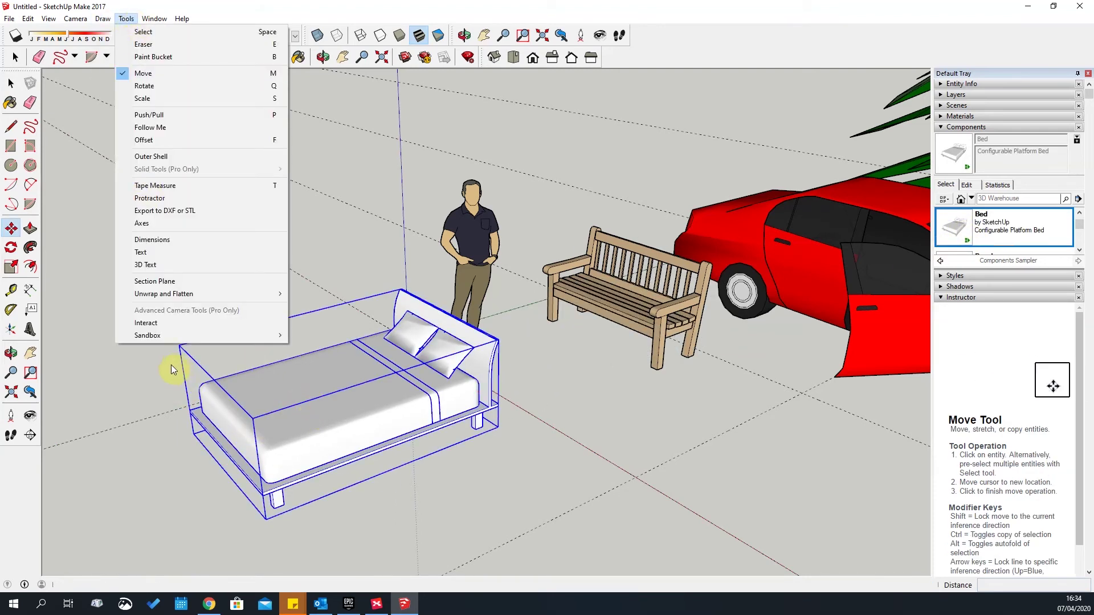
click(149, 322)
click(308, 426)
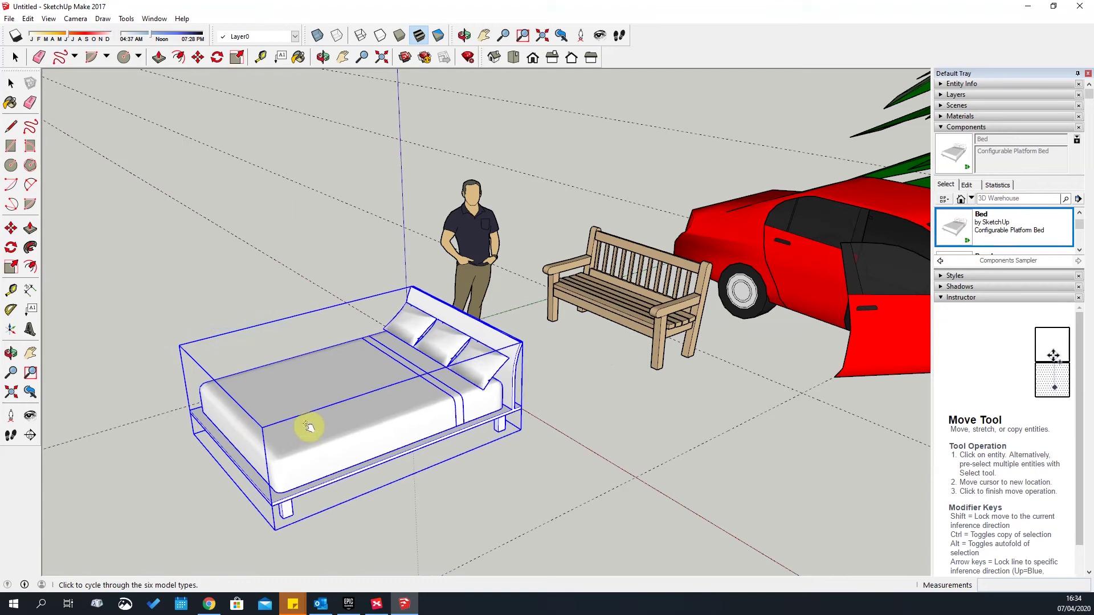
click(348, 447)
click(390, 460)
click(426, 433)
click(348, 395)
click(381, 404)
click(387, 421)
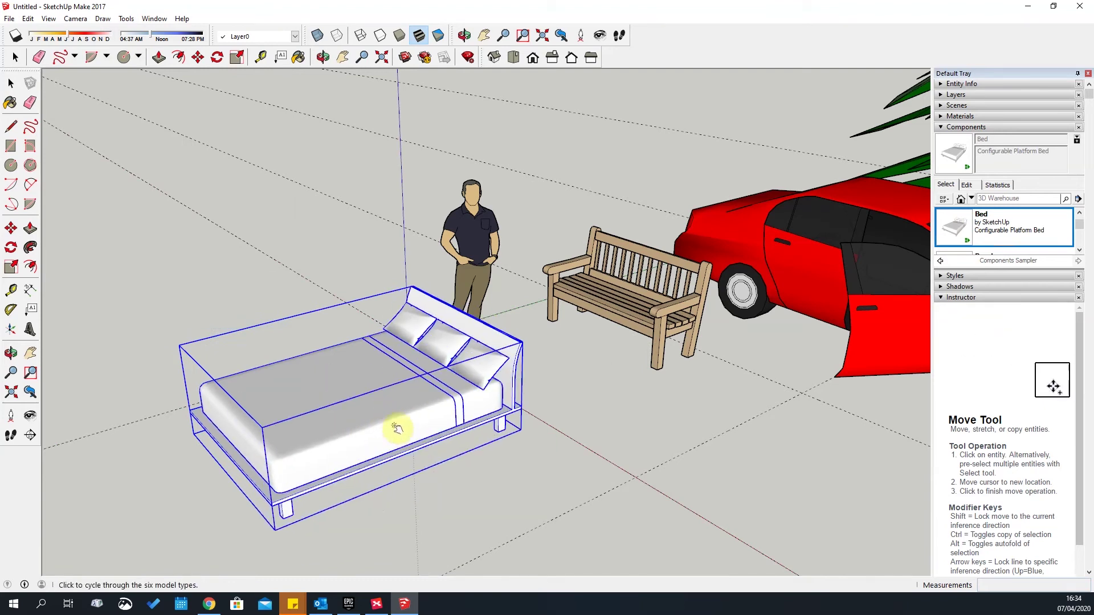
click(392, 426)
click(409, 455)
click(402, 412)
click(386, 410)
click(389, 406)
click(396, 414)
click(455, 431)
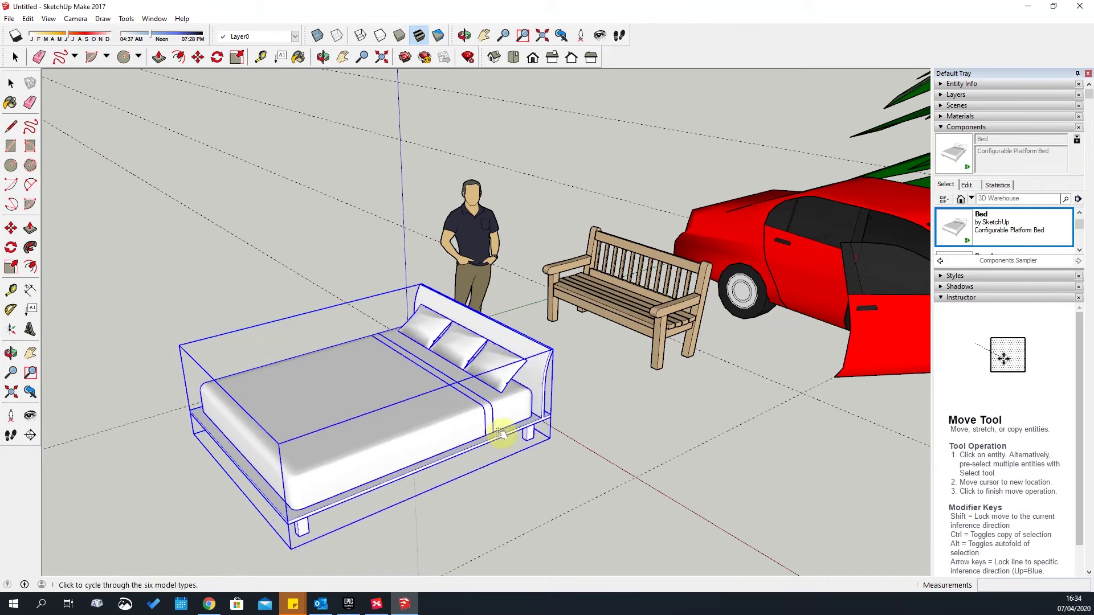
click(525, 439)
Delete the bed component from the model
middle_drag(664, 427, 252, 351)
scroll(252, 352, up, 2)
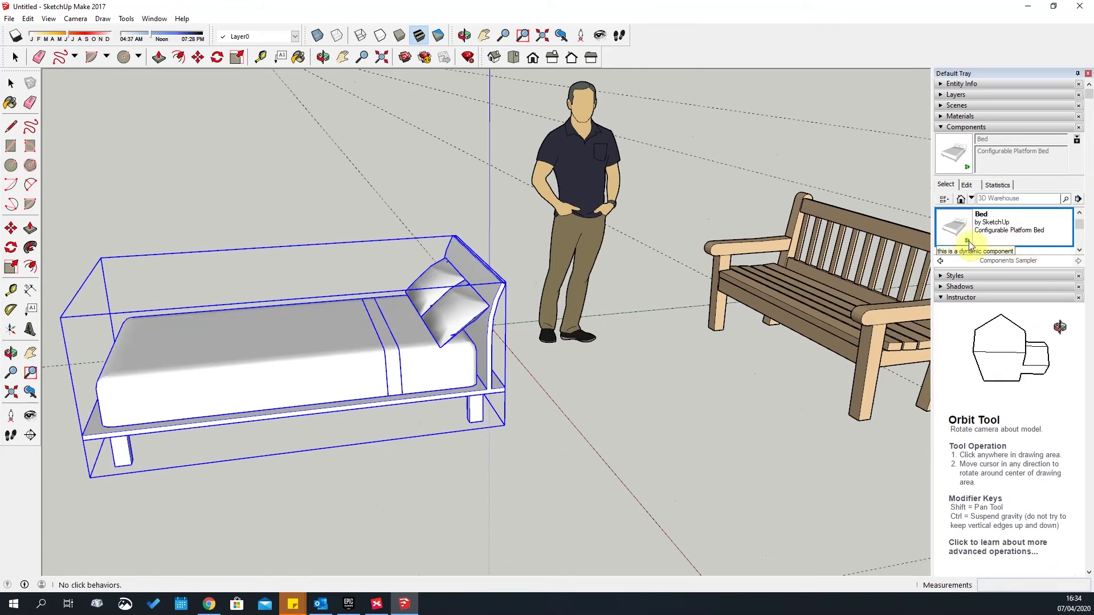
scroll(488, 324, down, 3)
key(Delete)
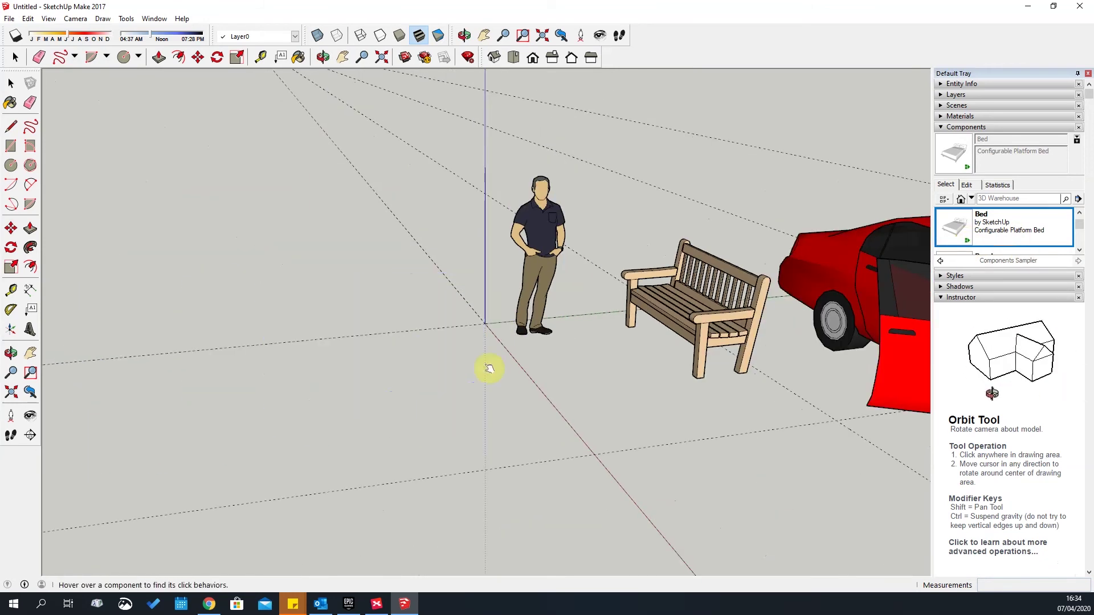
Relocate the drawing axes' origin to the bottom corner of the bench's front leg with the Axes tool
key(space)
click(126, 18)
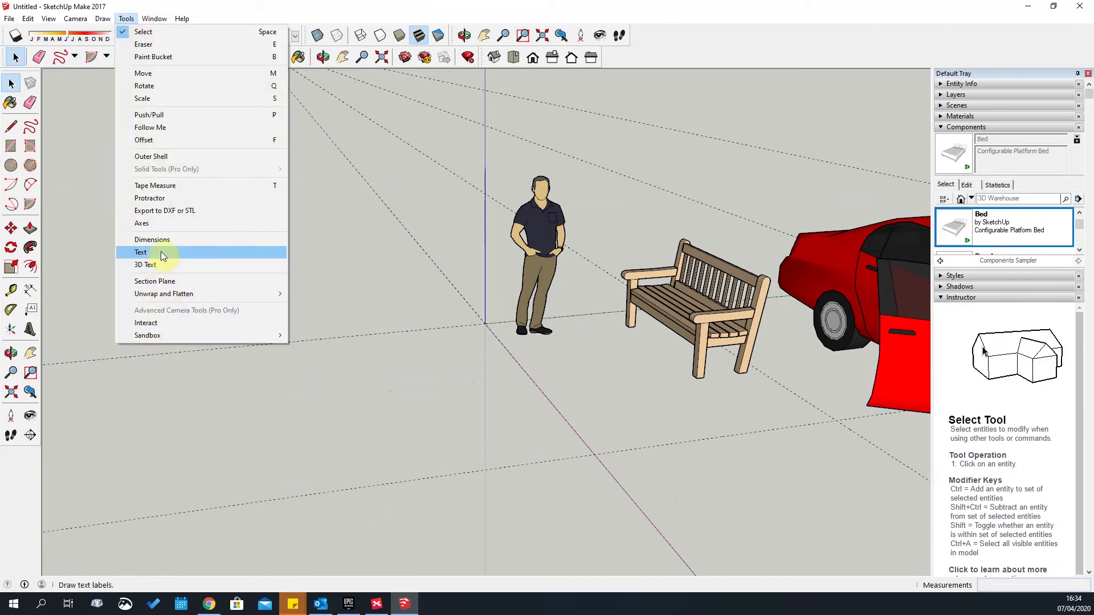
click(141, 223)
scroll(737, 388, up, 2)
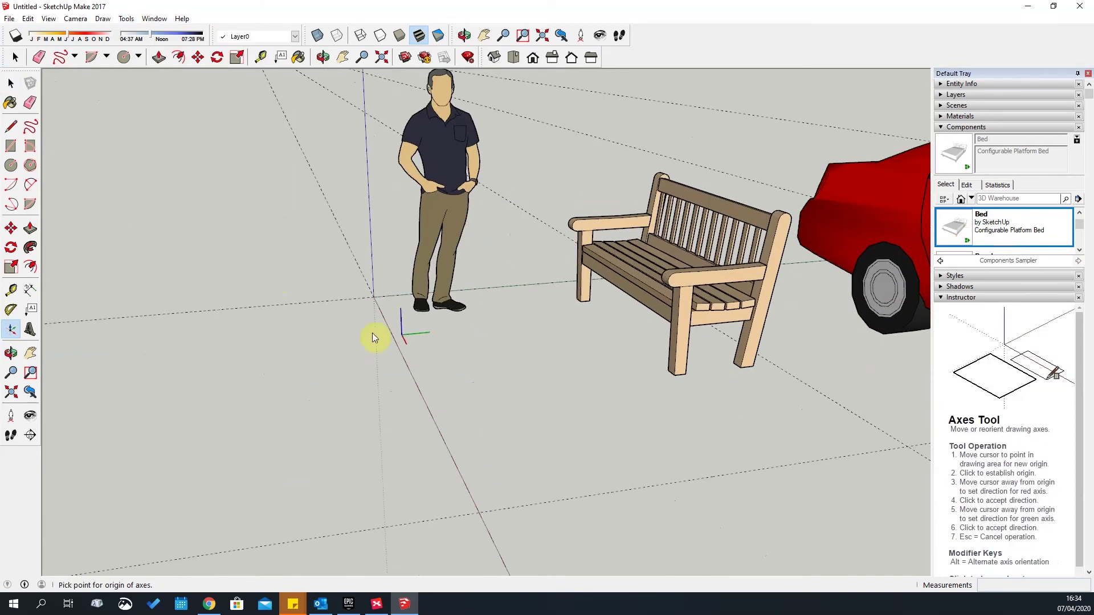
scroll(768, 299, up, 2)
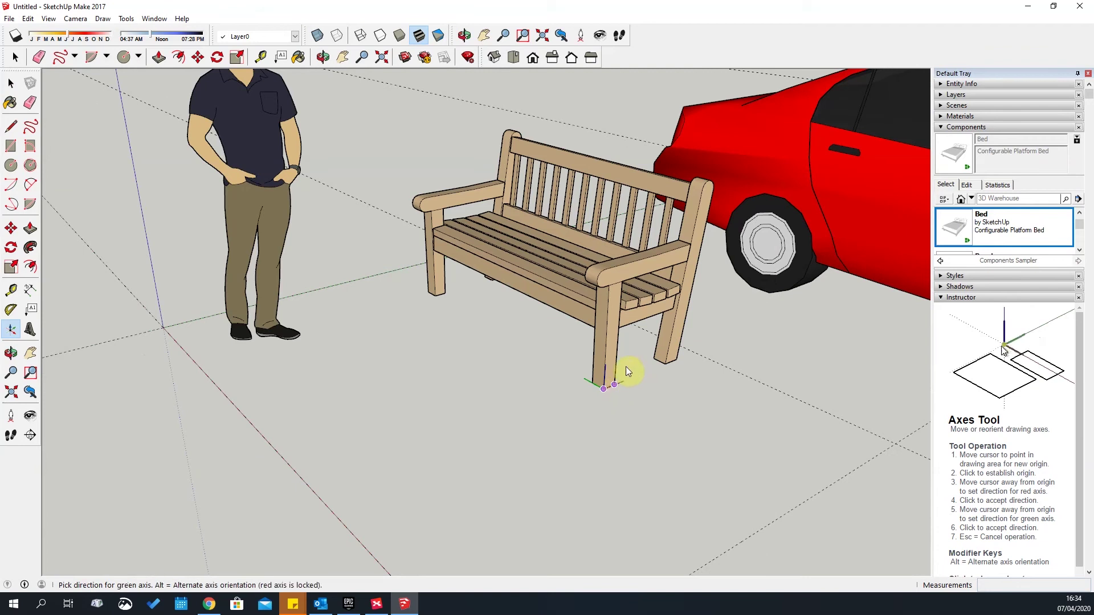
click(528, 360)
Reset the drawing axes to their default origin and orientation
middle_drag(490, 399, 654, 371)
right_click(655, 371)
click(678, 403)
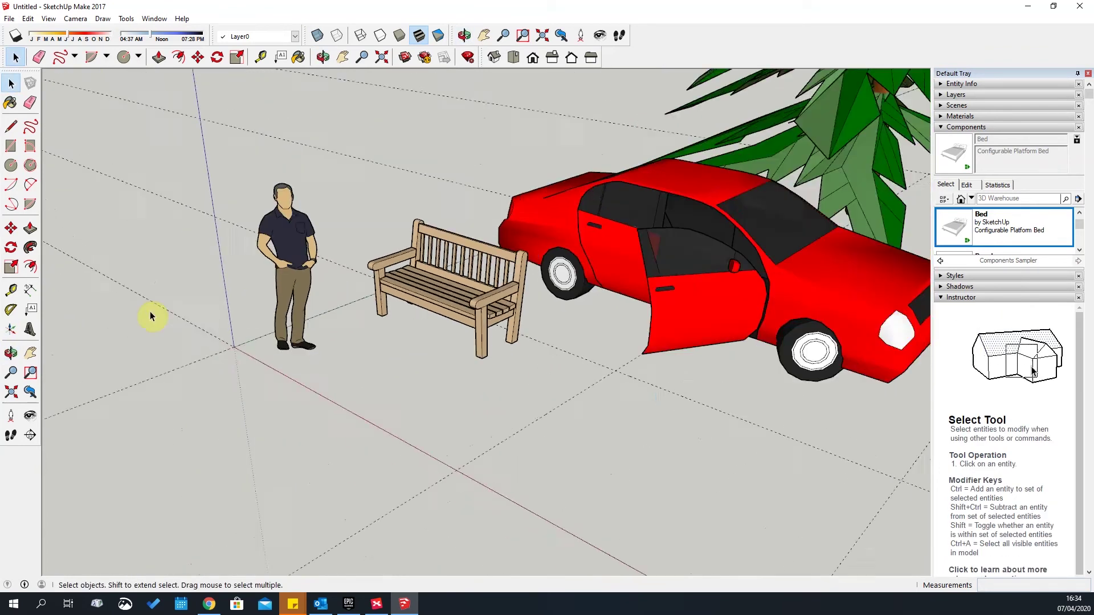
Draw a rectangle about 2956 × 2208 mm on the open ground on the far side of the standing figure from the car
middle_drag(151, 316, 326, 243)
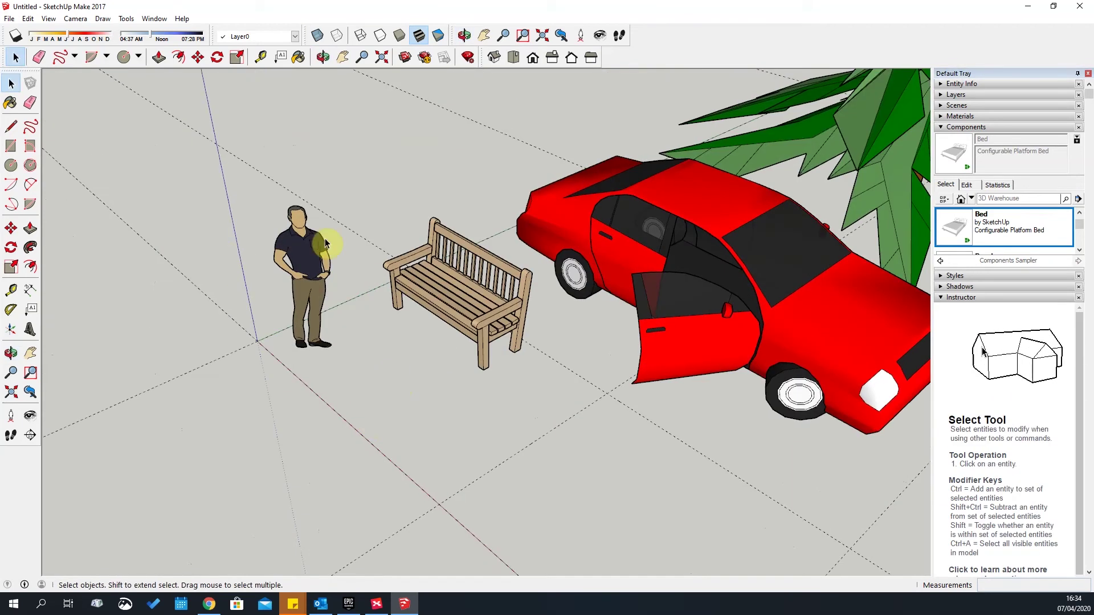
click(128, 18)
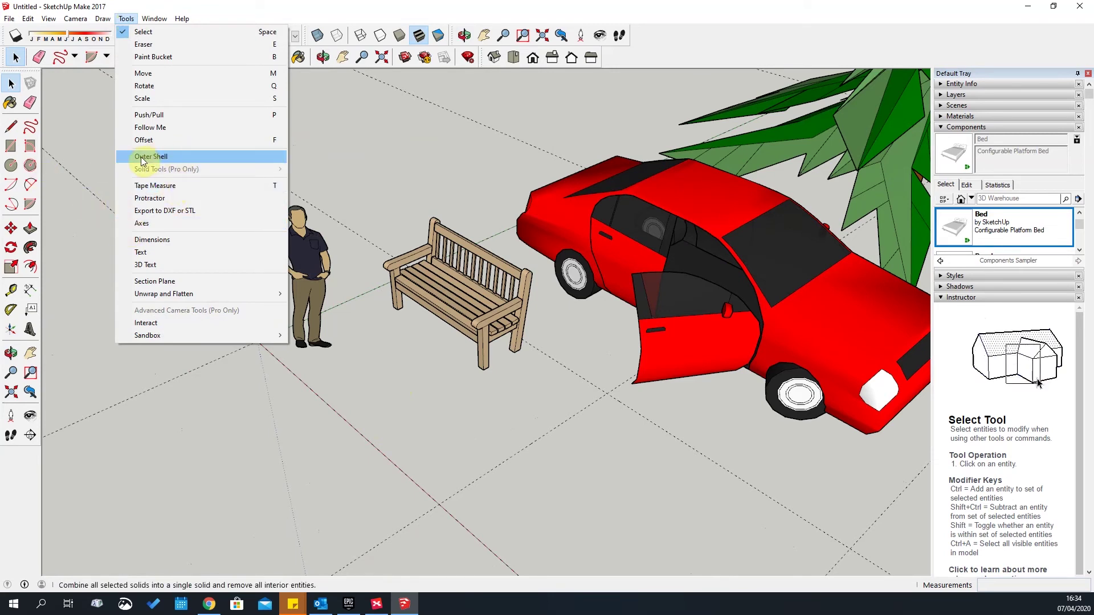
click(421, 404)
middle_drag(659, 420, 350, 87)
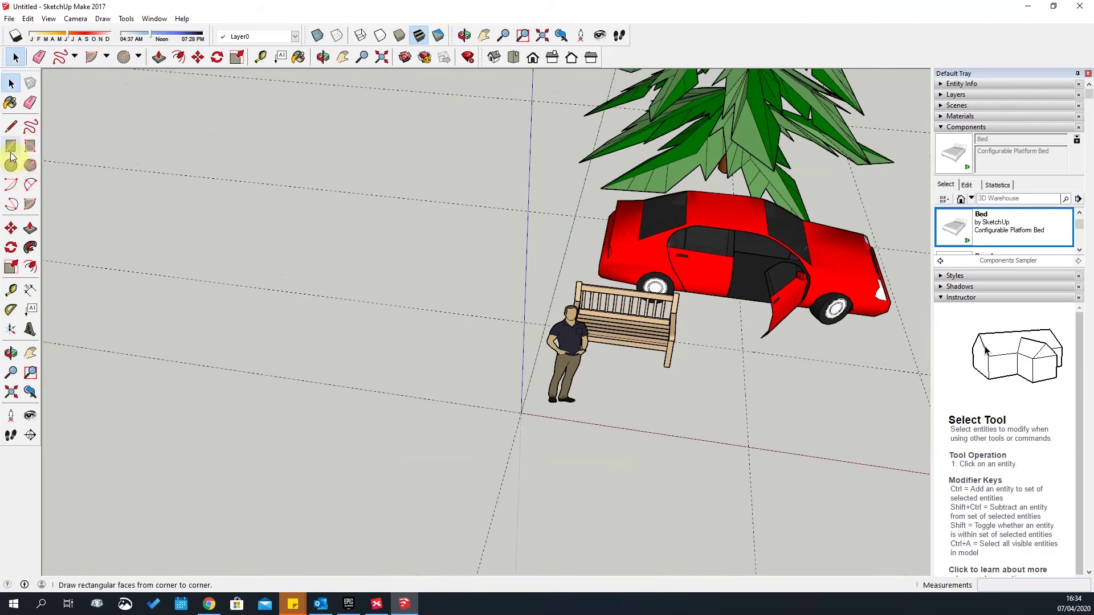
click(198, 301)
click(306, 408)
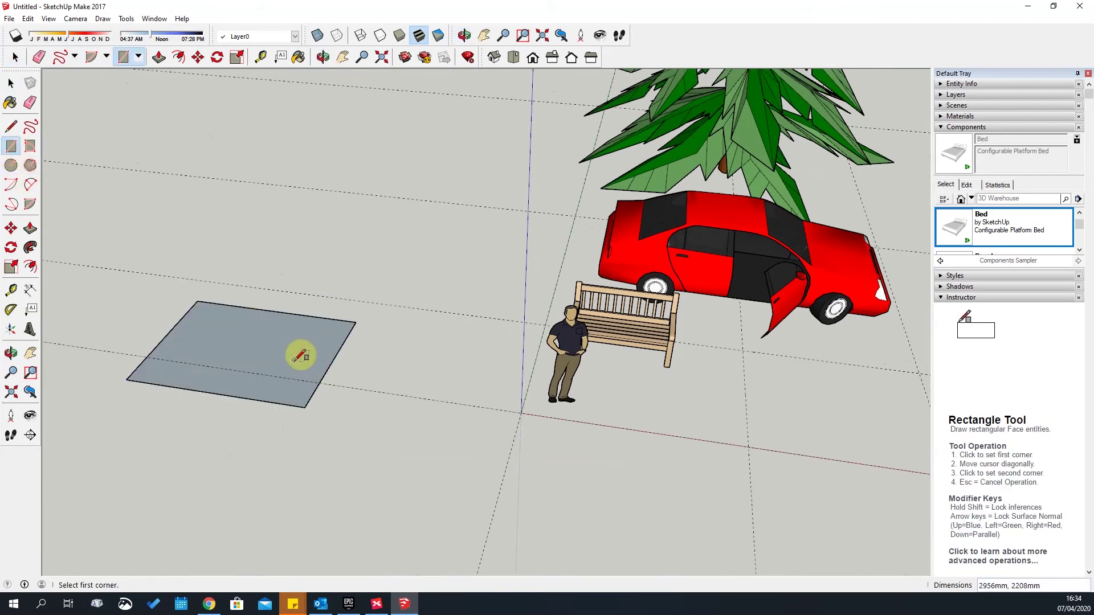
Push/Pull the rectangle up about 2641 mm into a box and make the whole box a group
key(p)
click(273, 327)
click(264, 207)
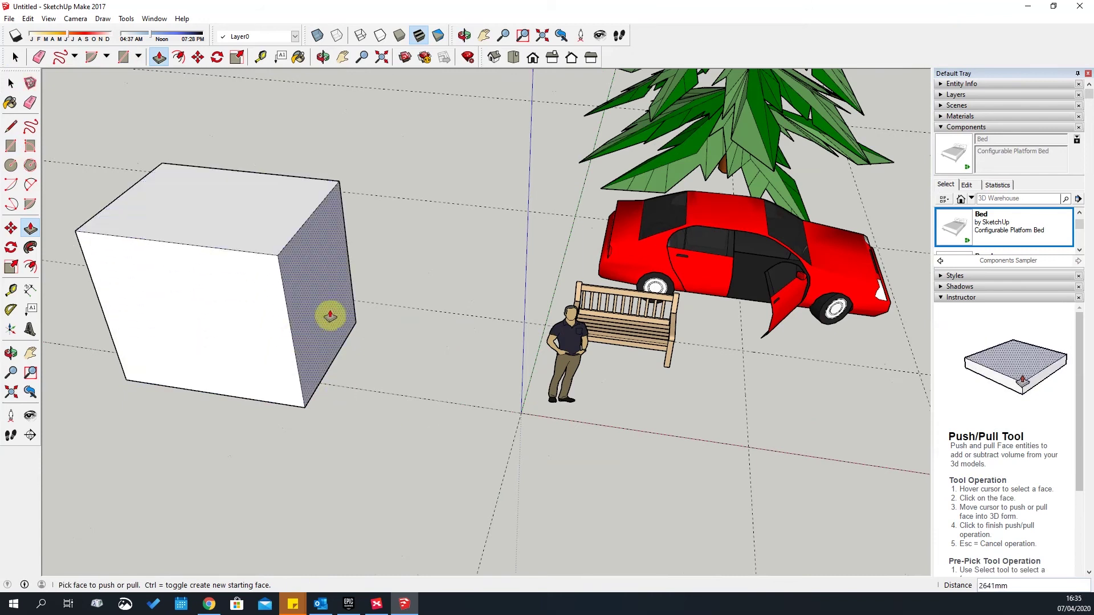
key(space)
triple_click(256, 300)
right_click(258, 299)
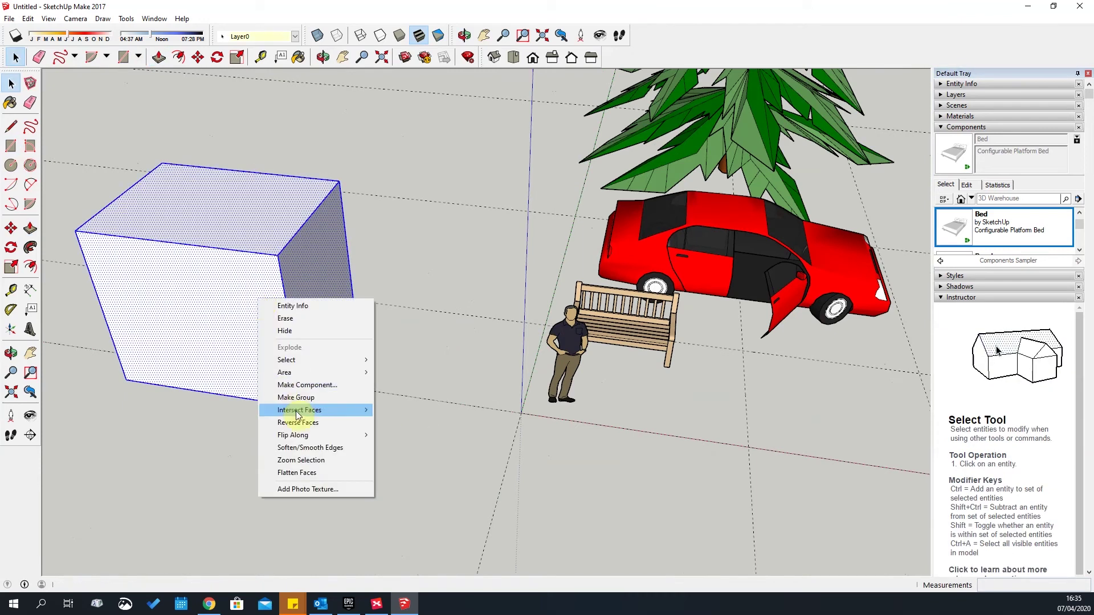
click(308, 398)
Draw a second, smaller rectangle on the ground in front of the grouped box
scroll(333, 490, down, 3)
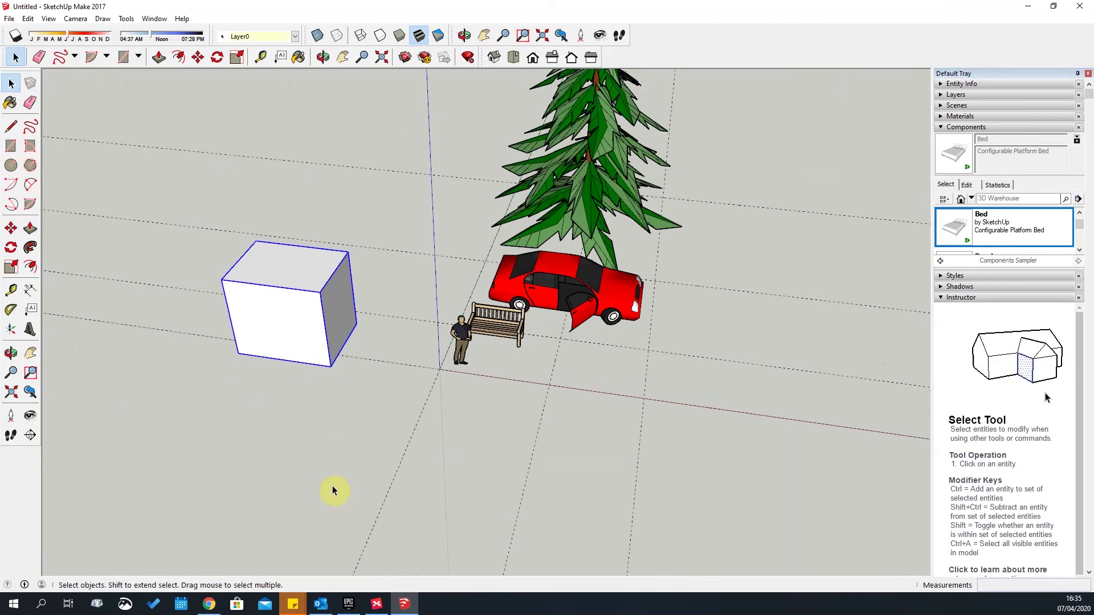
scroll(328, 427, up, 3)
click(134, 142)
click(11, 147)
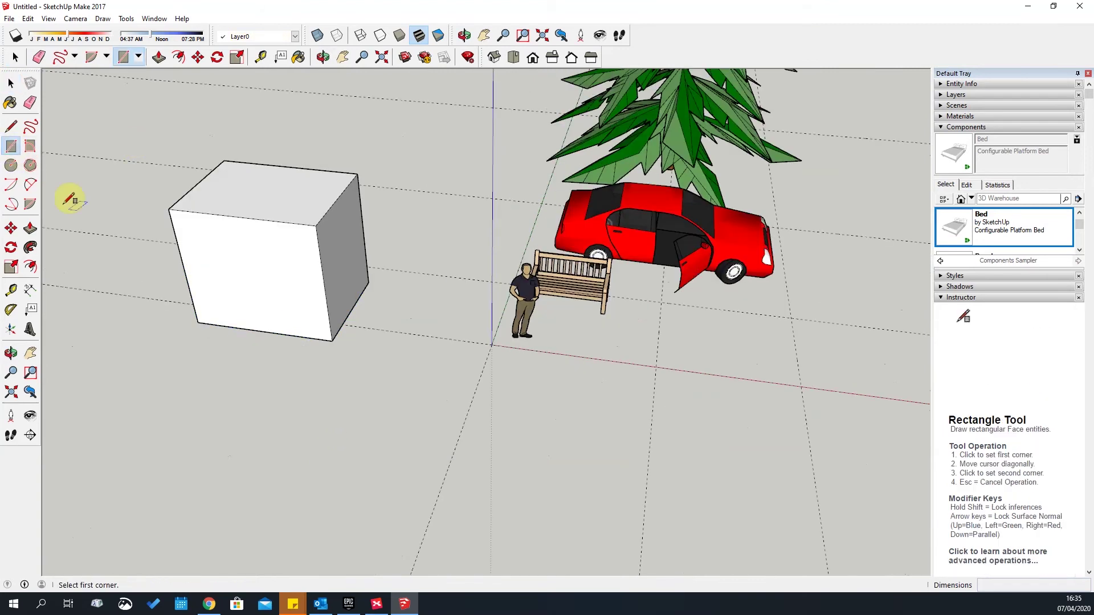
click(351, 402)
click(433, 501)
Push/Pull the second rectangle up into a box lower than the first and make it a group
scroll(411, 448, up, 3)
key(p)
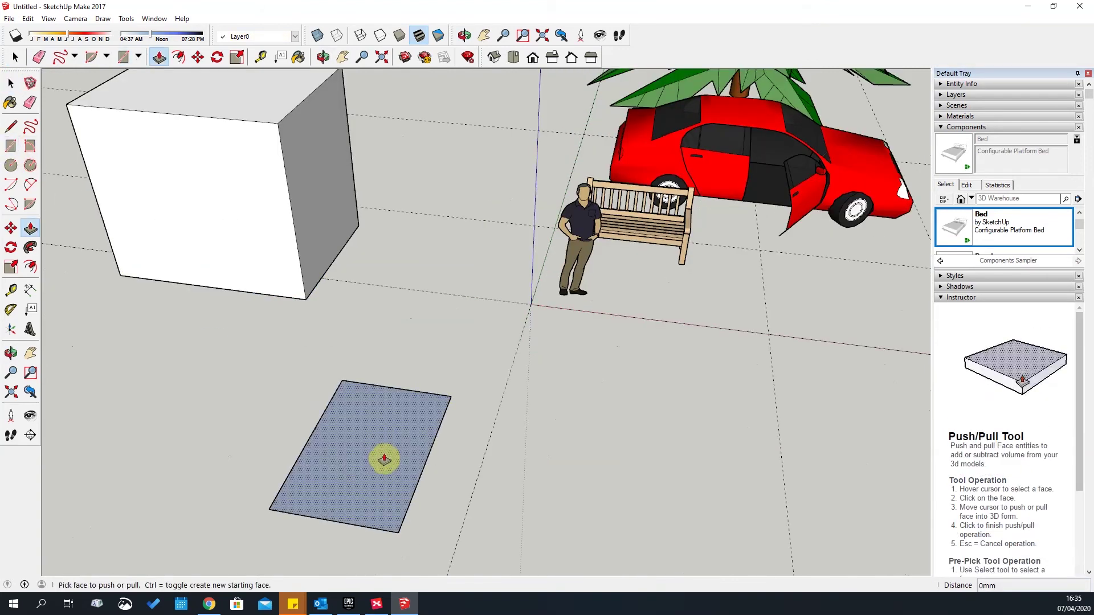
click(384, 456)
click(386, 344)
key(space)
triple_click(386, 342)
right_click(384, 340)
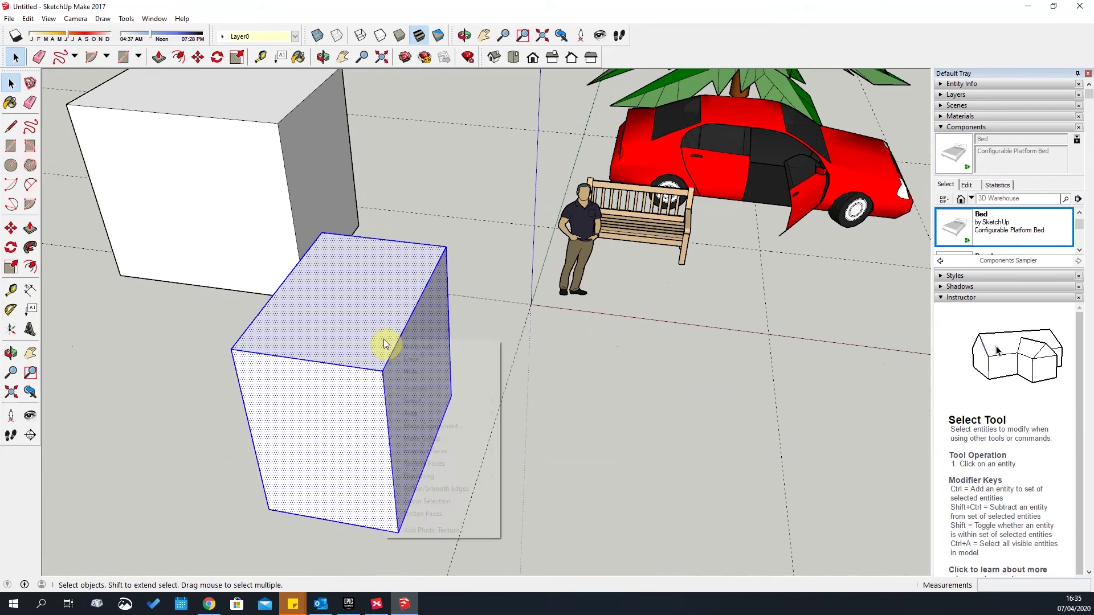
click(421, 438)
Move the smaller box so that it partly overlaps the larger box at its corner
scroll(411, 444, down, 3)
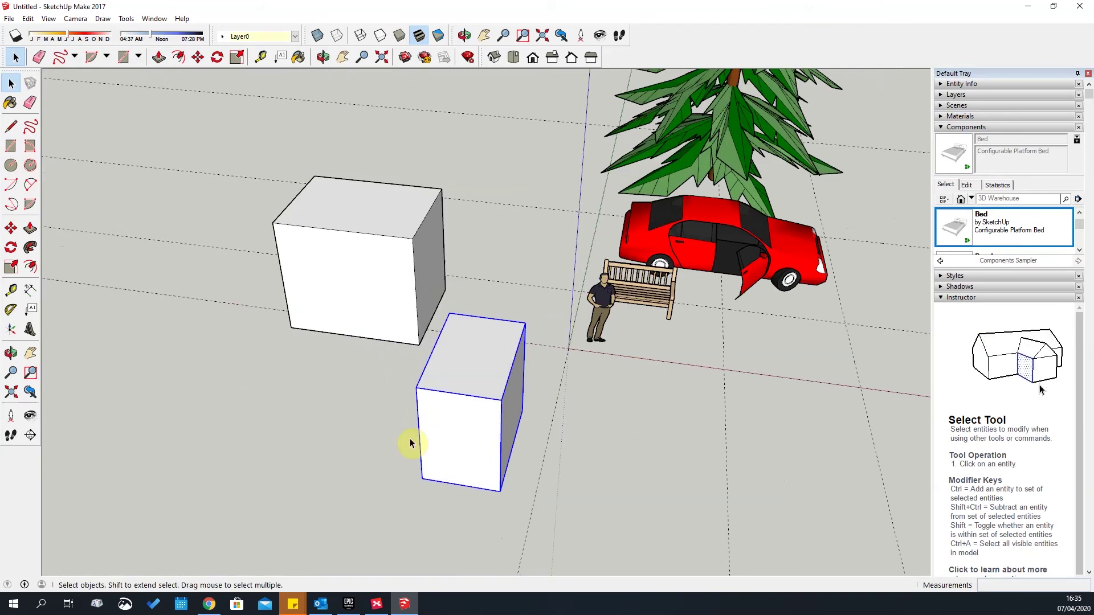
middle_drag(433, 425, 610, 436)
key(m)
click(625, 440)
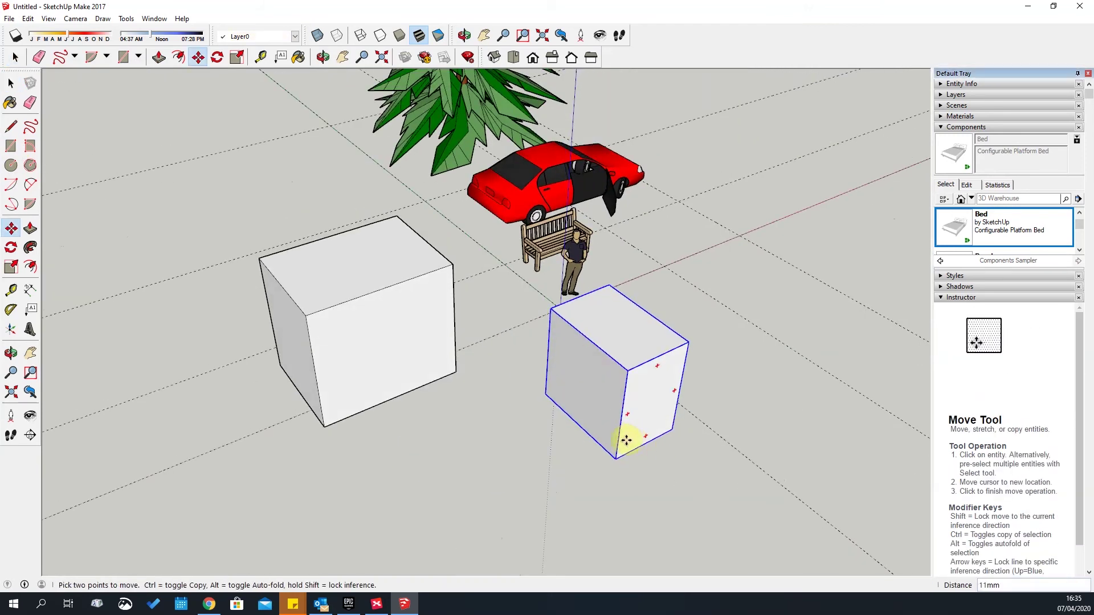
click(667, 427)
key(space)
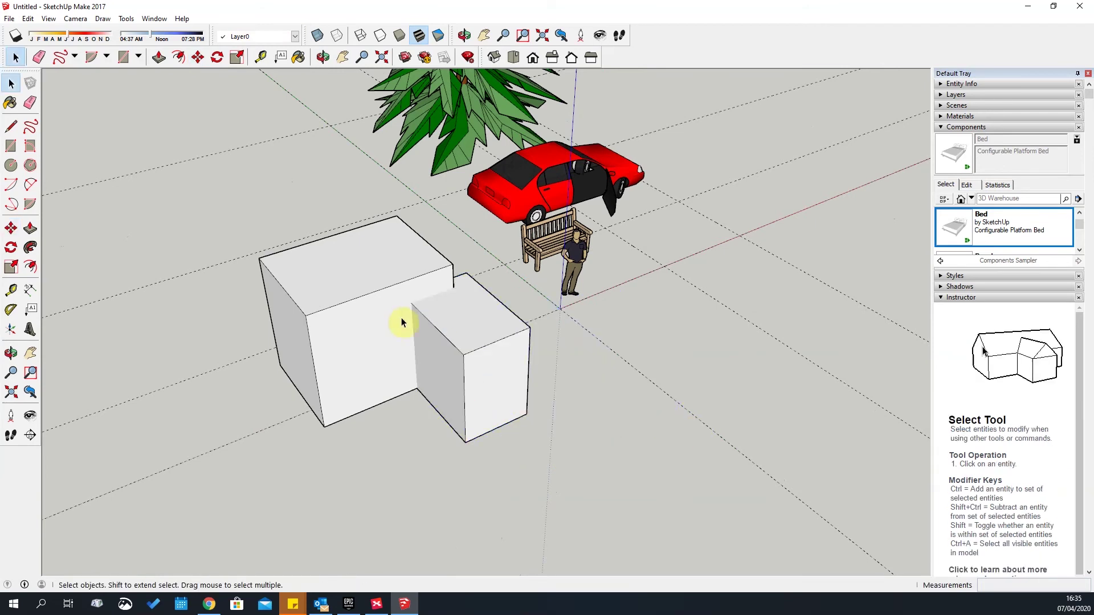
Show back edges and try the Wireframe and Hidden Line styles to examine how the two boxes overlap
scroll(402, 317, up, 3)
middle_drag(705, 428, 560, 396)
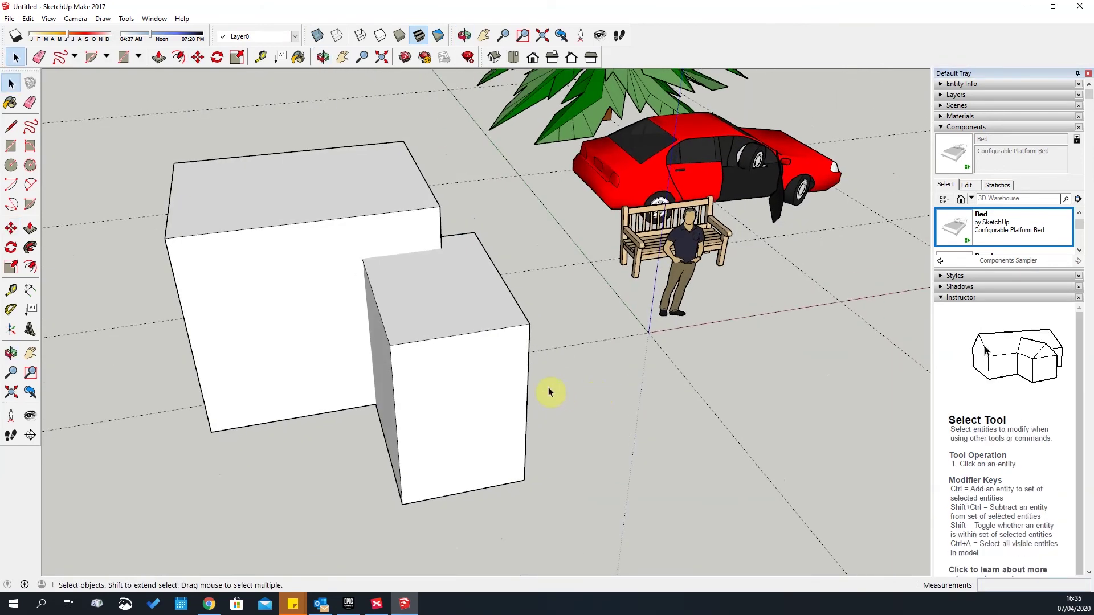
scroll(400, 337, up, 5)
middle_drag(400, 337, 395, 102)
scroll(610, 301, down, 3)
scroll(396, 101, up, 3)
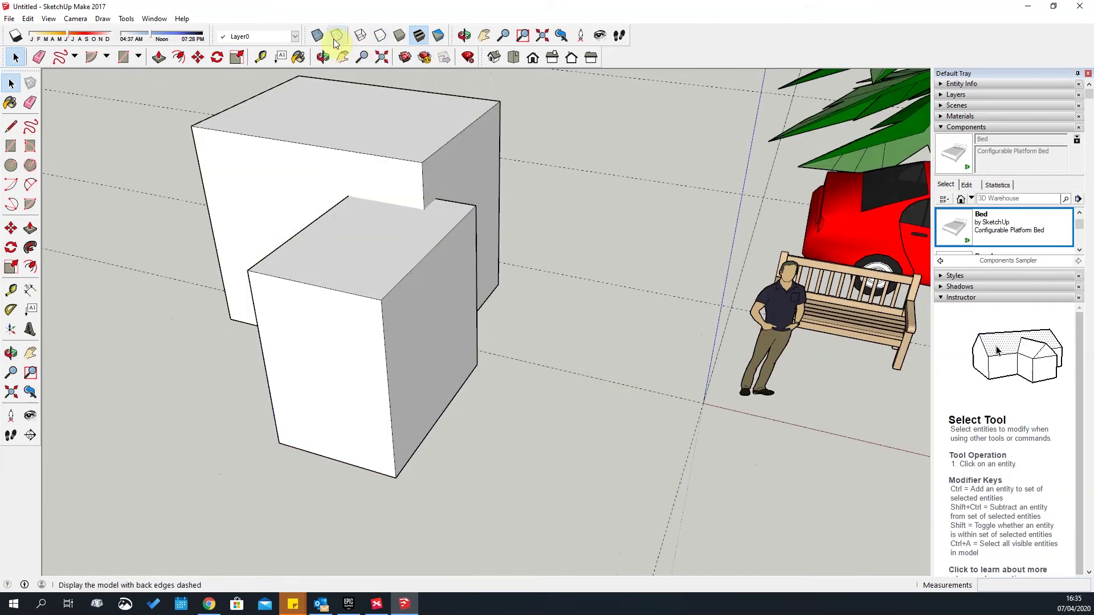
middle_drag(393, 142, 408, 75)
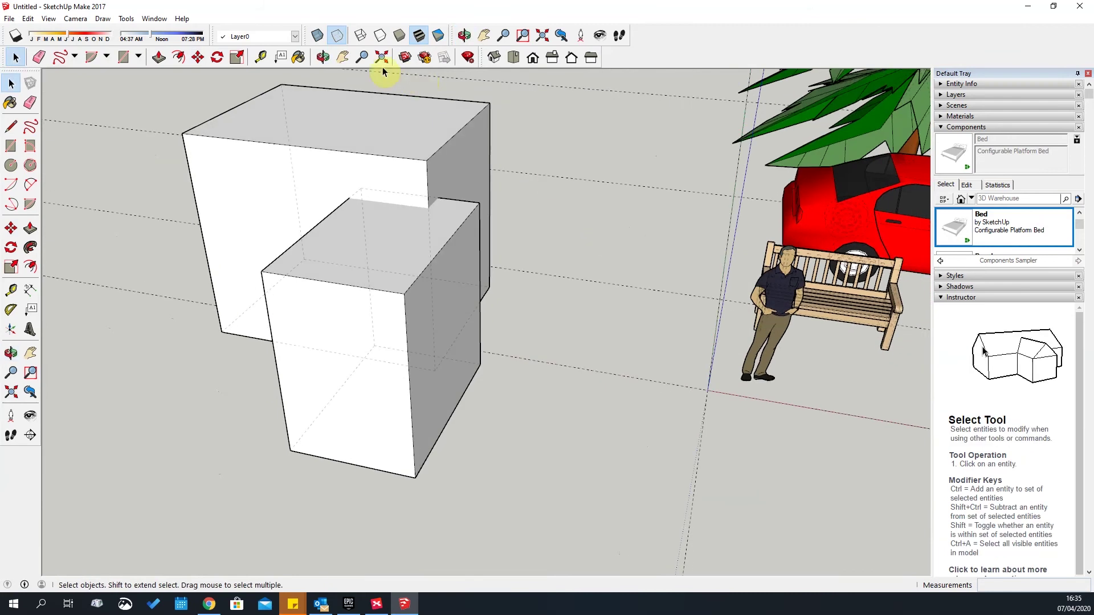
click(360, 36)
middle_drag(336, 342, 364, 81)
click(380, 35)
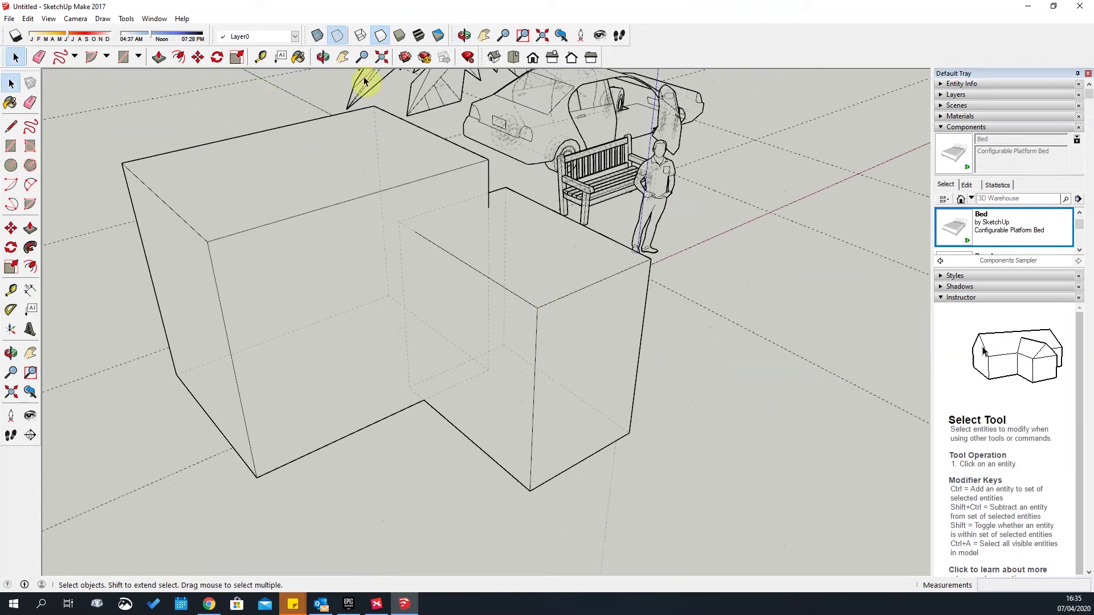
Try X-ray display on the overlapping boxes, keeping Hidden Line style with back edges on, and inspect their interior edges
click(317, 36)
middle_drag(682, 405, 314, 73)
click(338, 37)
middle_drag(535, 289, 358, 108)
scroll(408, 262, down, 5)
middle_drag(408, 262, 448, 252)
scroll(447, 251, down, 5)
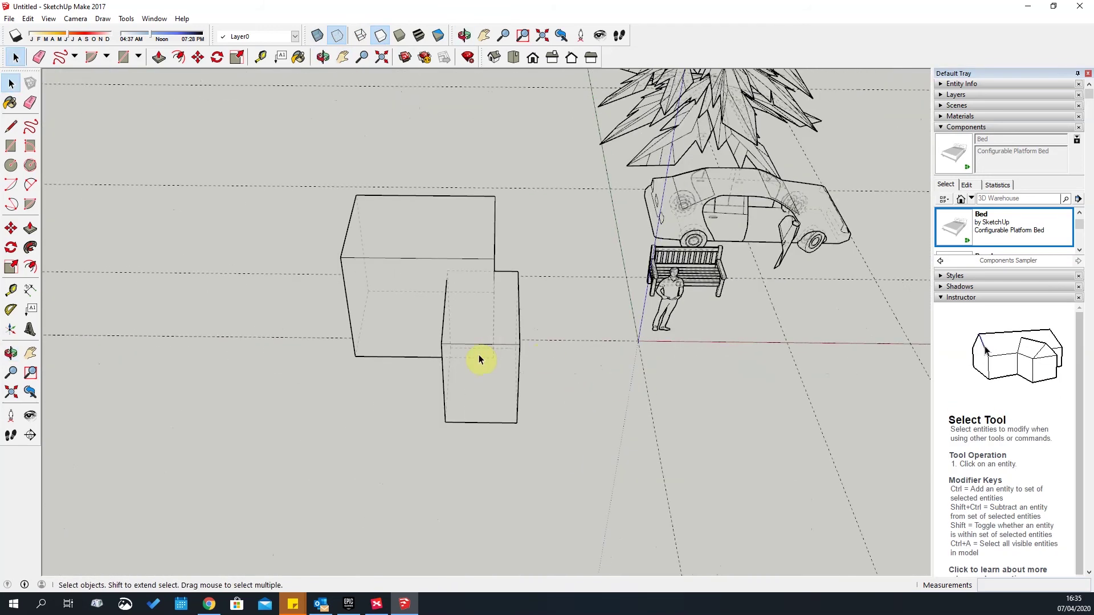
Combine the two overlapping boxes into a single solid with Outer Shell and inspect it from several sides
shift+click(401, 255)
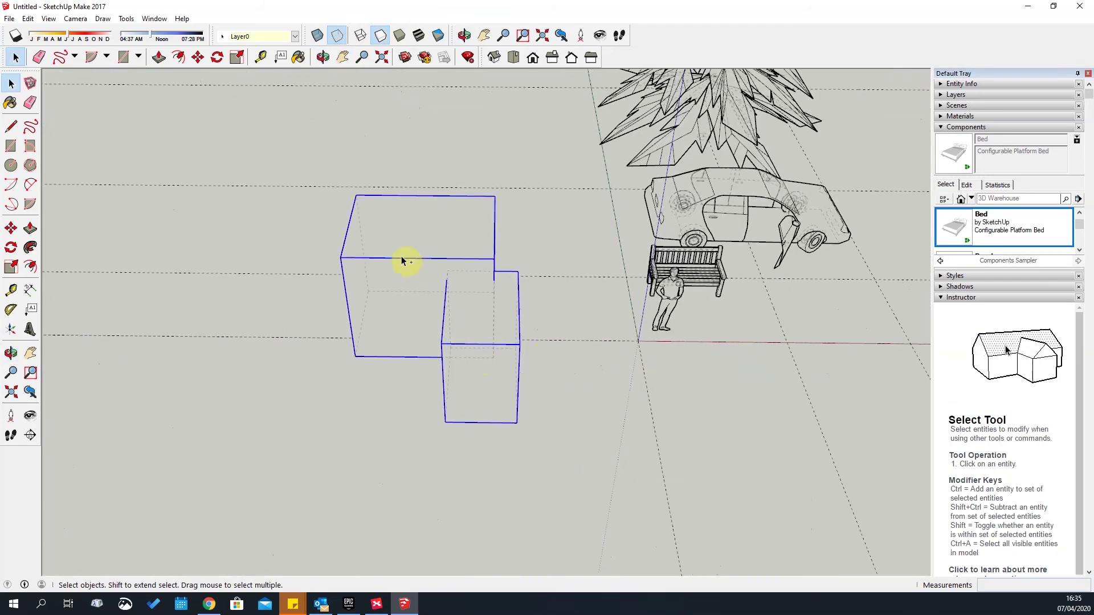
click(126, 18)
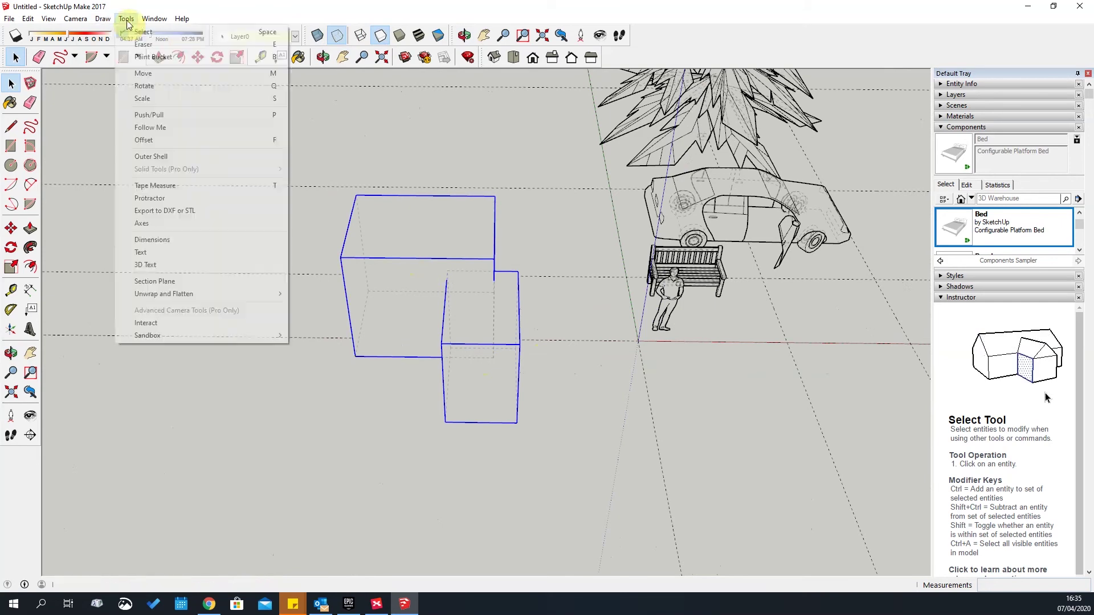
click(149, 157)
scroll(570, 421, up, 5)
click(440, 328)
middle_drag(439, 328, 527, 347)
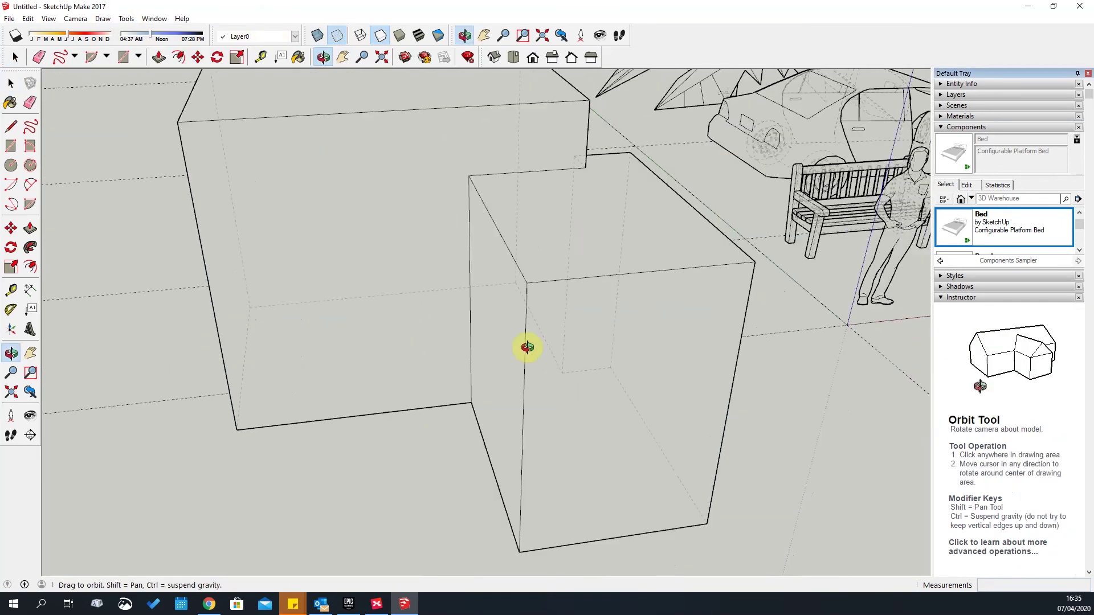
middle_drag(452, 20, 470, 466)
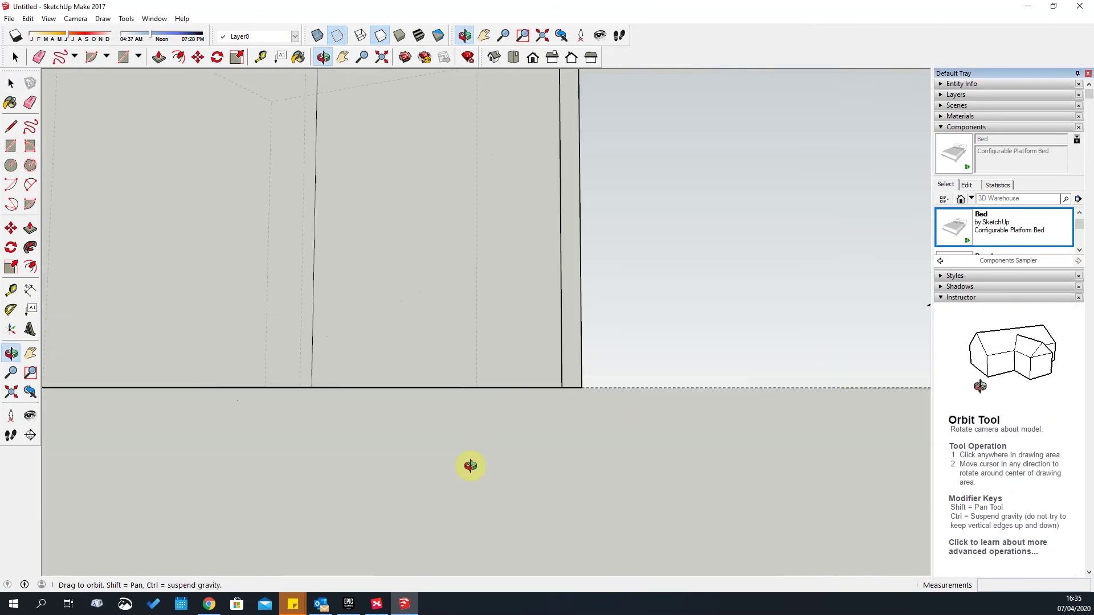
middle_drag(413, 511, 364, 370)
Delete the combined solid and restore the Shaded With Textures style with back edges off
click(432, 393)
key(Delete)
click(400, 37)
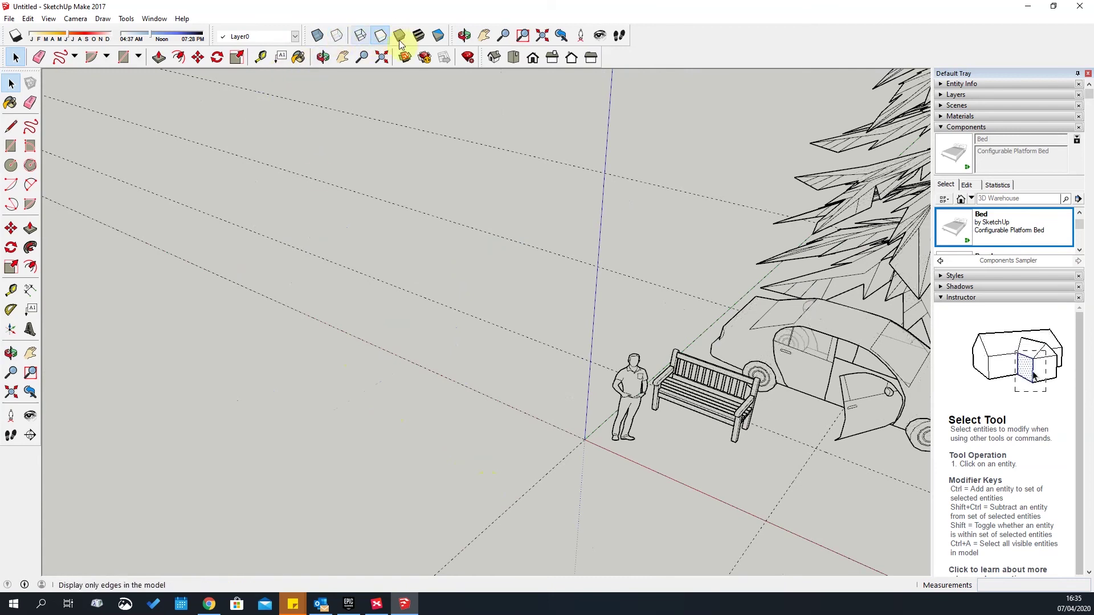
click(419, 37)
middle_drag(329, 502, 708, 408)
scroll(752, 232, up, 5)
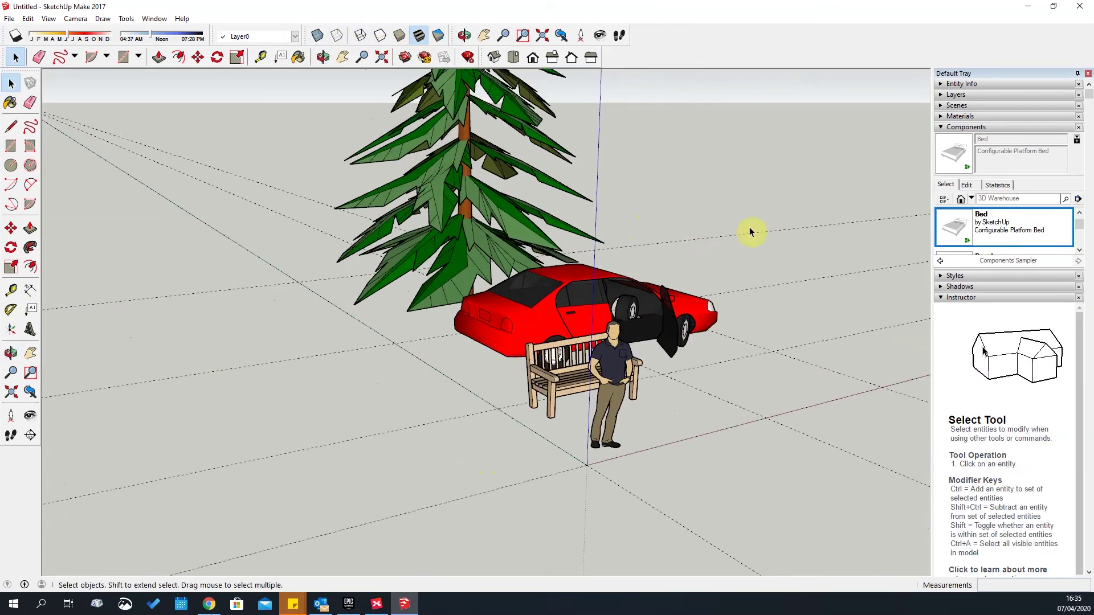
middle_drag(668, 375, 627, 342)
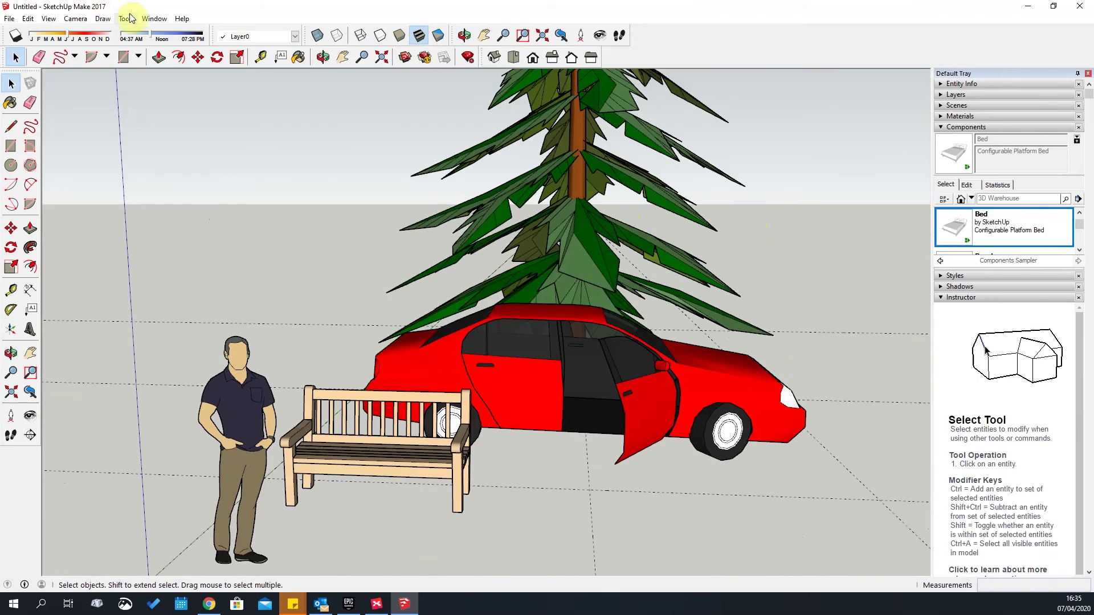
View the available trays and dialogs in Manage Trays and close it without changes
click(126, 18)
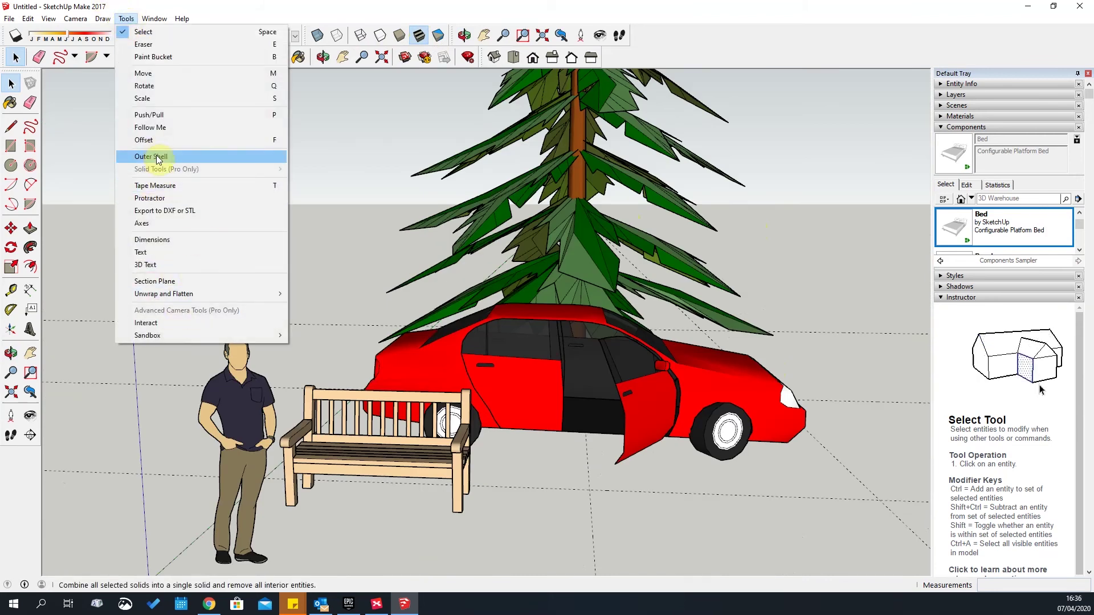
mouse_move(154, 19)
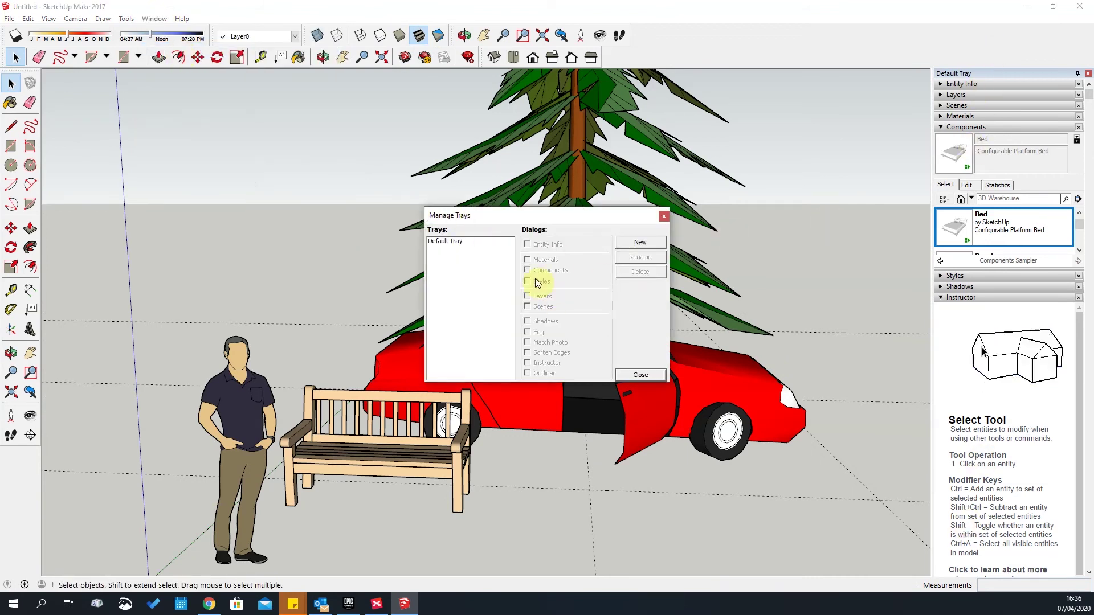
click(664, 216)
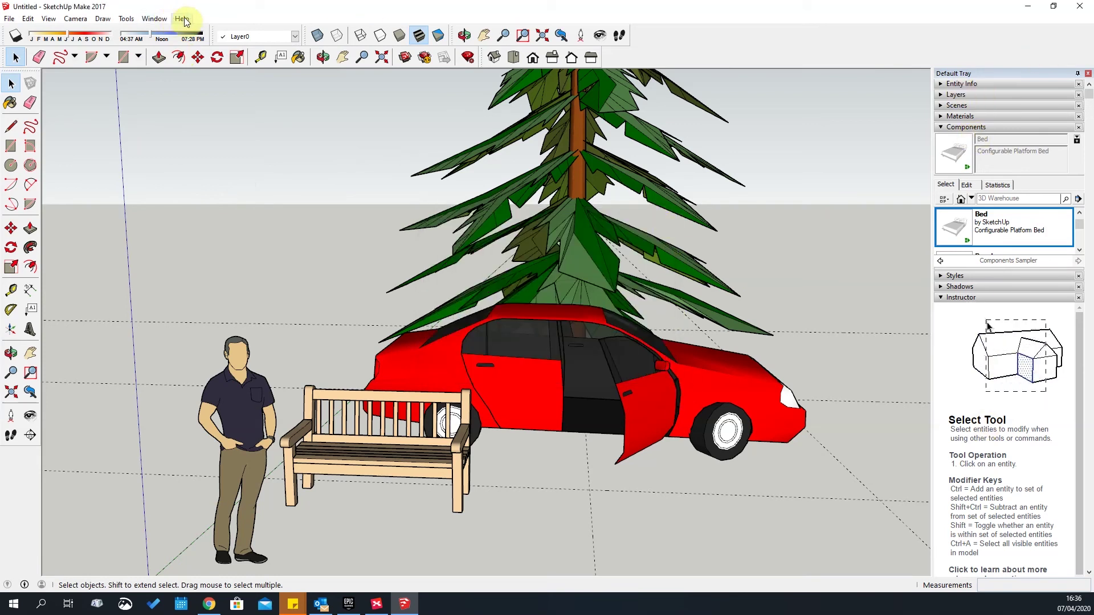
Open the Model Info settings and reposition the dialog over the model
click(154, 19)
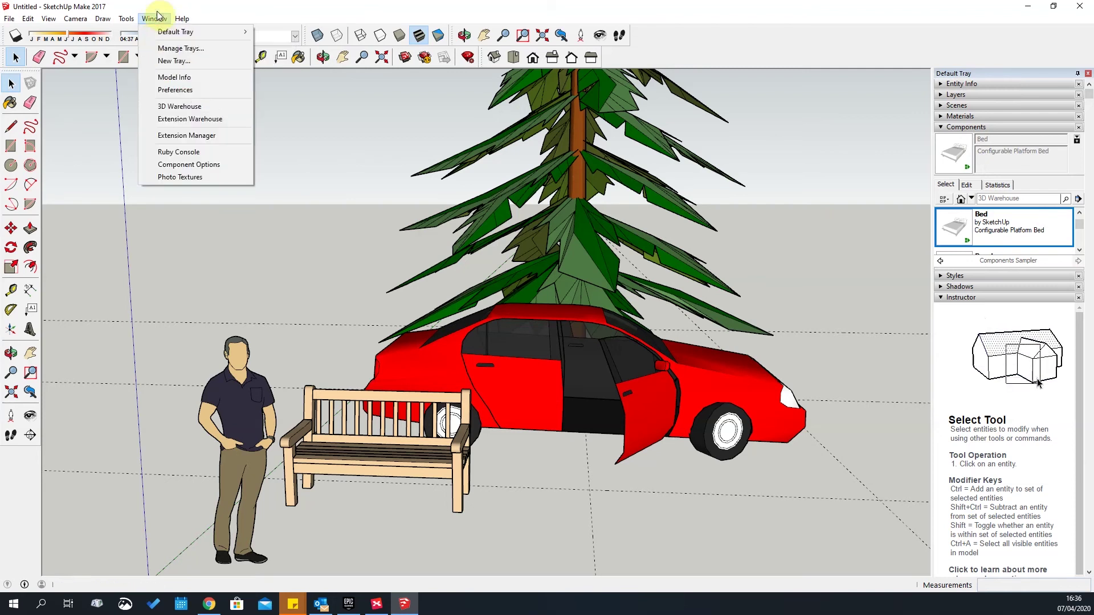
click(169, 77)
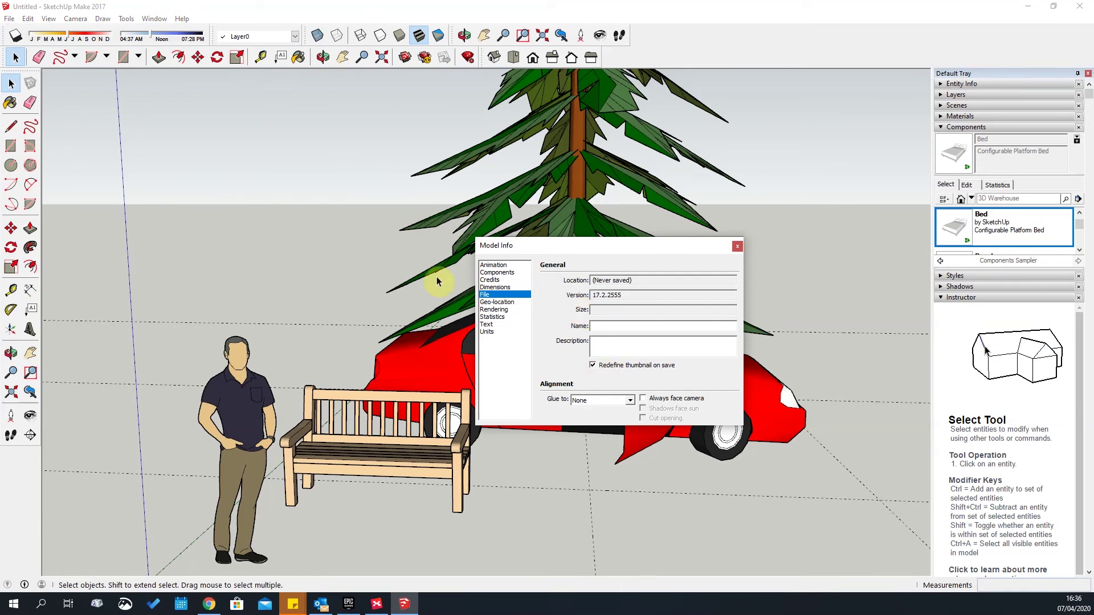
drag(593, 246, 480, 219)
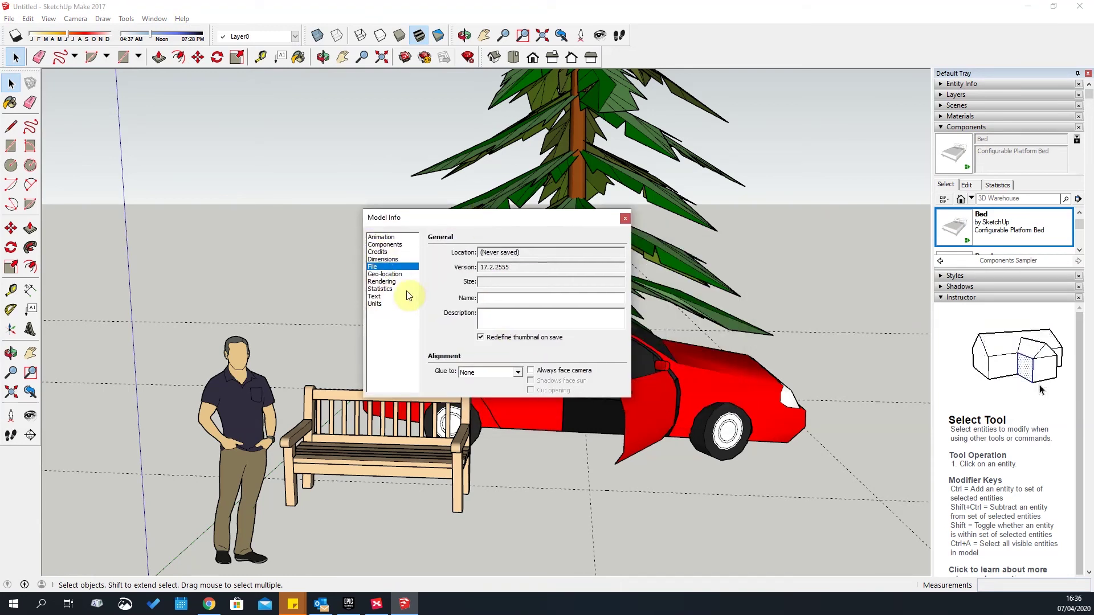
Review the Animation, Units and Text settings in Model Info
click(381, 237)
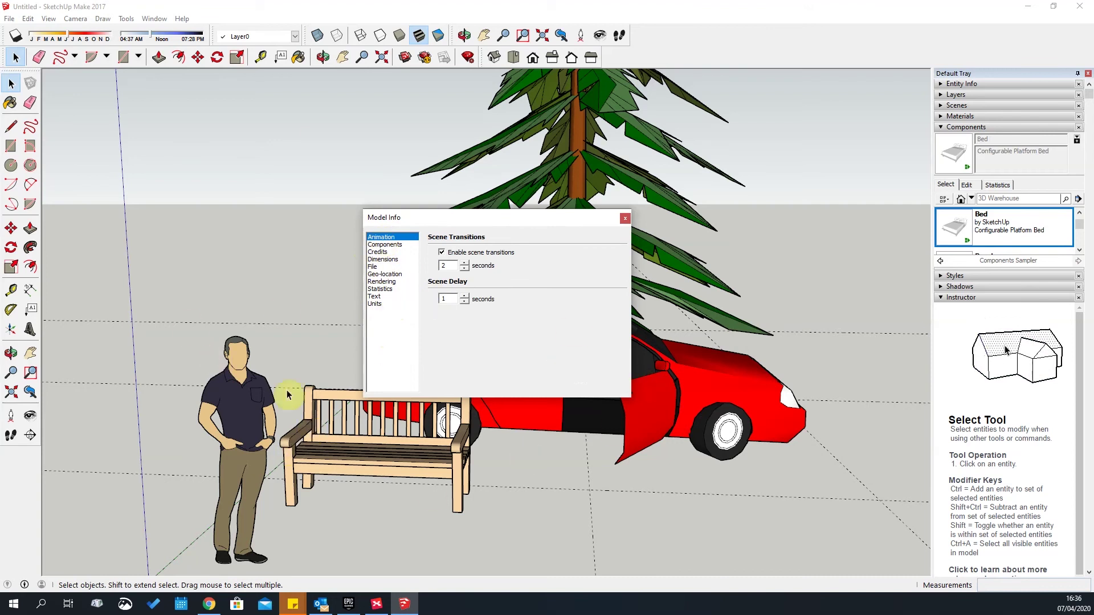
click(389, 304)
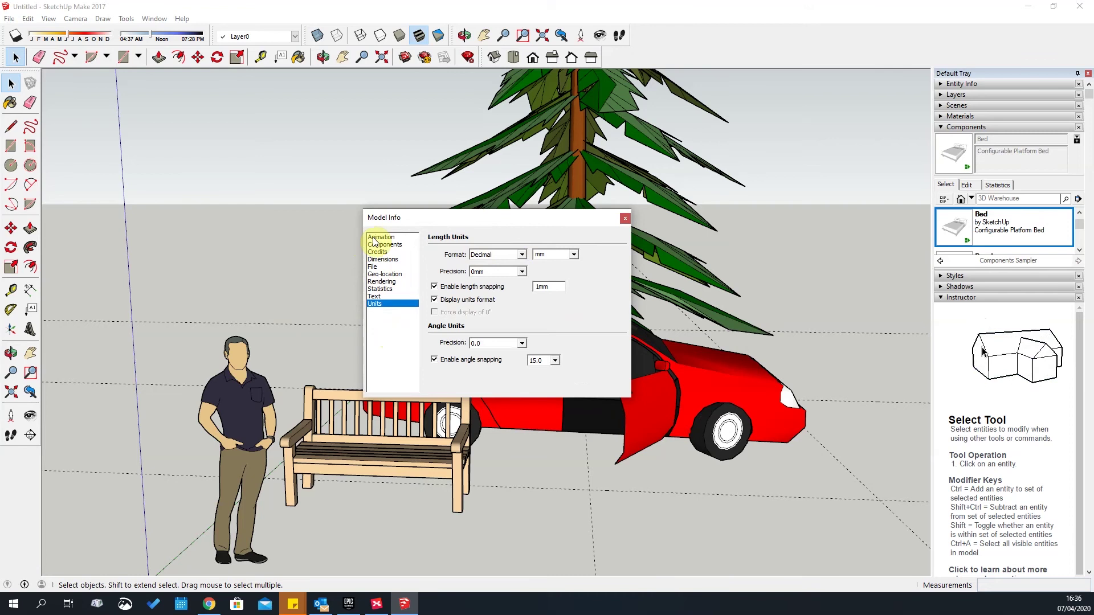
click(374, 296)
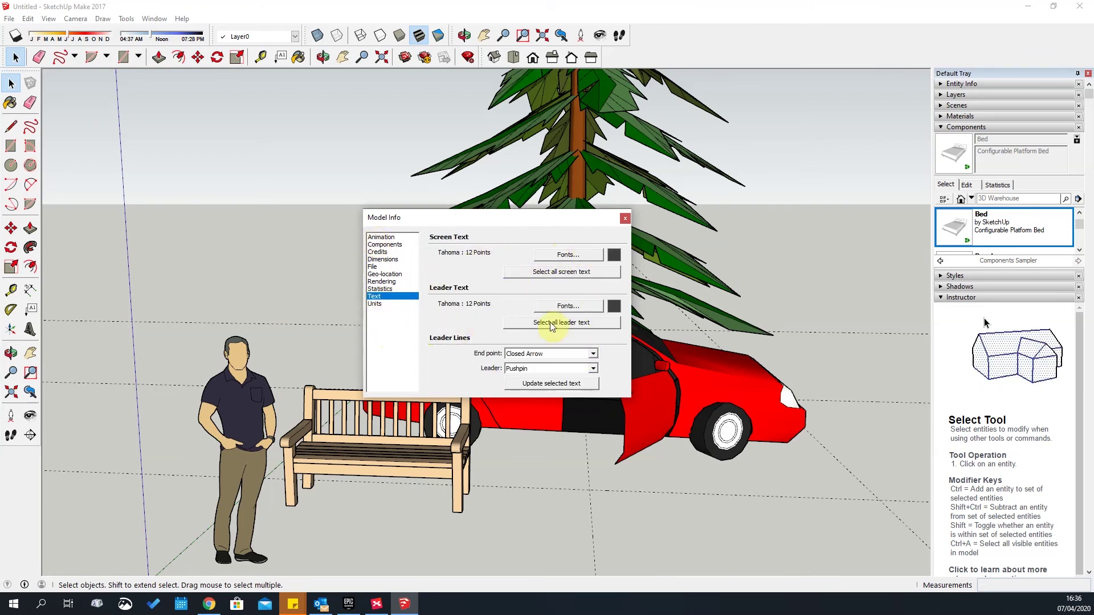
Purge the unused items from the model's statistics and run the Fix Problems validity check
click(376, 289)
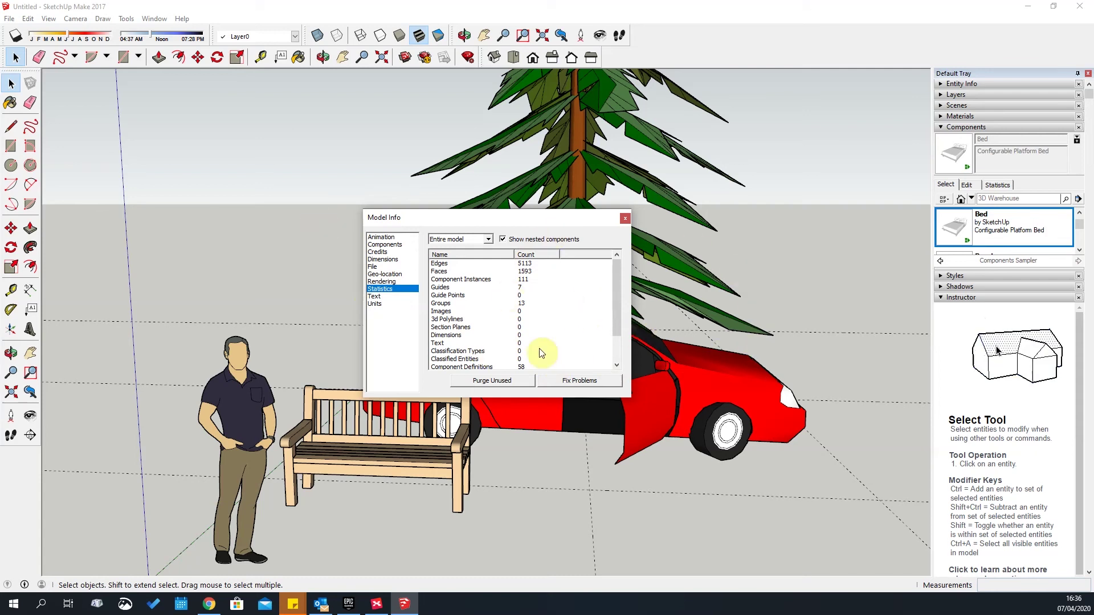
click(501, 381)
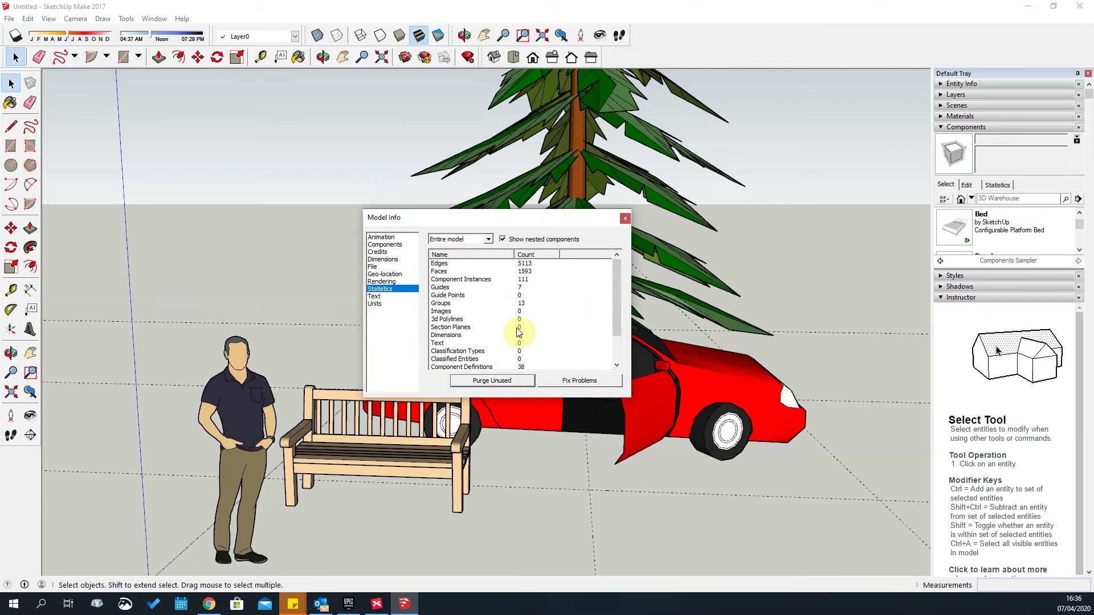
click(587, 383)
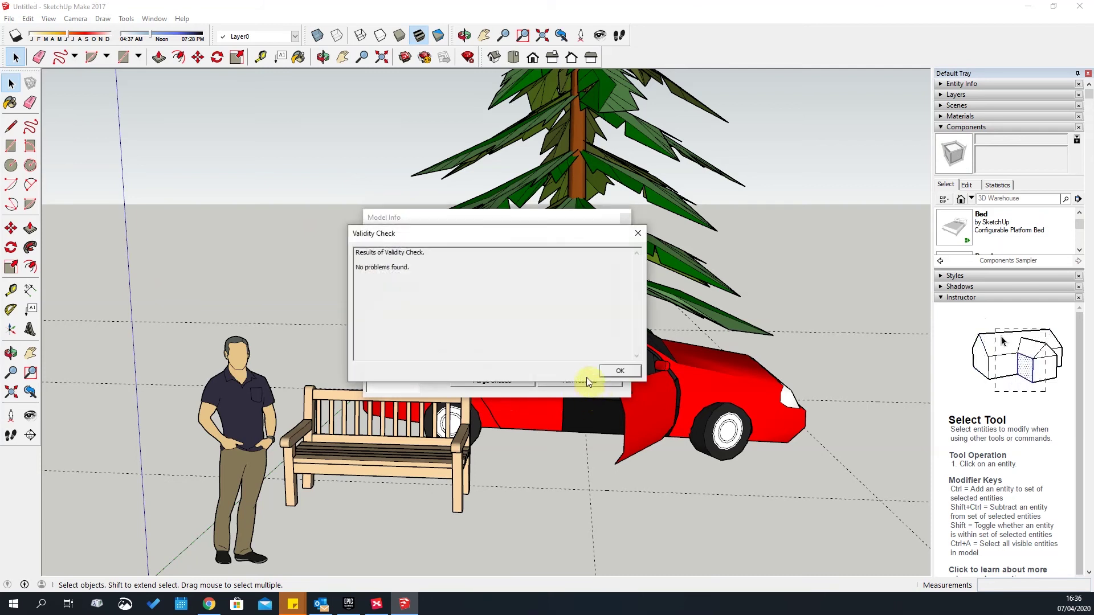
click(620, 372)
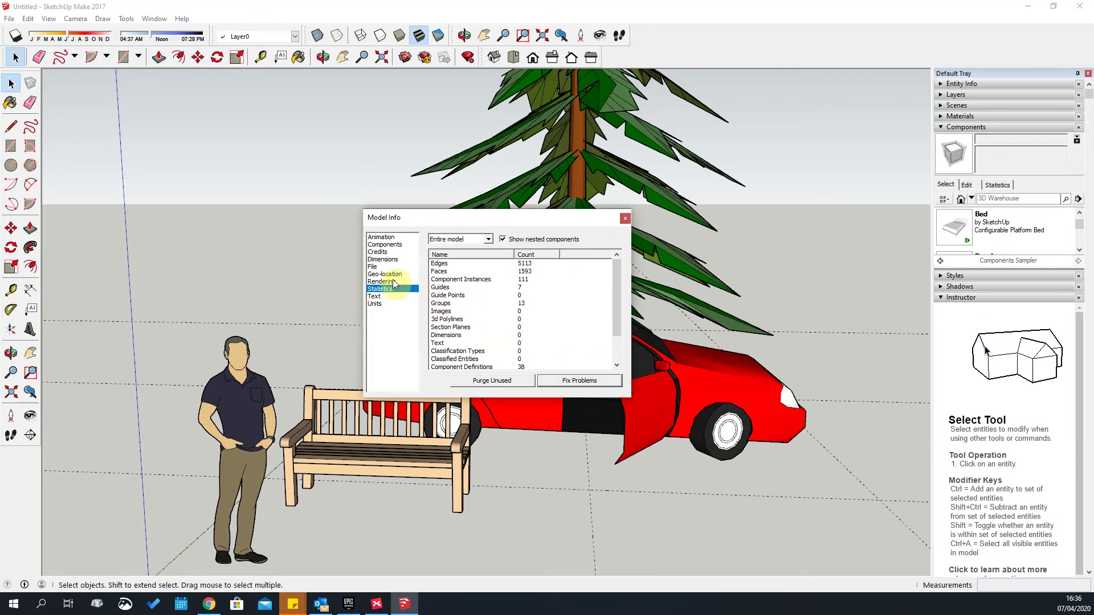
Turn on anti-aliased textures in the model's rendering settings
click(382, 281)
click(436, 294)
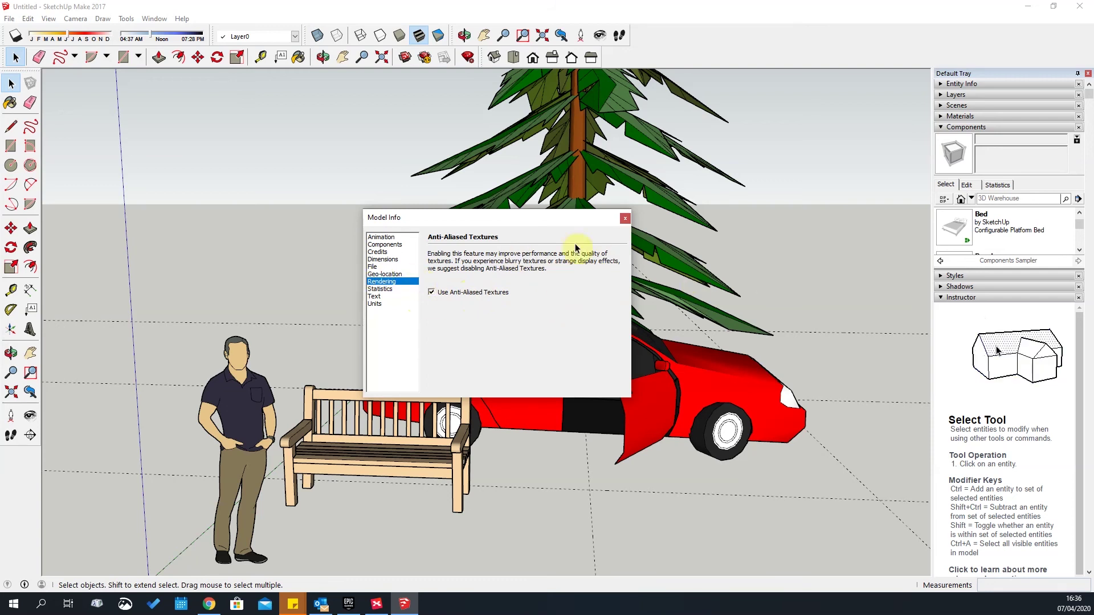
Examine the geo-location settings, including the manual location fields and the Add Location map, without setting a location
click(377, 274)
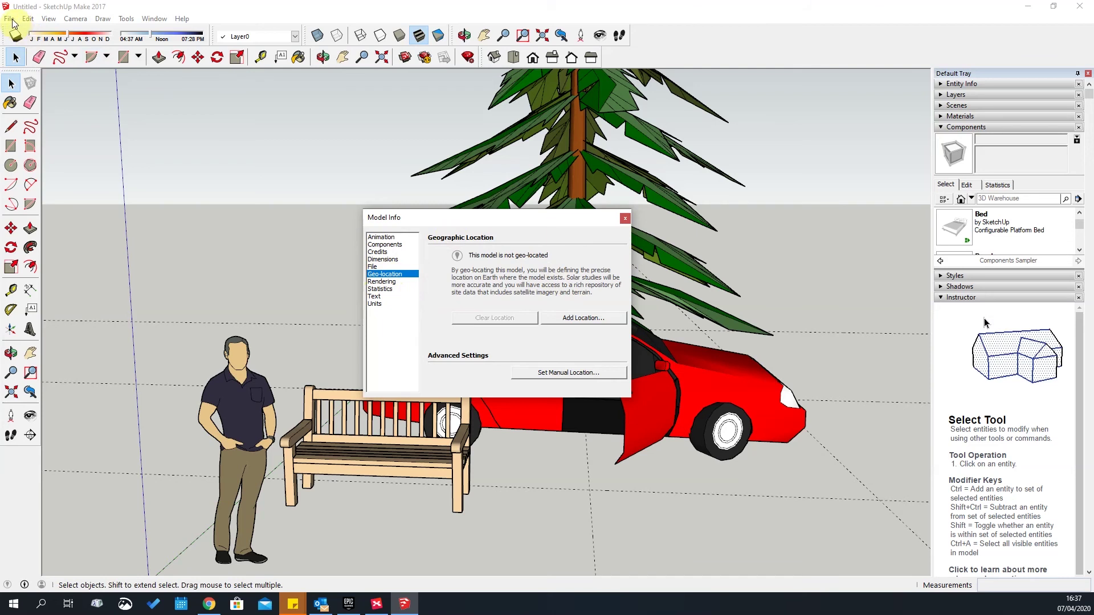
click(556, 371)
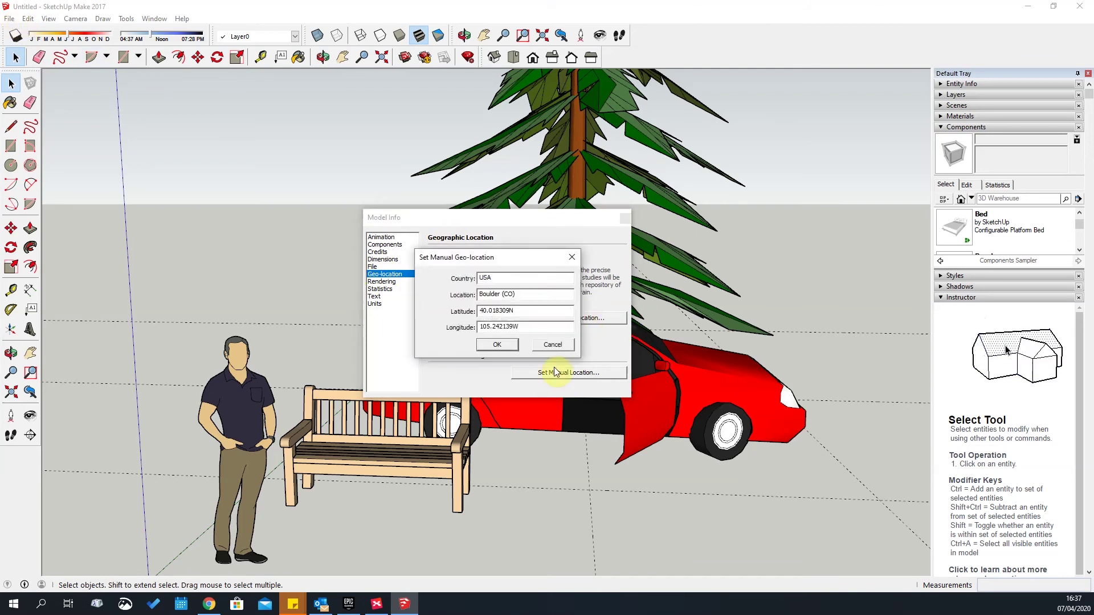
drag(539, 312, 458, 293)
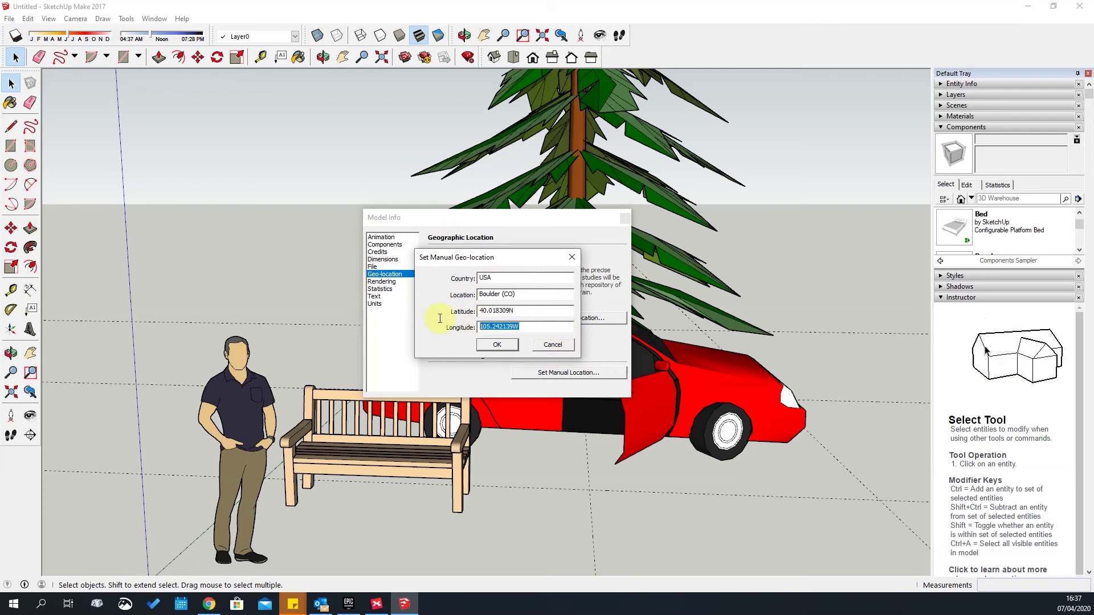
key(Escape)
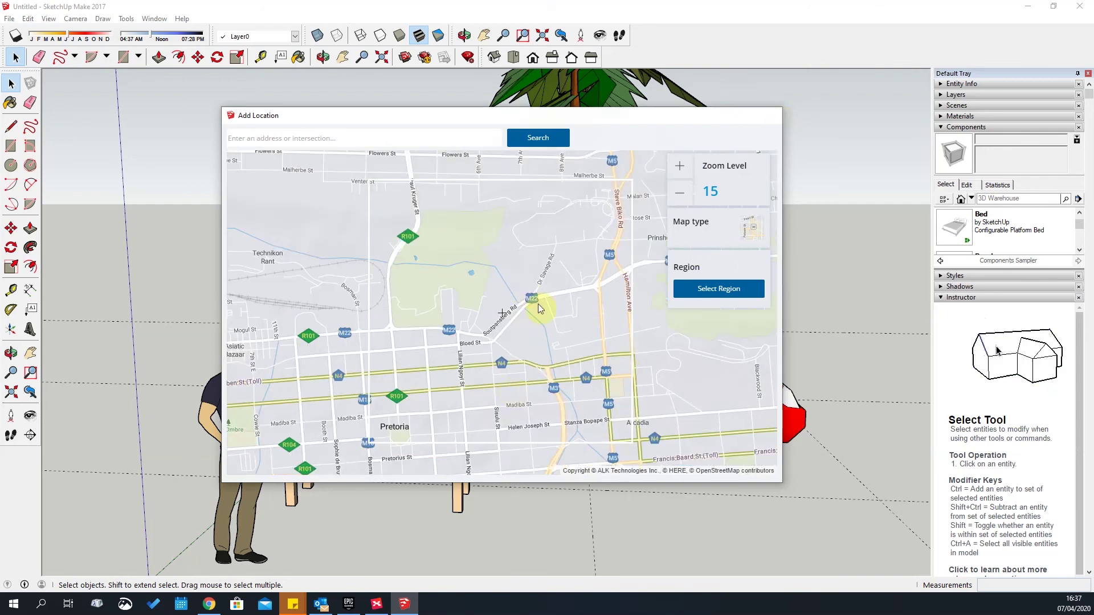
click(774, 116)
Review the model's File, Dimensions and Credits settings, and view the Claim Credit sign-in window without signing in
click(374, 266)
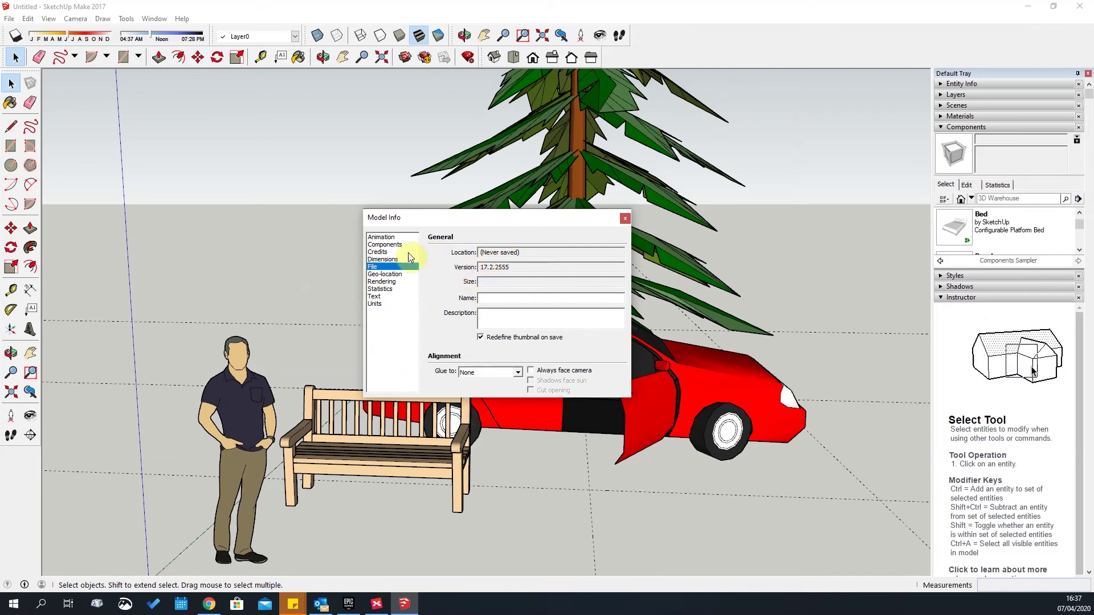
click(379, 260)
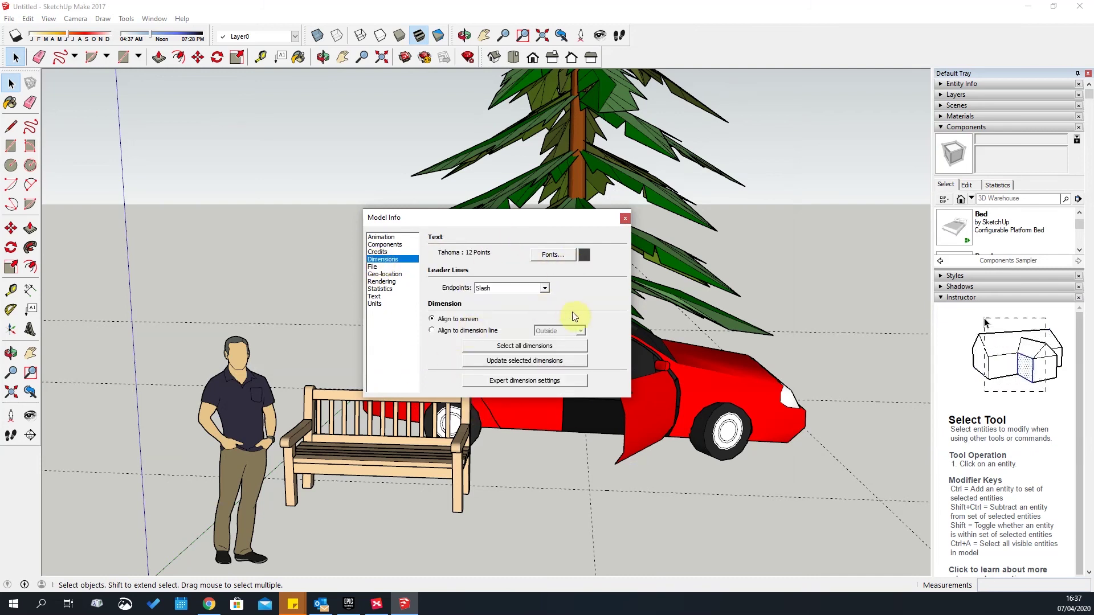
click(377, 252)
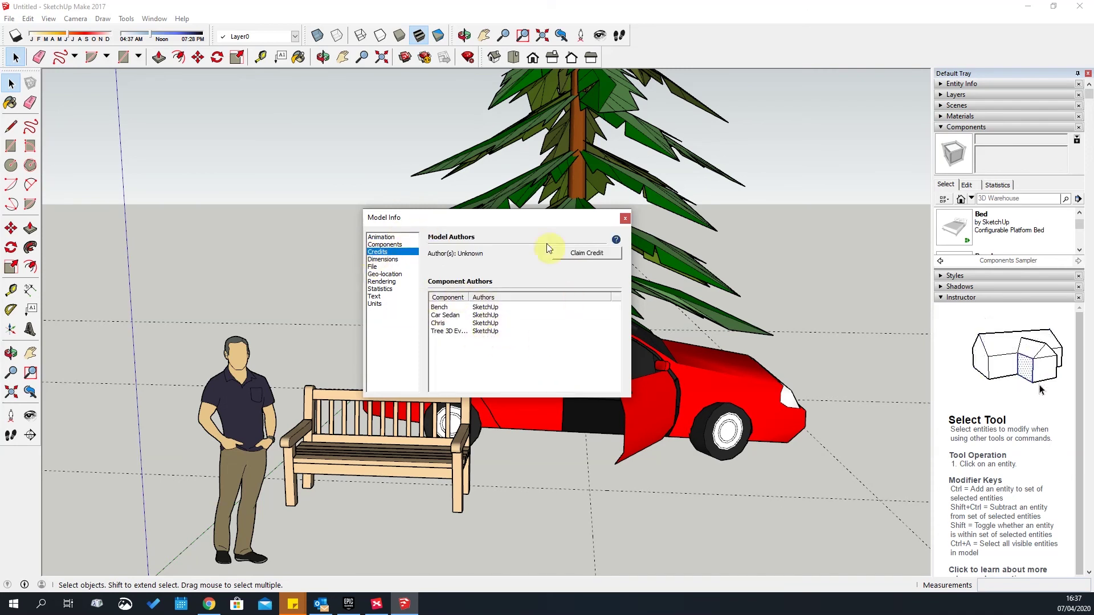
click(585, 254)
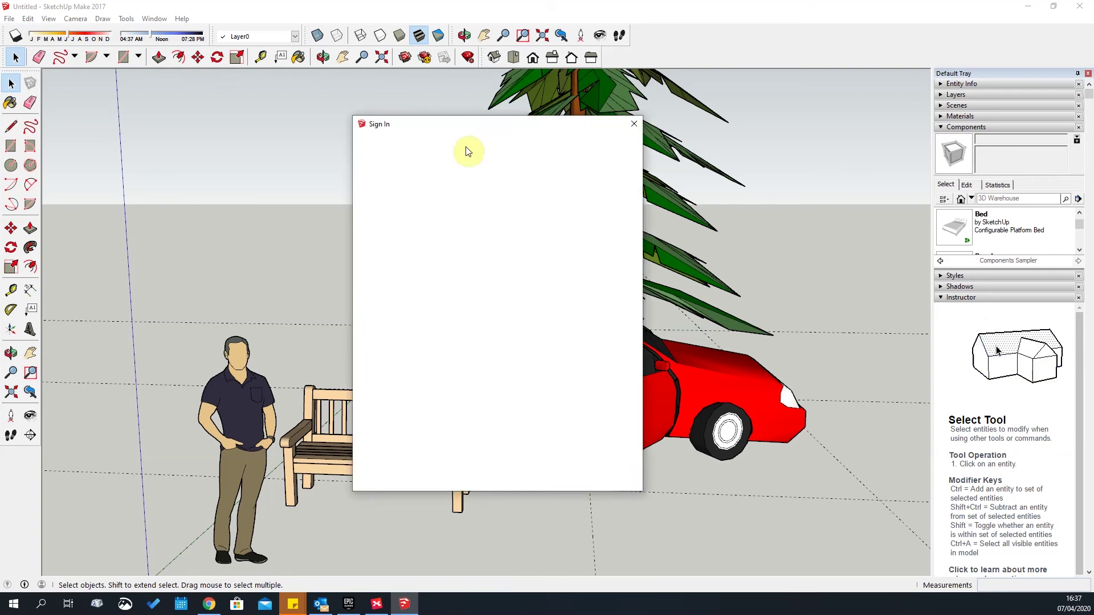
click(634, 123)
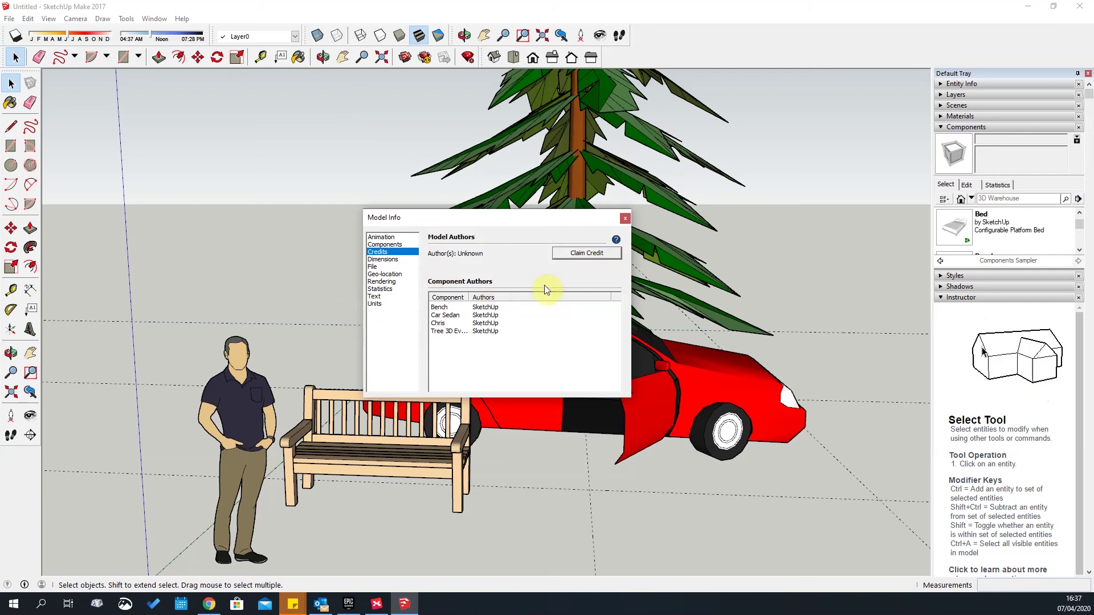
Review the Components and Animation settings and close Model Info
click(387, 245)
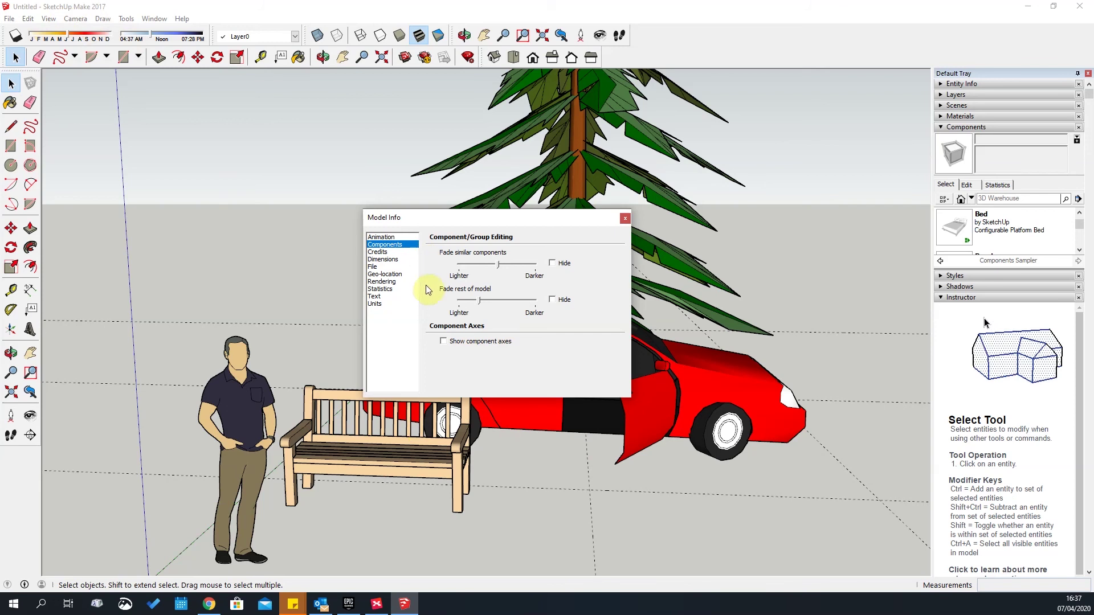
click(381, 239)
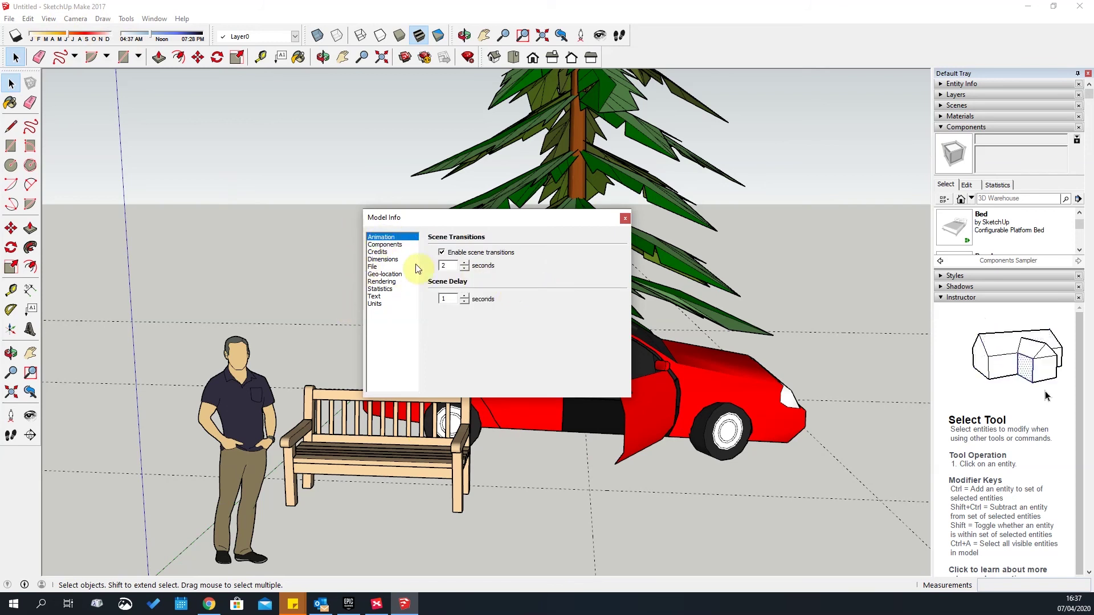
click(624, 218)
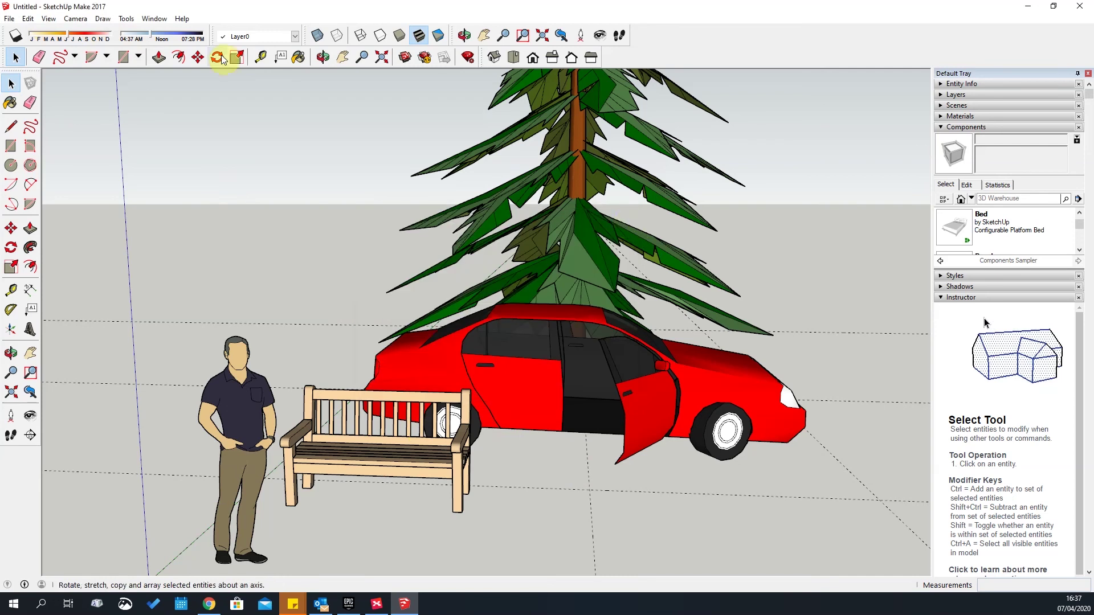
Open the program preferences and review the Accessibility, Applications, Compatibility, Drawing, Files and General settings
click(152, 18)
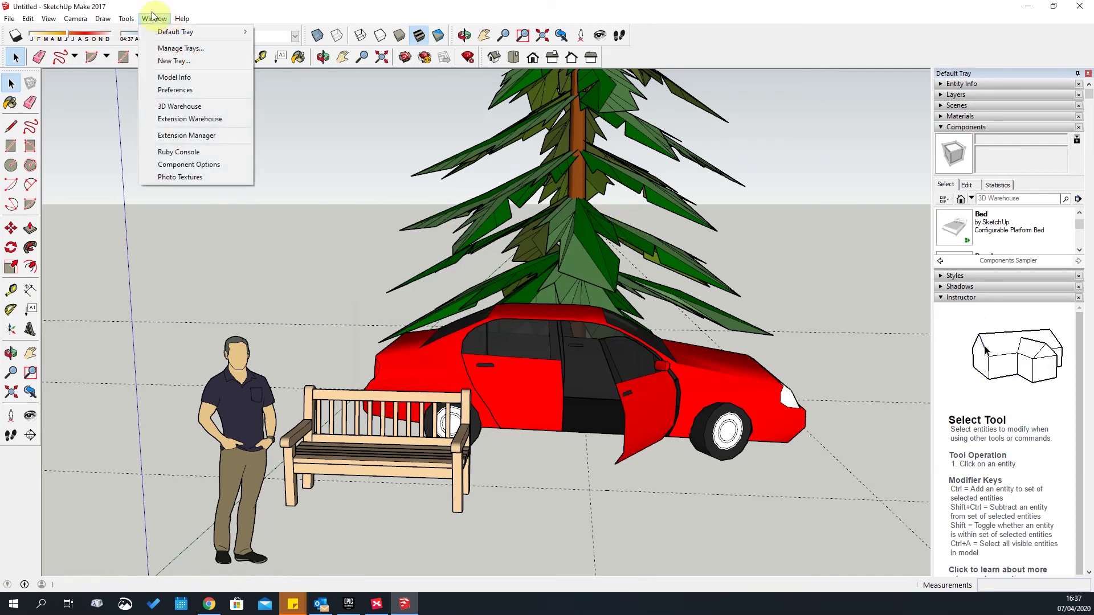
click(171, 90)
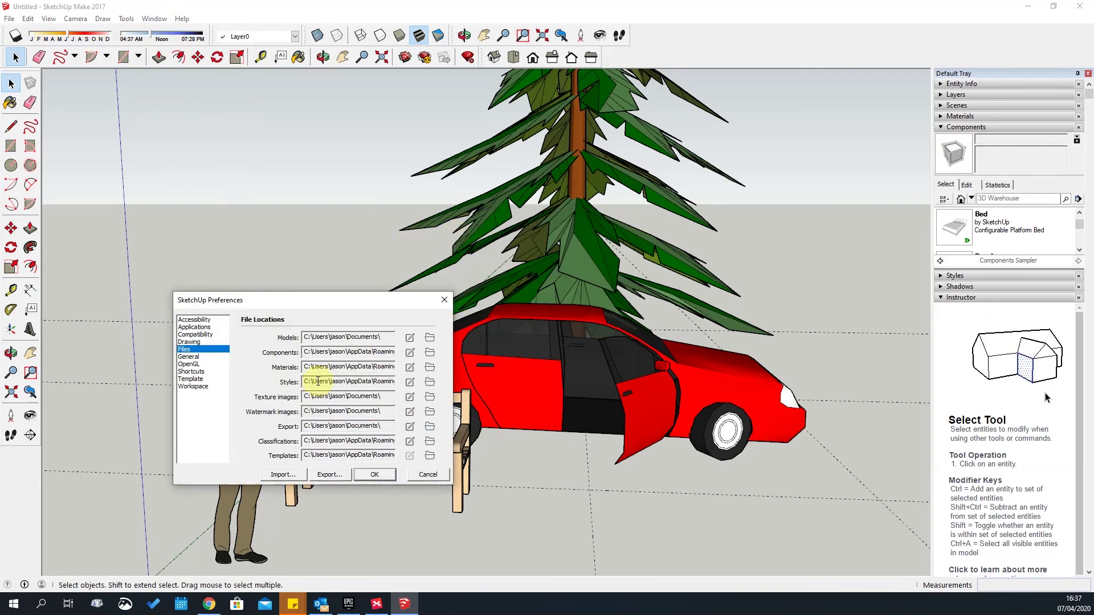
click(277, 239)
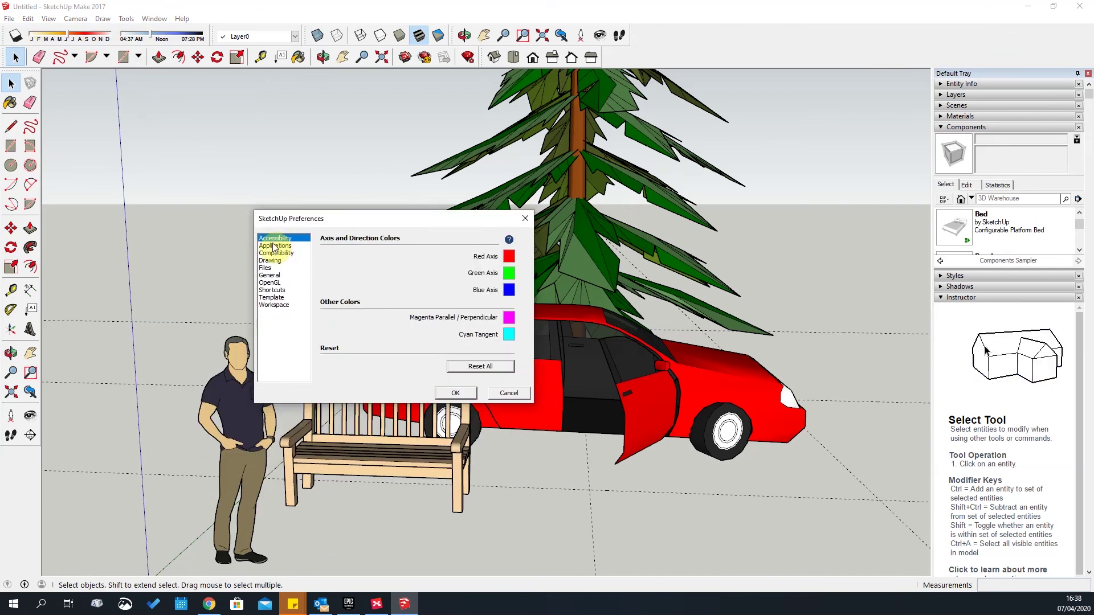
click(275, 246)
click(275, 239)
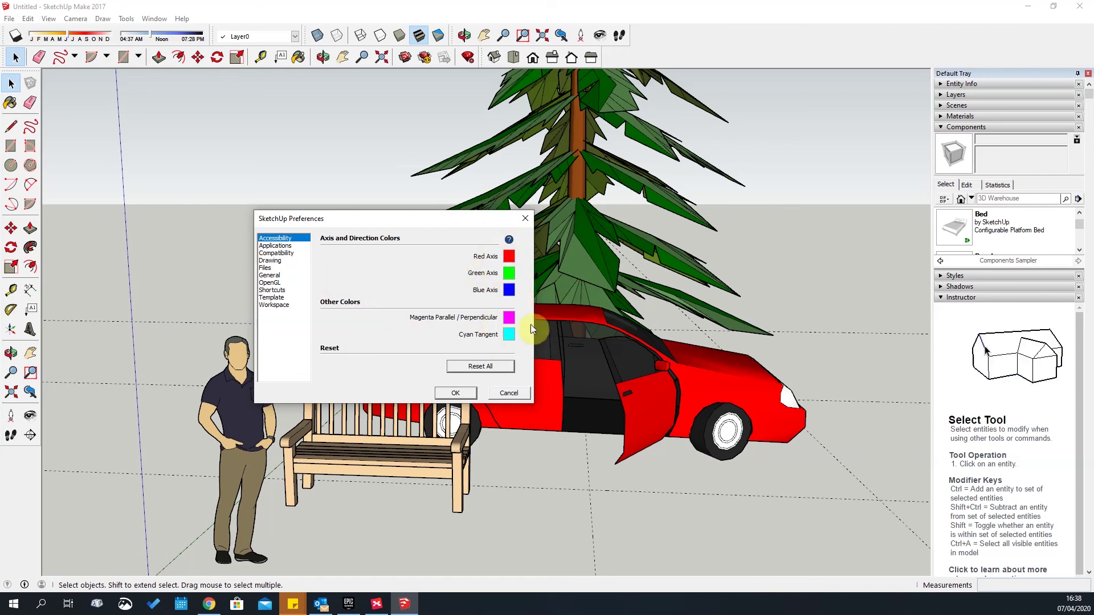
click(276, 245)
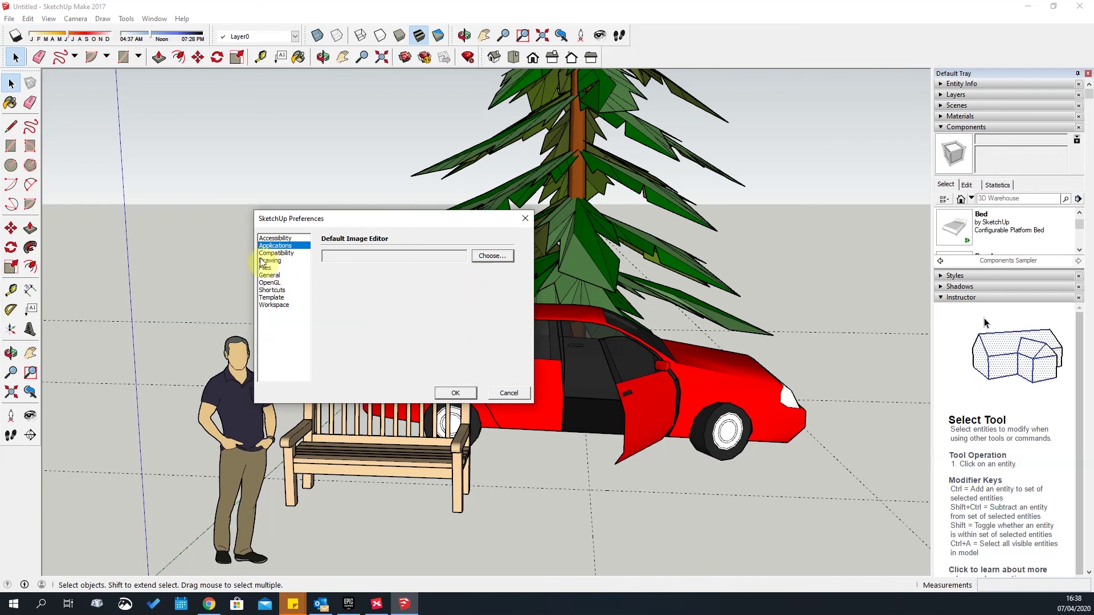
click(279, 253)
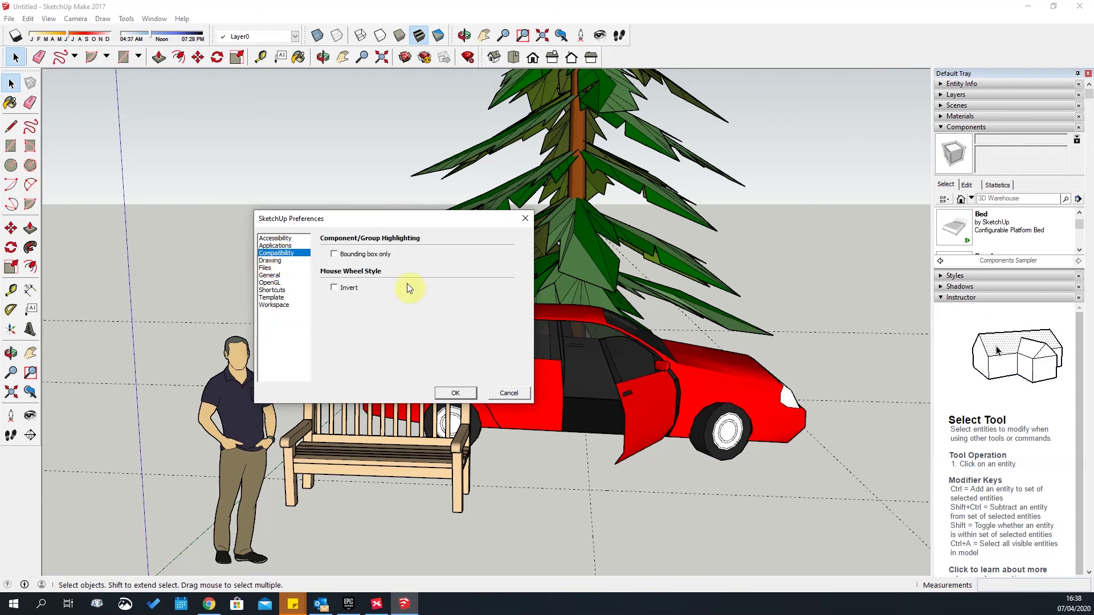
click(270, 260)
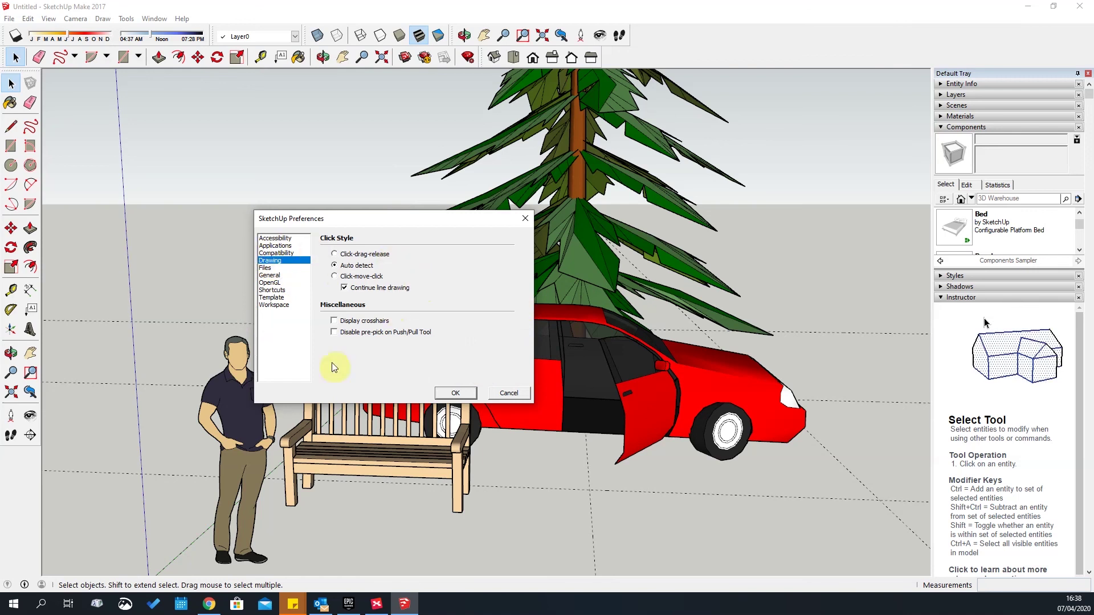
click(266, 268)
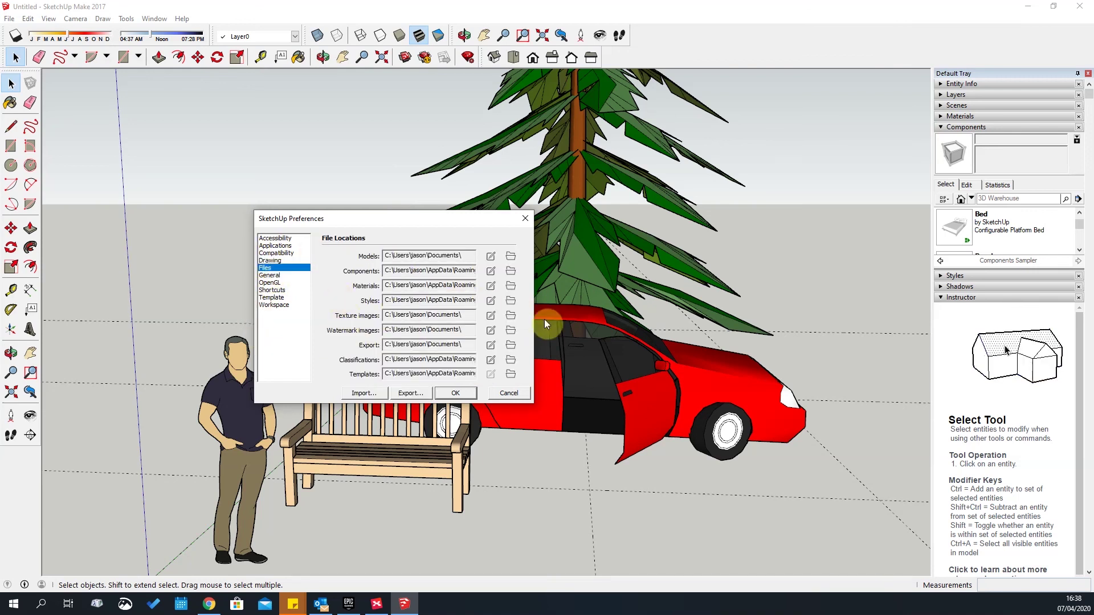
click(272, 277)
Set the OpenGL multisample anti-aliasing to 16x and enable the use of maximum texture size
click(271, 283)
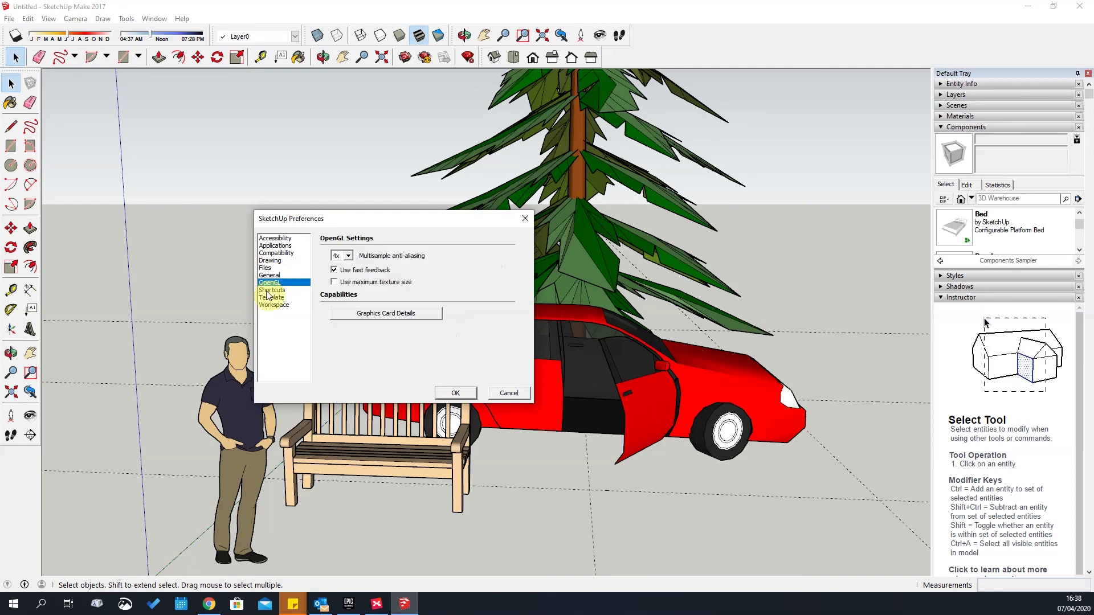
click(349, 255)
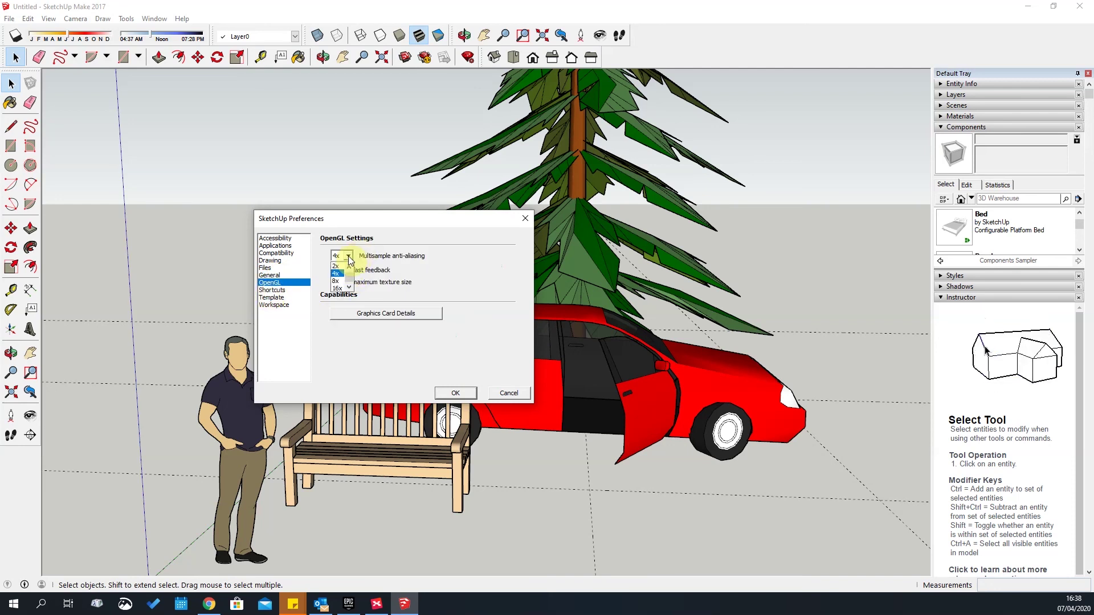
click(332, 289)
click(445, 347)
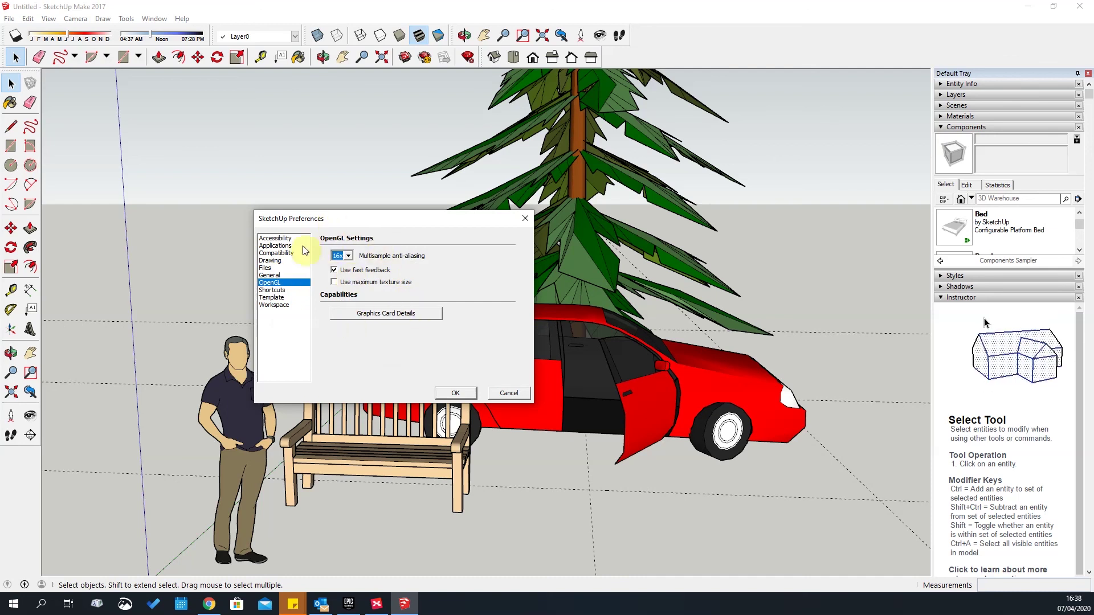
click(334, 282)
click(433, 355)
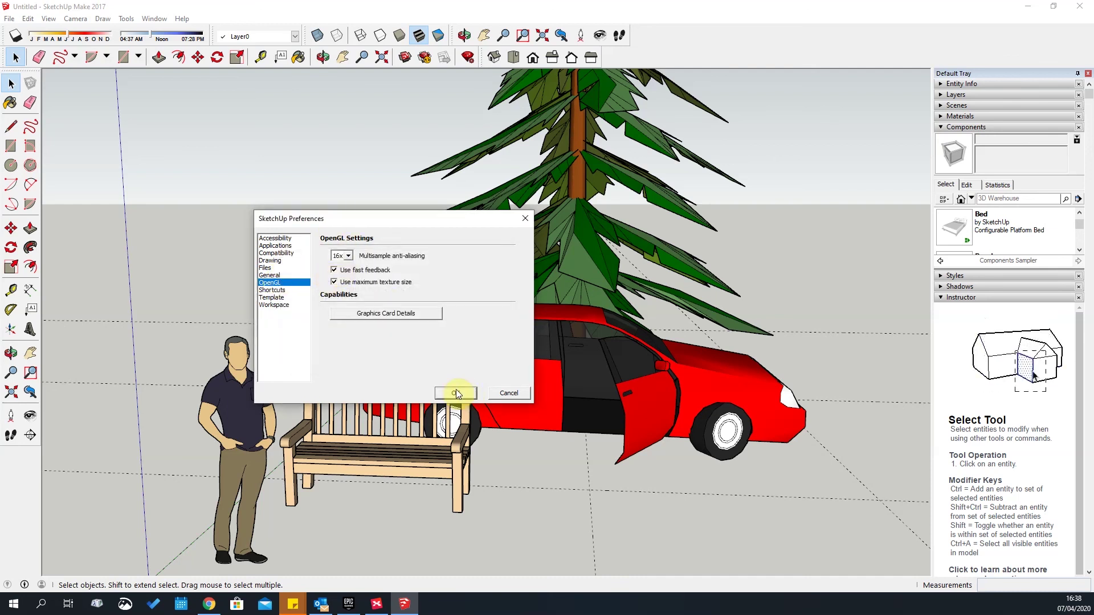
Review the Shortcuts preferences and browse the available default drawing templates
click(284, 290)
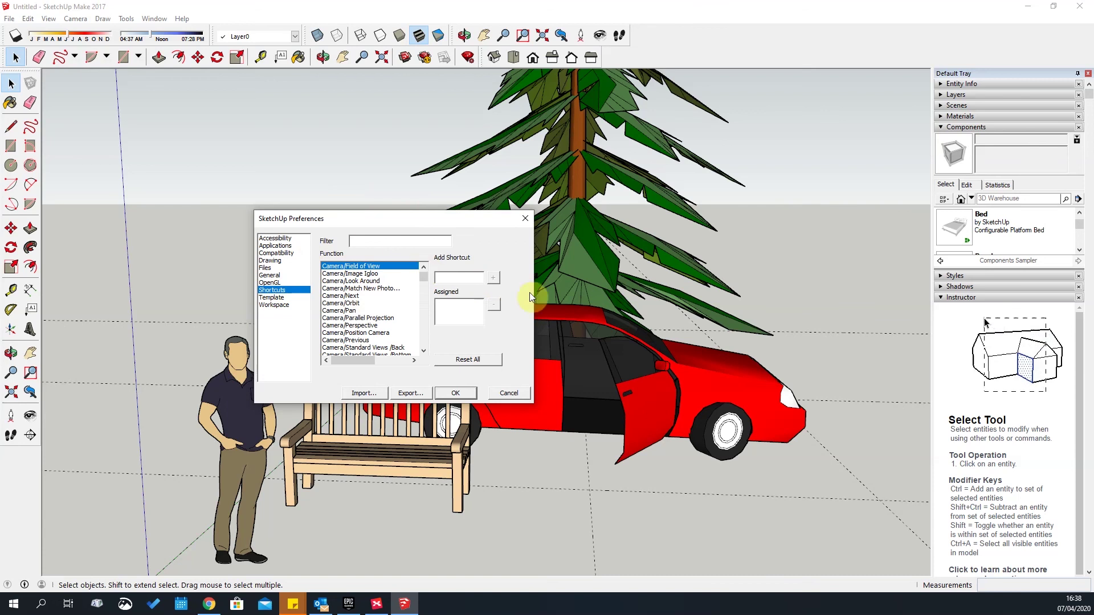
click(272, 297)
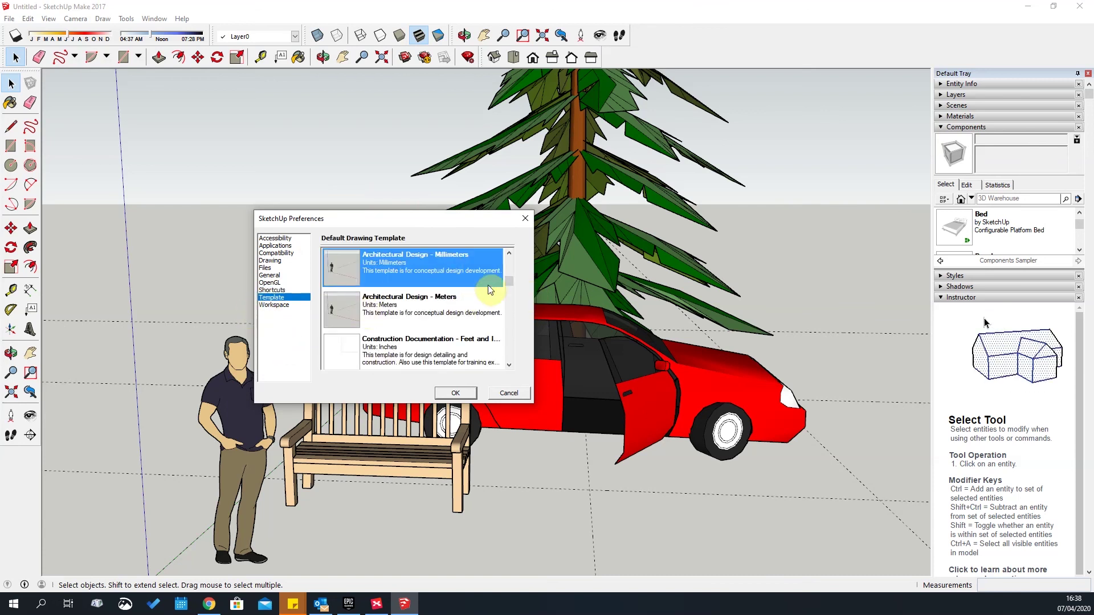
scroll(487, 293, down, 5)
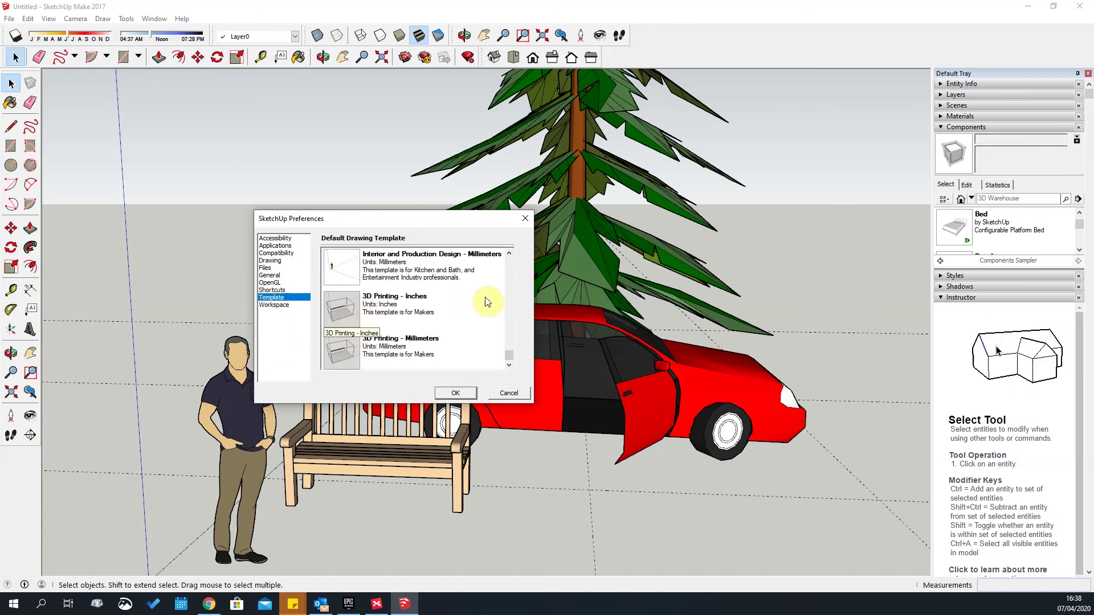
Review the Workspace preferences and accept the changed program preferences
click(278, 306)
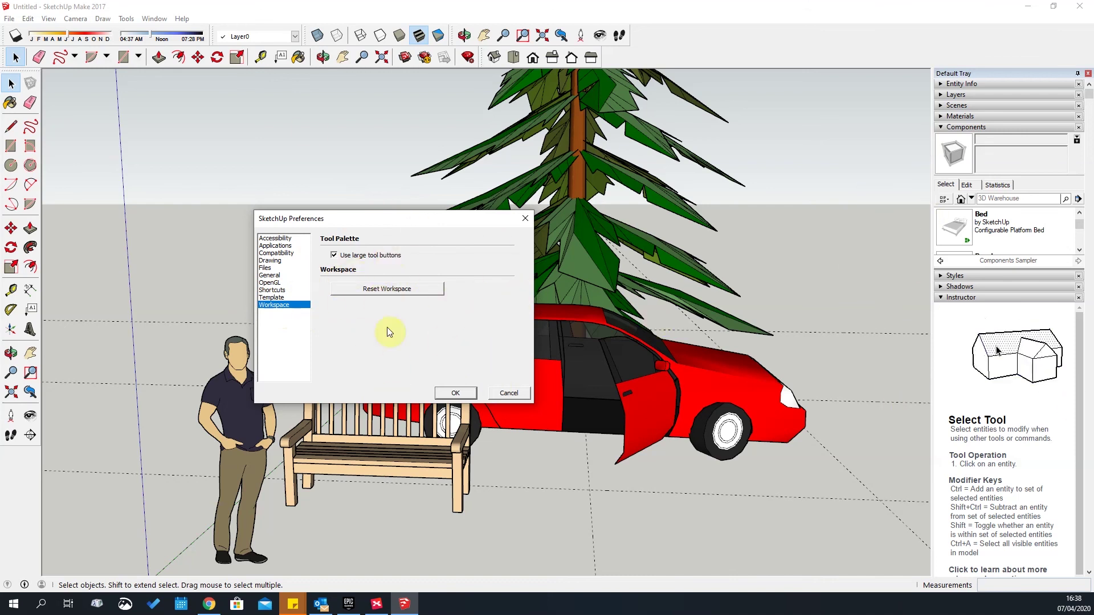
click(455, 393)
middle_drag(517, 293, 564, 378)
scroll(562, 377, up, 5)
scroll(360, 382, down, 5)
scroll(381, 374, up, 3)
Review the remaining window and help commands, and open the Knowledge Center in the browser to look through its Help Center page
click(152, 19)
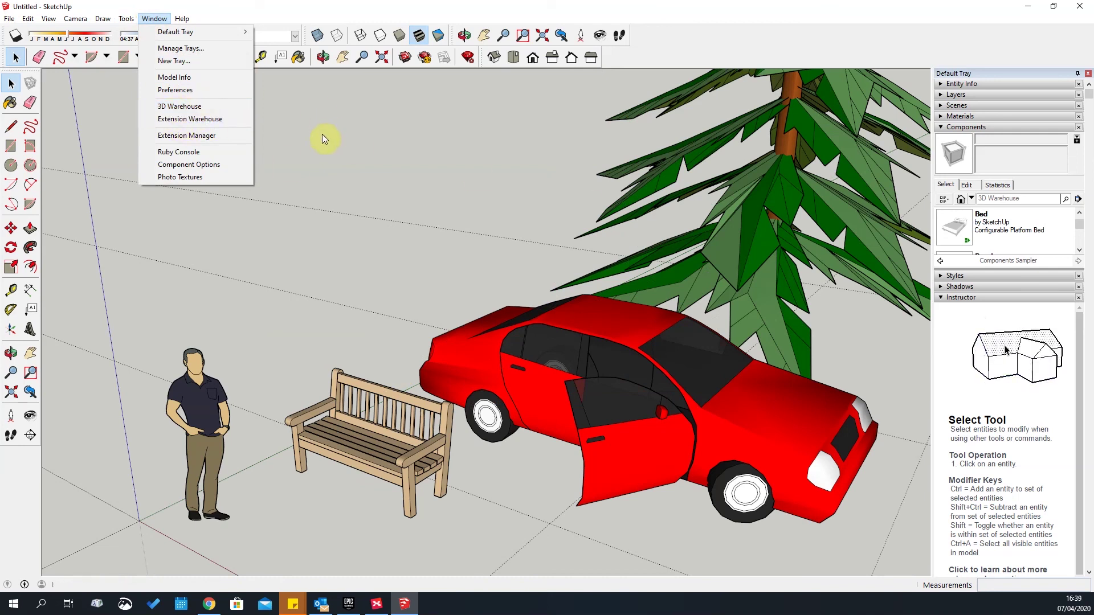
click(182, 18)
mouse_move(154, 18)
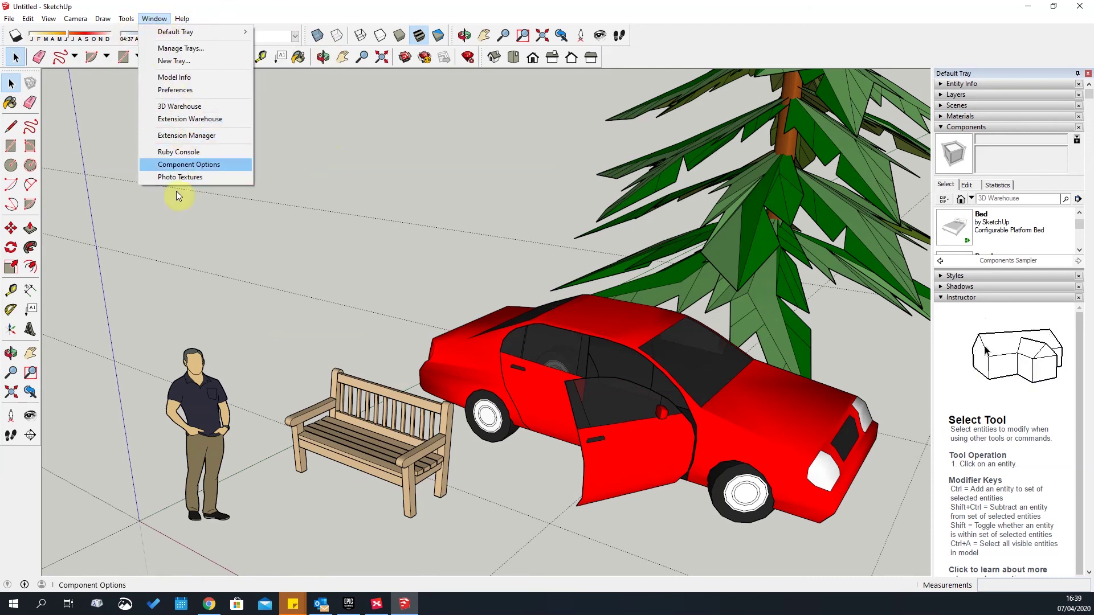
click(181, 19)
click(181, 18)
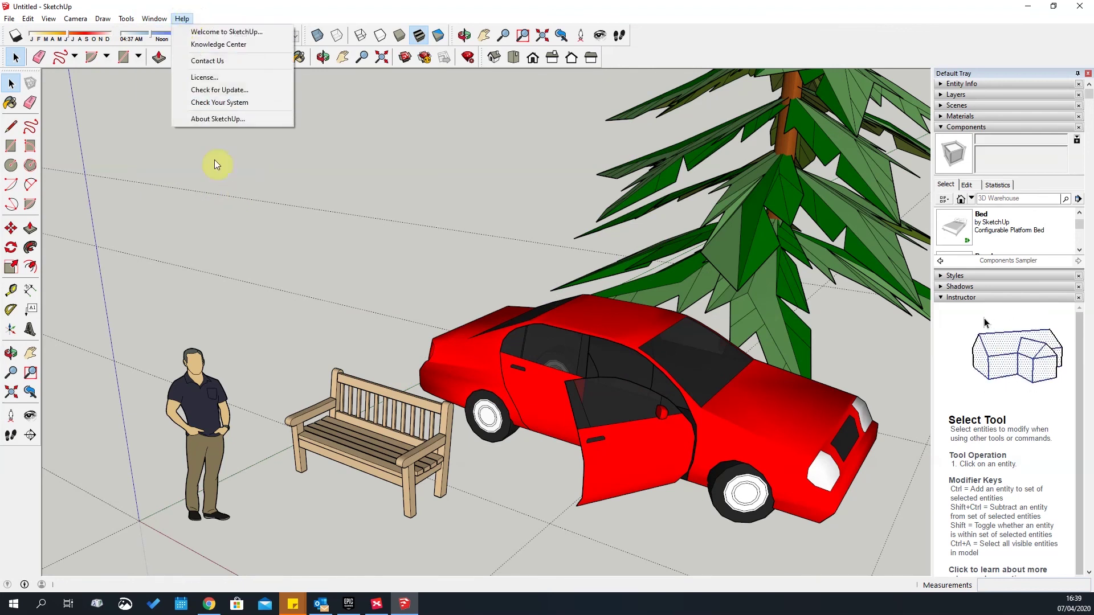
click(207, 44)
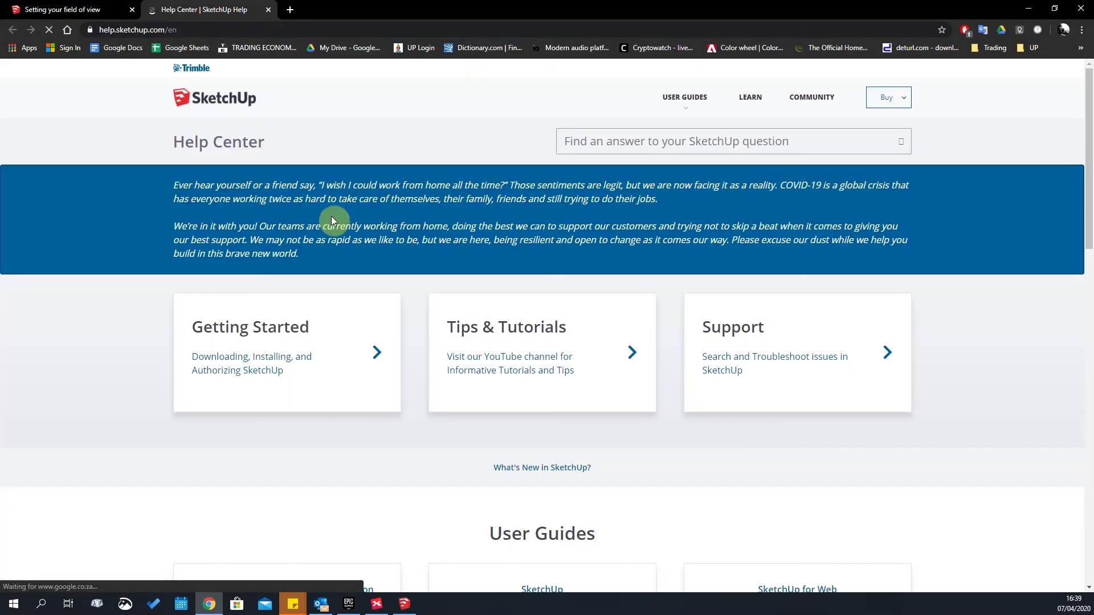
scroll(547, 279, down, 10)
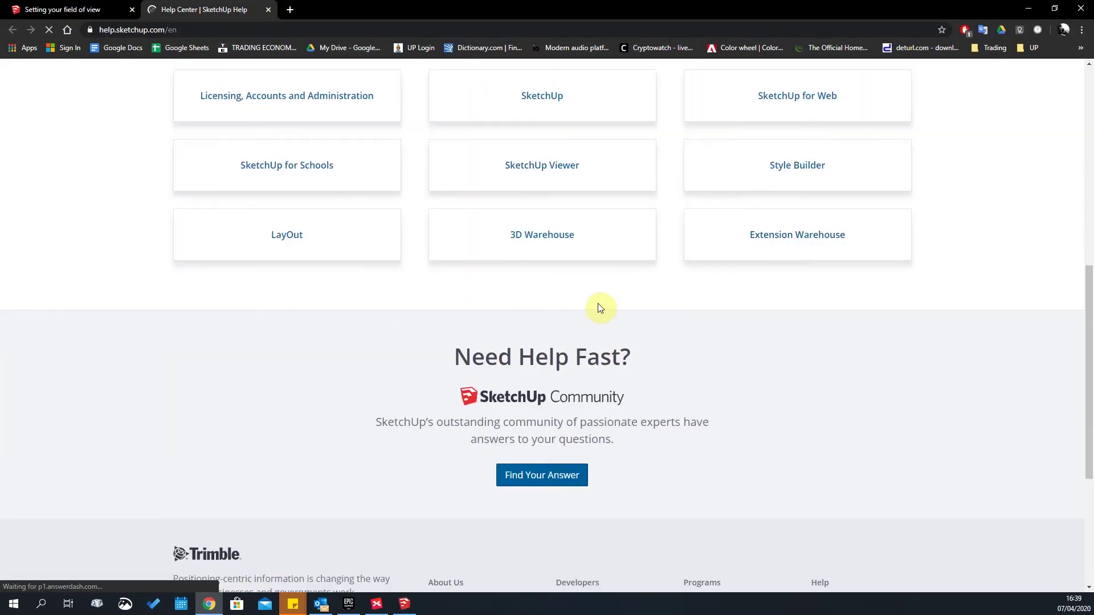